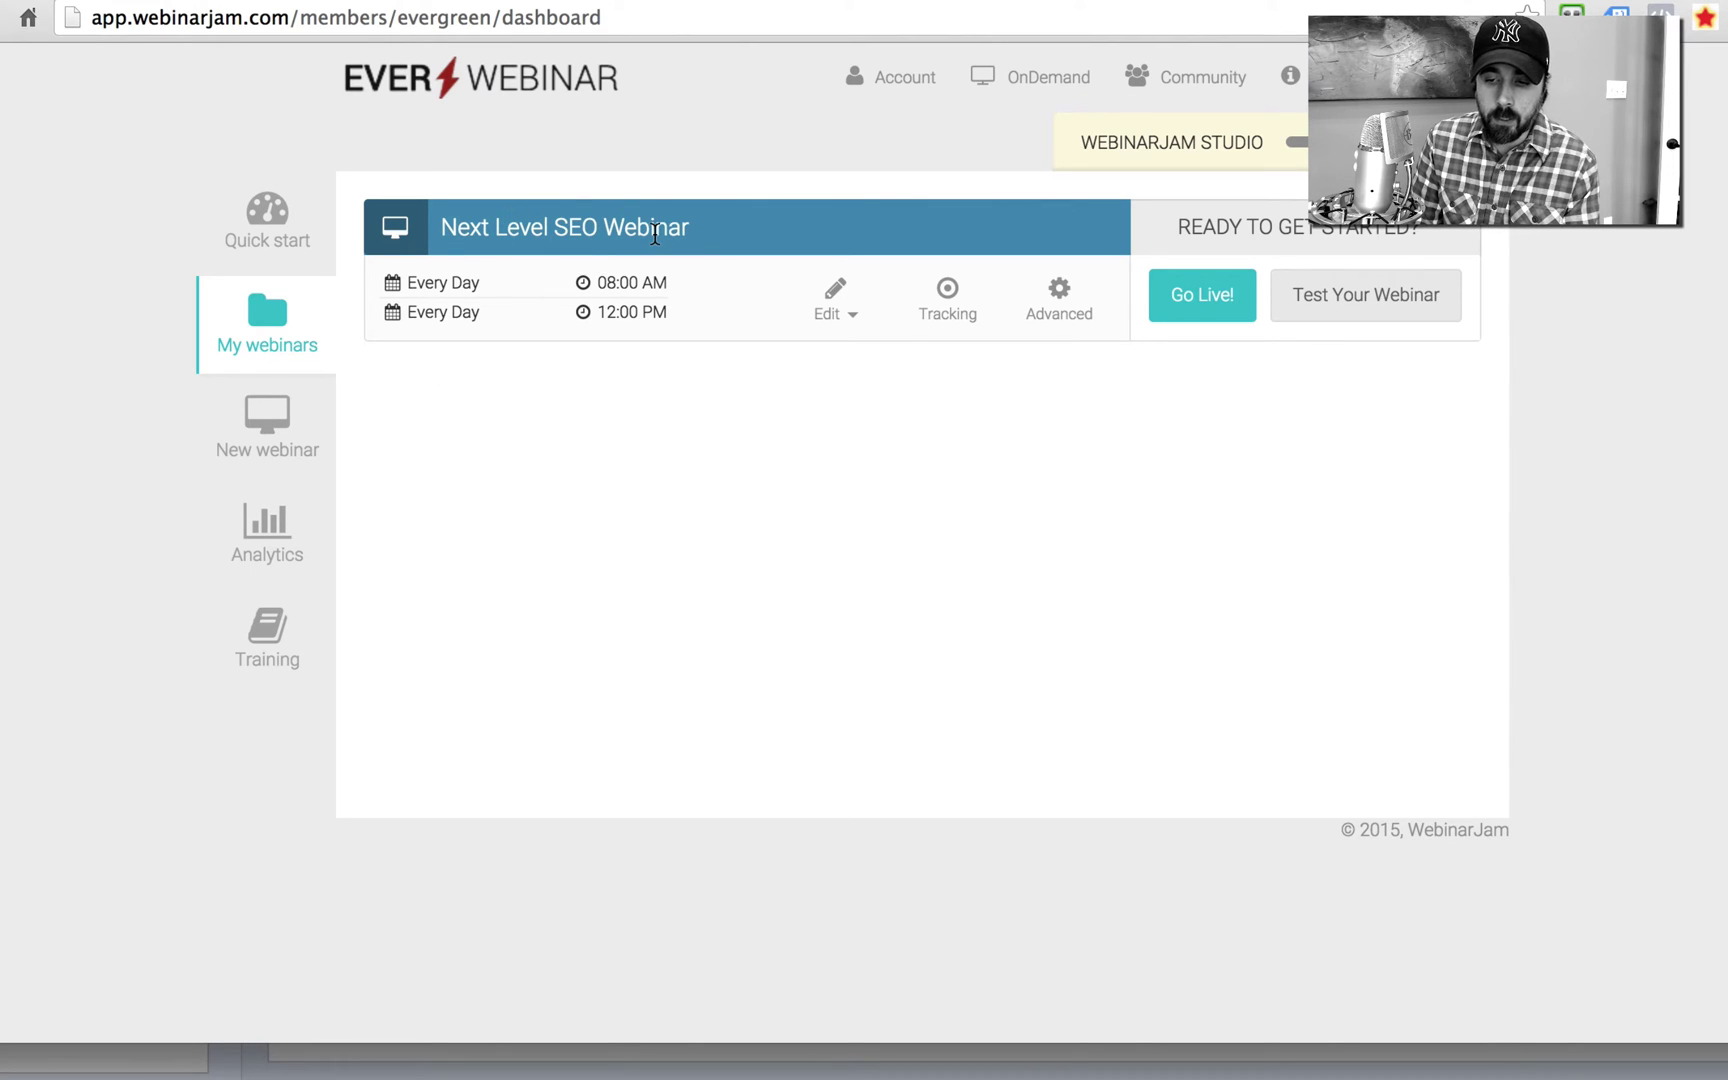
pyautogui.click(1183, 317)
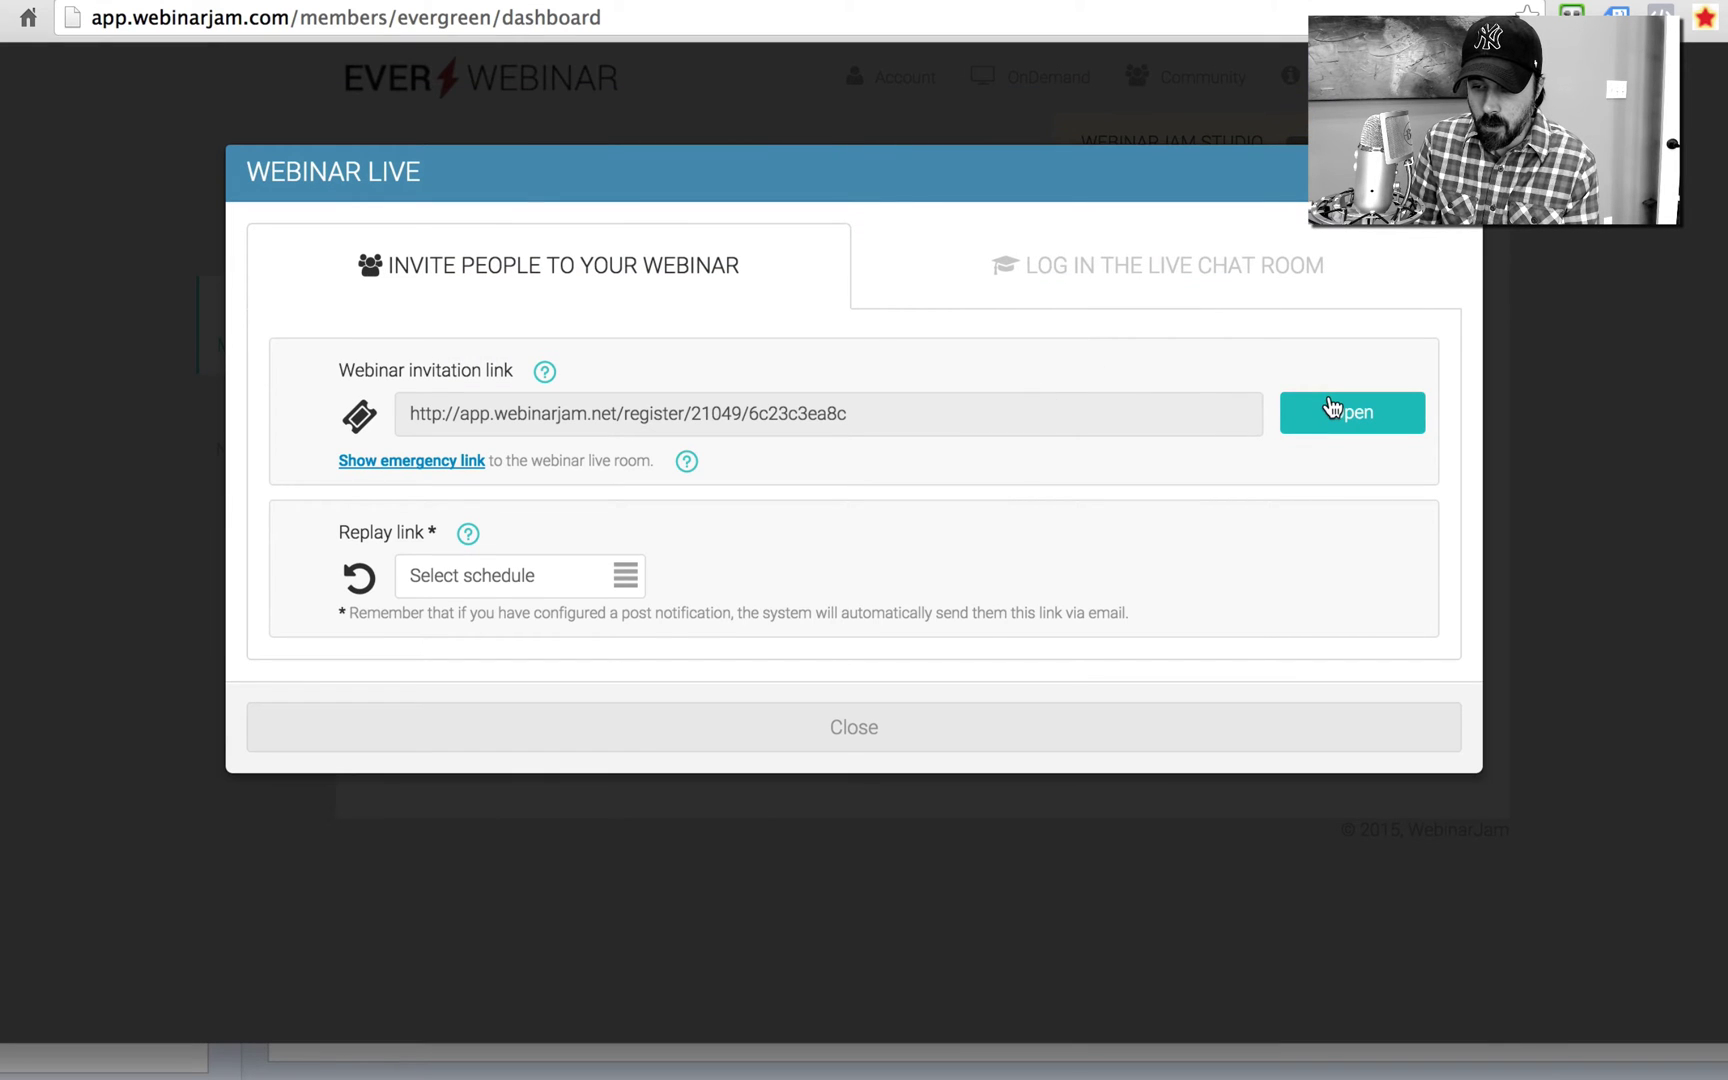
pyautogui.click(1332, 408)
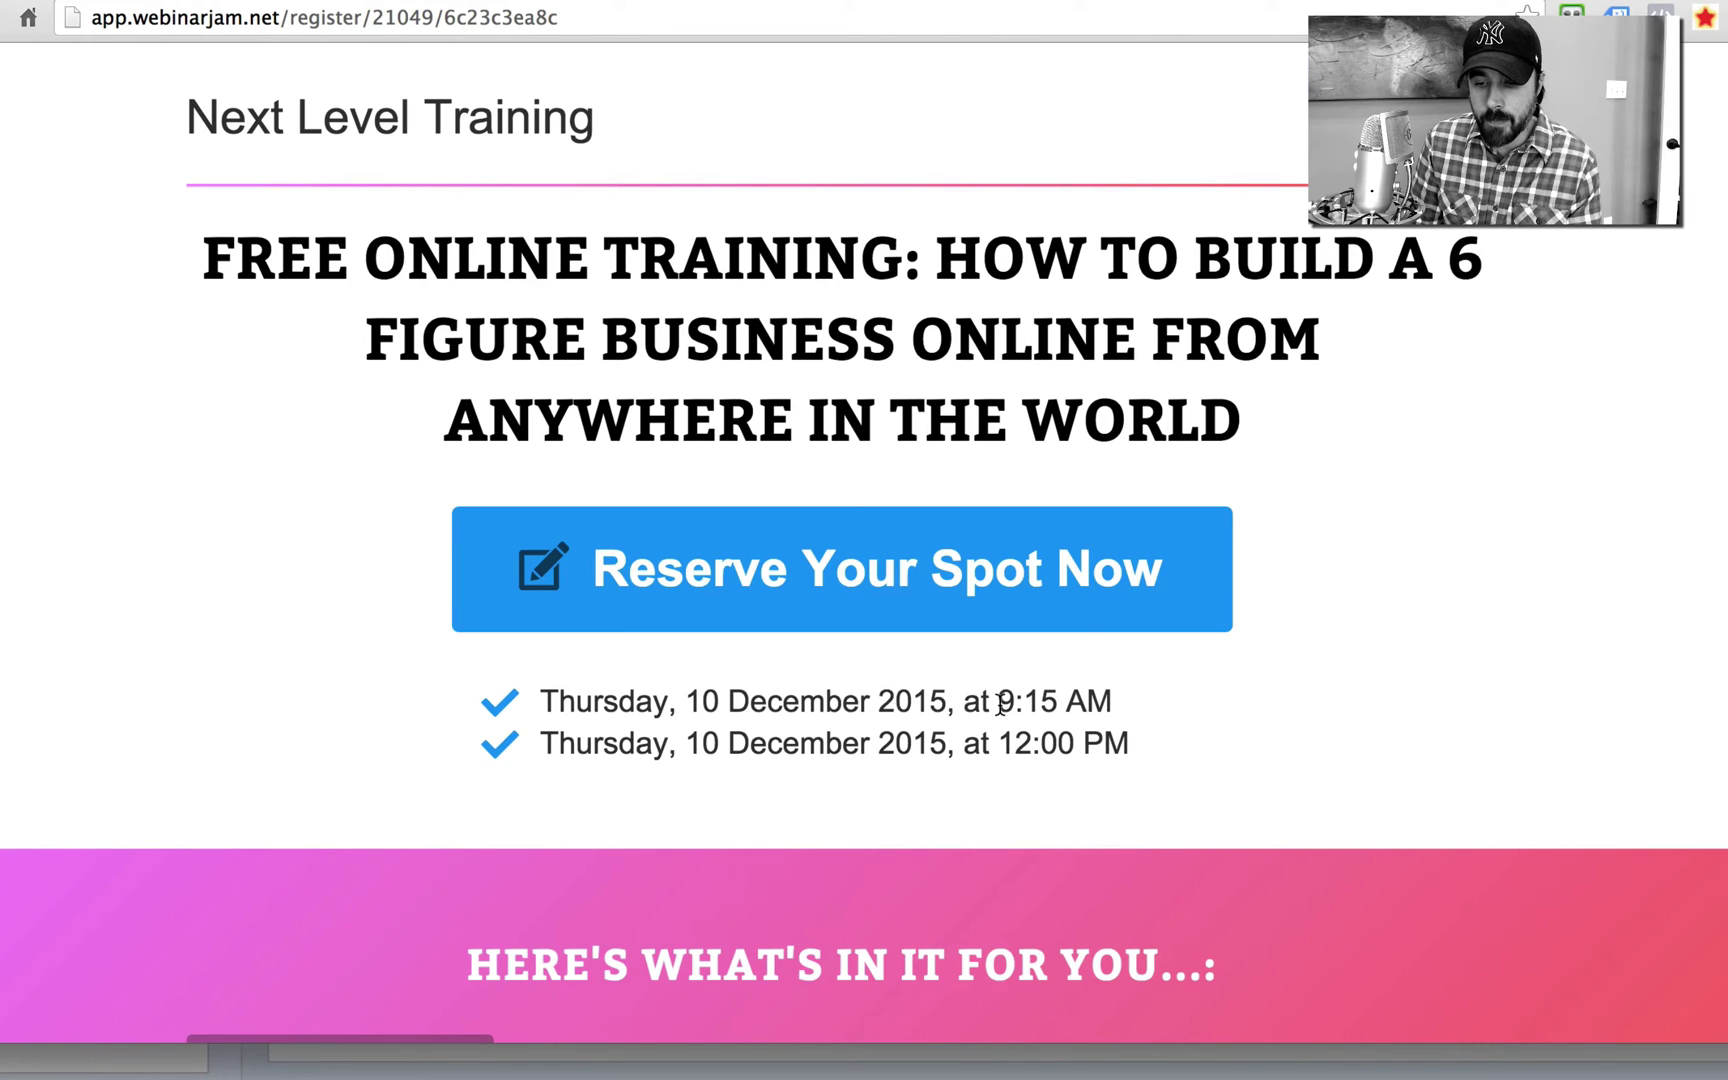
pyautogui.moveTo(1000, 705); pyautogui.dragTo(1119, 713)
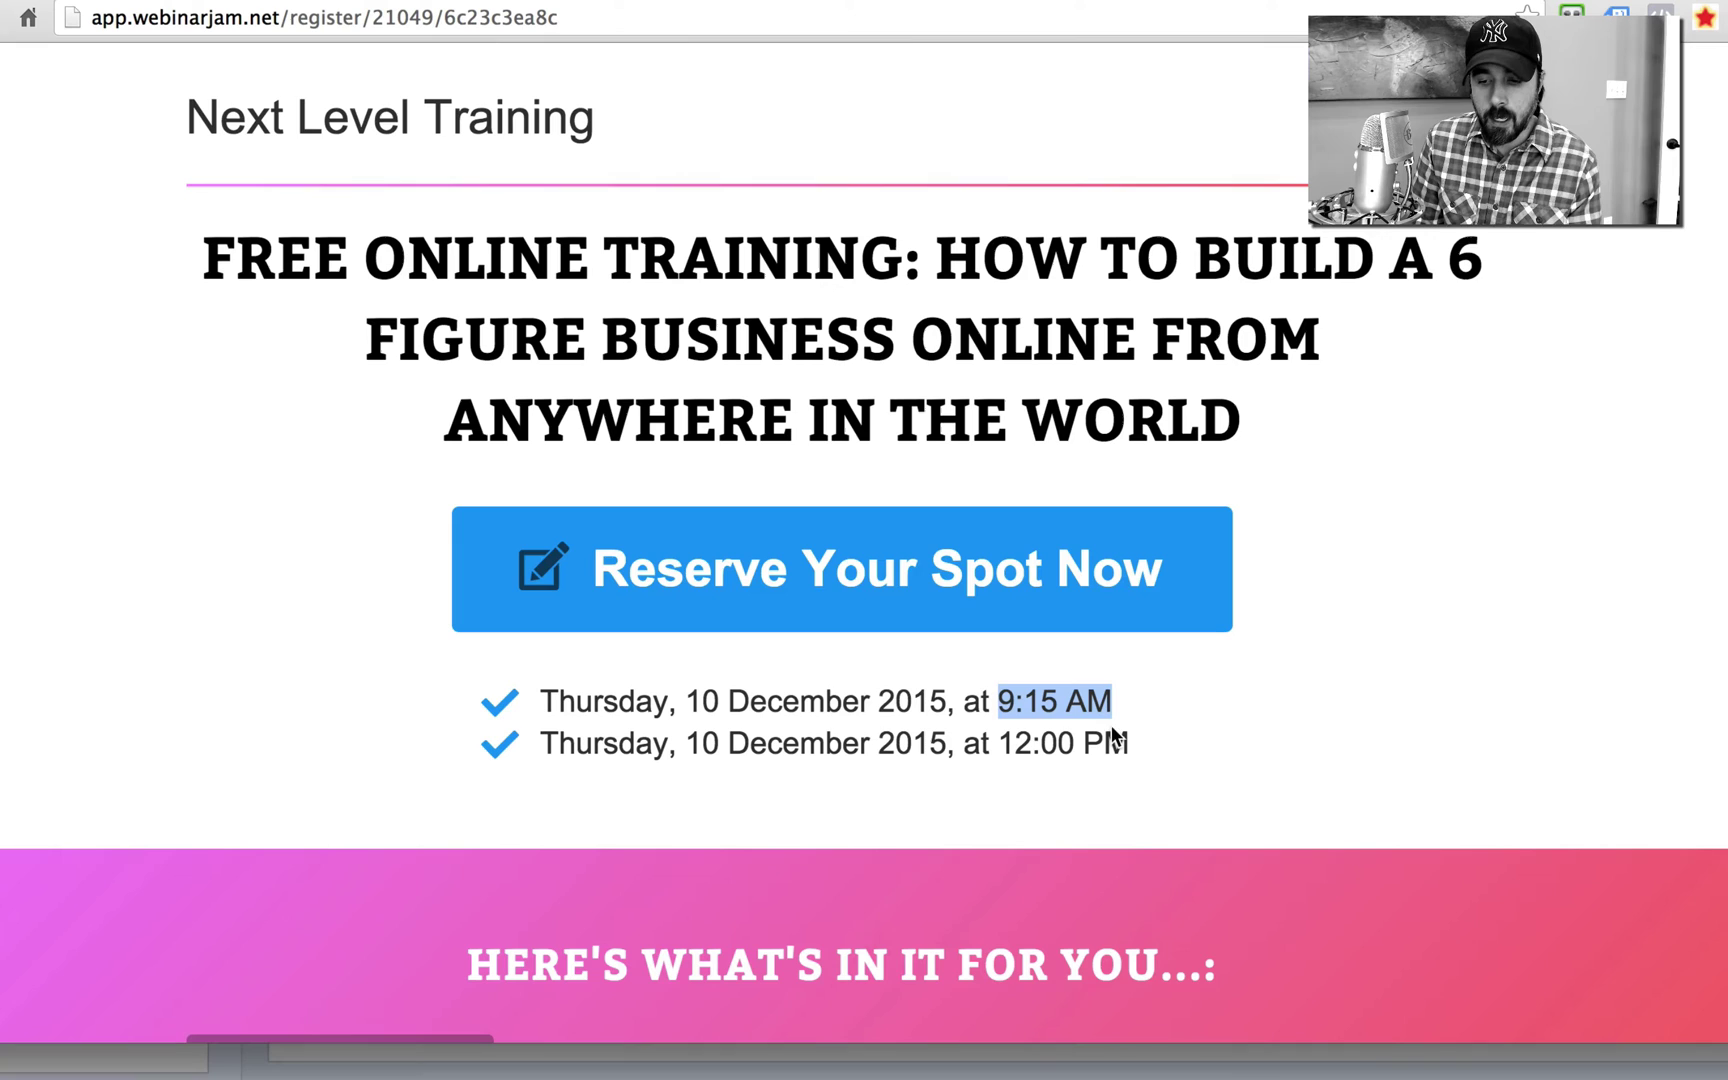
pyautogui.click(1142, 748)
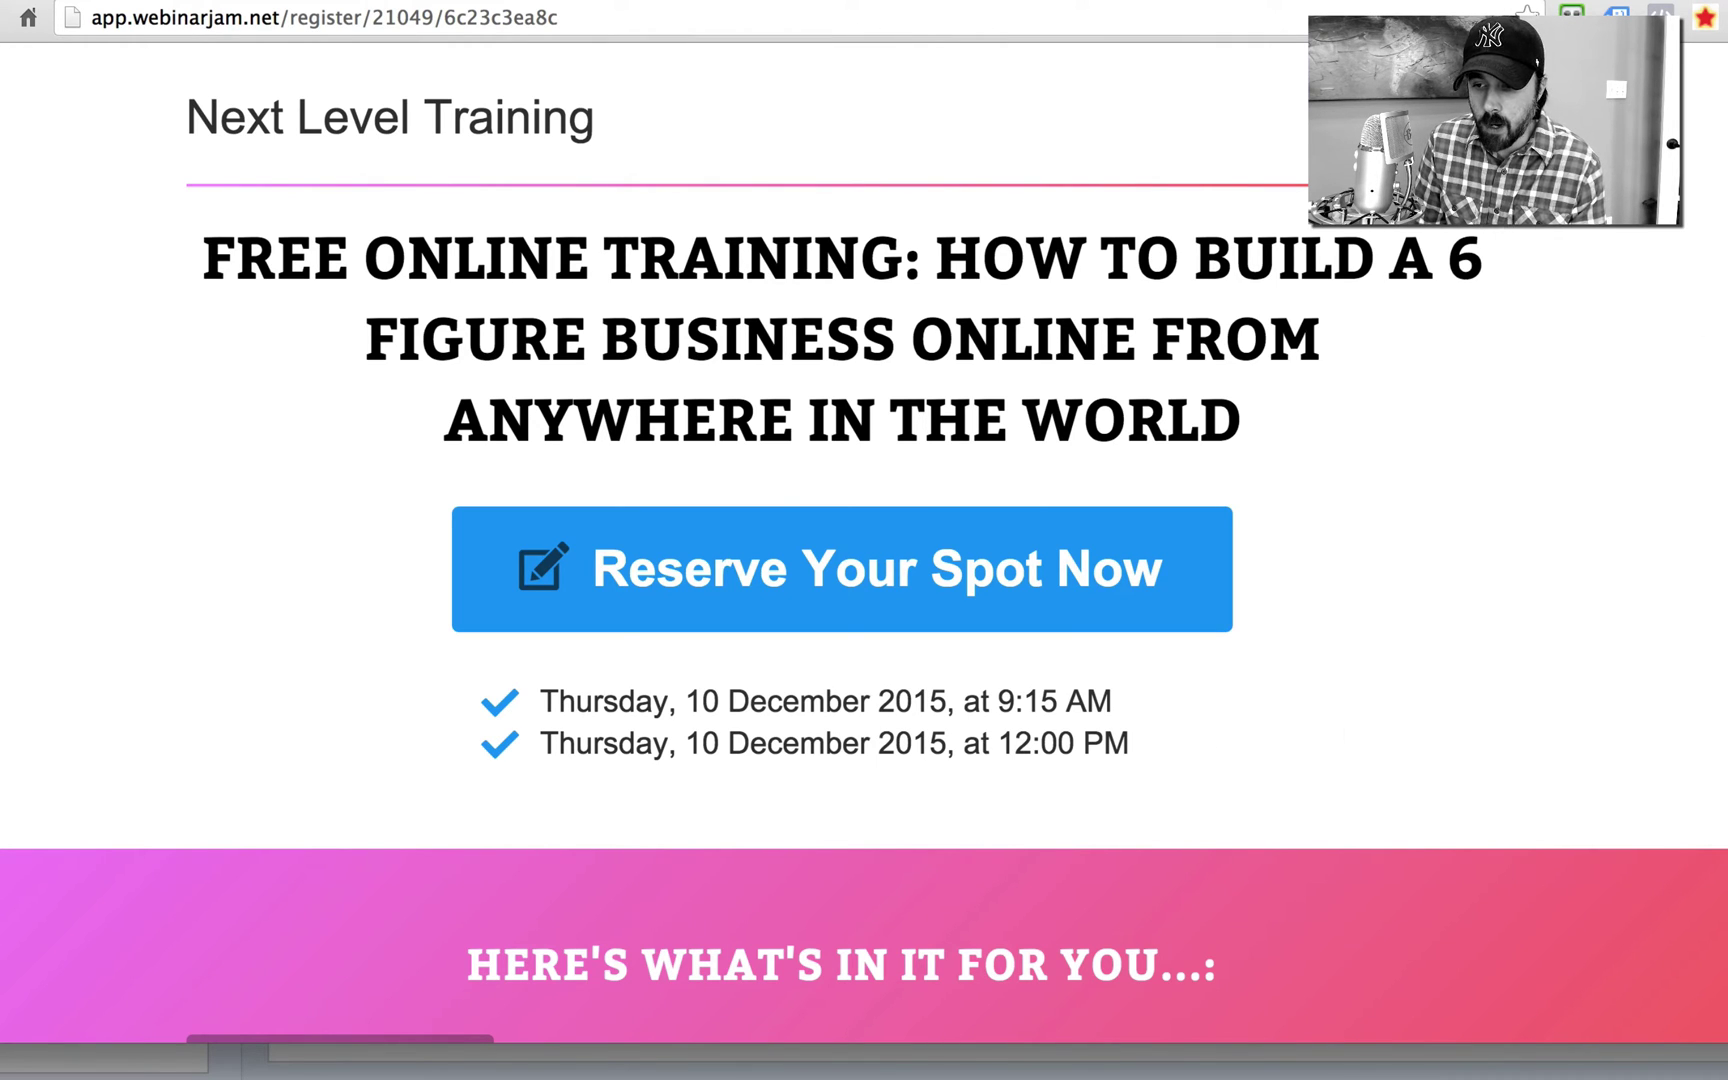
pyautogui.press('super+w')
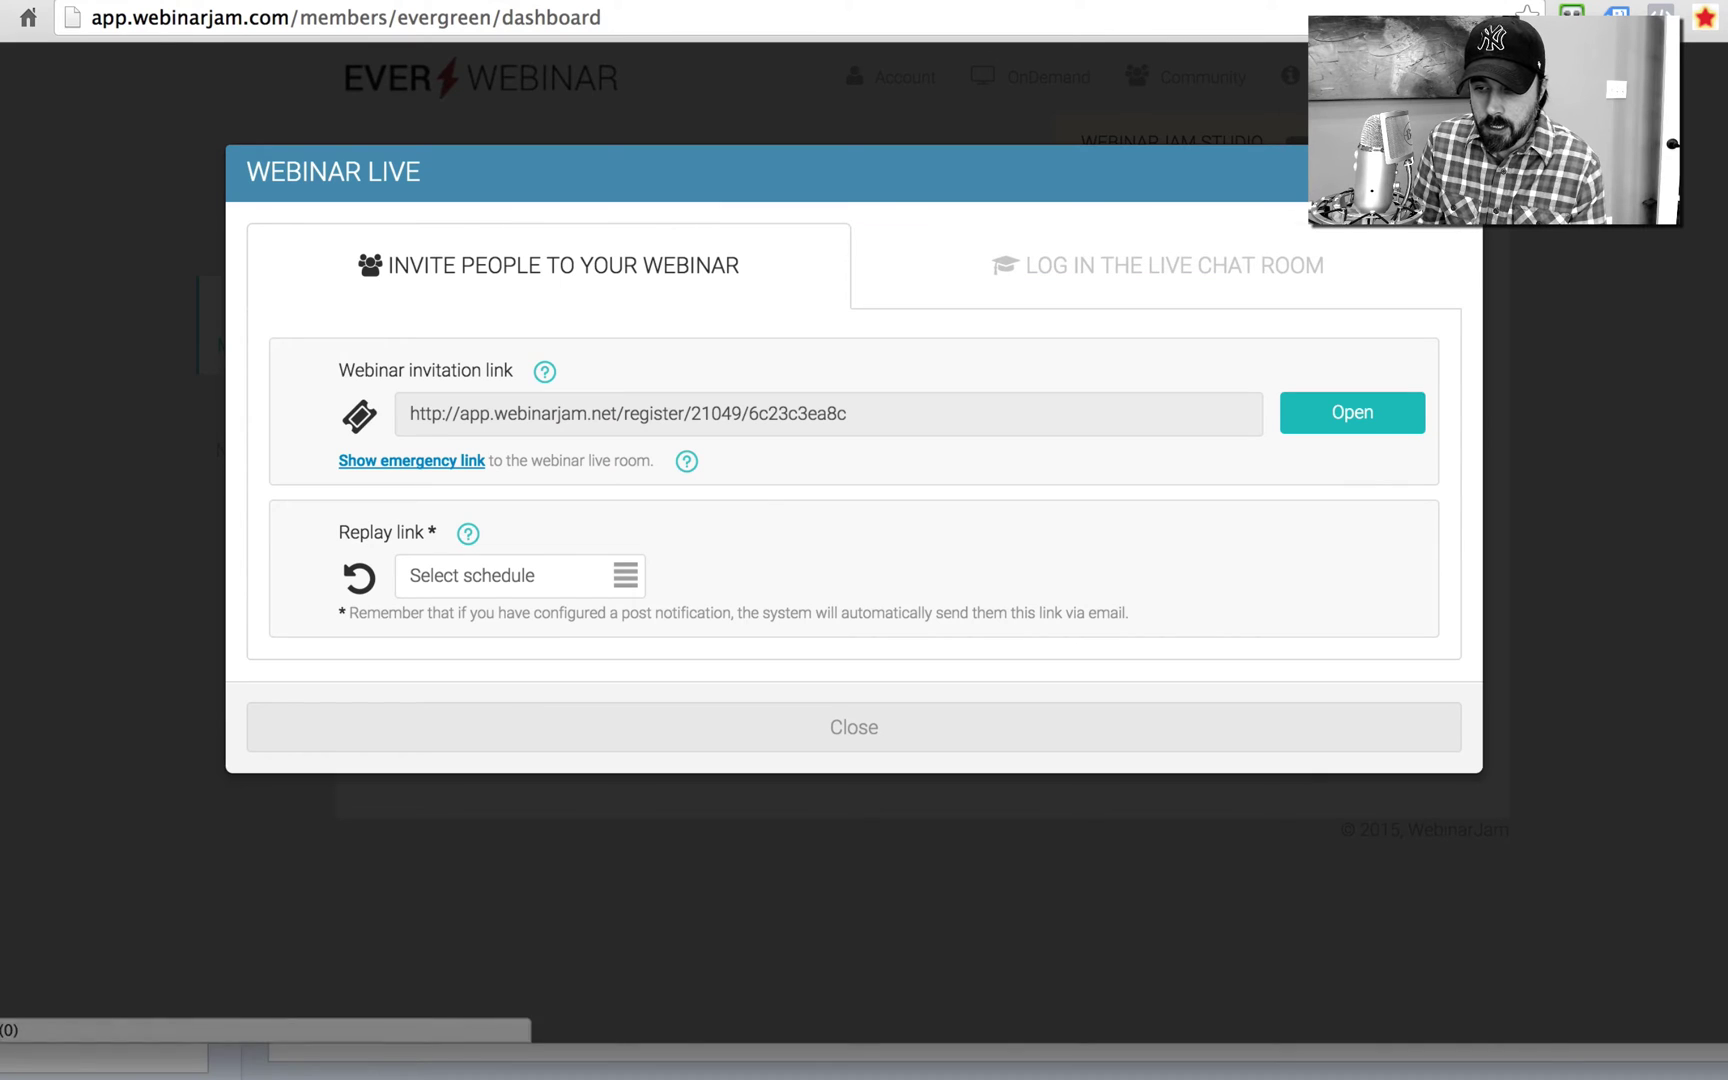
# Step: Close the invitation links dialog and start a new webinar from the sidebar
pyautogui.press('Escape')
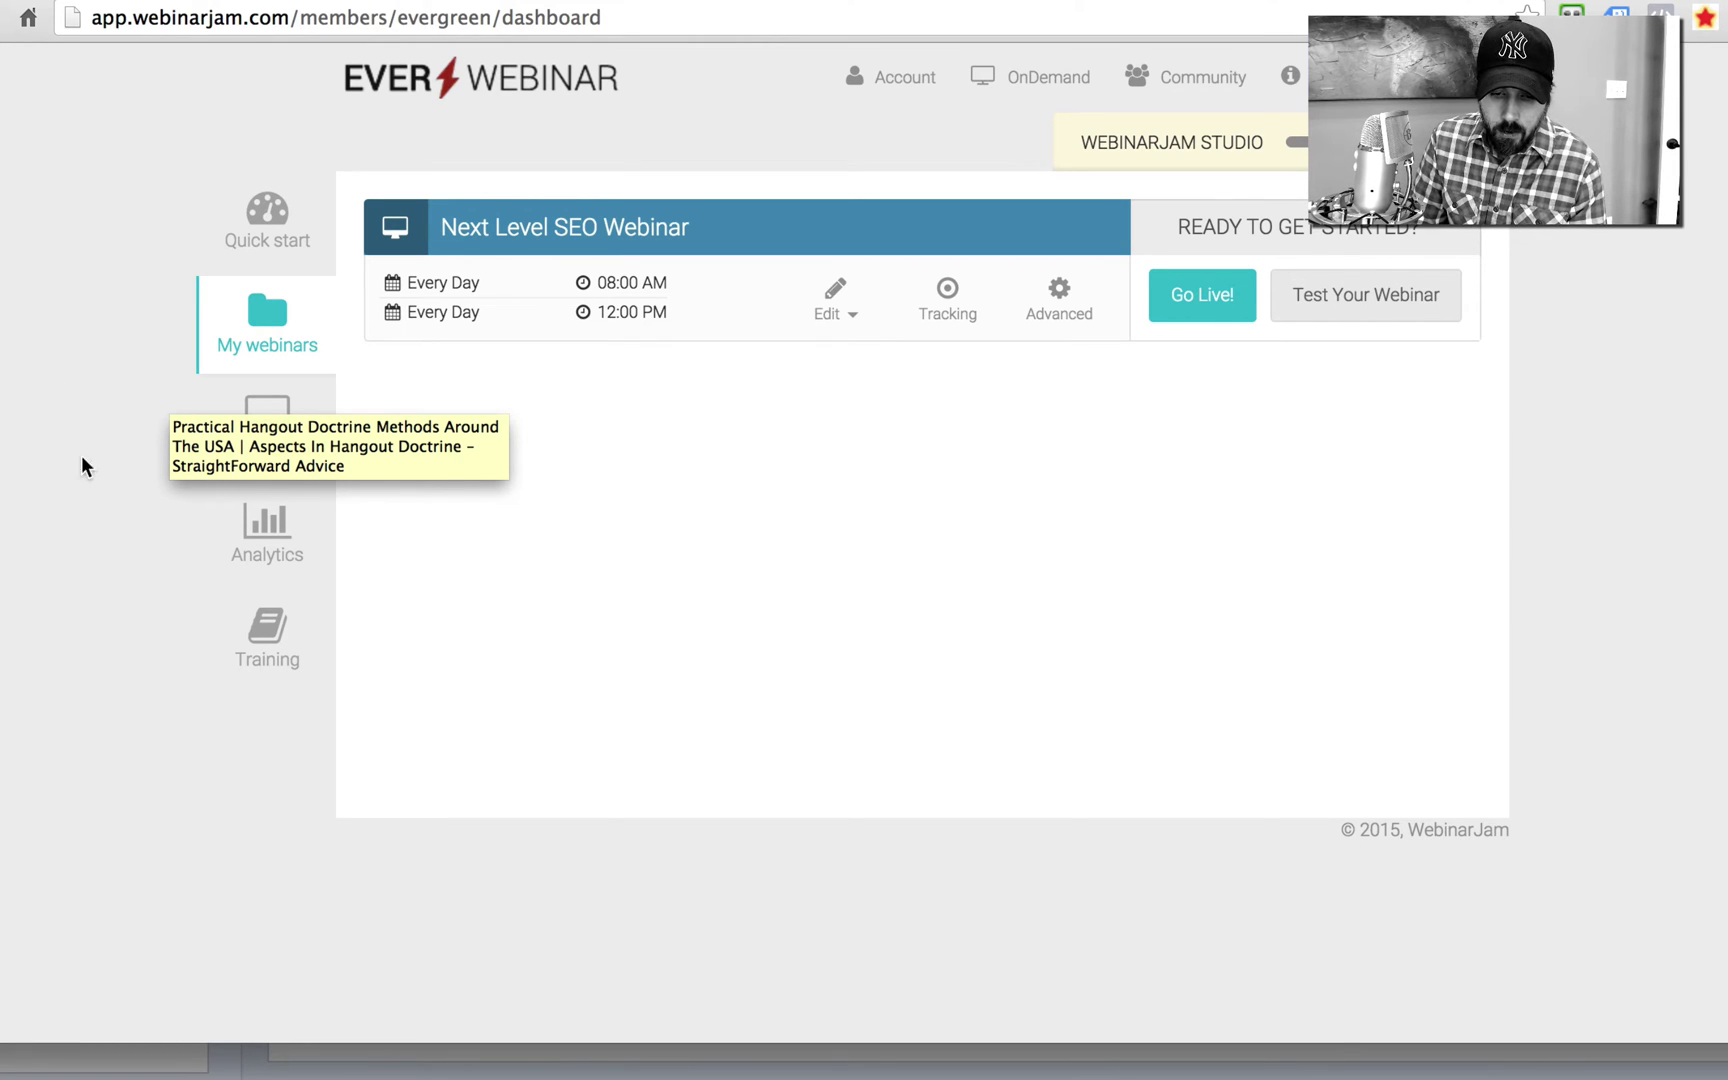
pyautogui.click(270, 412)
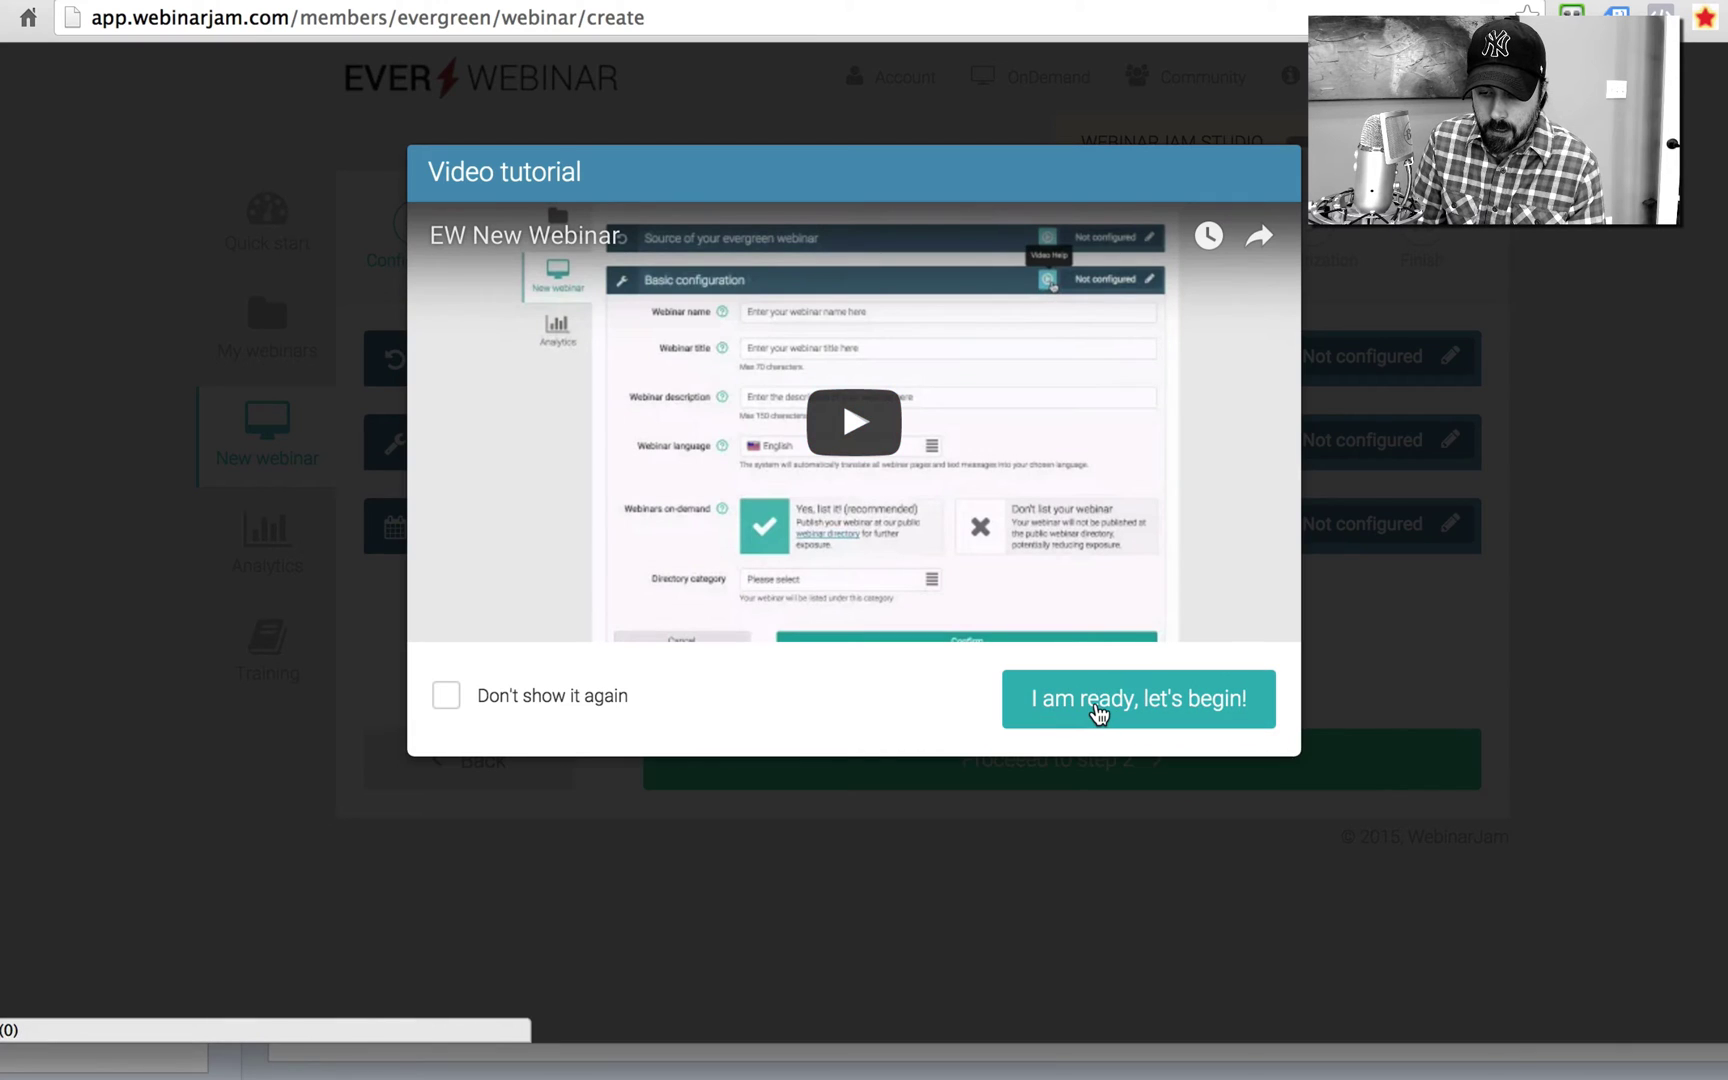
# Step: Dismiss the tutorial and open the Source of your evergreen webinar settings
pyautogui.click(1099, 711)
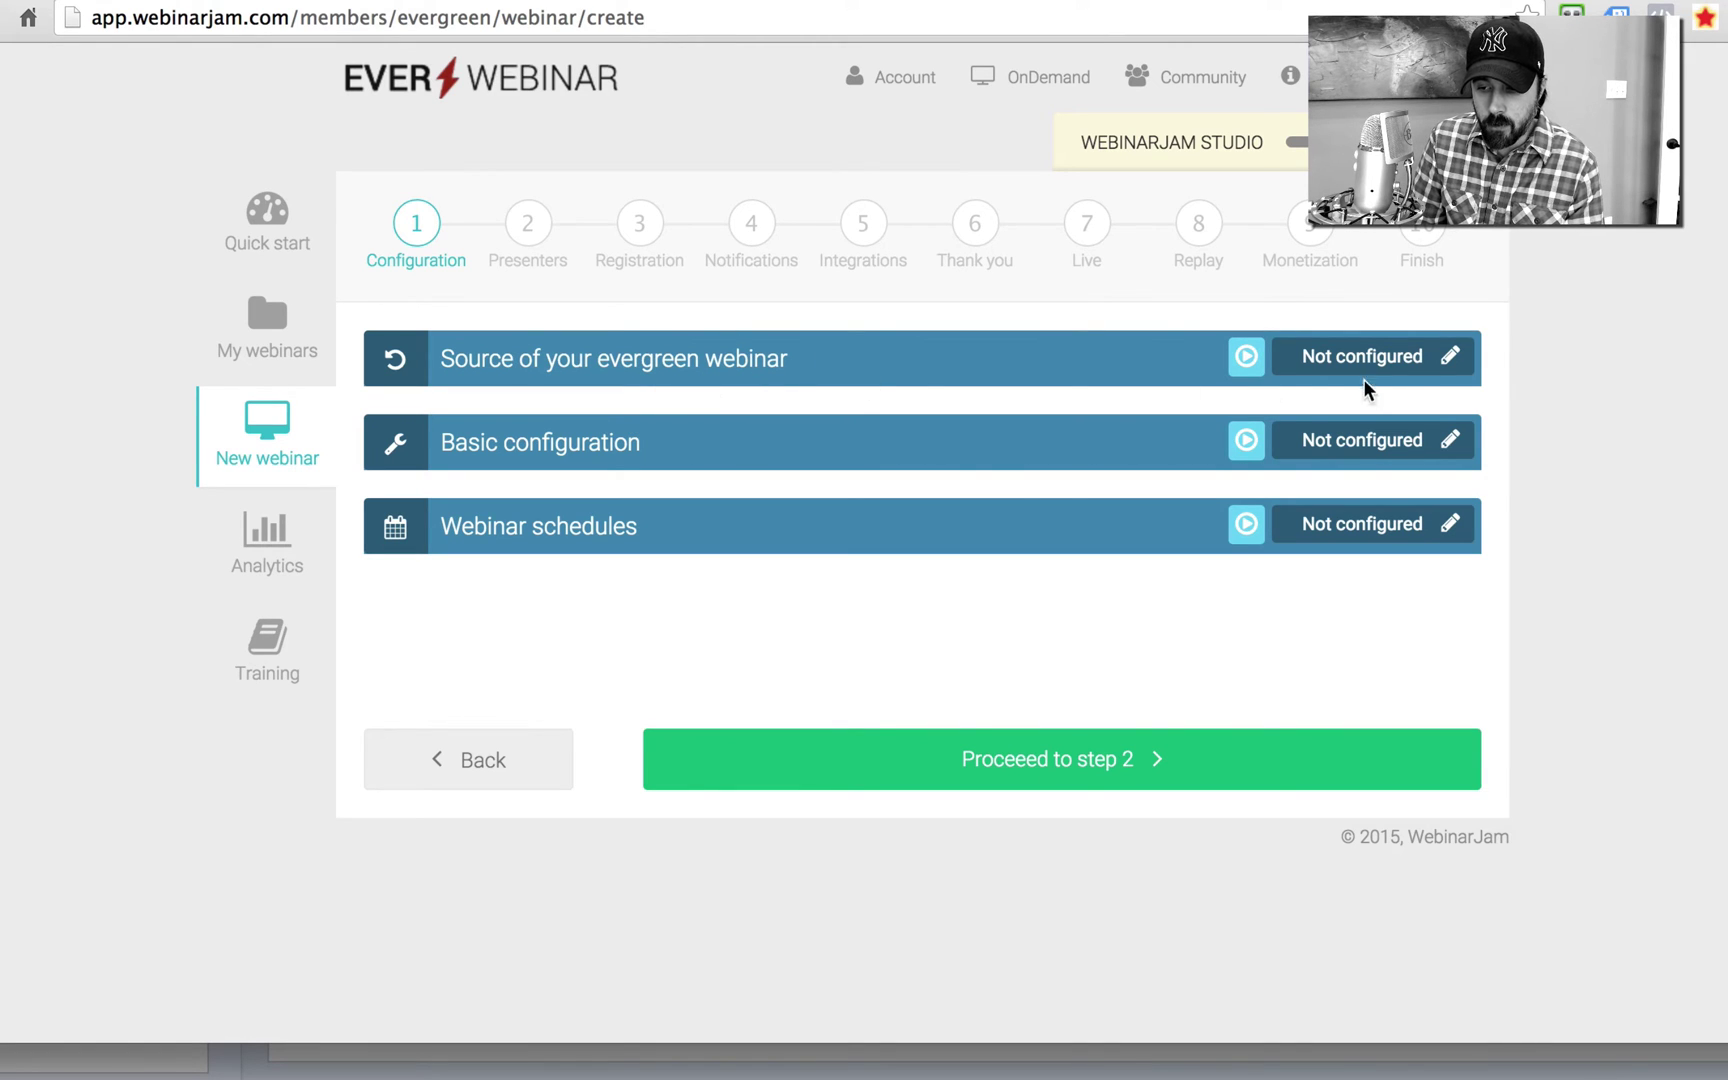
pyautogui.click(1451, 362)
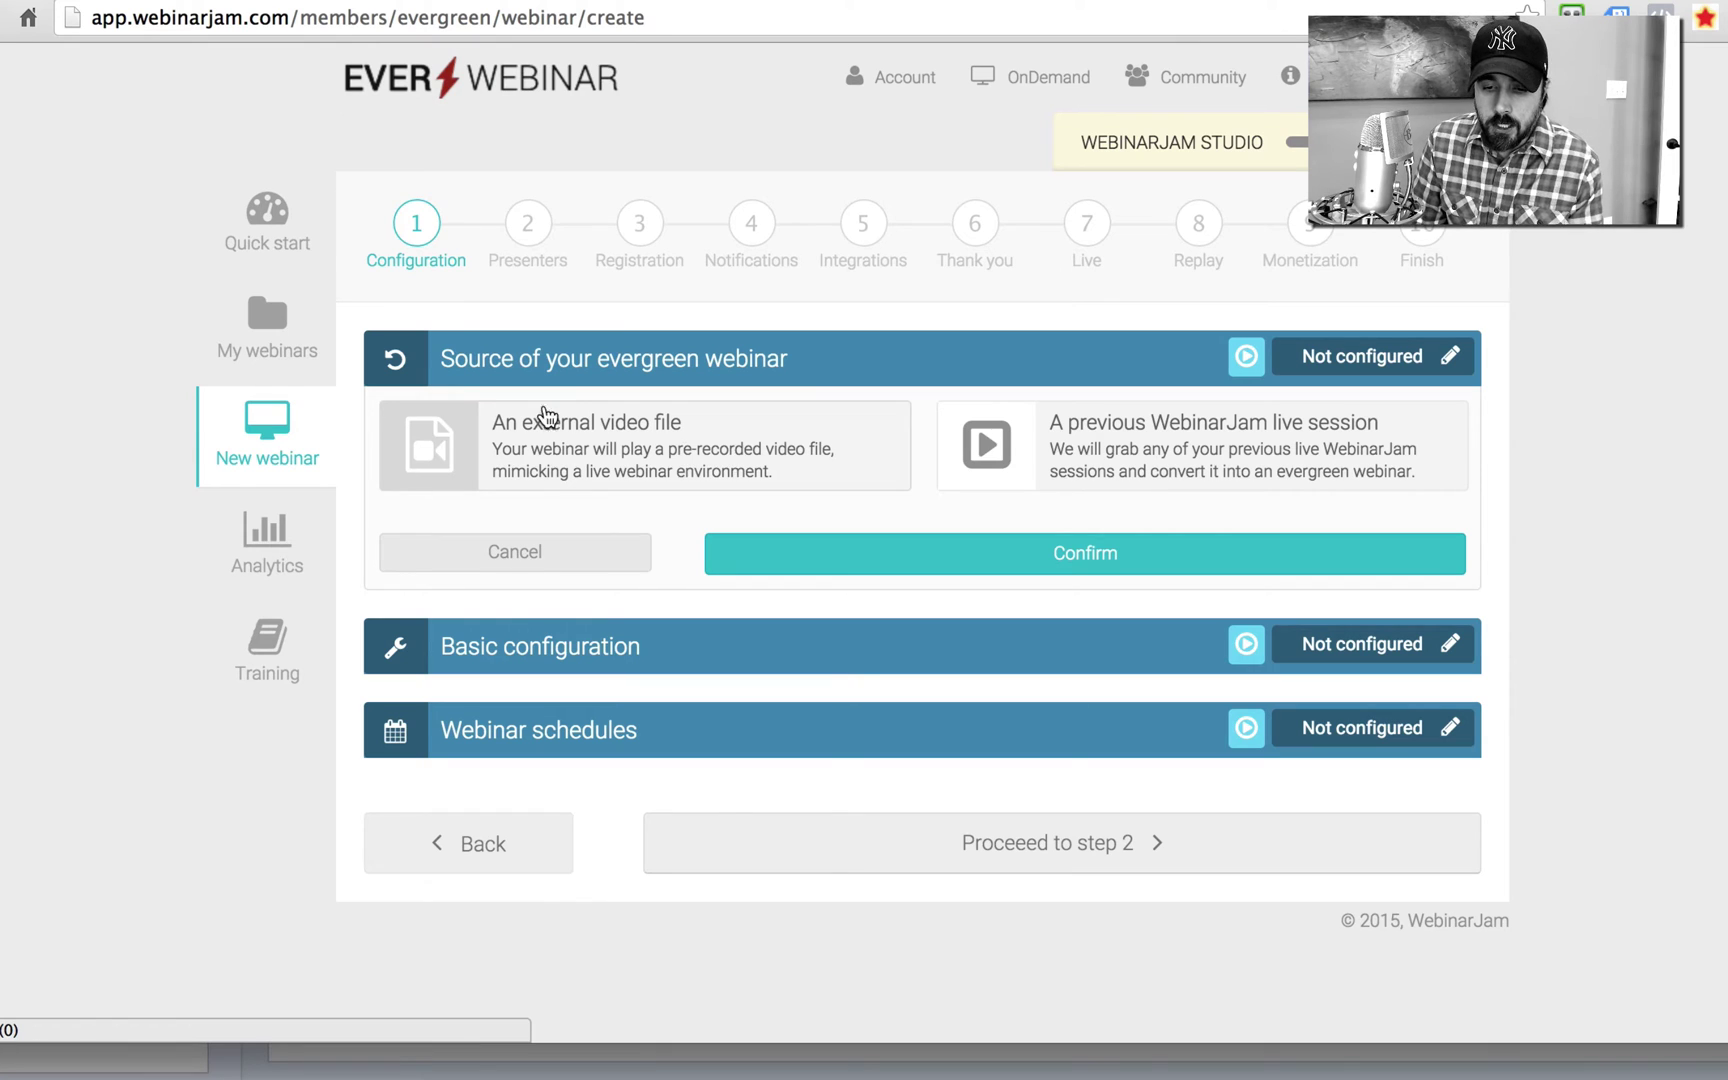
# Step: Set the pasted external nextlevelseorevised.mp4 URL as the source, lasting 01 hr 19 min 29 sec
pyautogui.click(549, 444)
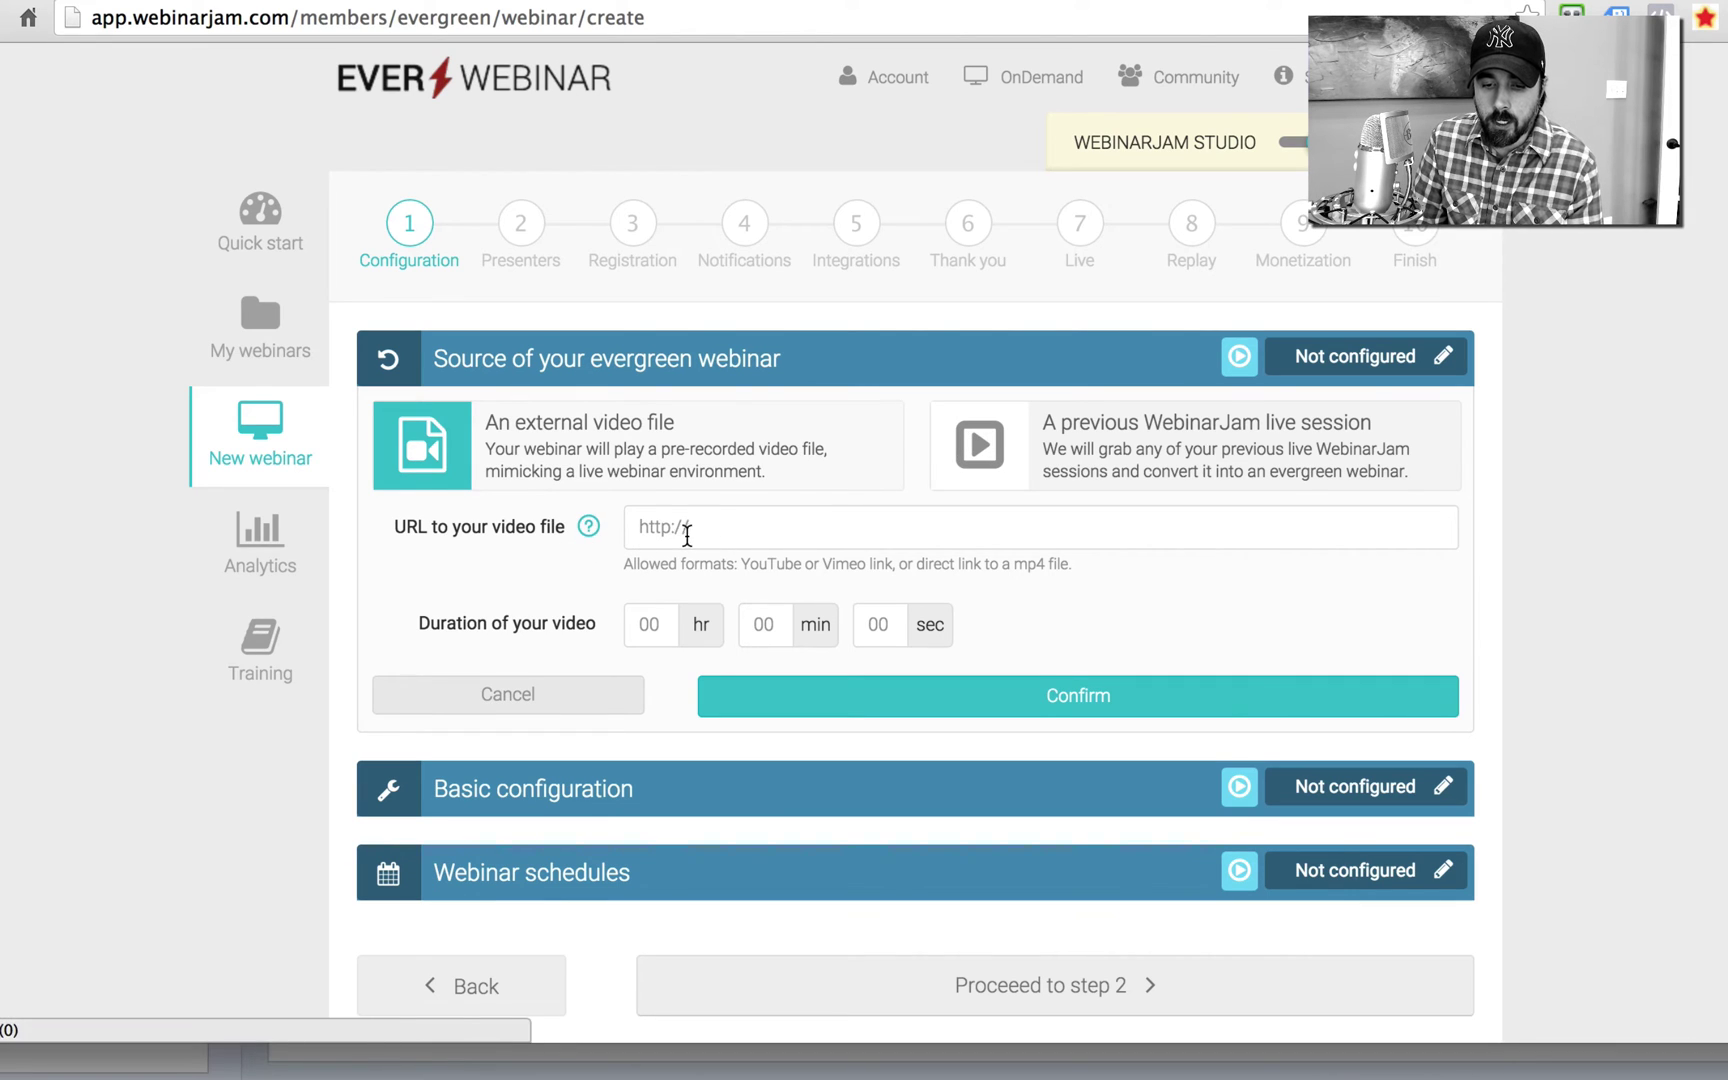
pyautogui.click(676, 527)
pyautogui.write('http://trafficdiesel.s3.amazonaws.com/nextlevelseorevised.mp4')
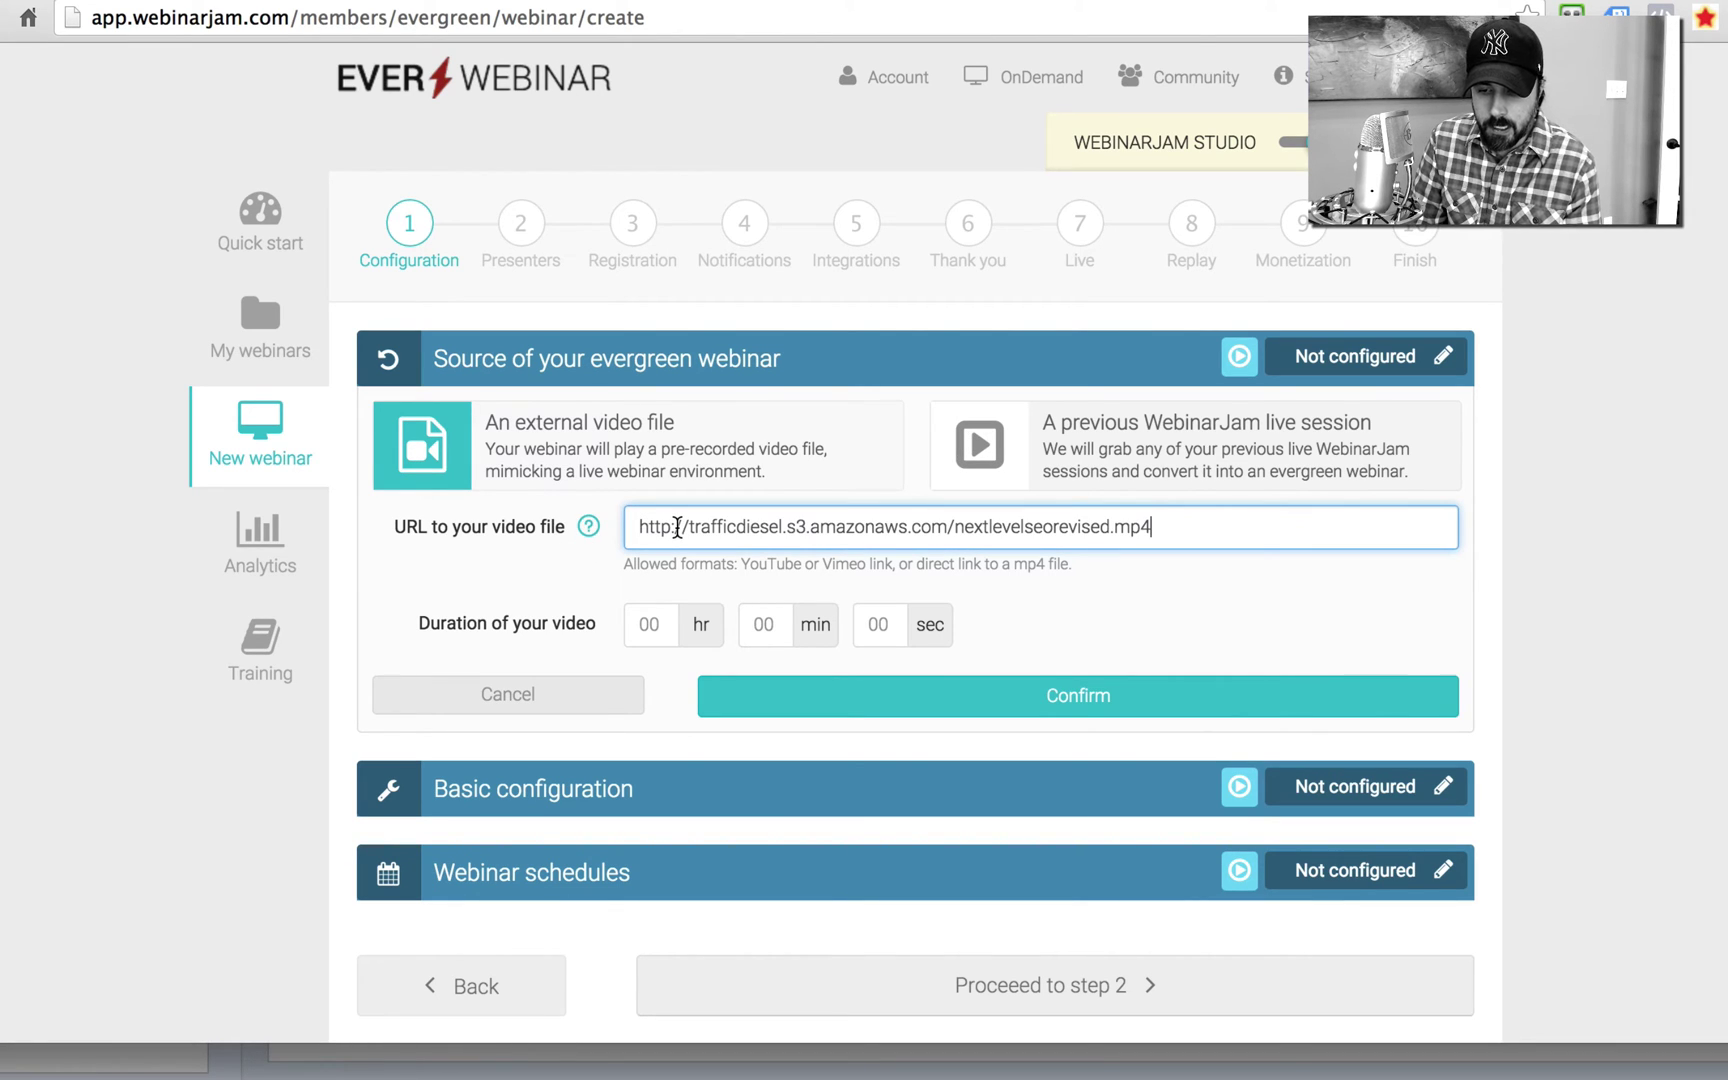
pyautogui.click(649, 628)
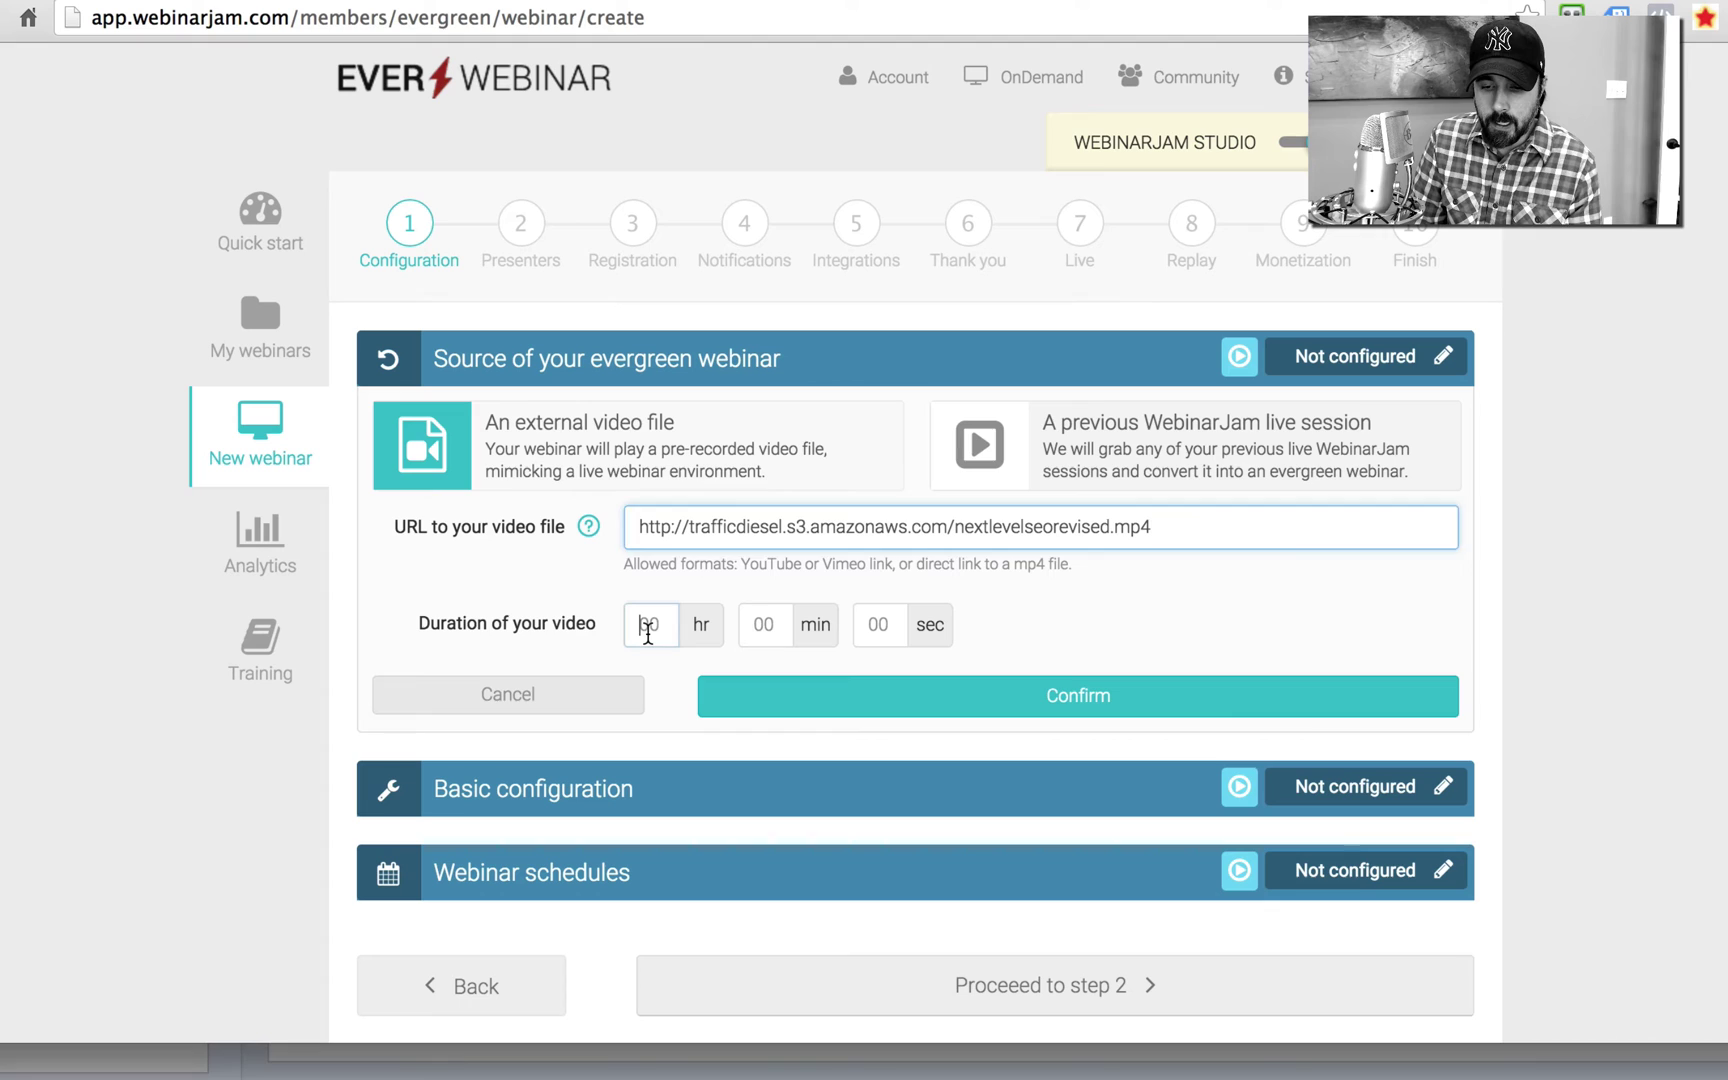
pyautogui.write('01')
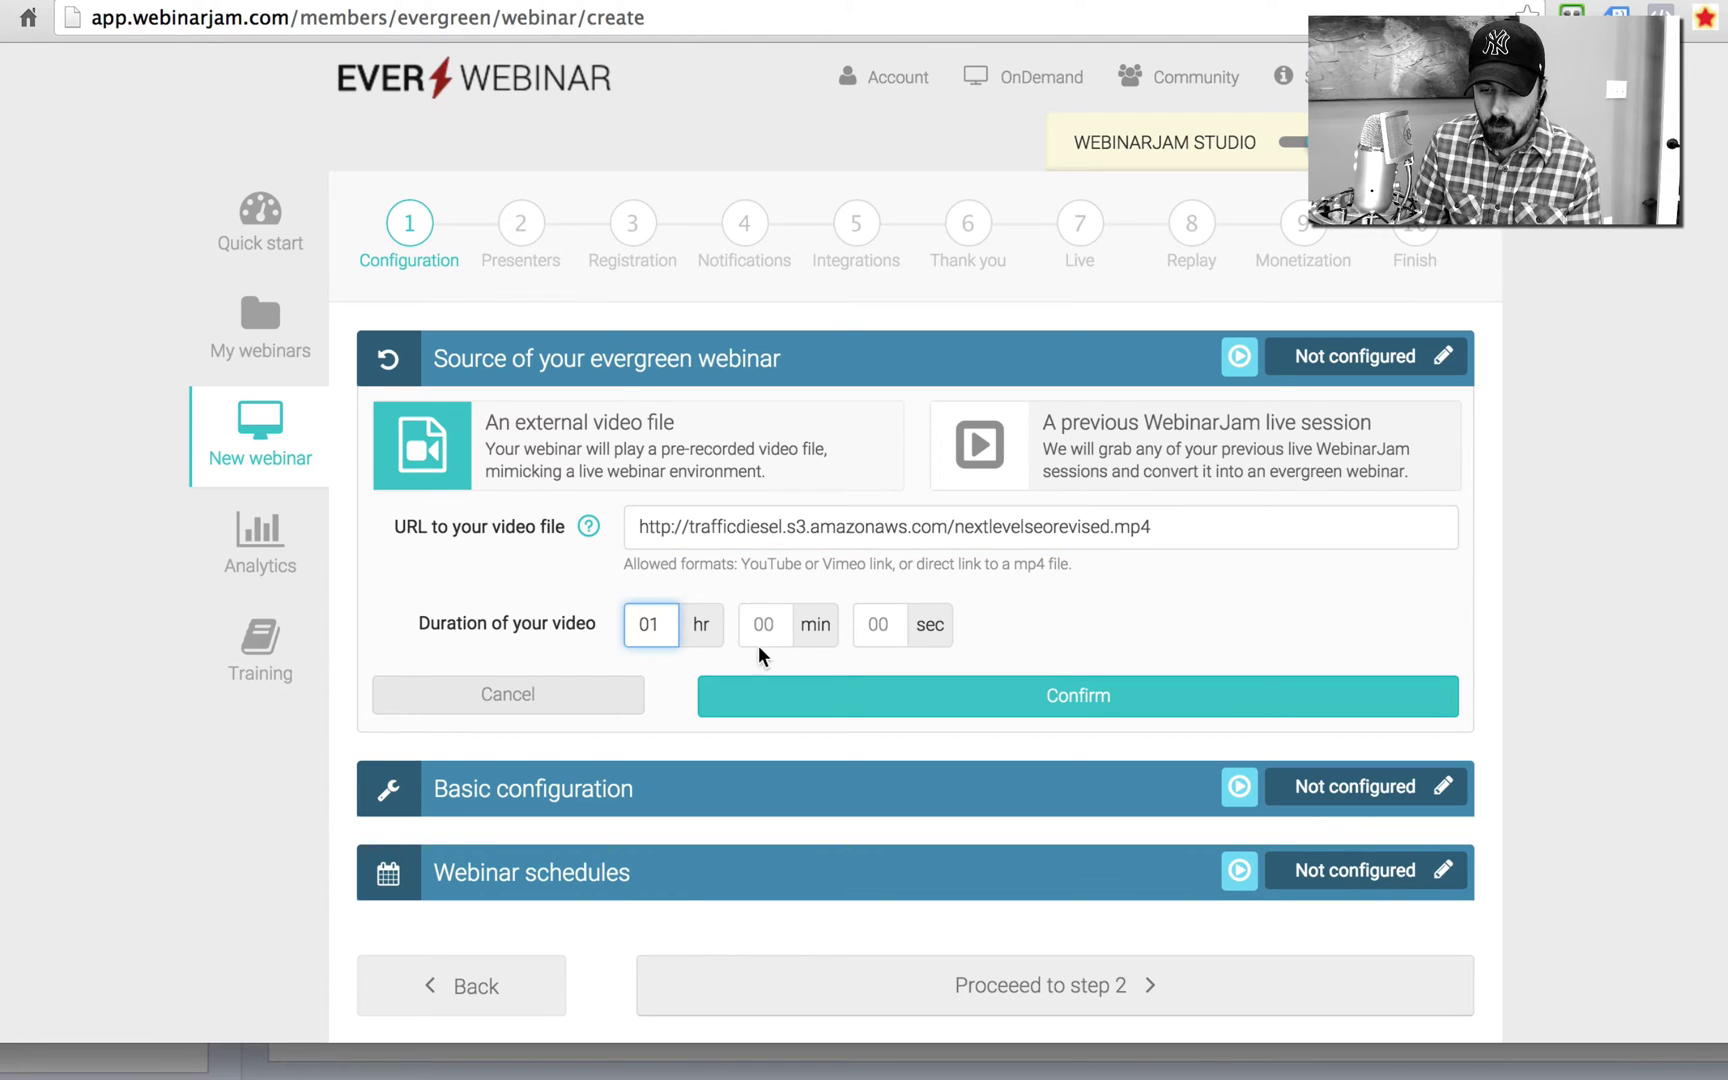
pyautogui.click(760, 622)
pyautogui.write('19')
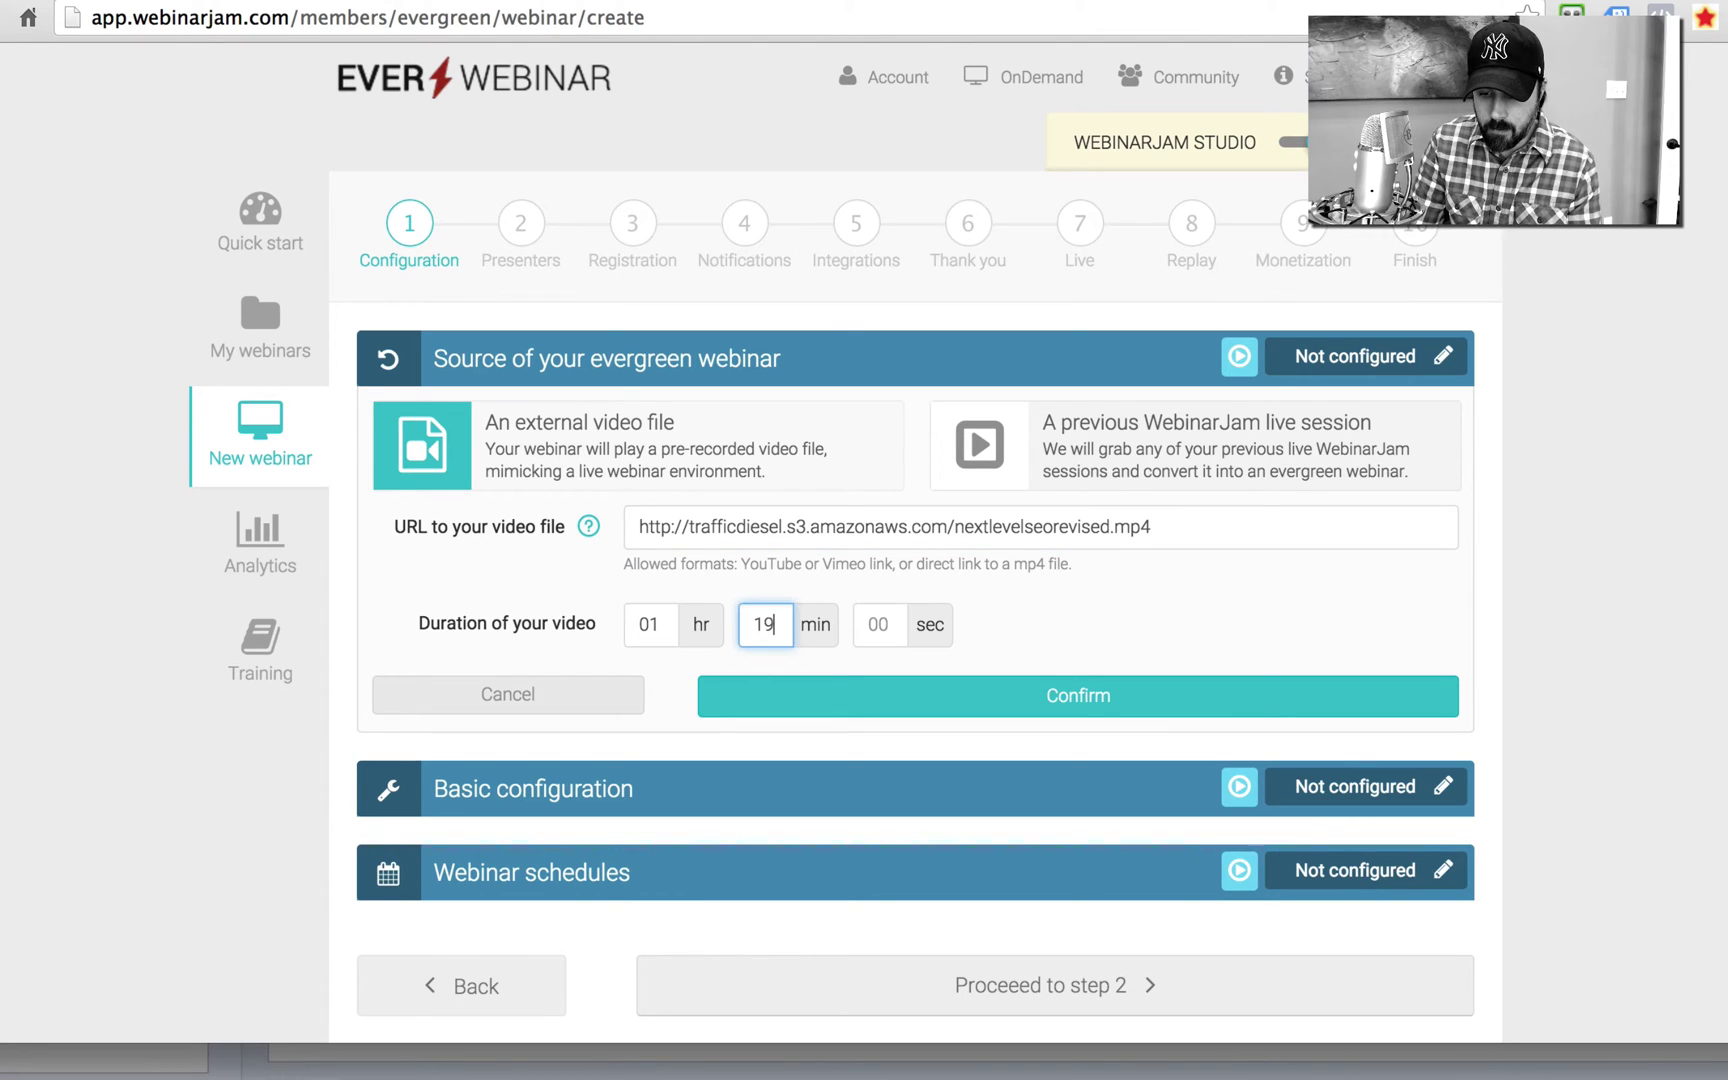
pyautogui.click(857, 625)
pyautogui.write('29')
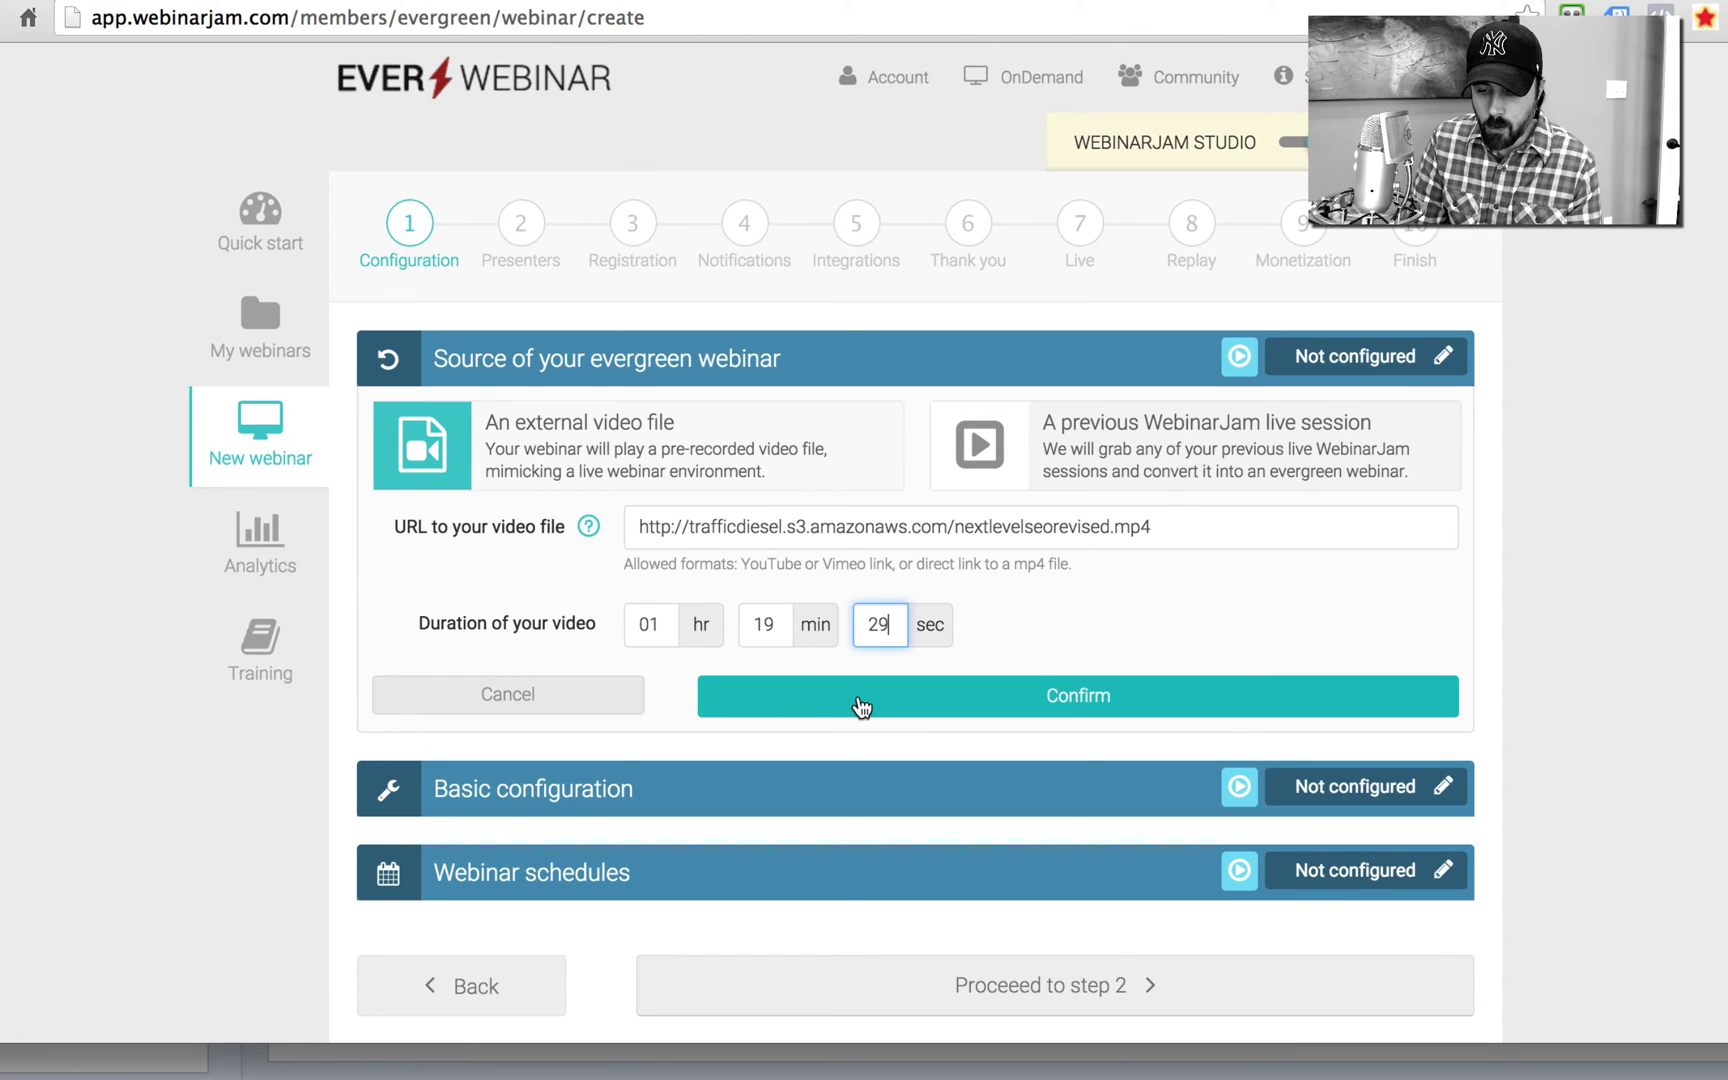
pyautogui.click(862, 707)
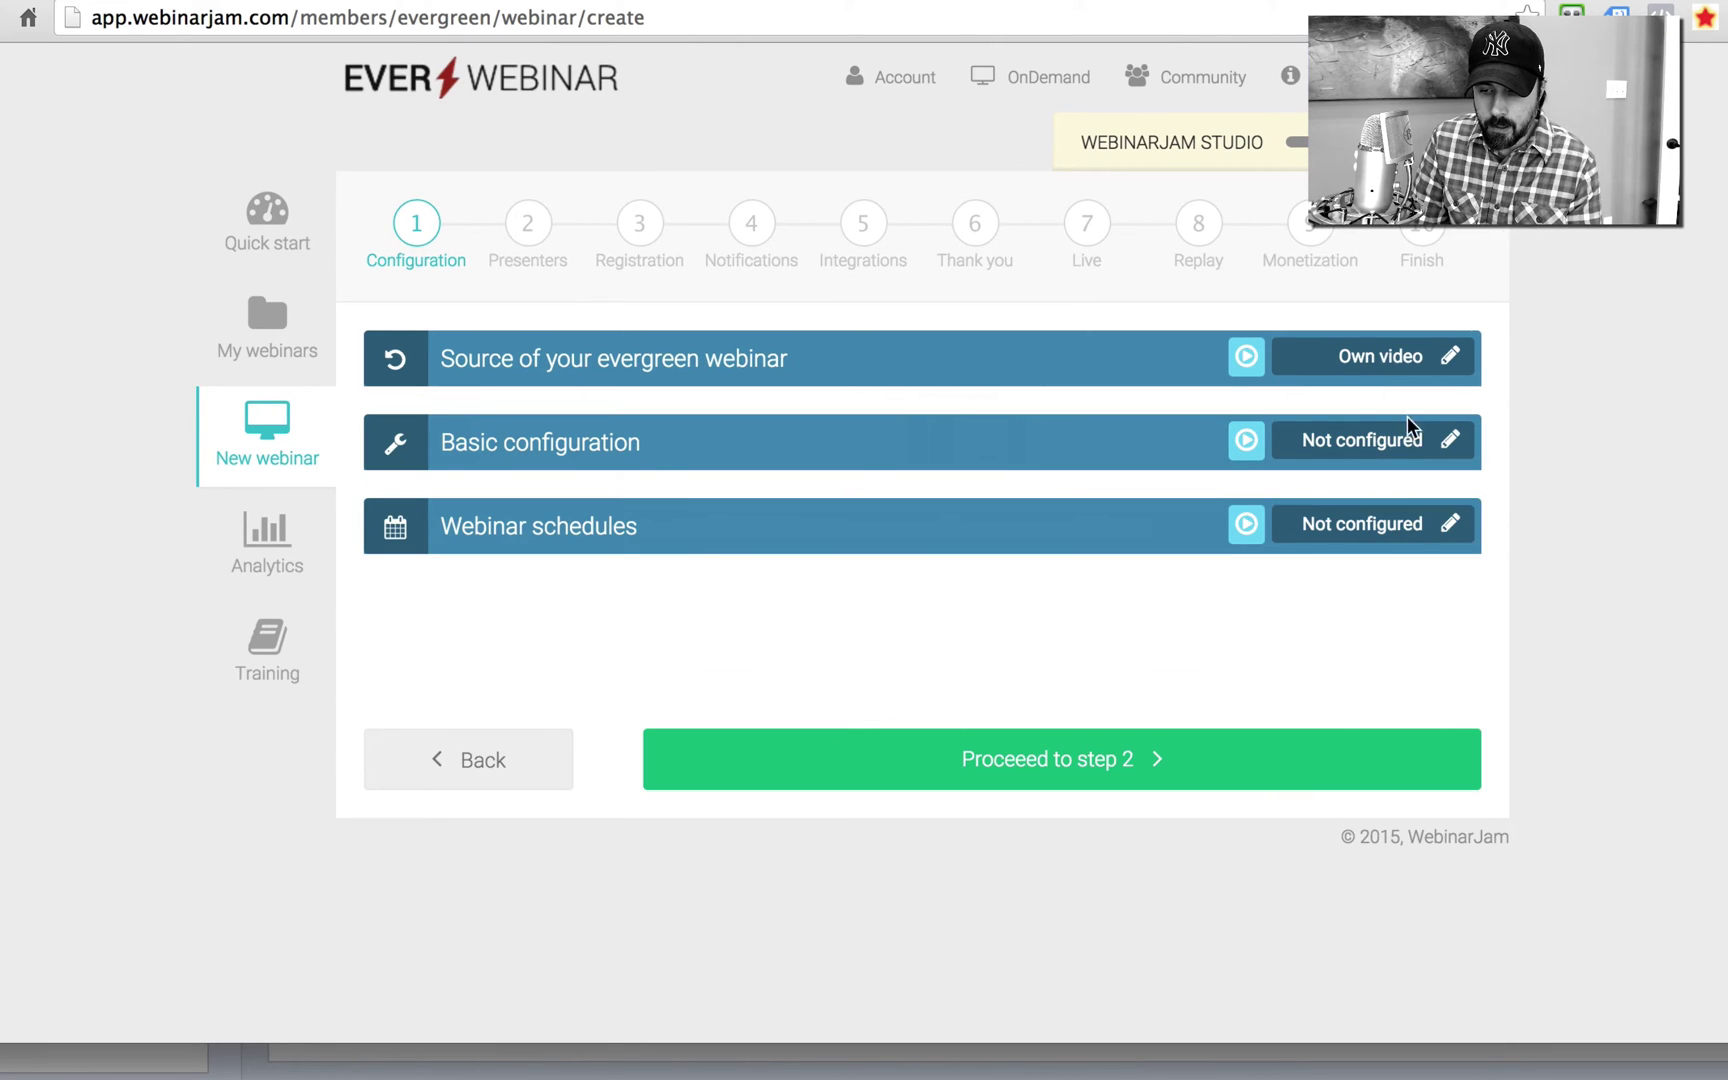
# Step: Name the webinar 'How to Make A Gazillion Dollars in SEO in 24 hours' with title 'How to Make Gazillion Dollars in SEO'
pyautogui.click(1449, 441)
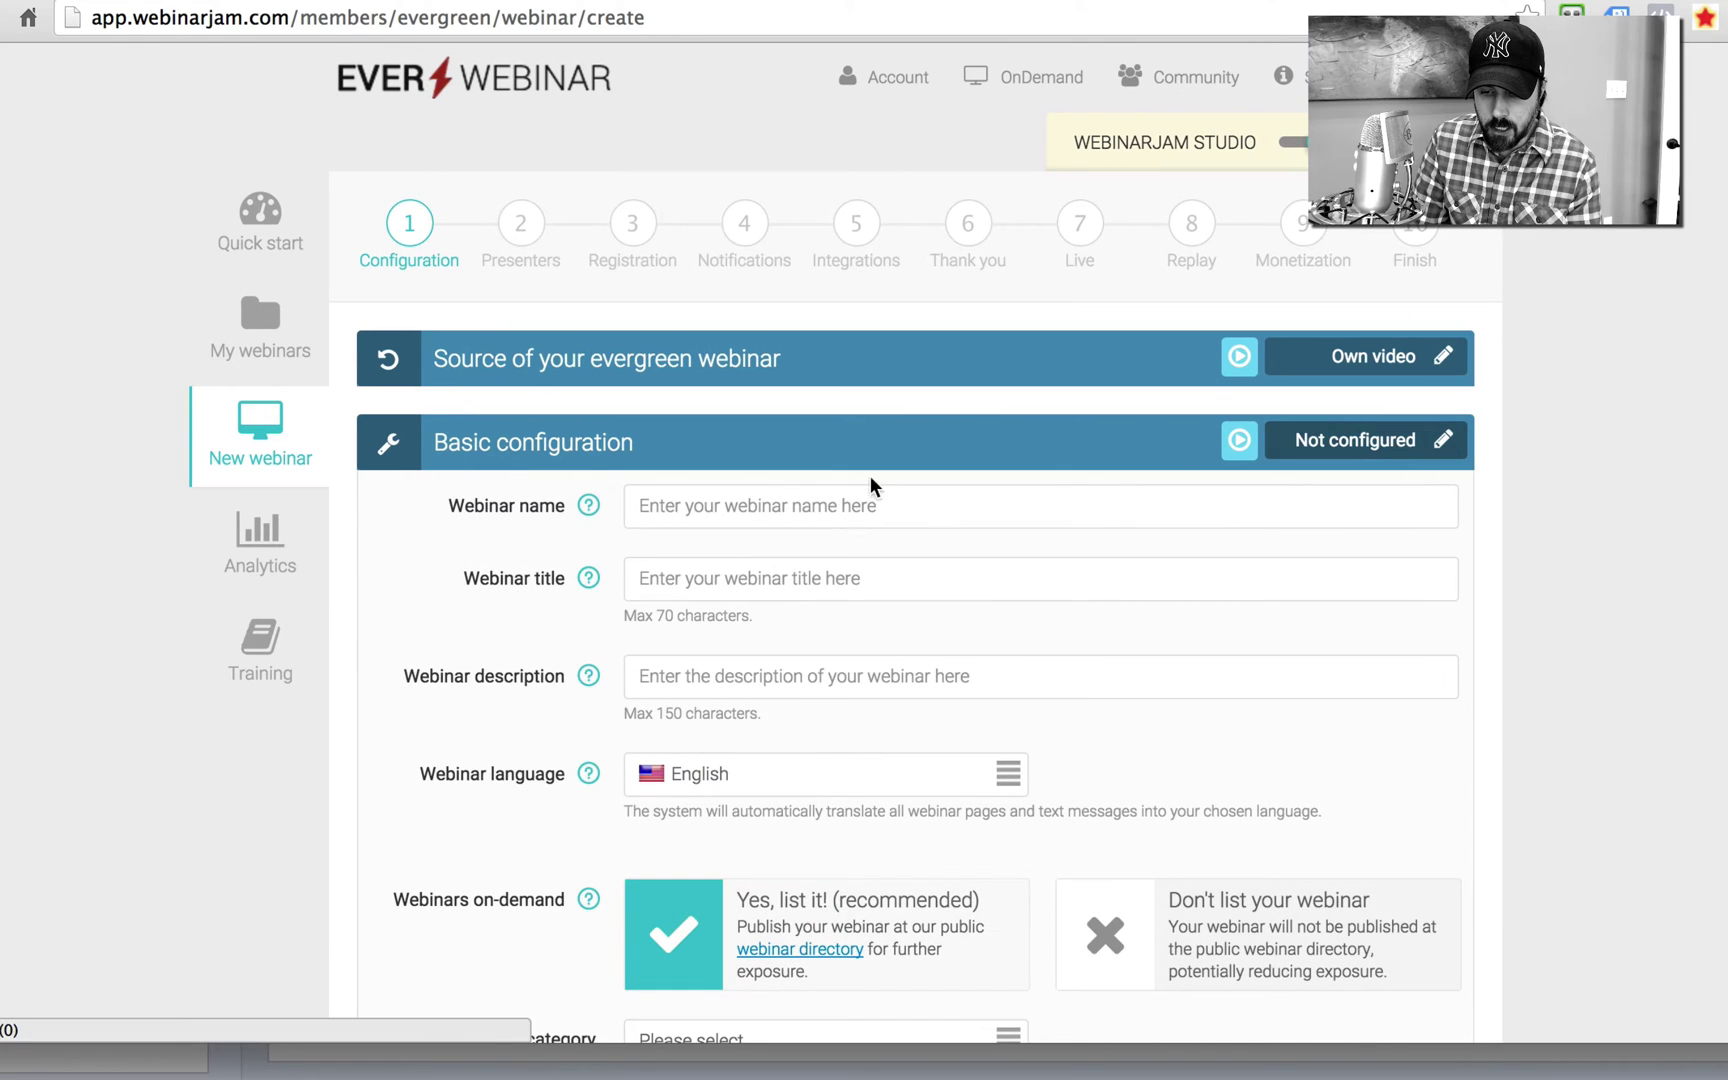
pyautogui.click(662, 505)
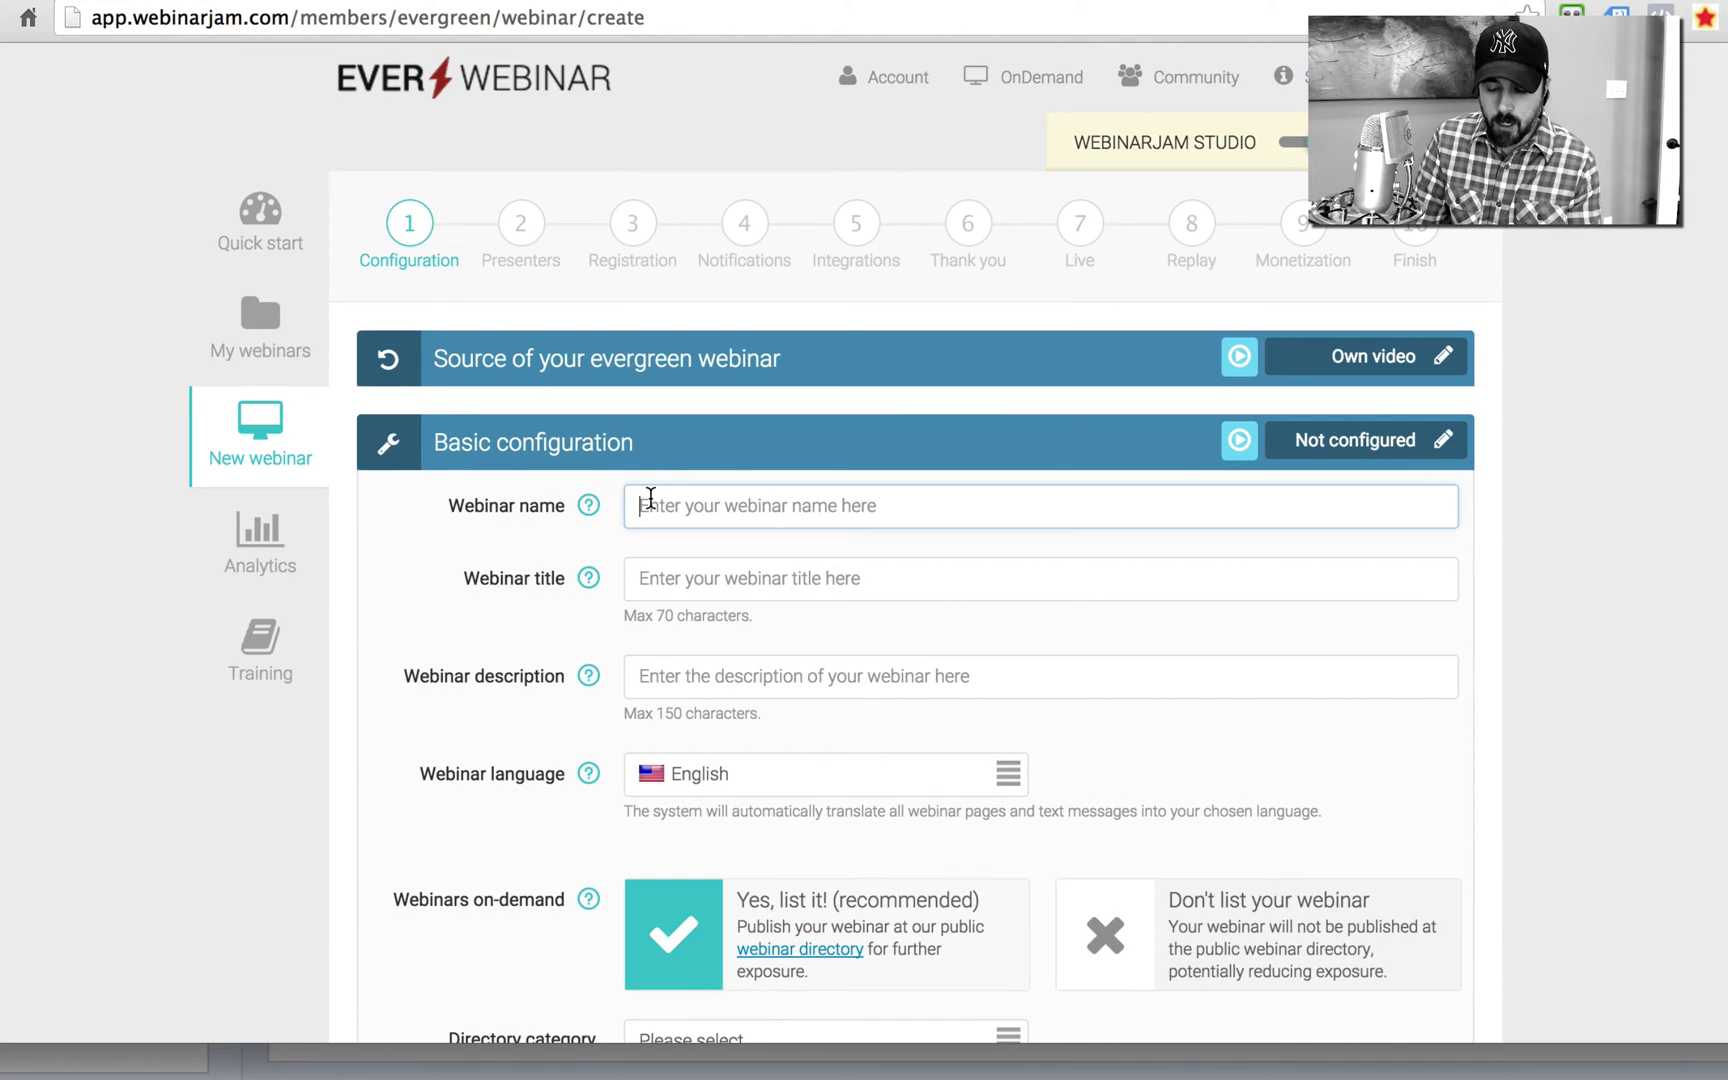
pyautogui.write('How t')
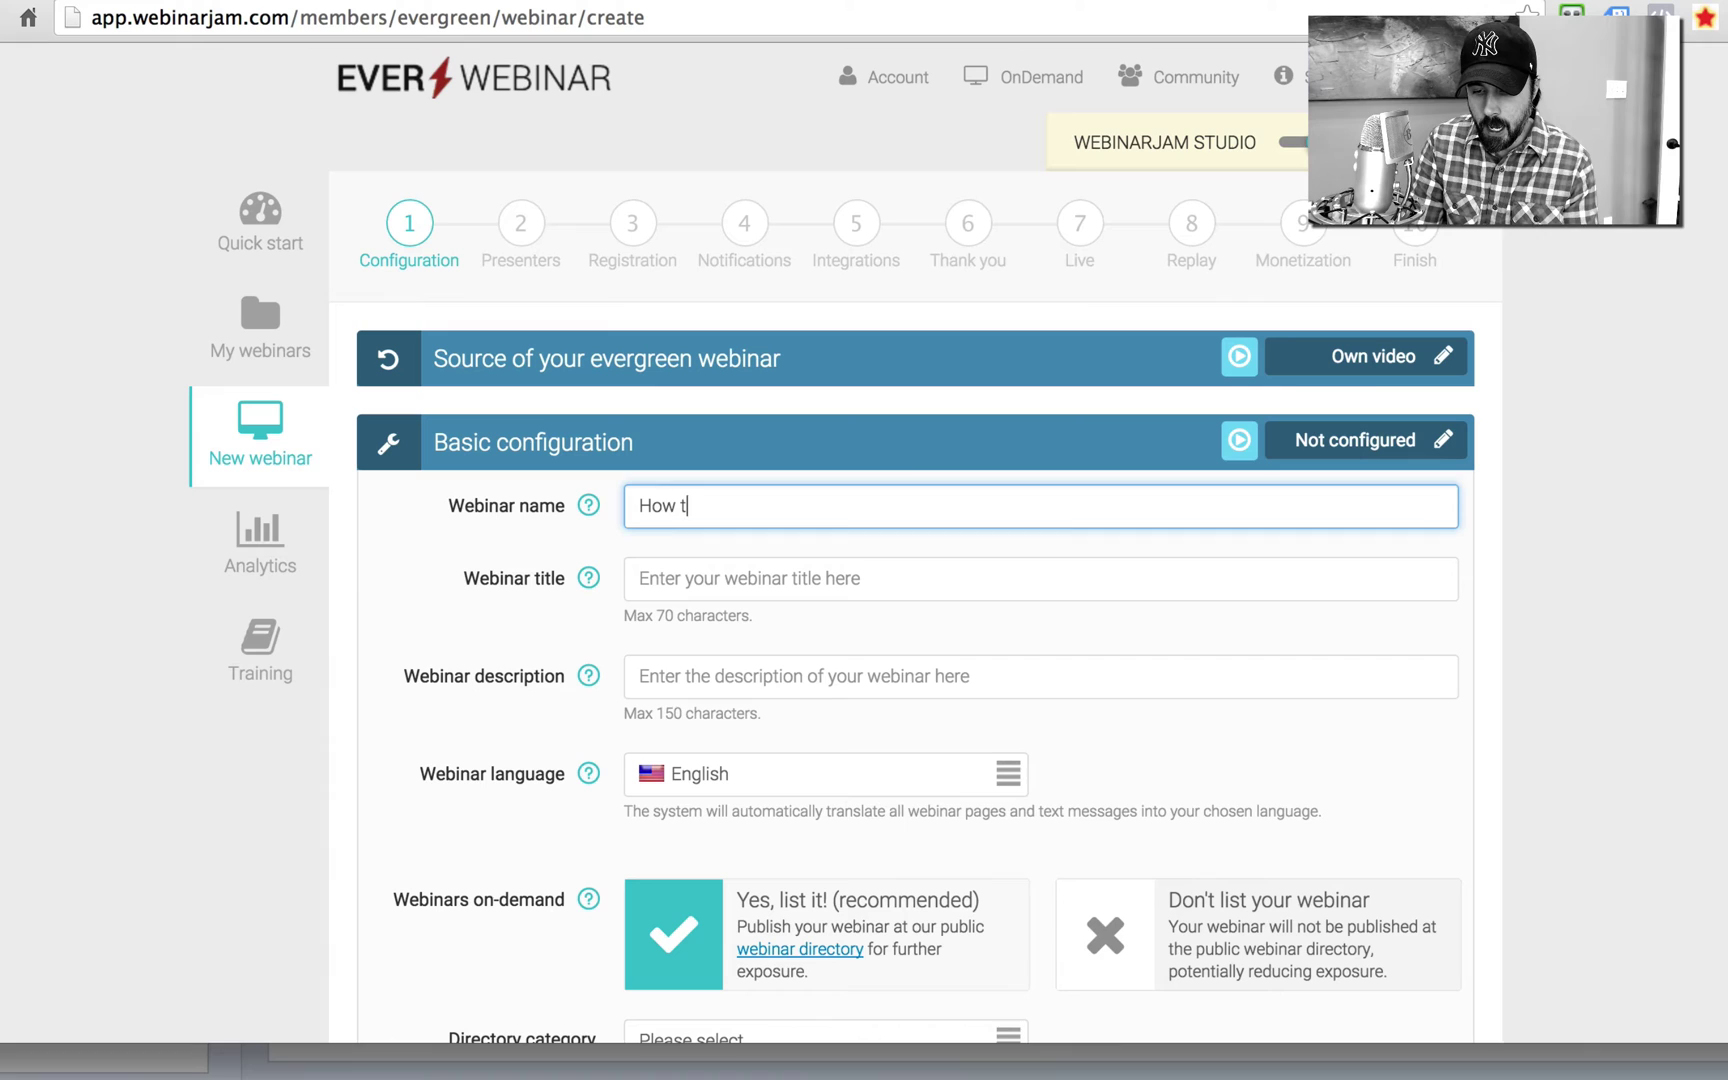
pyautogui.write('o Make A G')
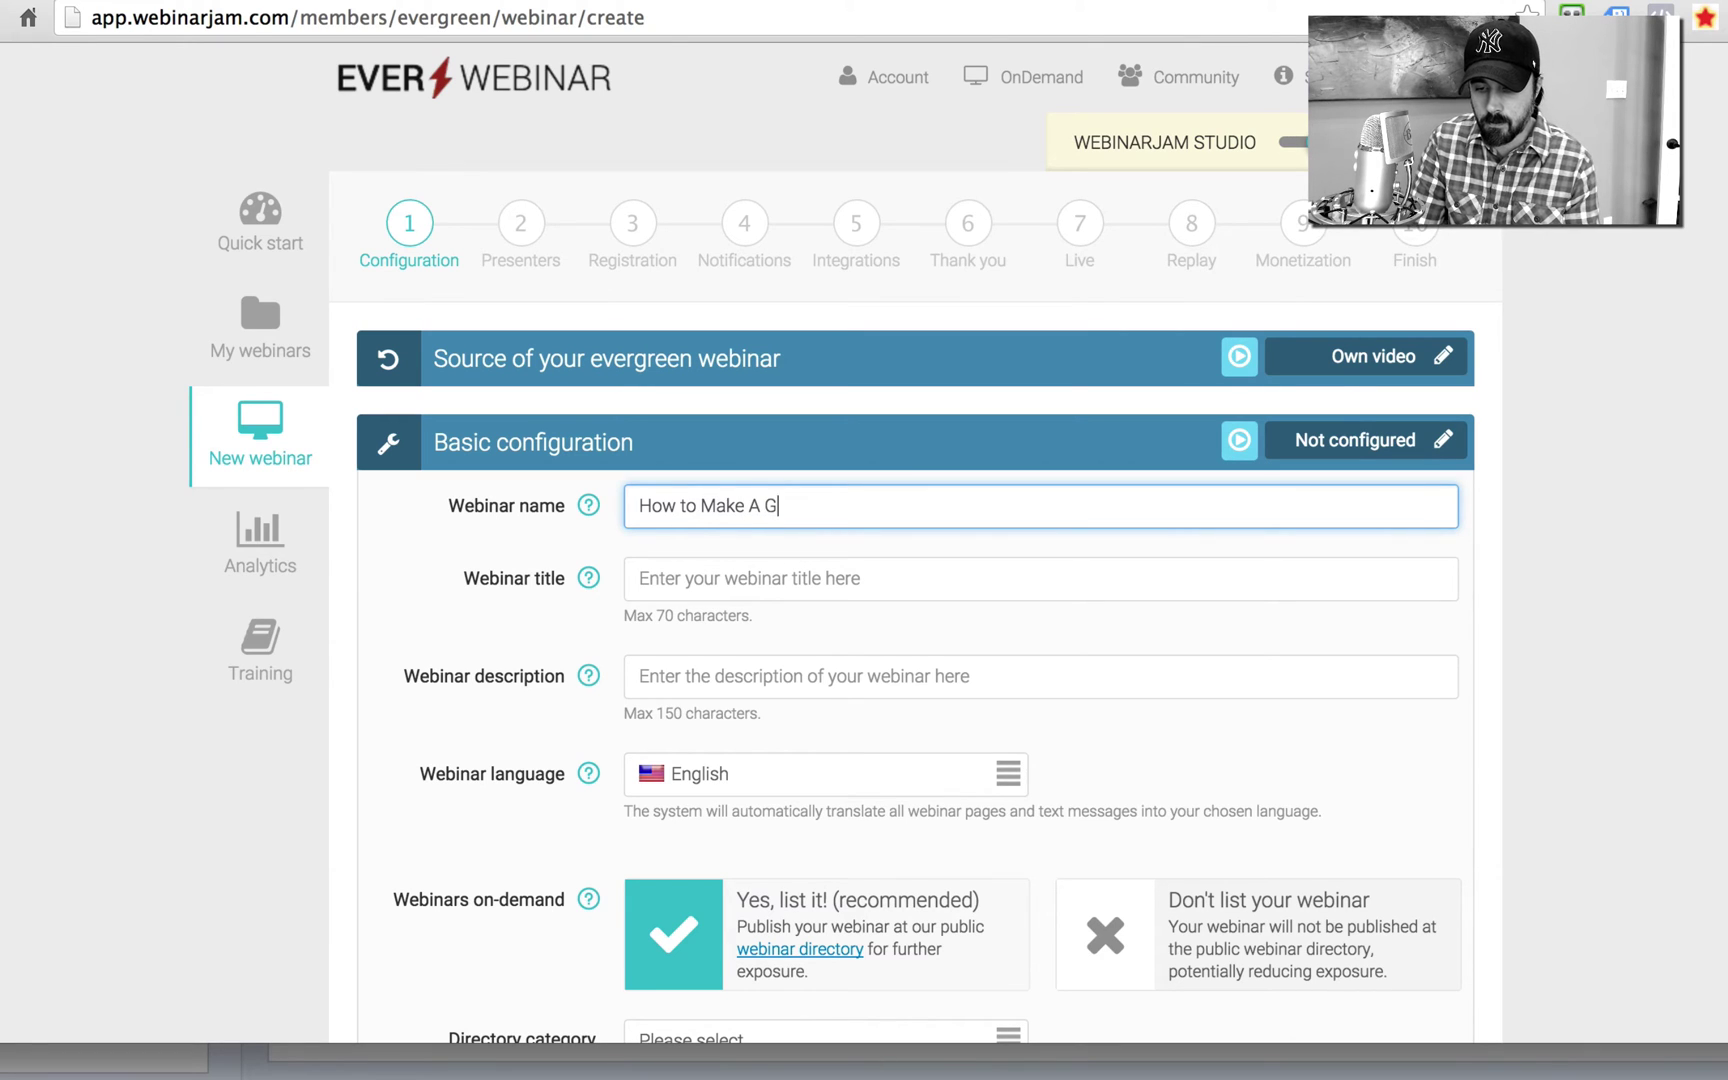
pyautogui.write('azillion D')
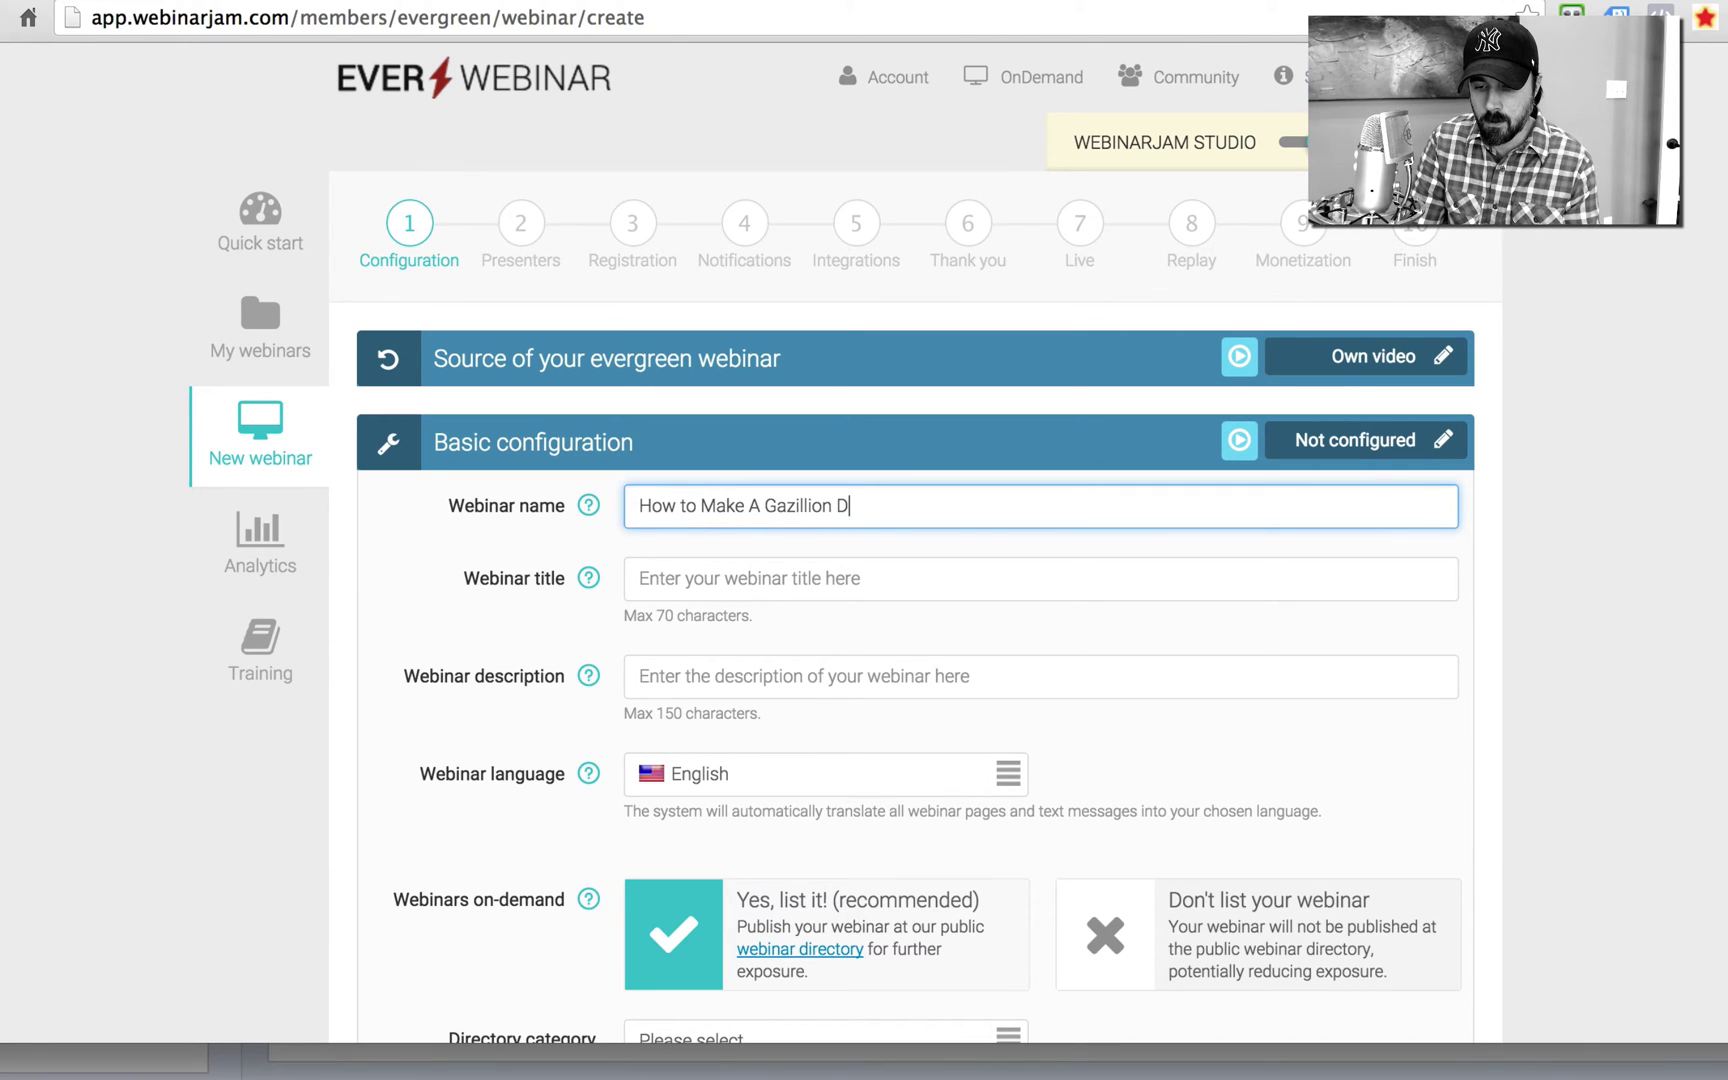
pyautogui.write('ollars in SEO')
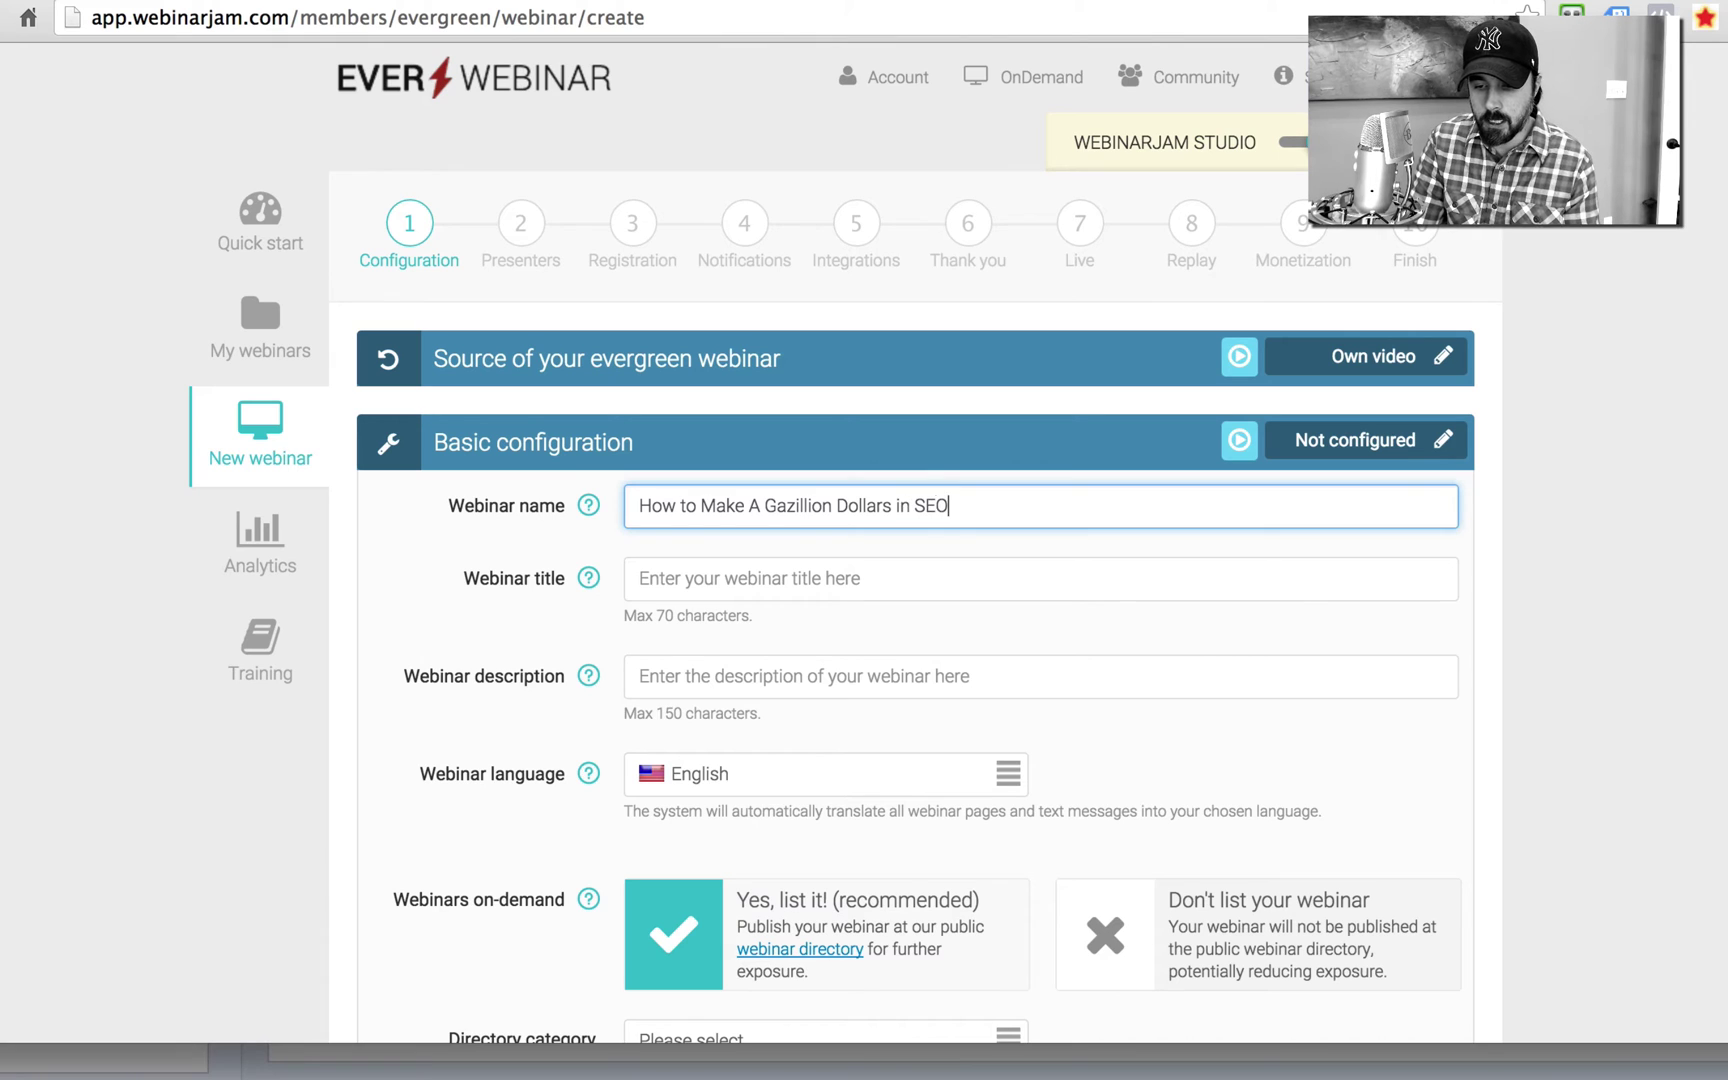
pyautogui.write(' in 24 hours')
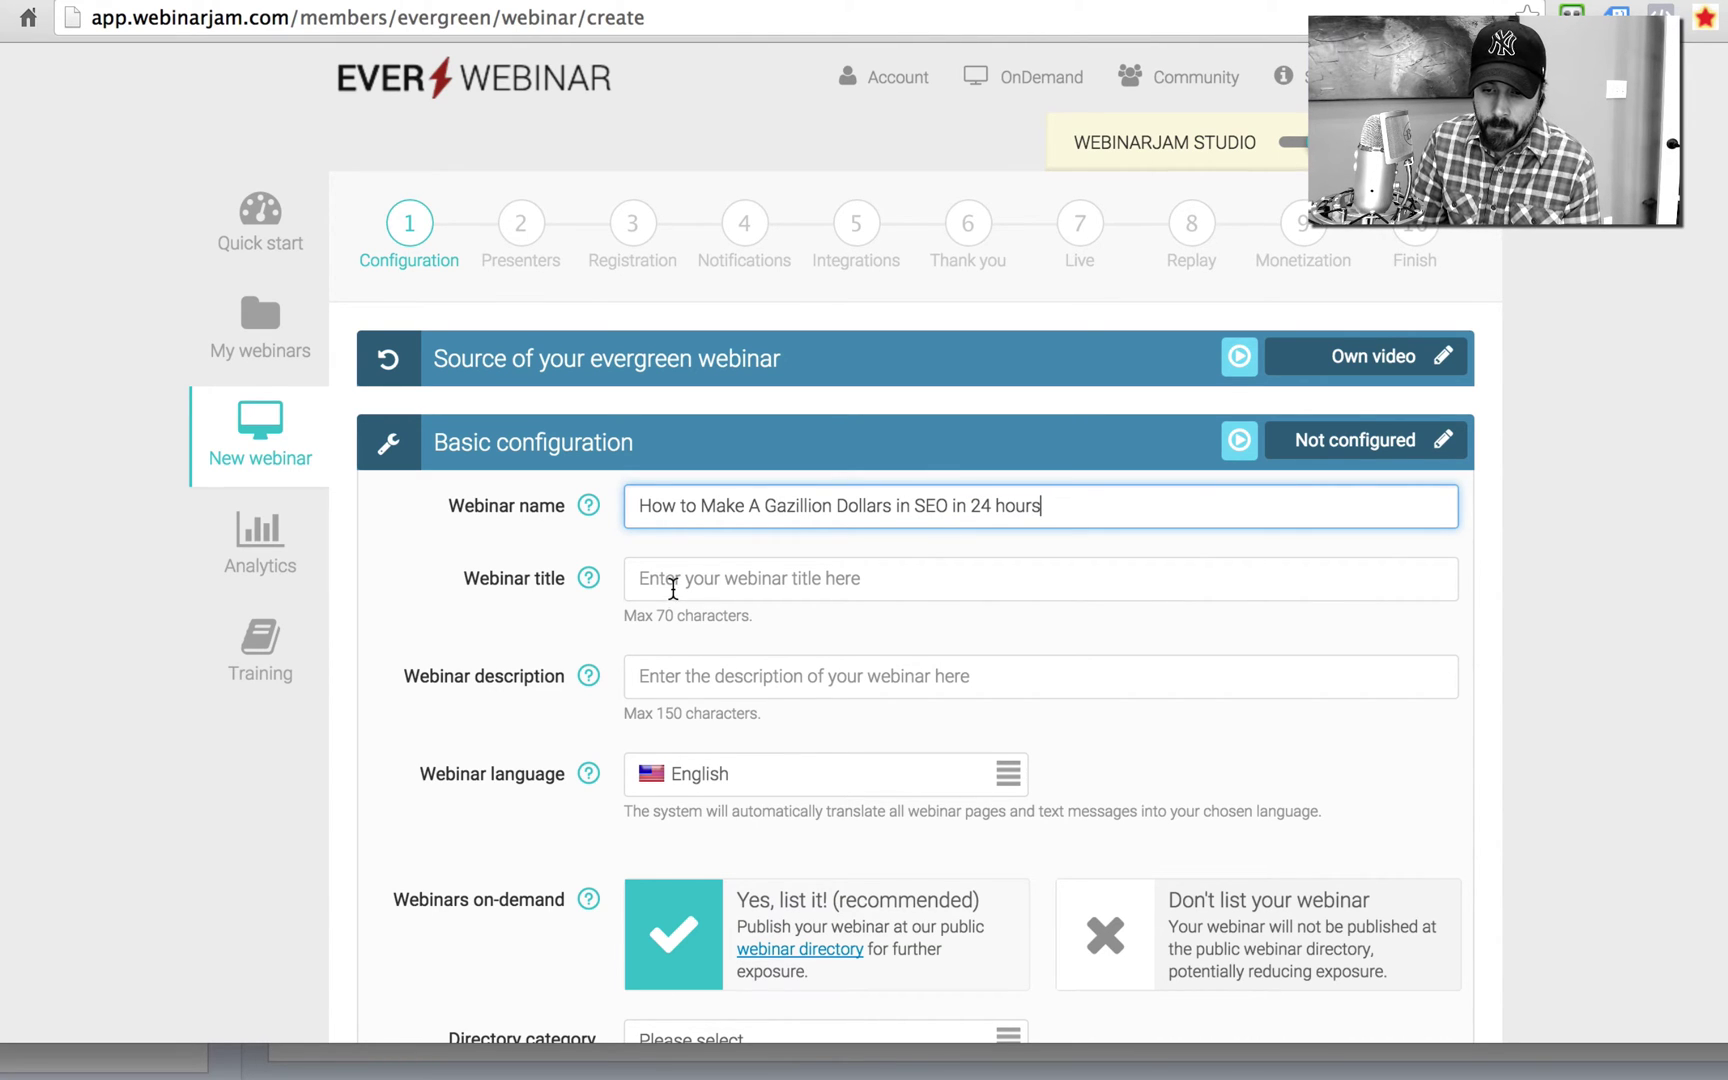
pyautogui.click(673, 588)
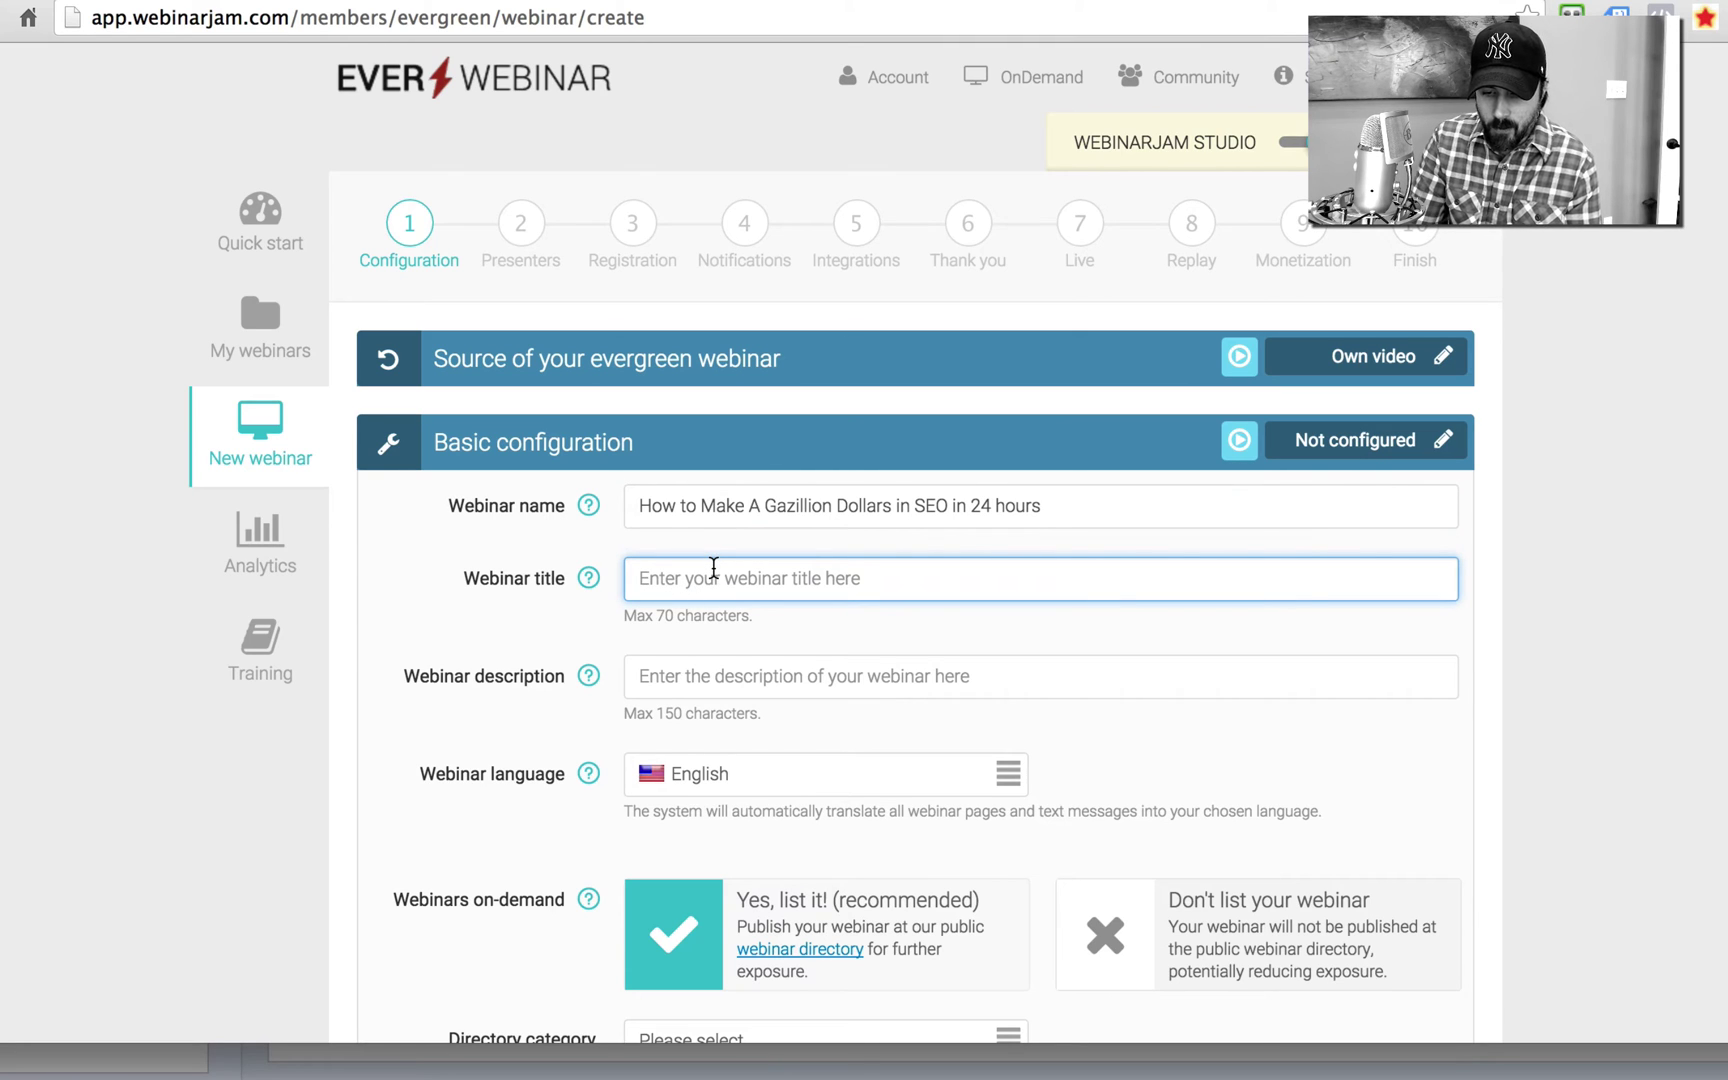
pyautogui.write('How ')
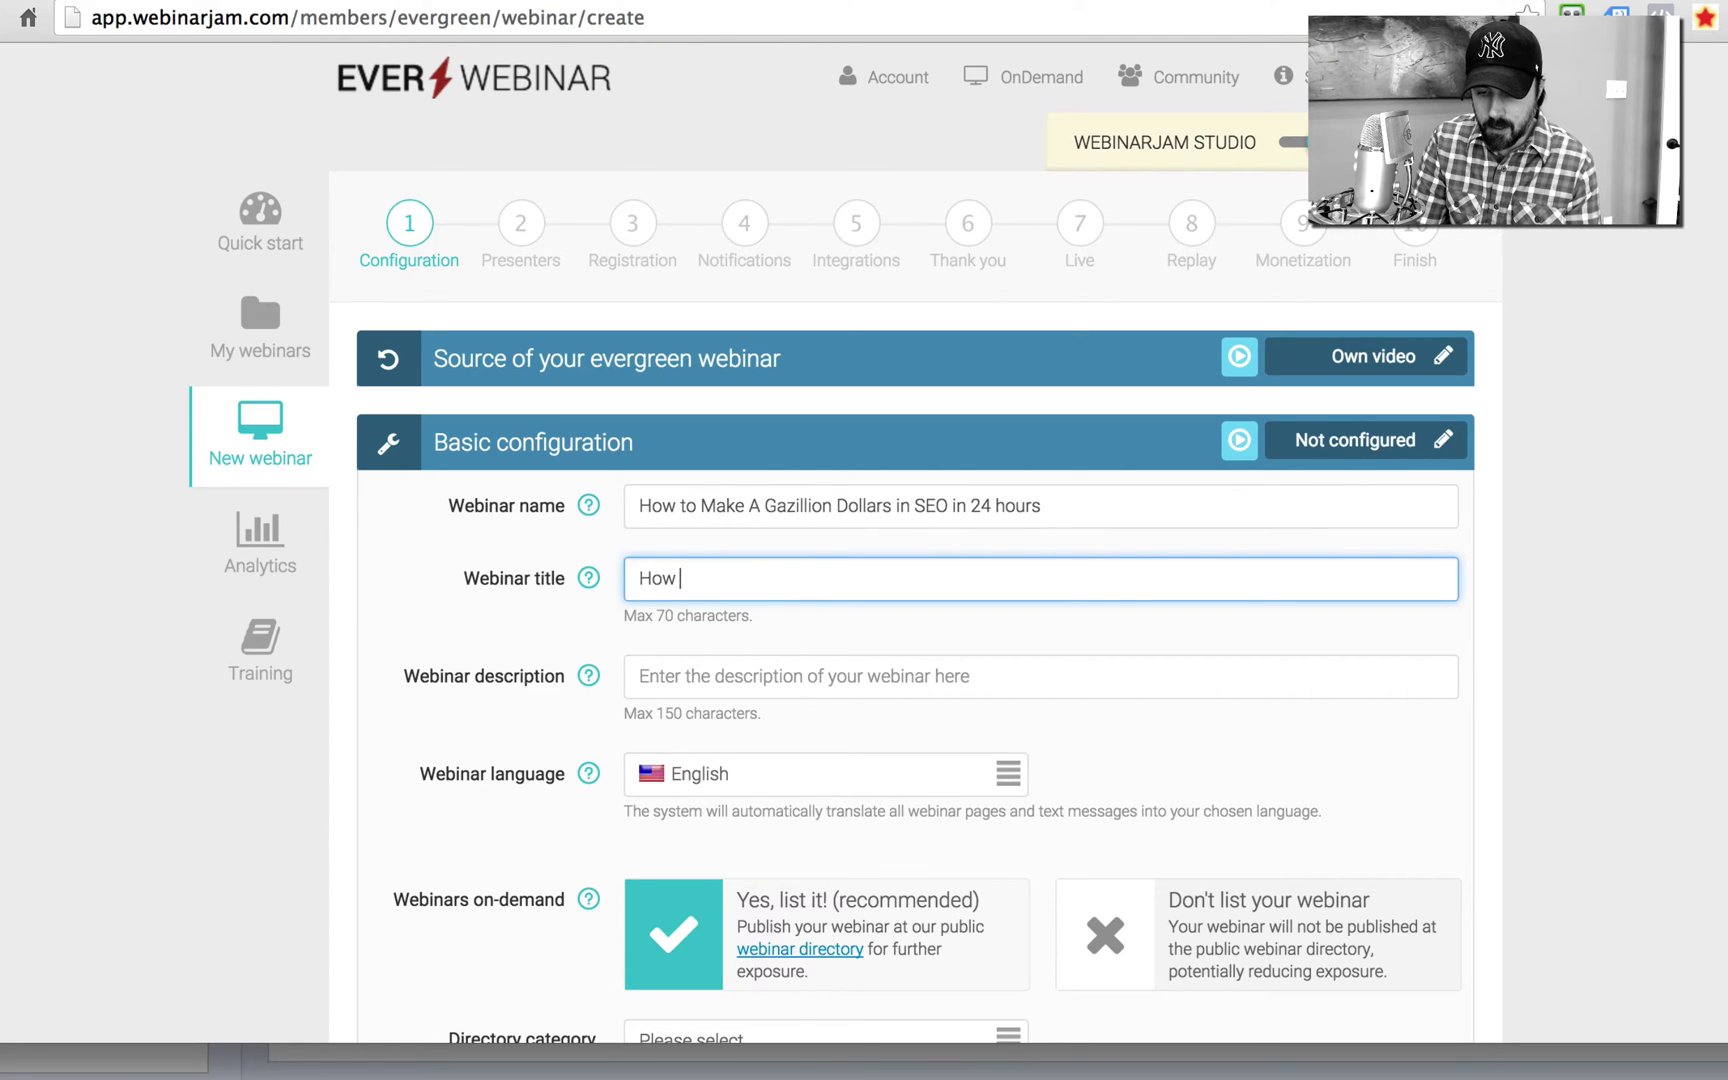
pyautogui.write('to Make Gazi')
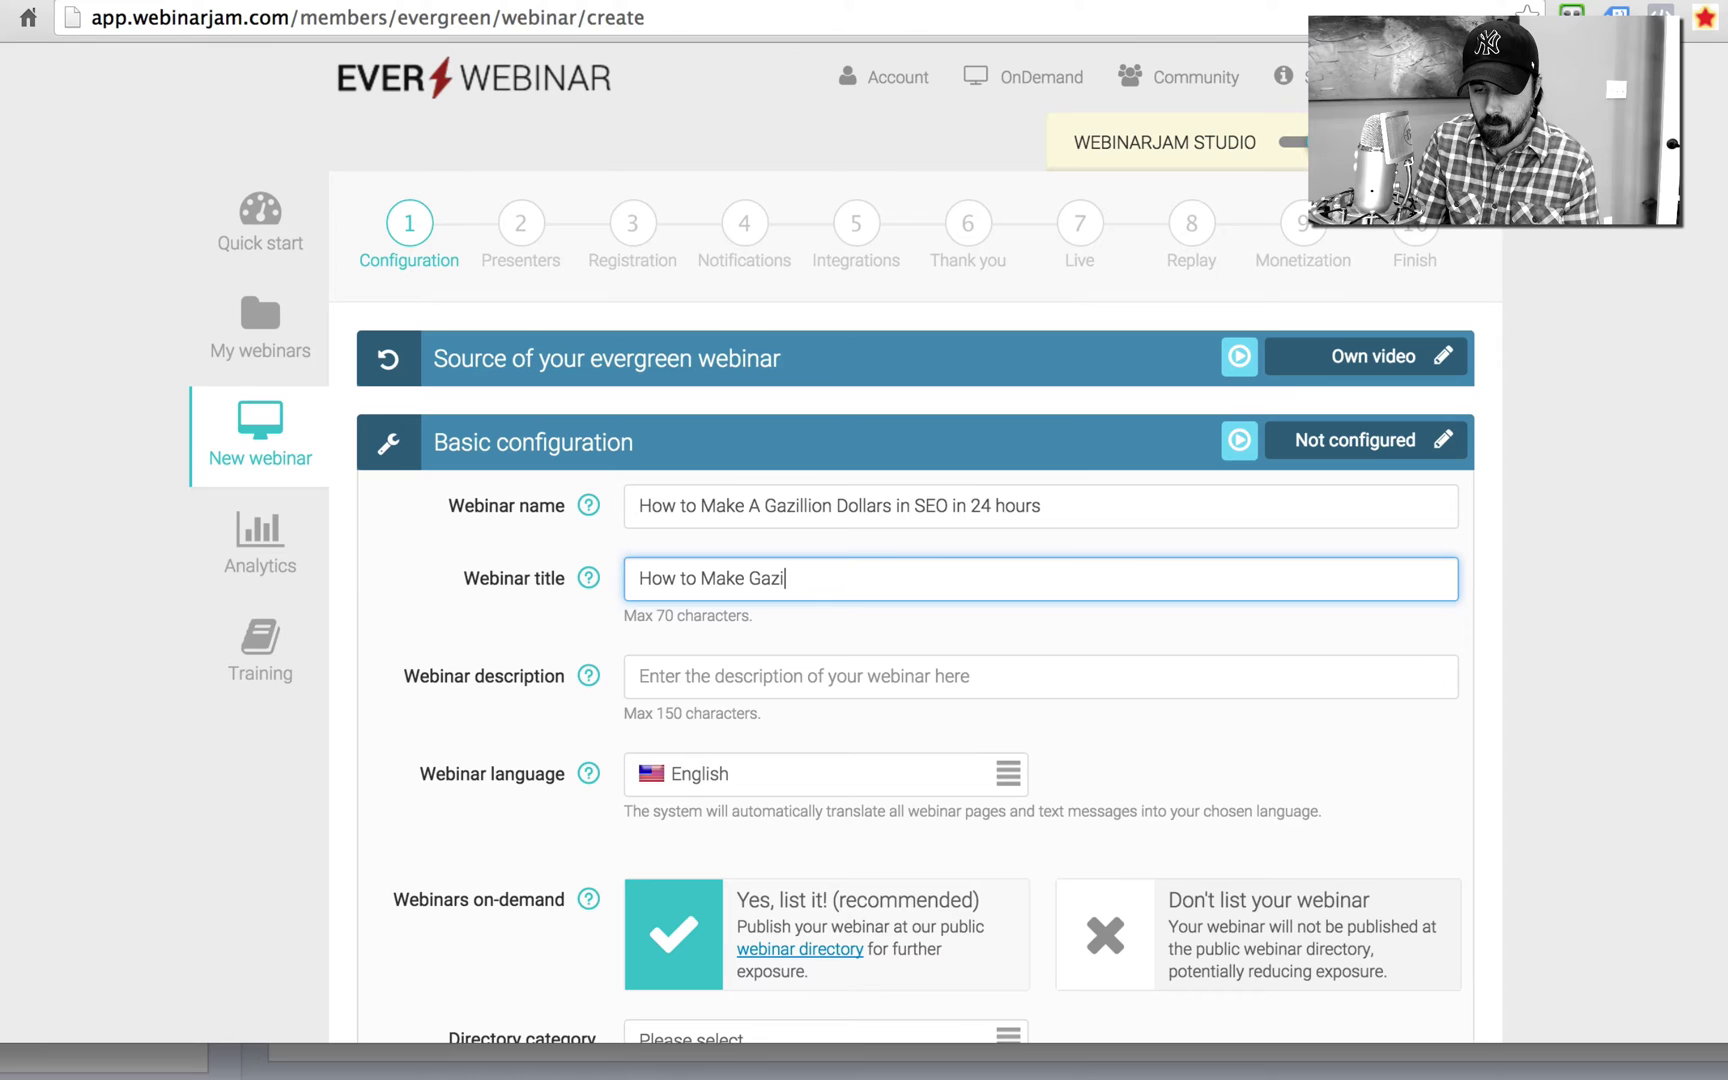
pyautogui.write('llion Dollar')
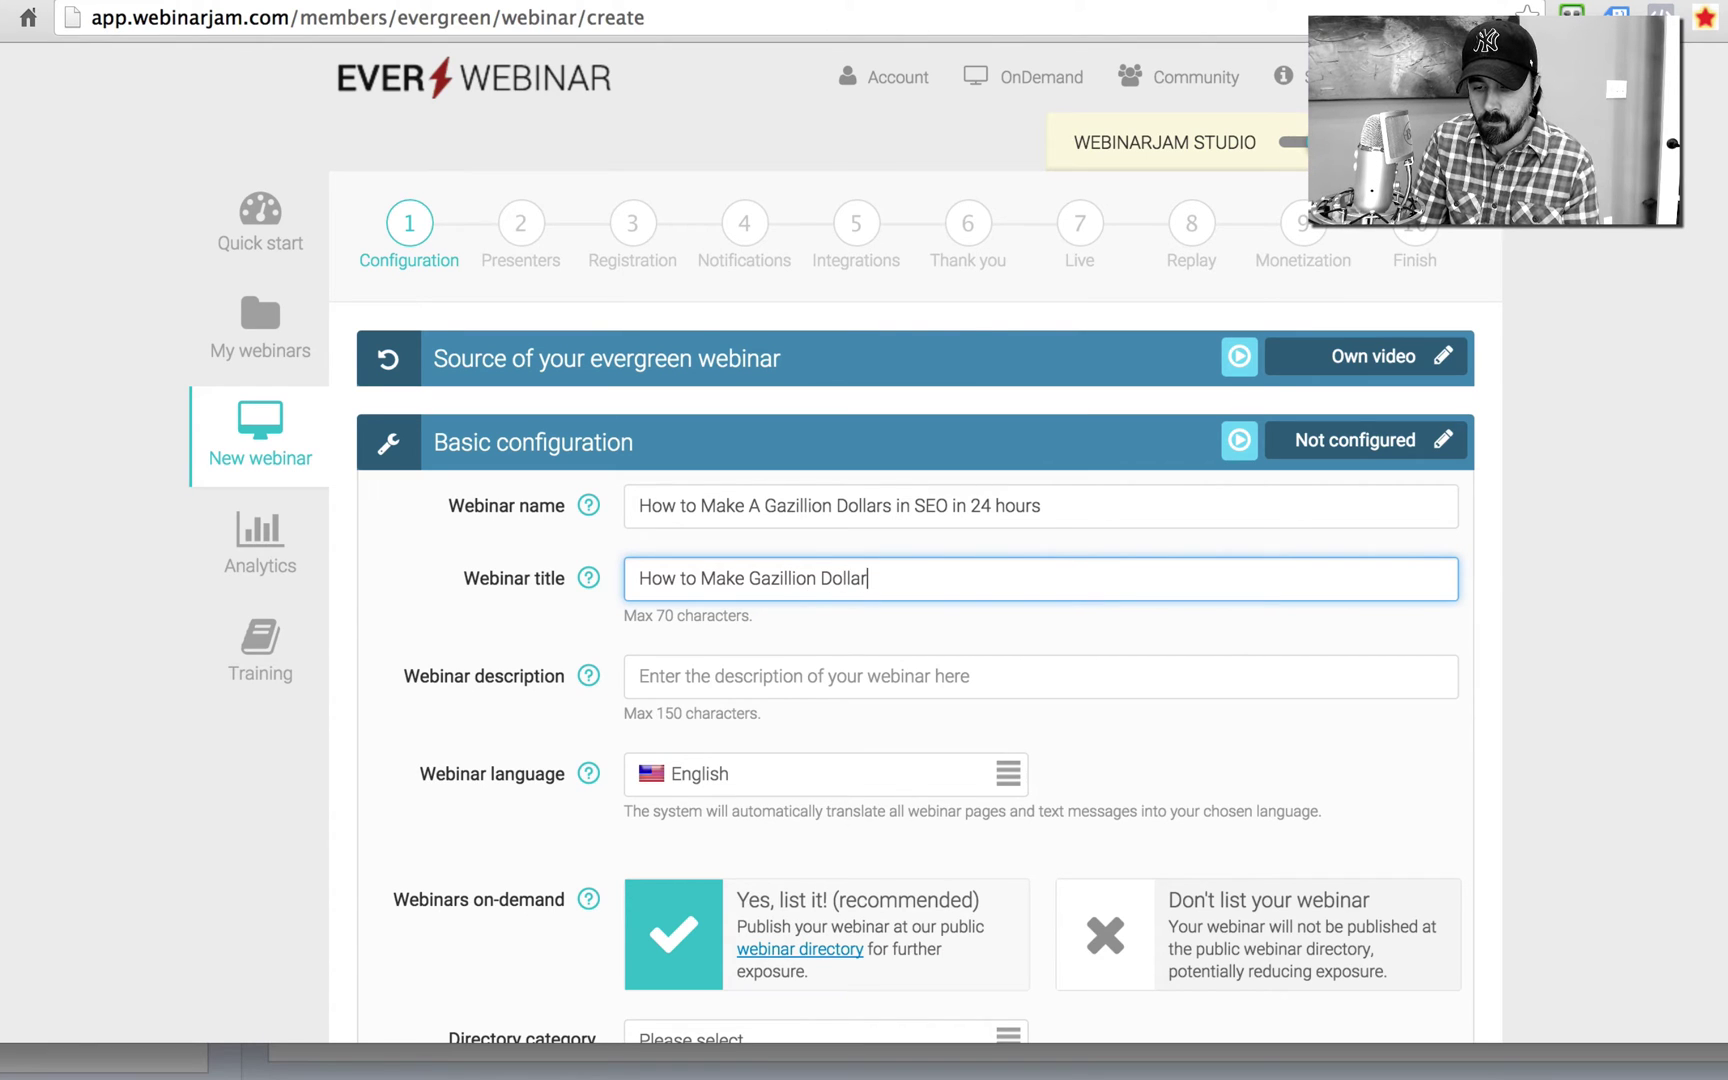
pyautogui.write('s in SEO')
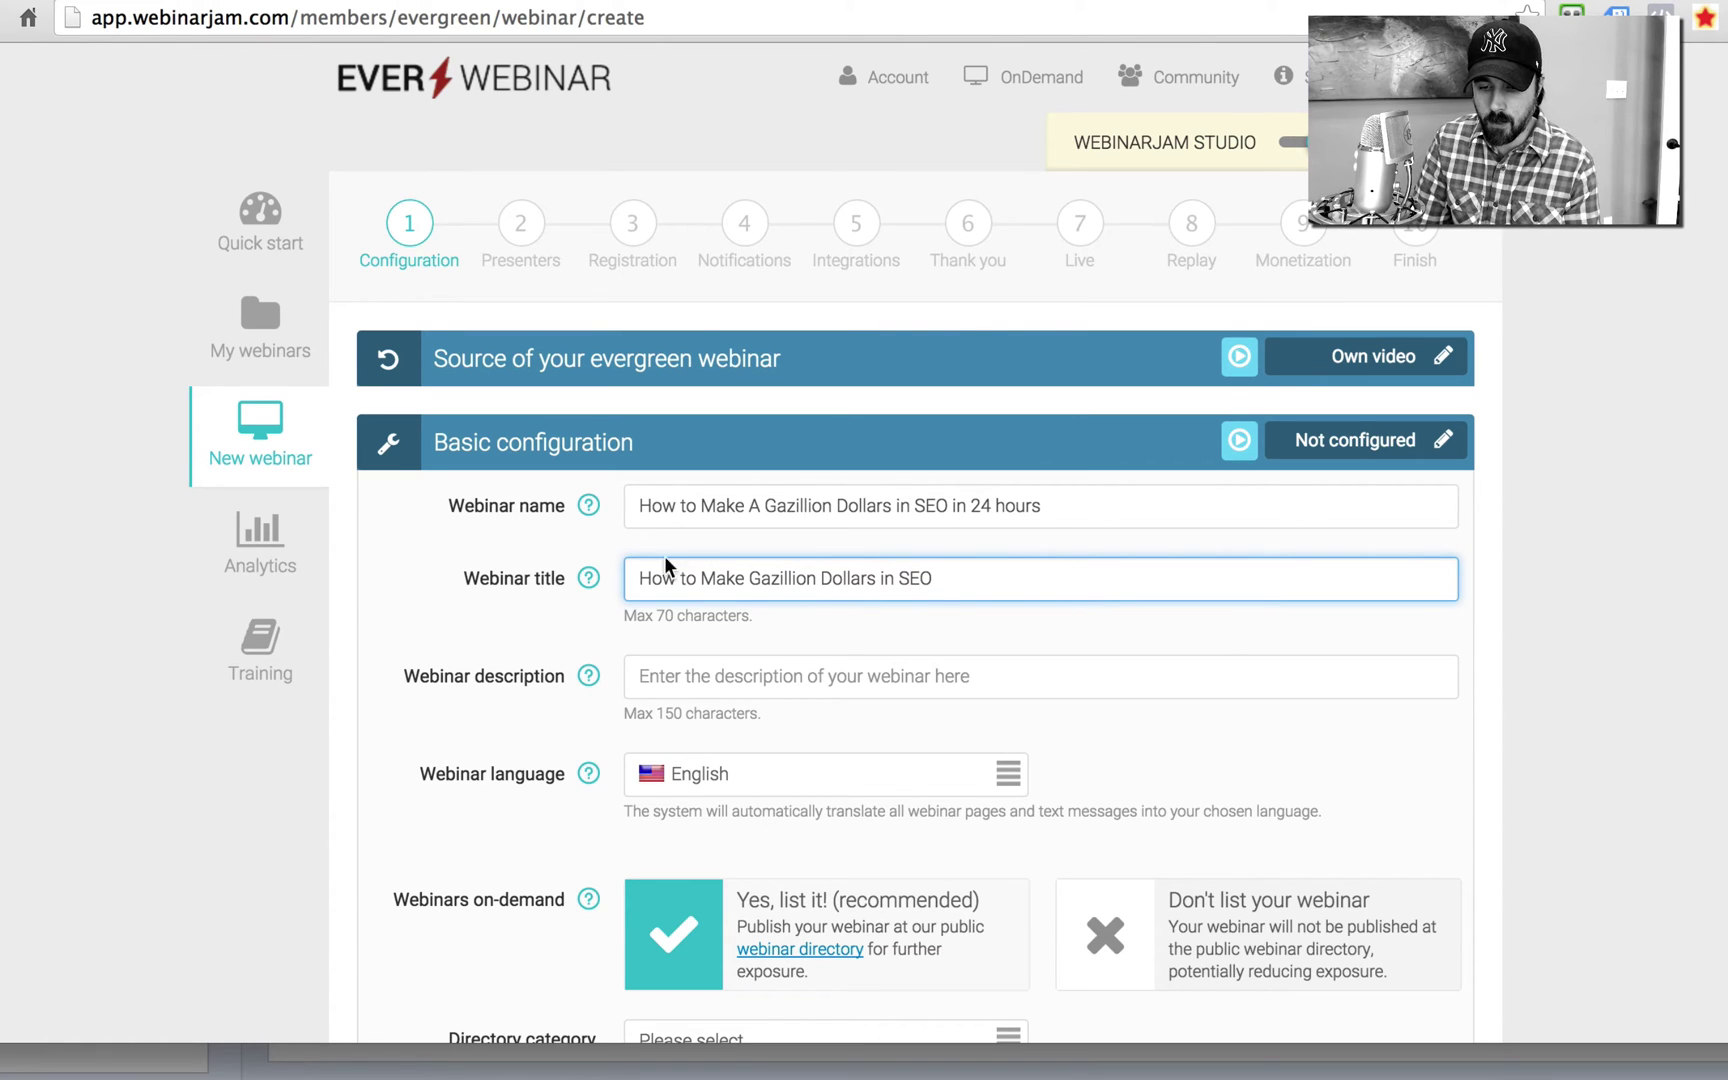
# Step: Enter the description 'Wake up with Hot Blondes and Bag Fulls of Money'
pyautogui.click(700, 677)
pyautogui.write('Wake ')
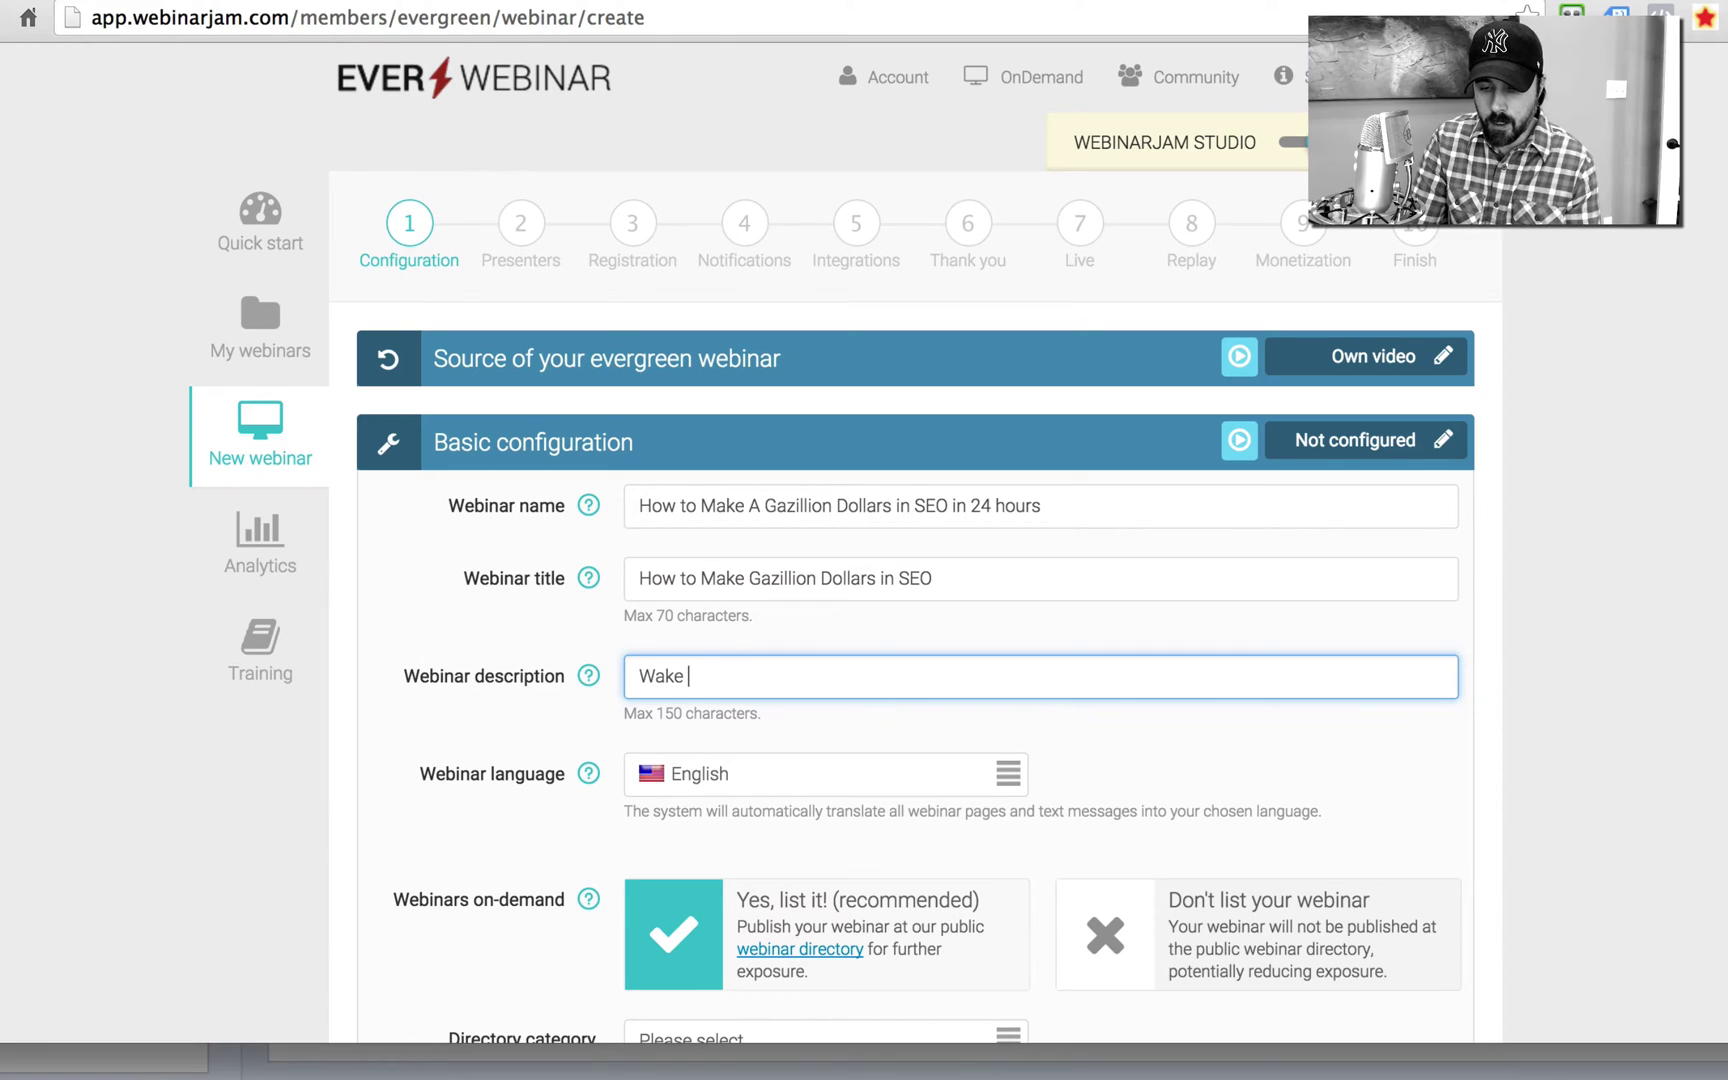
pyautogui.write('up with Hot B')
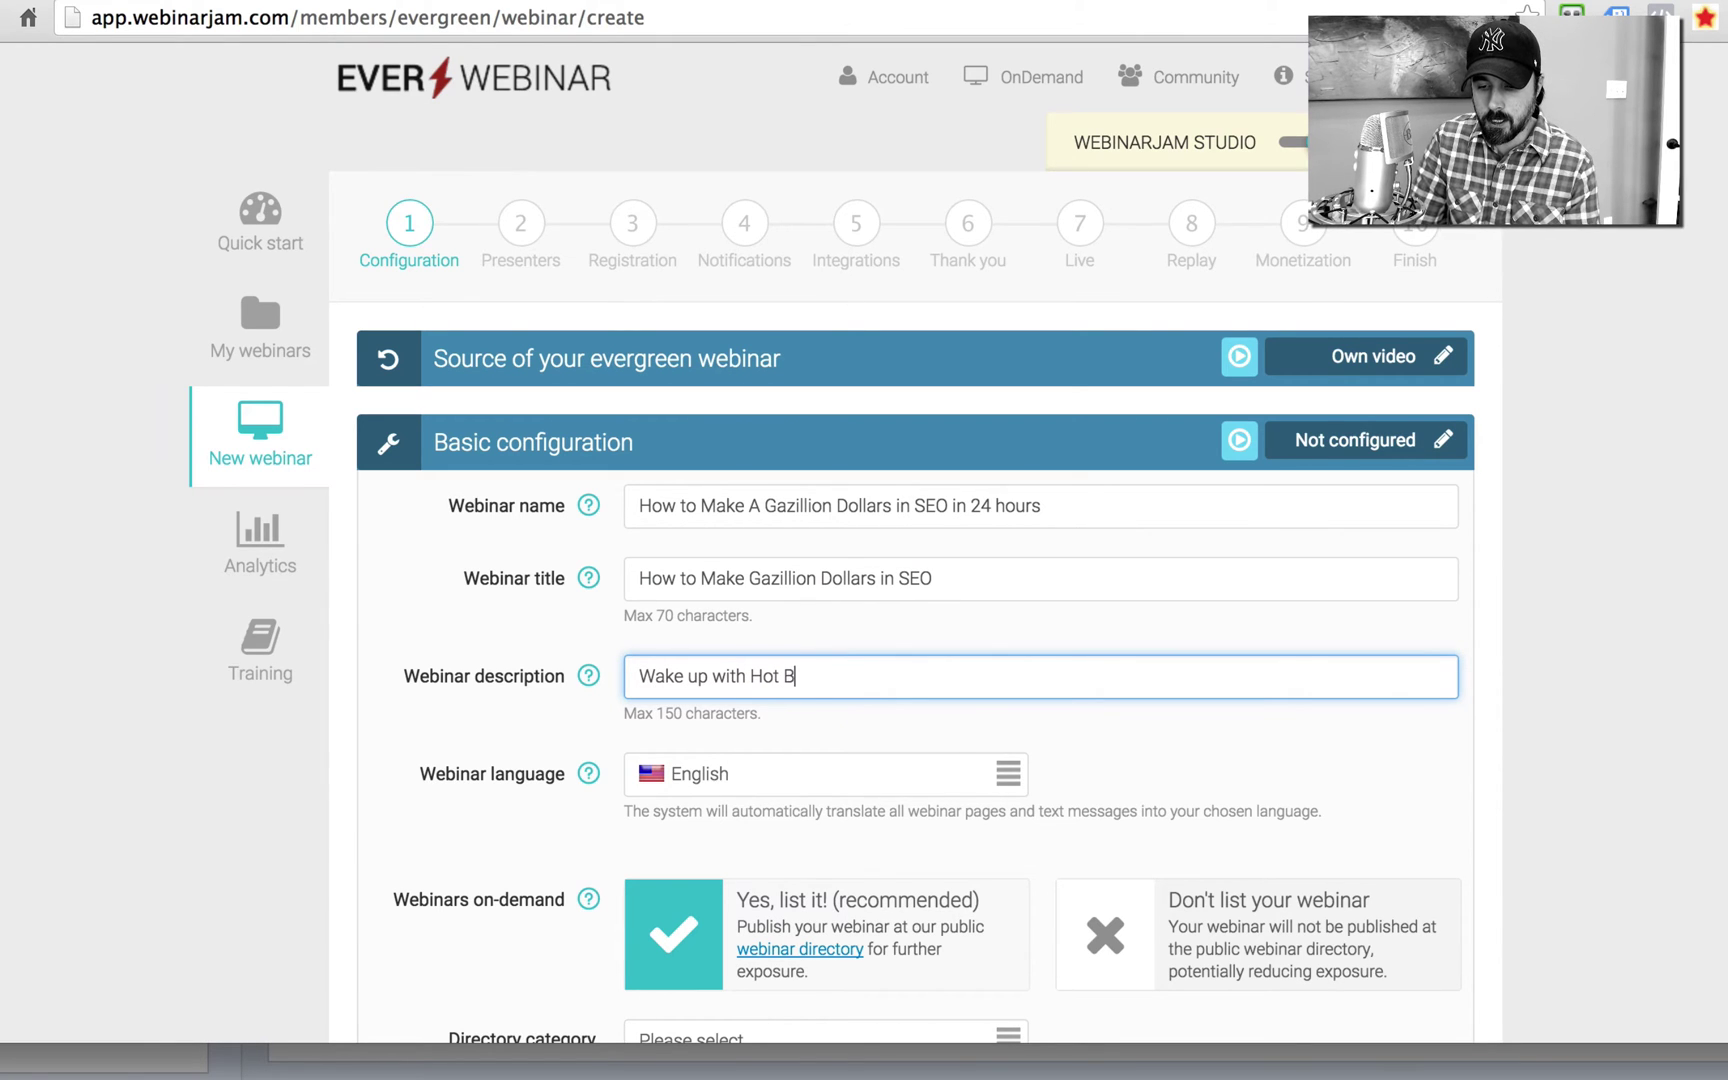
pyautogui.write('lend')
pyautogui.press('BackSpace')
pyautogui.press('BackSpace')
pyautogui.press('BackSpace')
pyautogui.write('on')
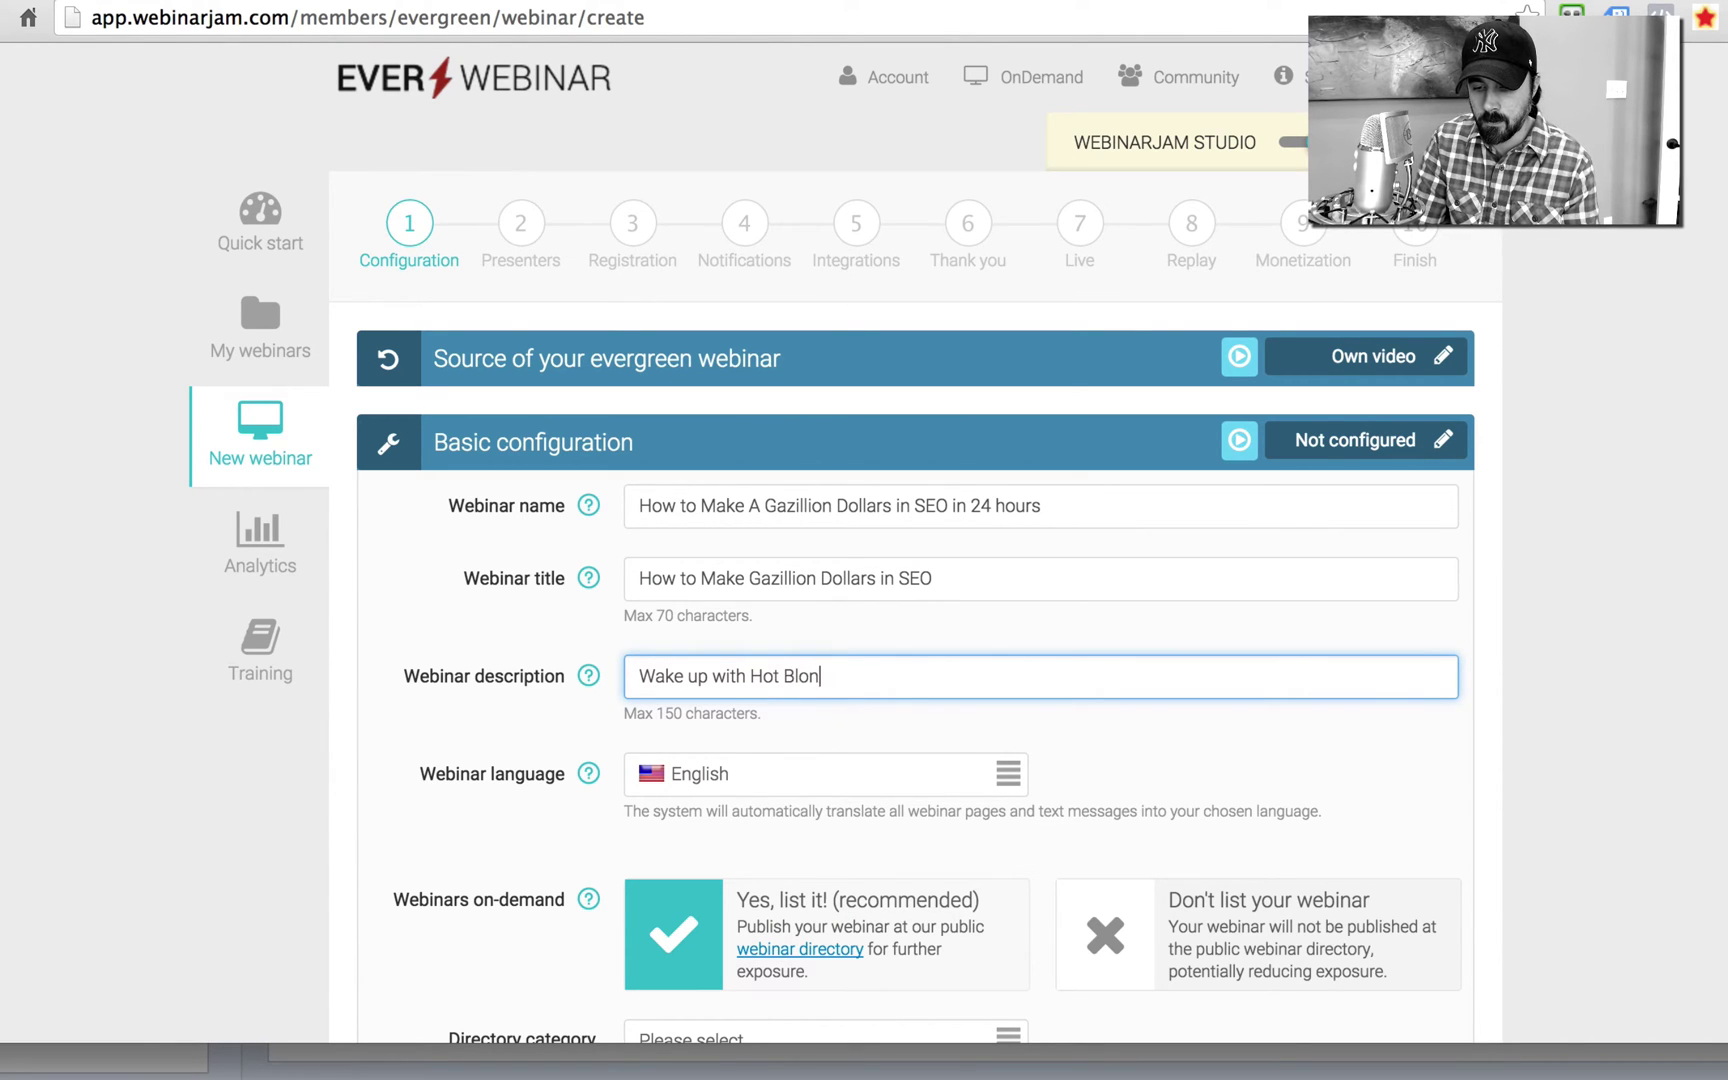
pyautogui.write('des and ')
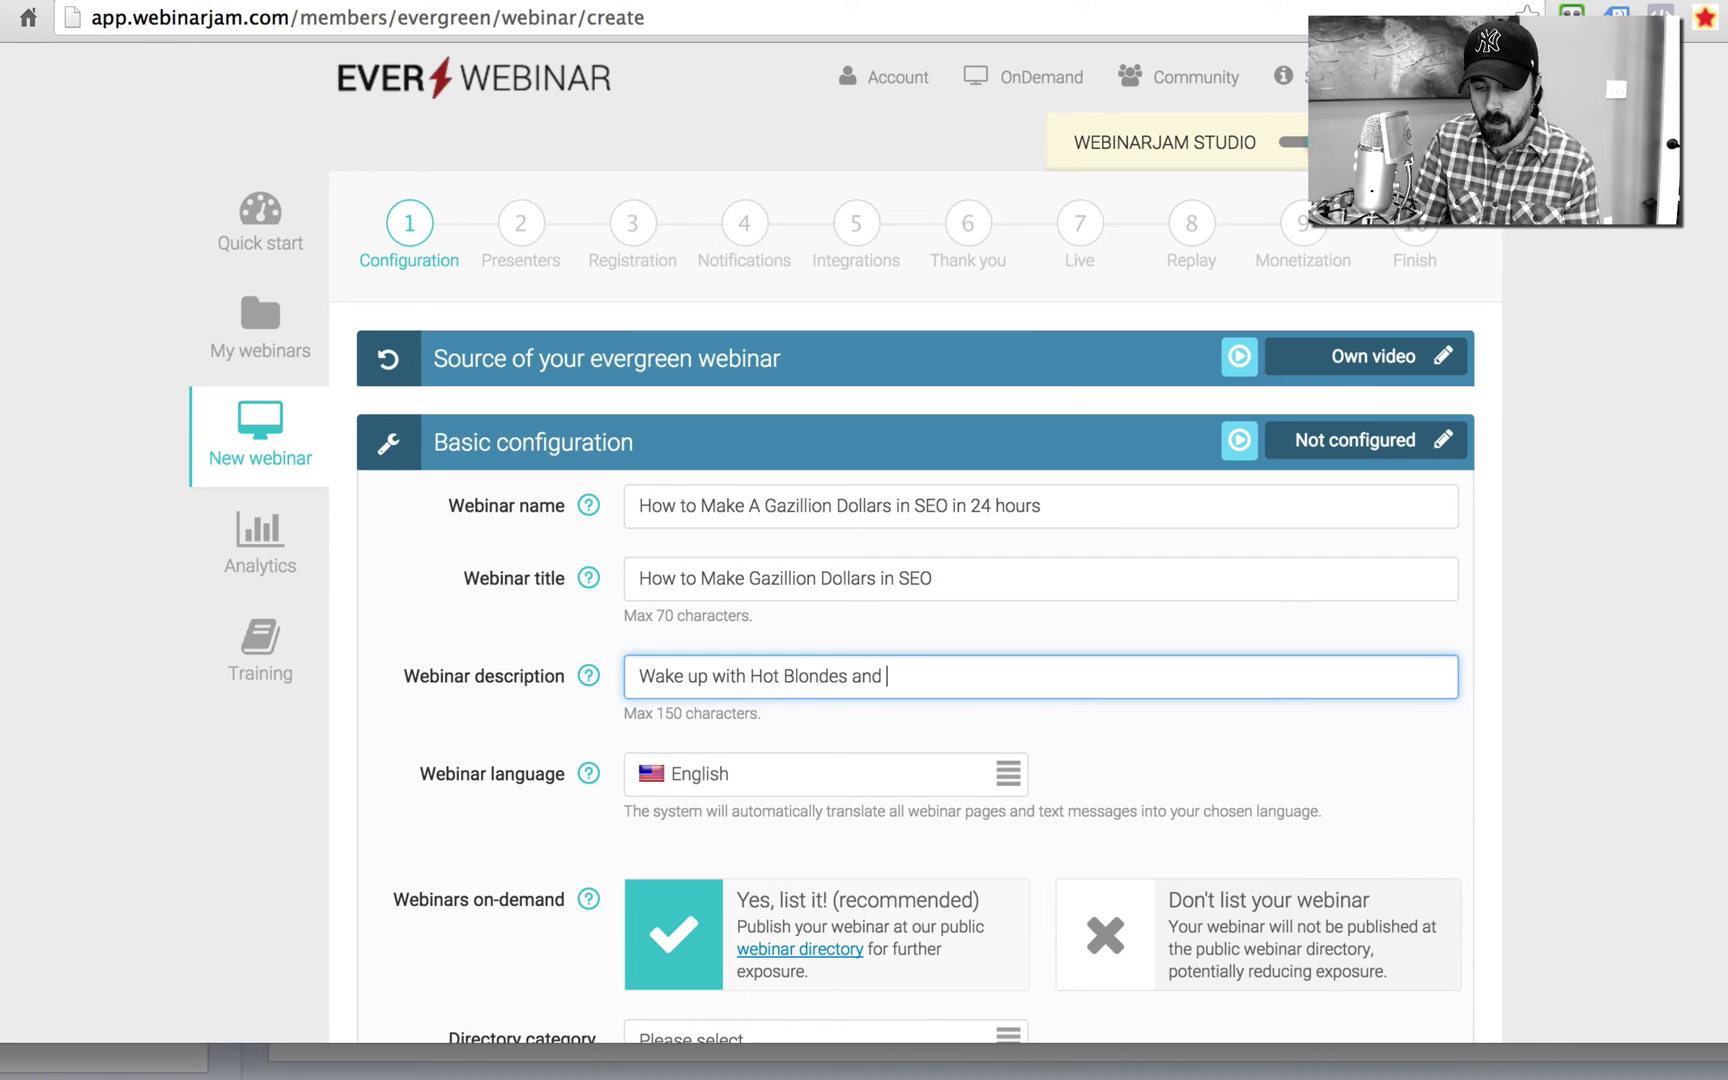
pyautogui.write('Bag Fu')
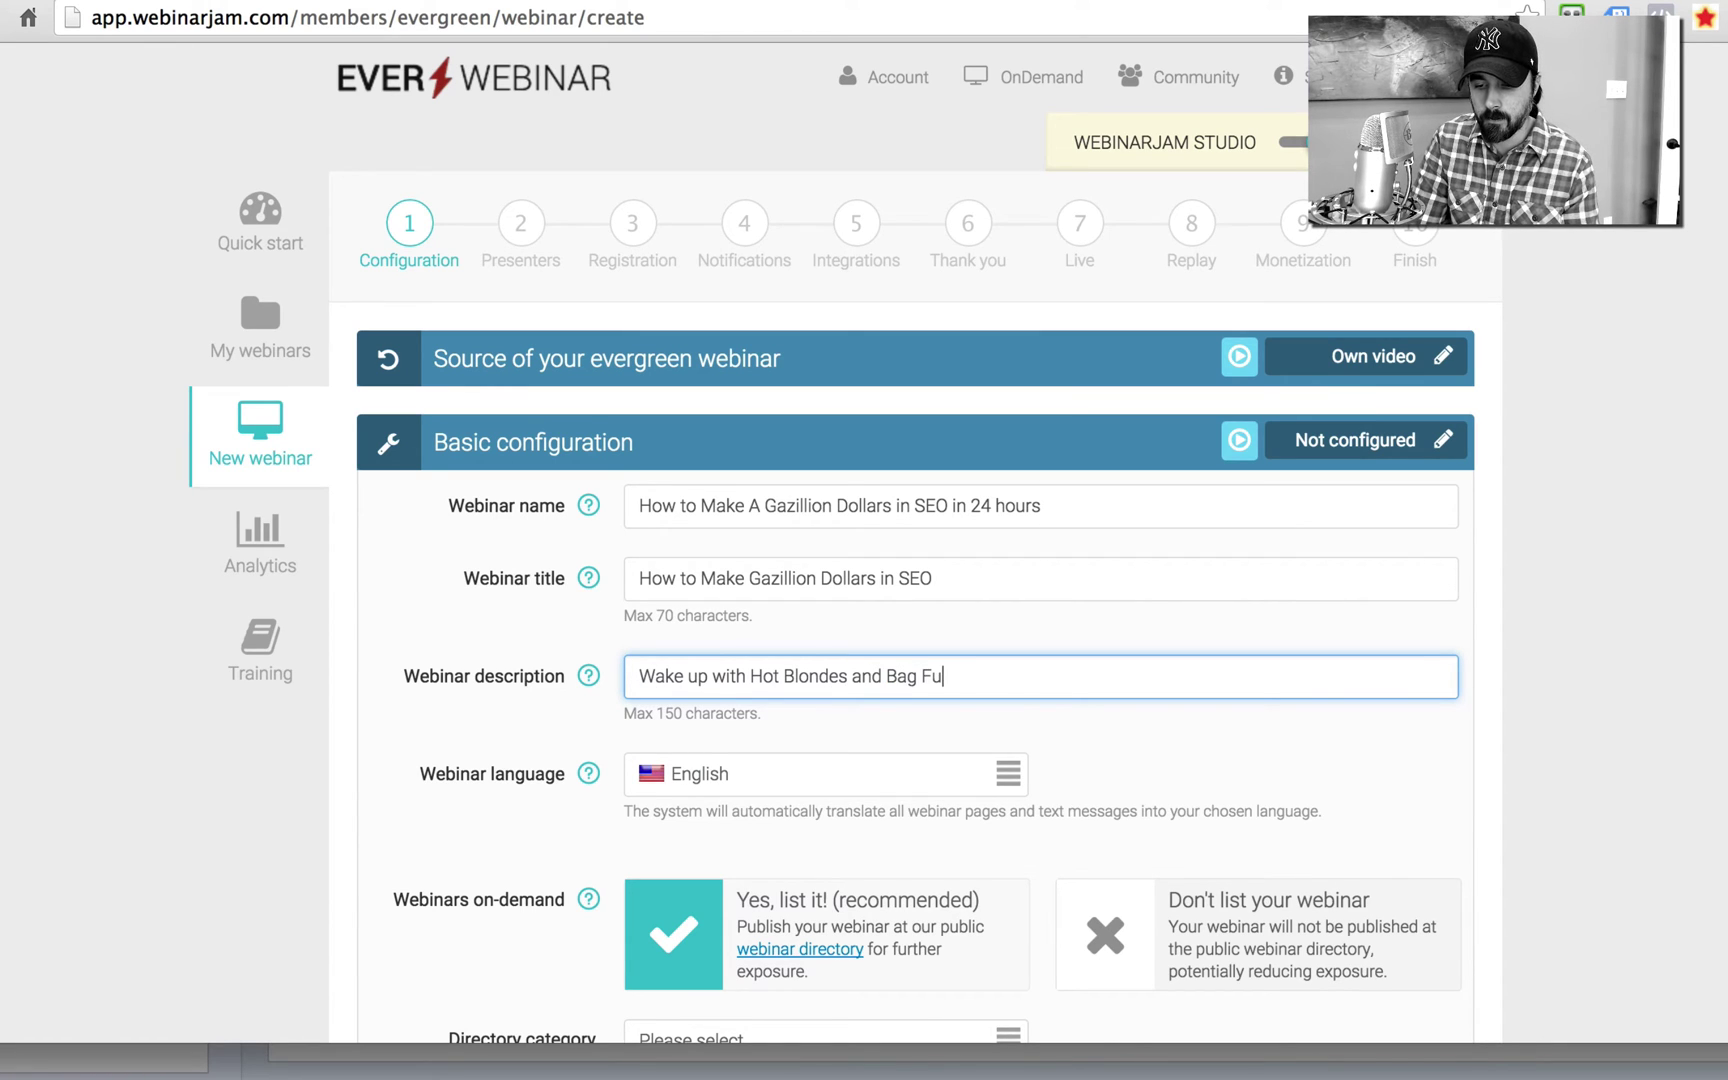
pyautogui.write('lls of M')
pyautogui.press('BackSpace')
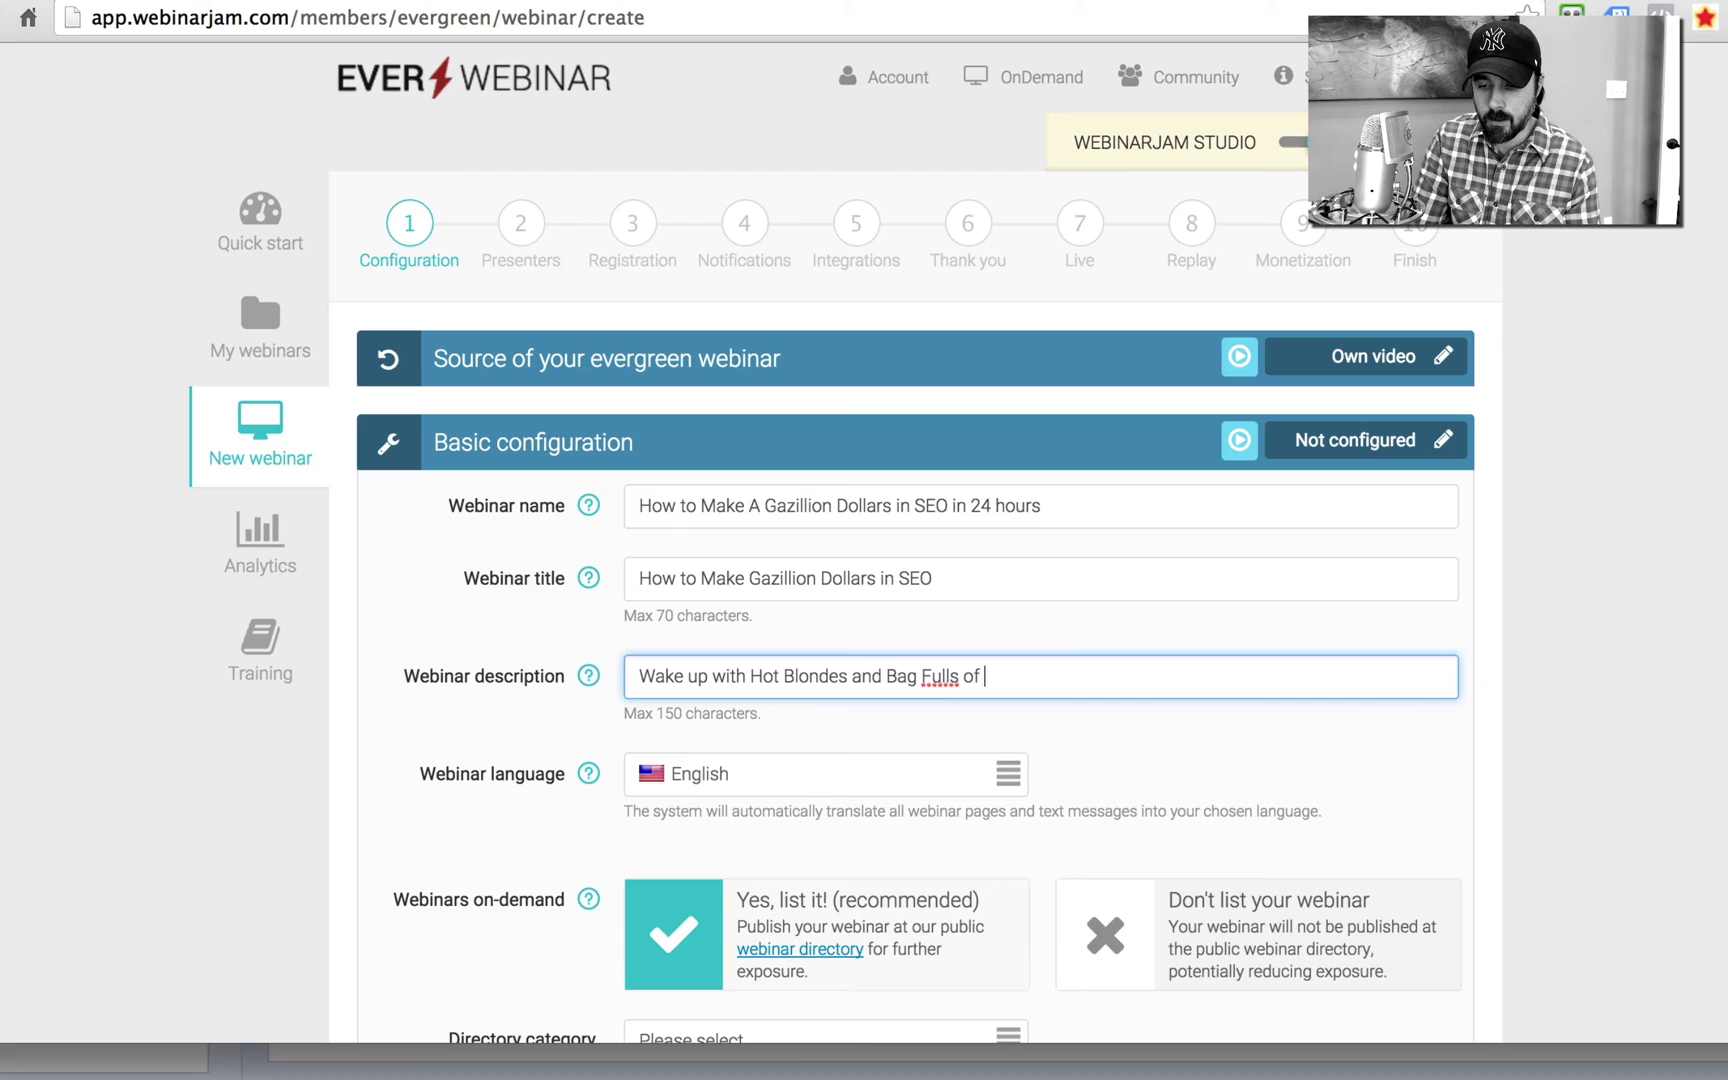
pyautogui.write('Money')
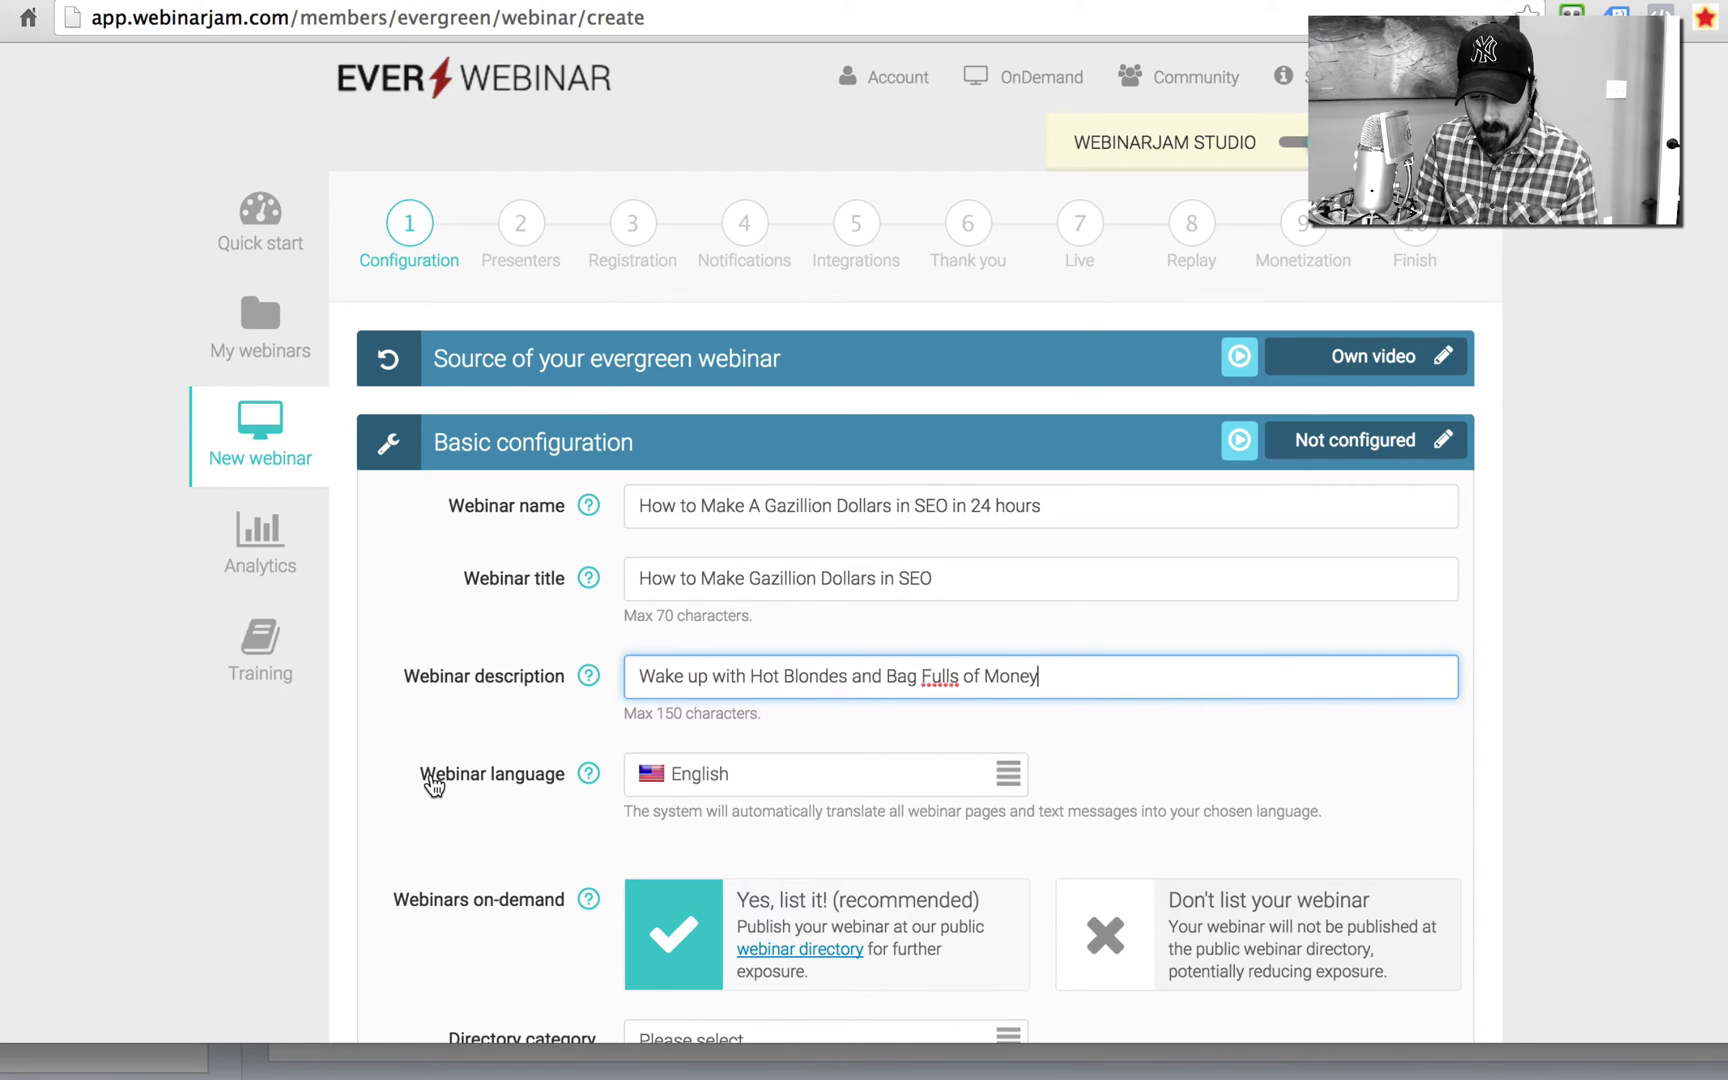
pyautogui.click(333, 772)
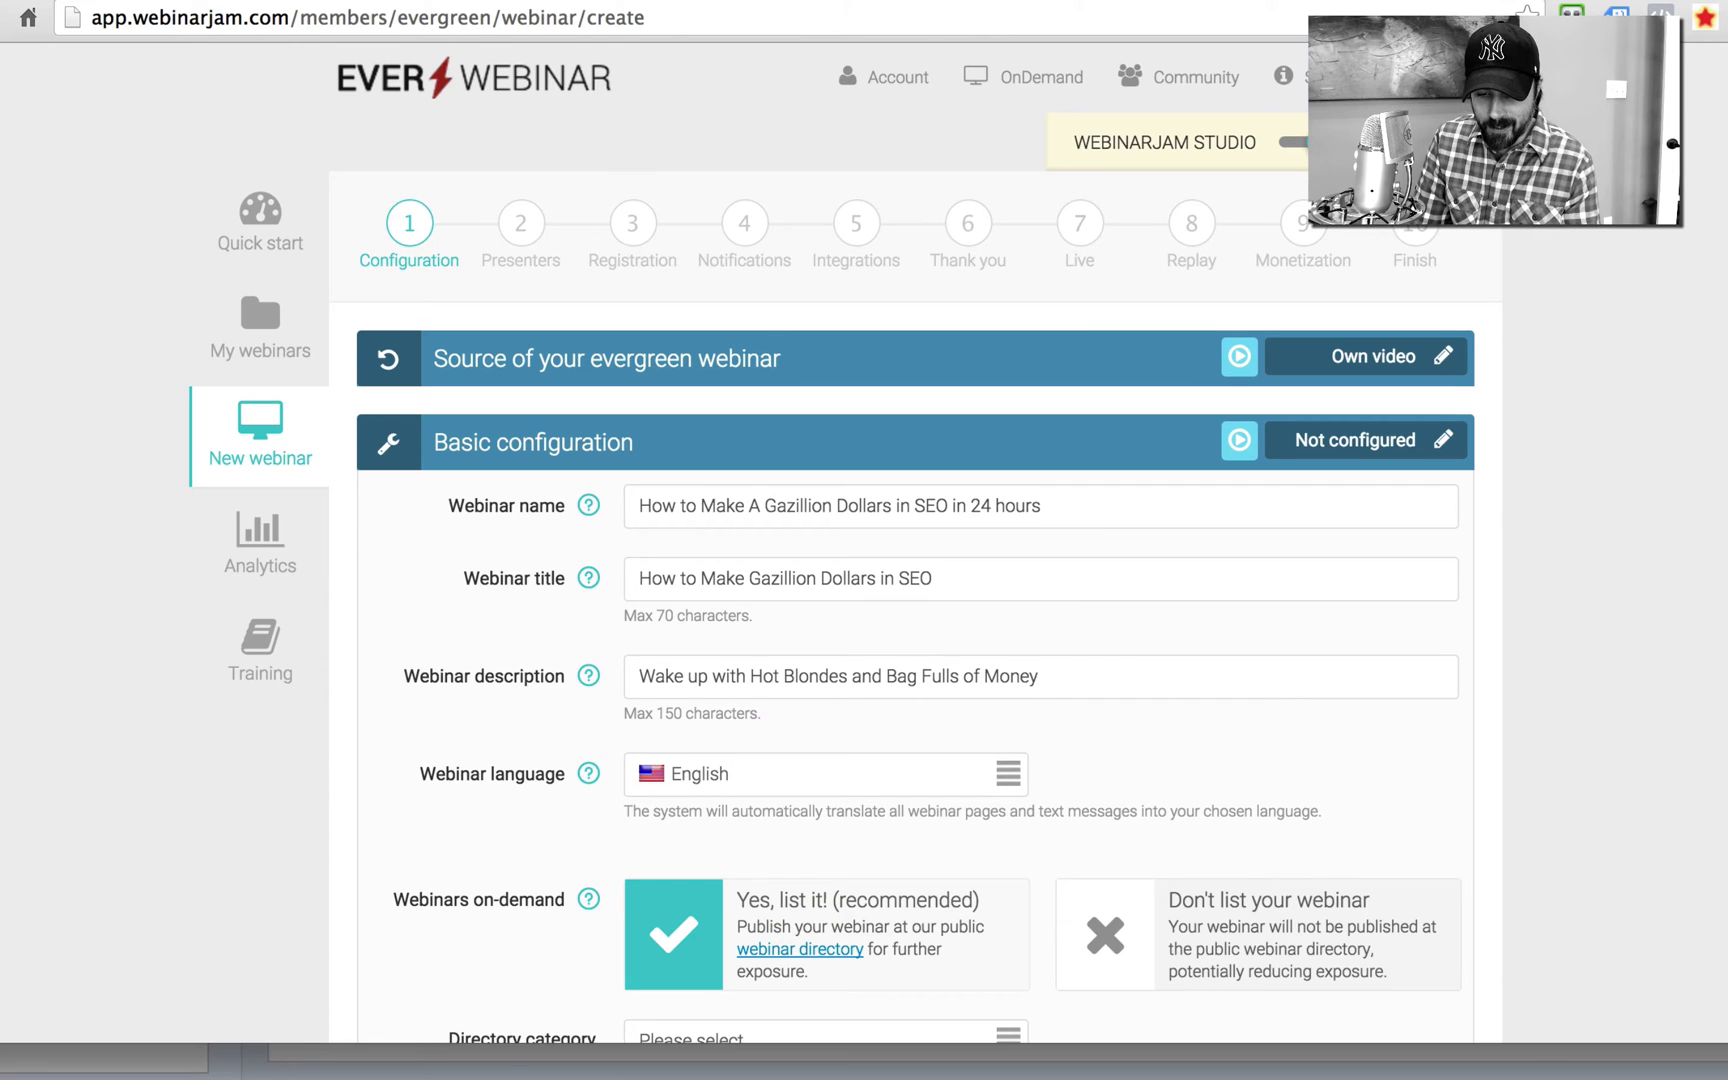
# Step: Choose not to list the webinar and confirm the basic configuration
pyautogui.scroll(-5, 333, 772)
pyautogui.scroll(-4, 916, 540)
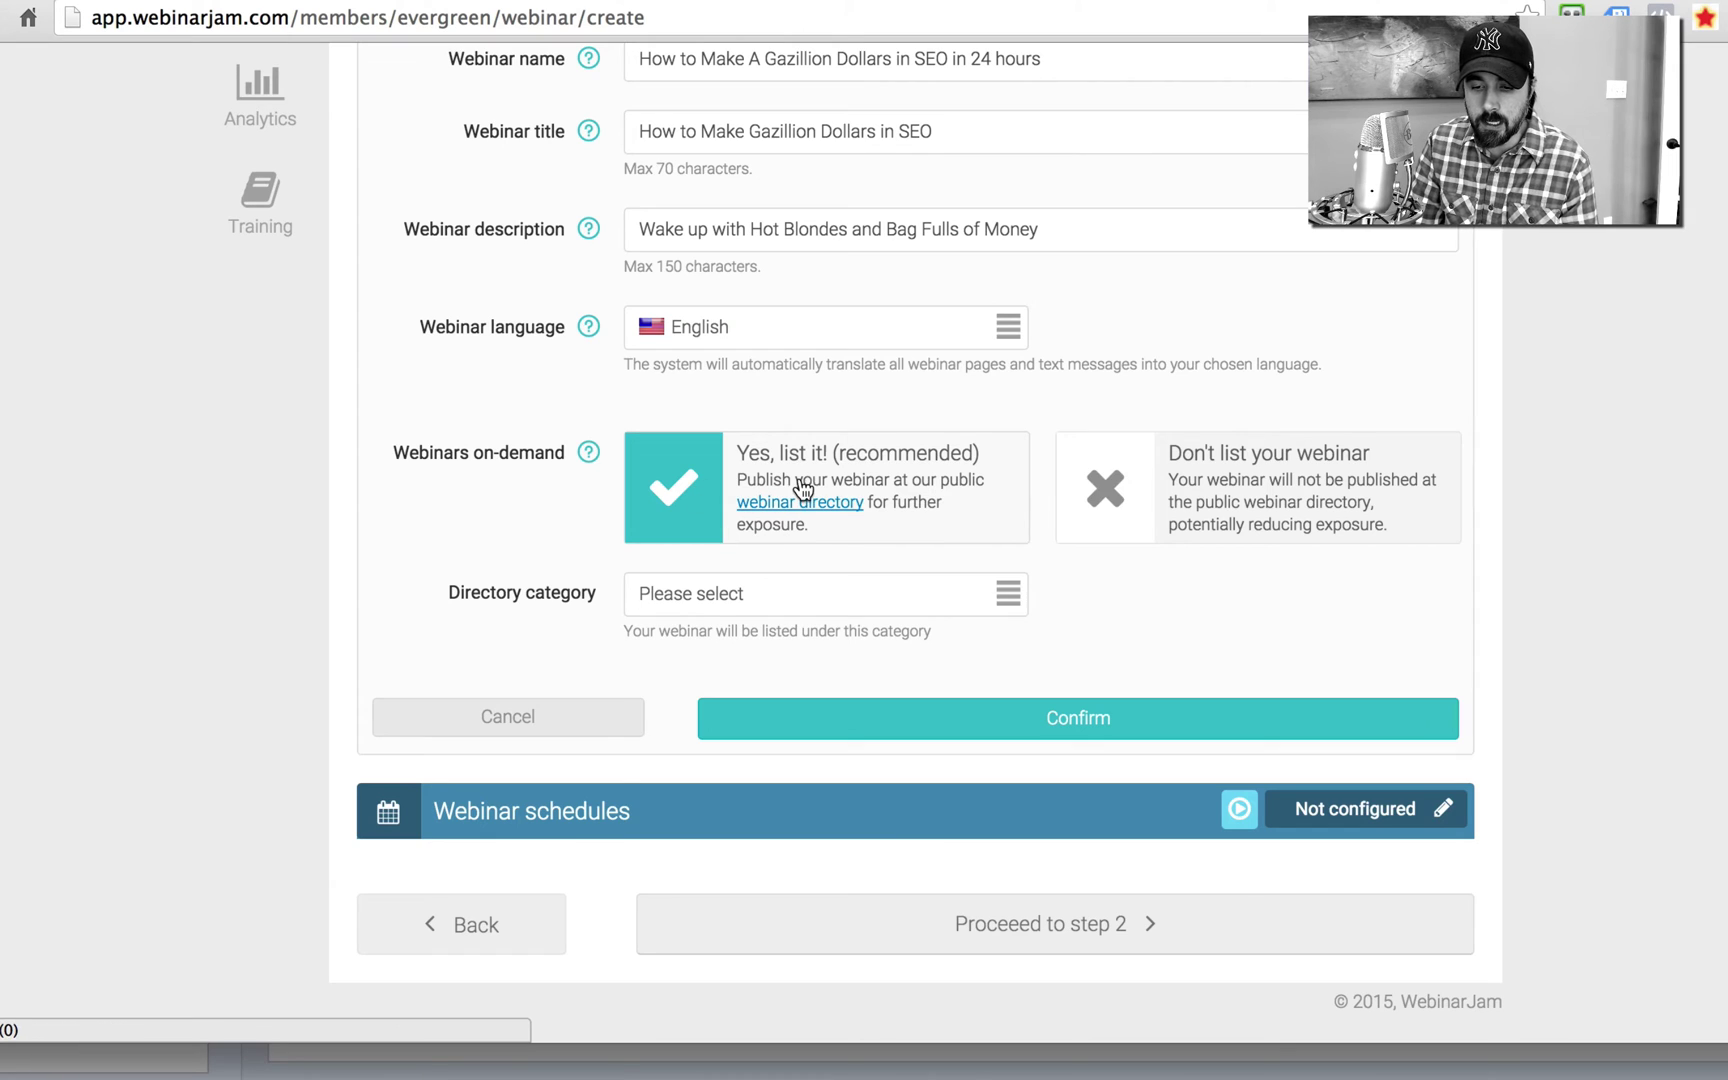
pyautogui.click(1245, 507)
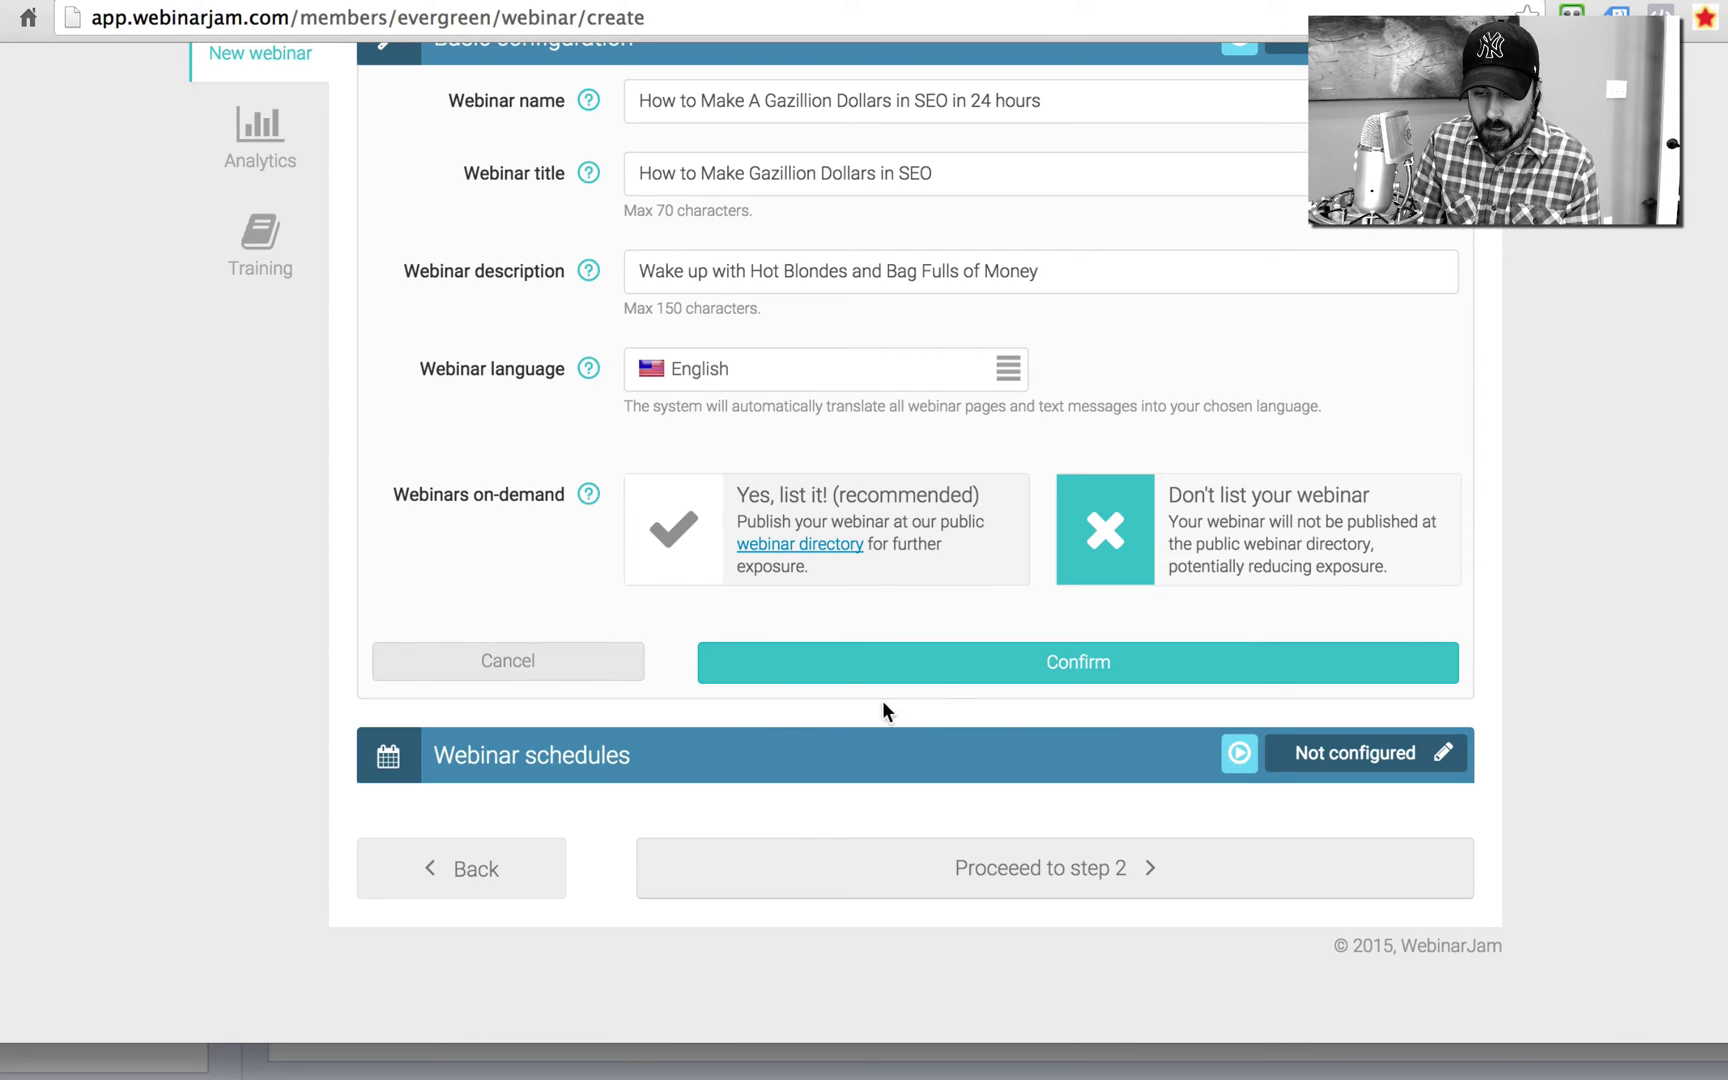
pyautogui.click(957, 668)
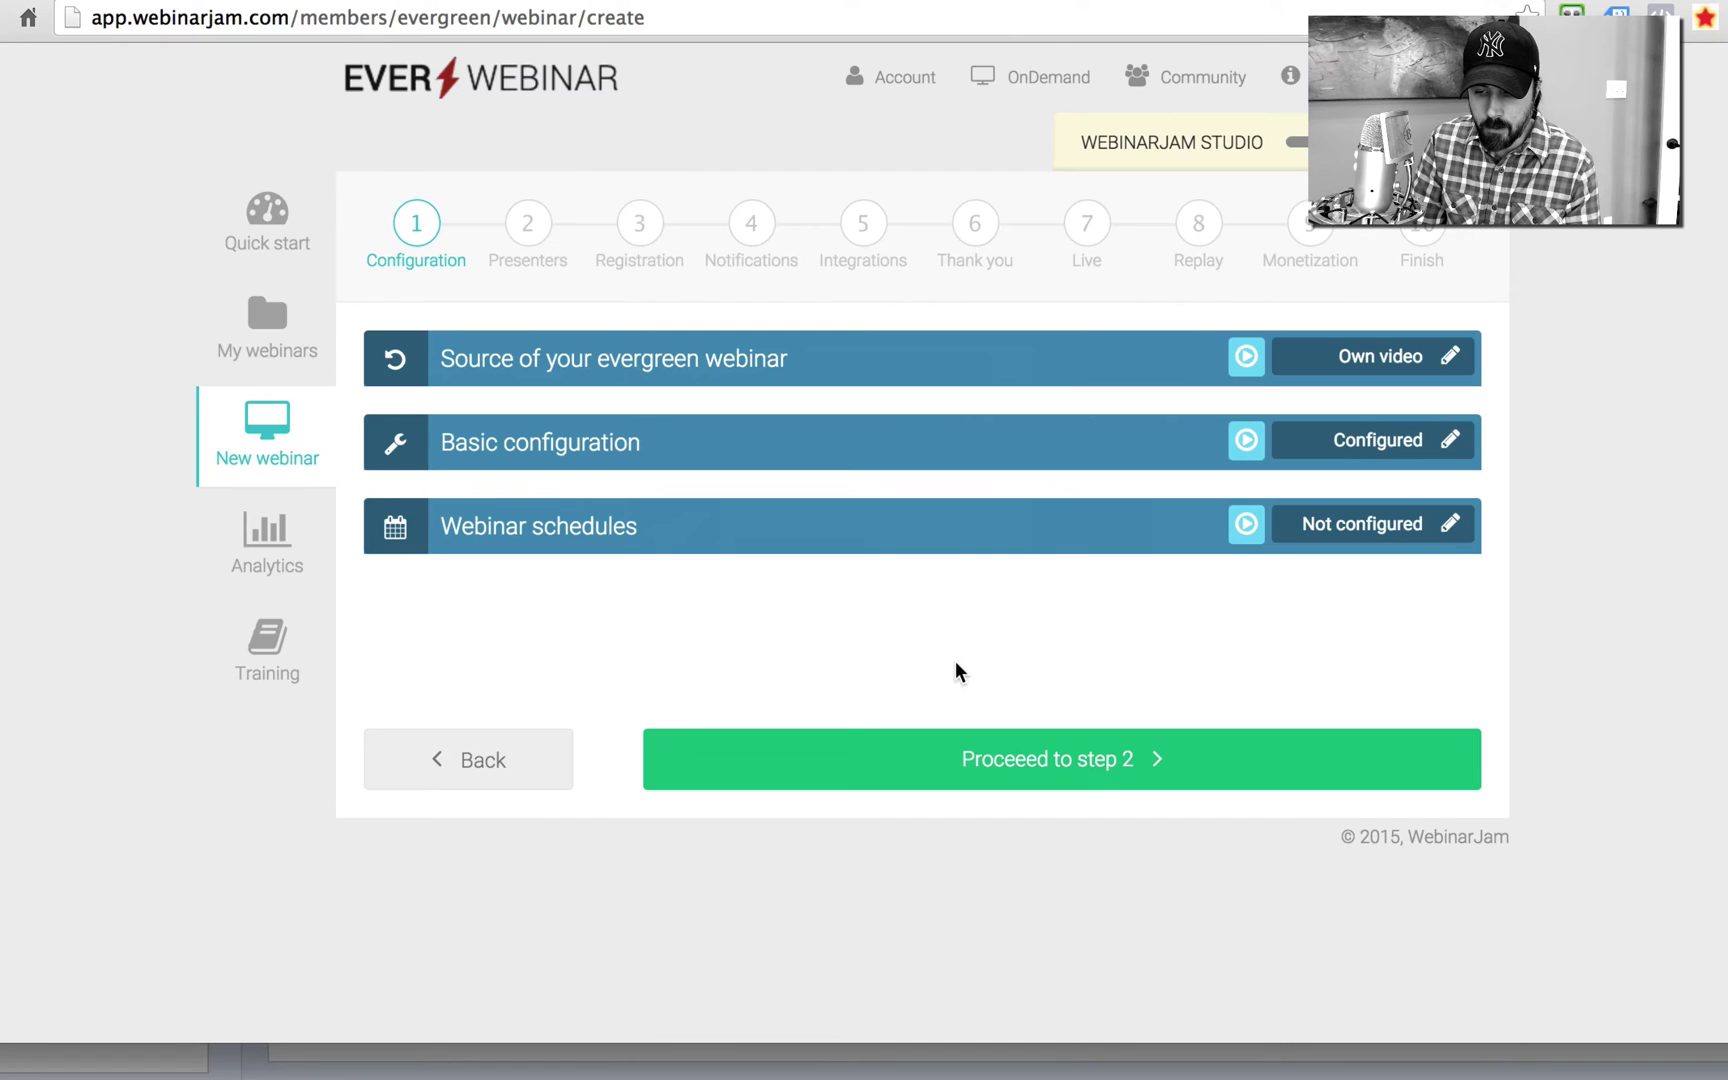
# Step: Add an Every Wednesday 12:00 PM session using each viewer's own time zone
pyautogui.click(1453, 530)
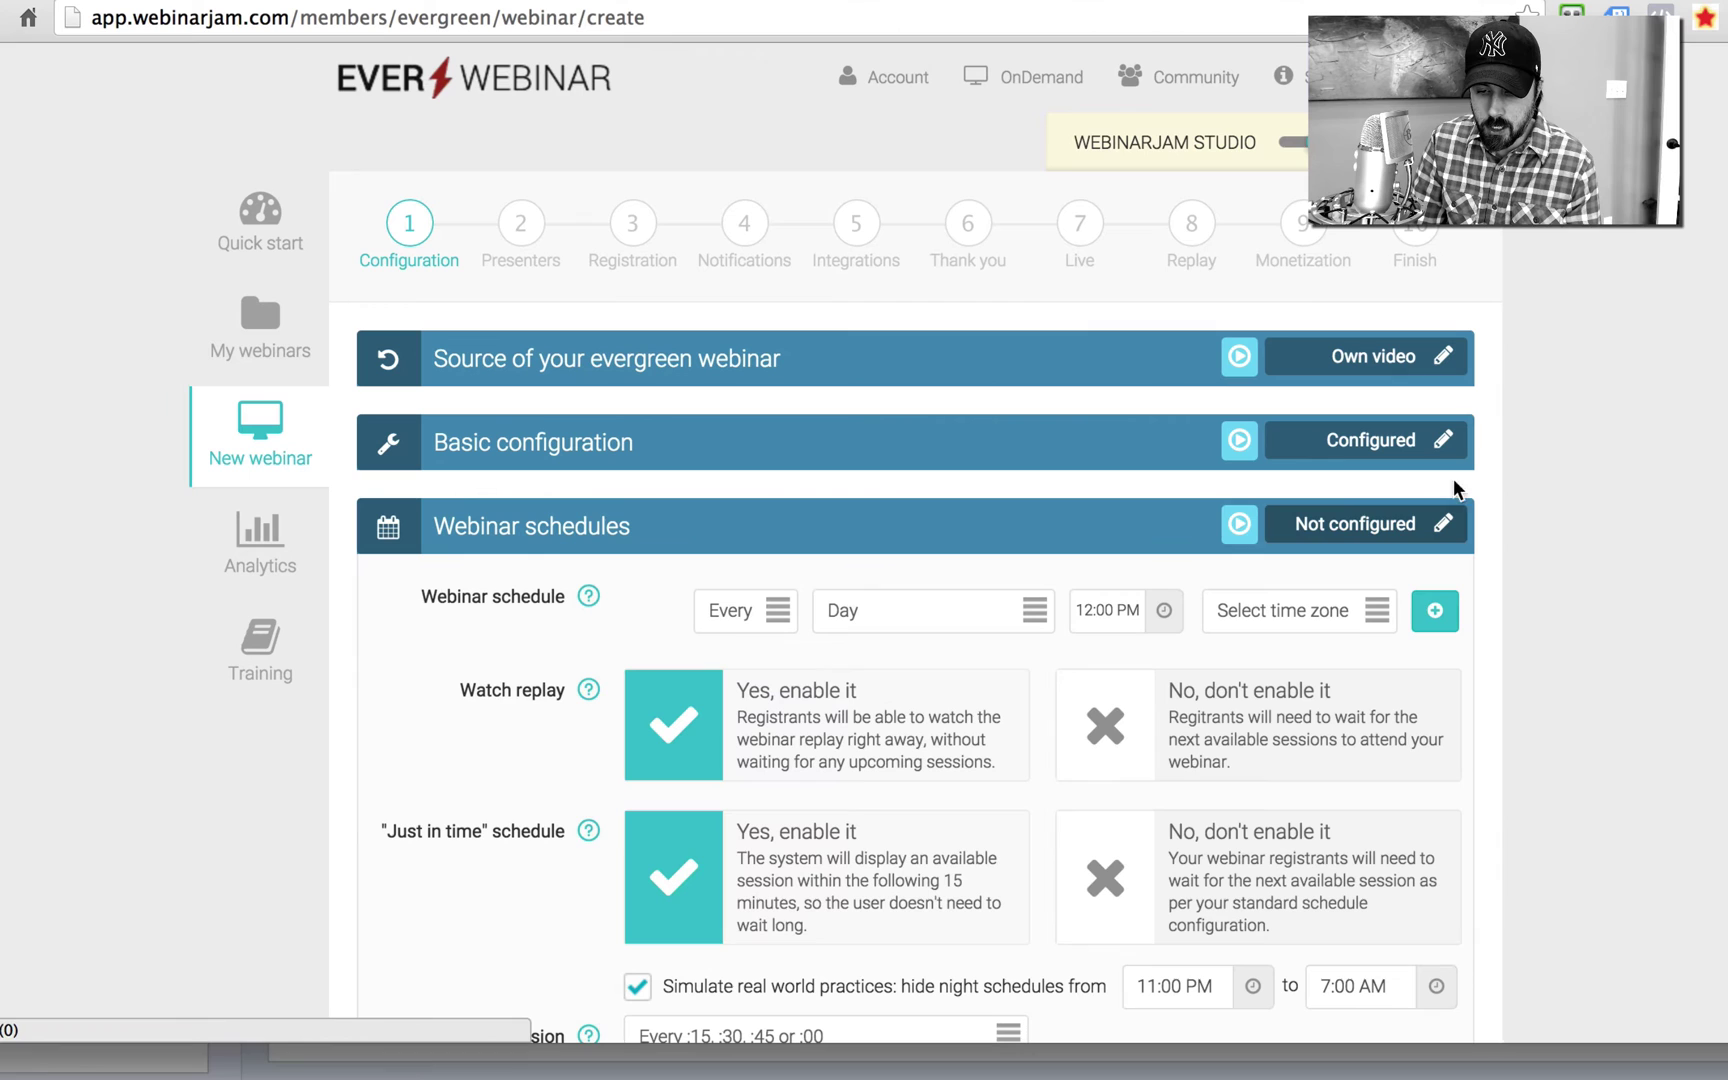
pyautogui.scroll(-3, 833, 544)
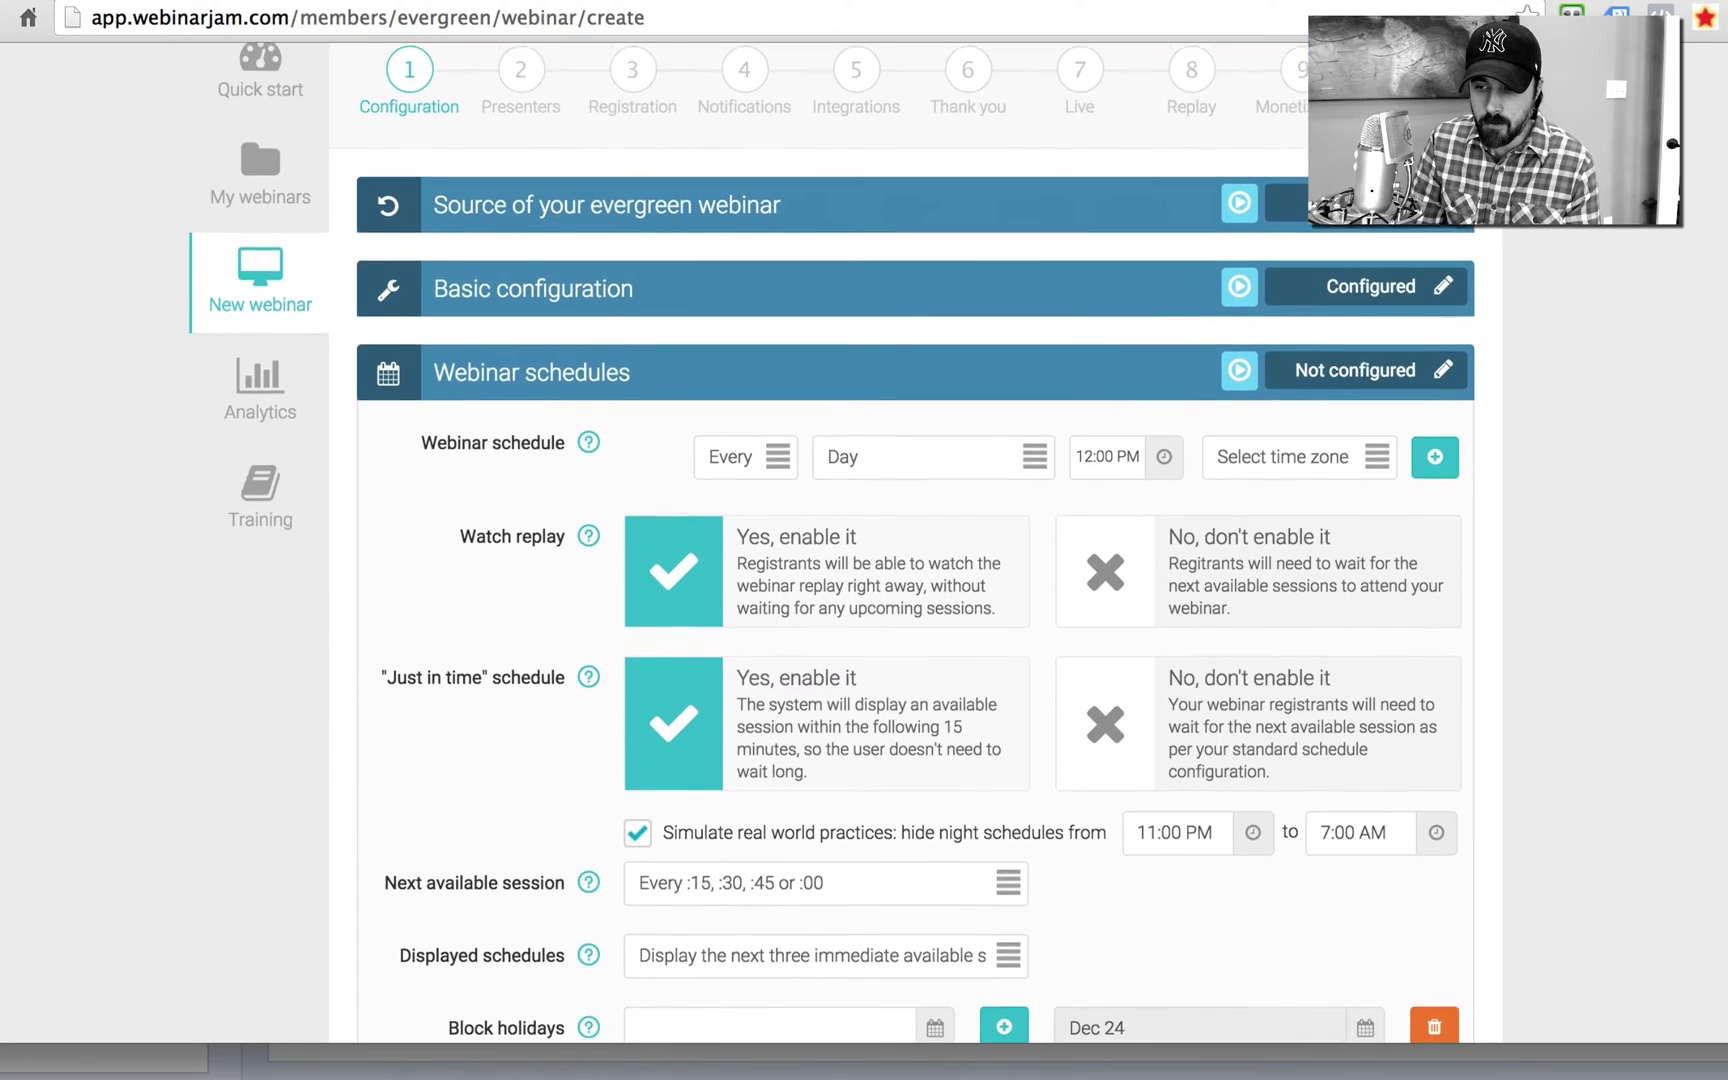
pyautogui.hotkey('ctrl', 'Tab')
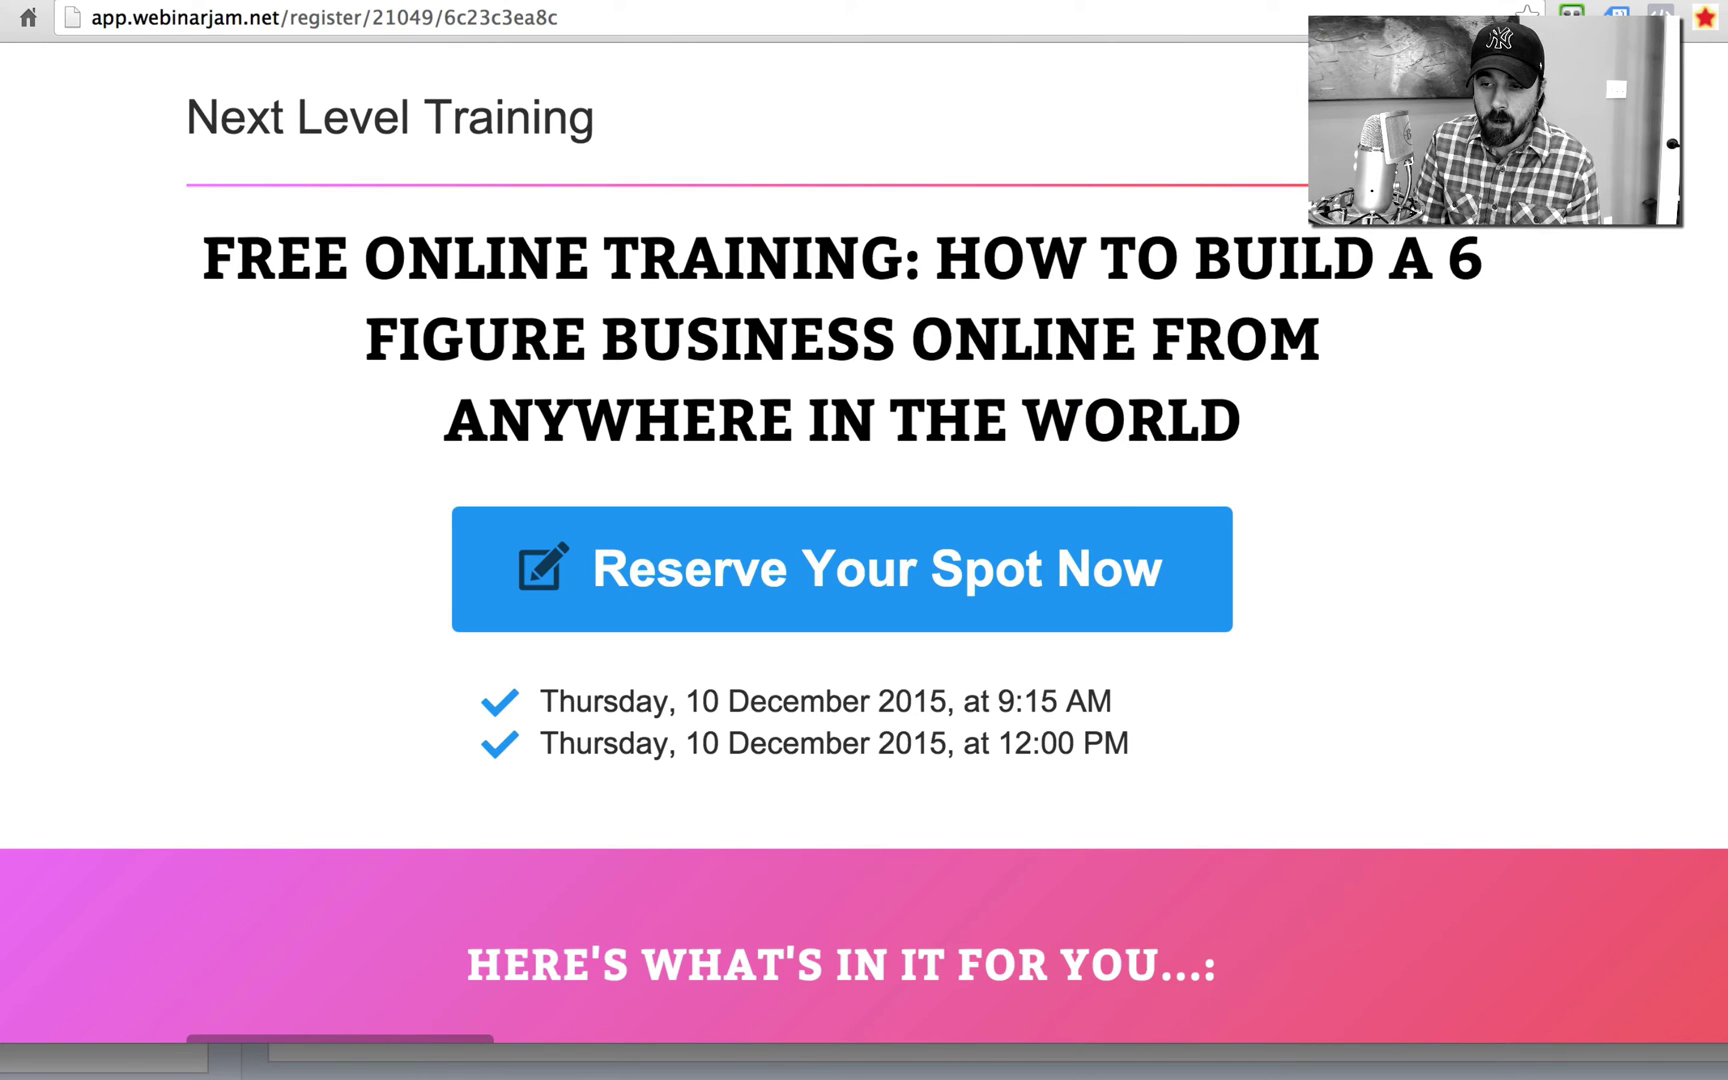
pyautogui.click(1405, 3)
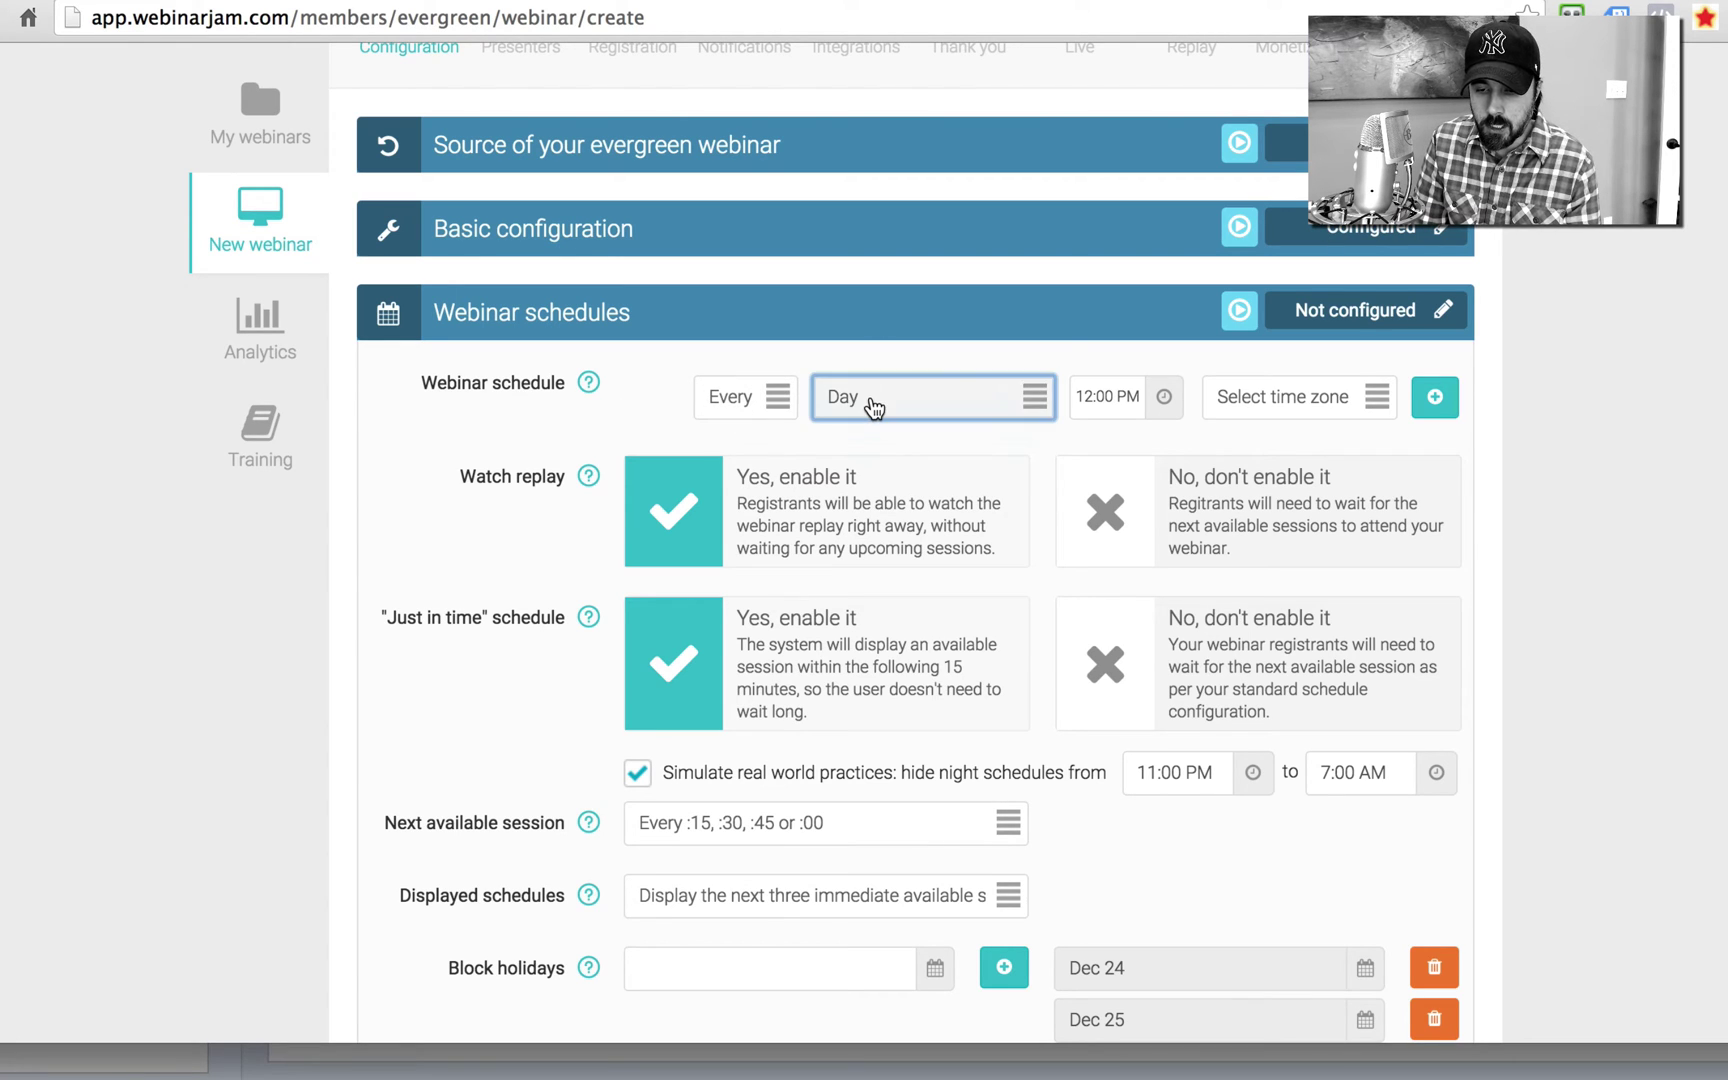
pyautogui.click(872, 401)
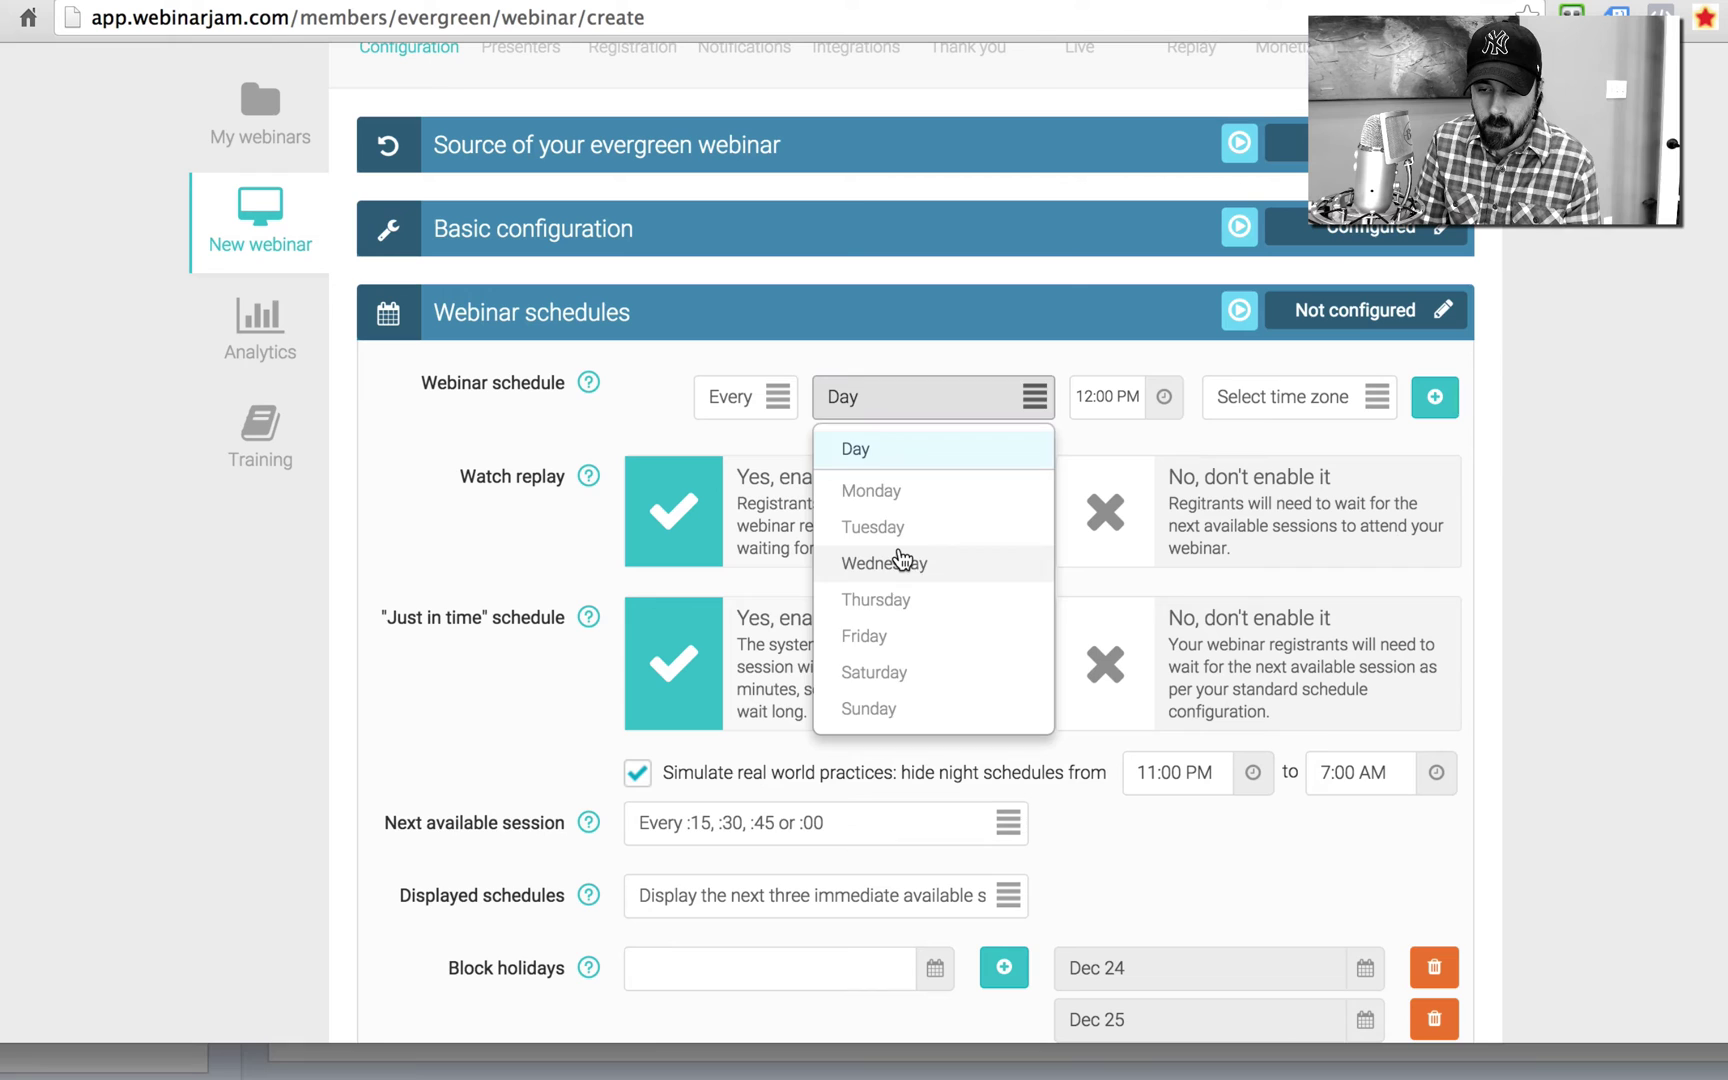
pyautogui.click(899, 561)
pyautogui.click(1285, 410)
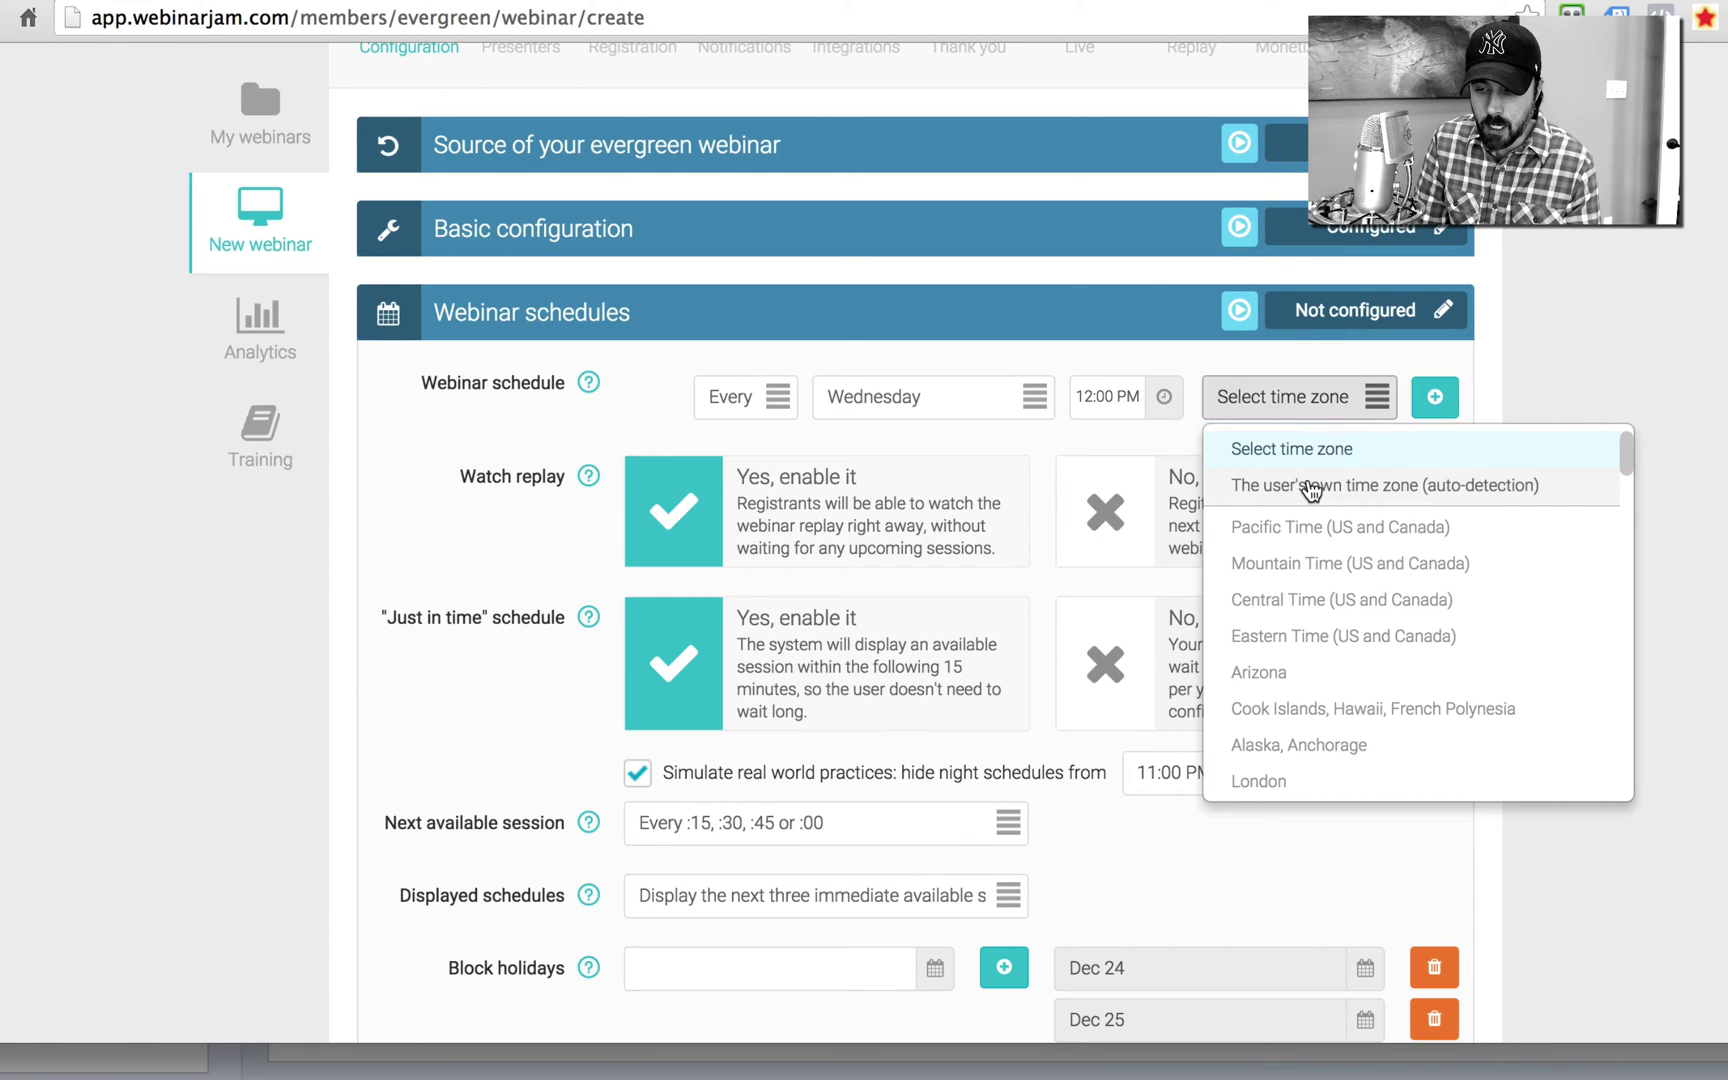
pyautogui.click(1305, 490)
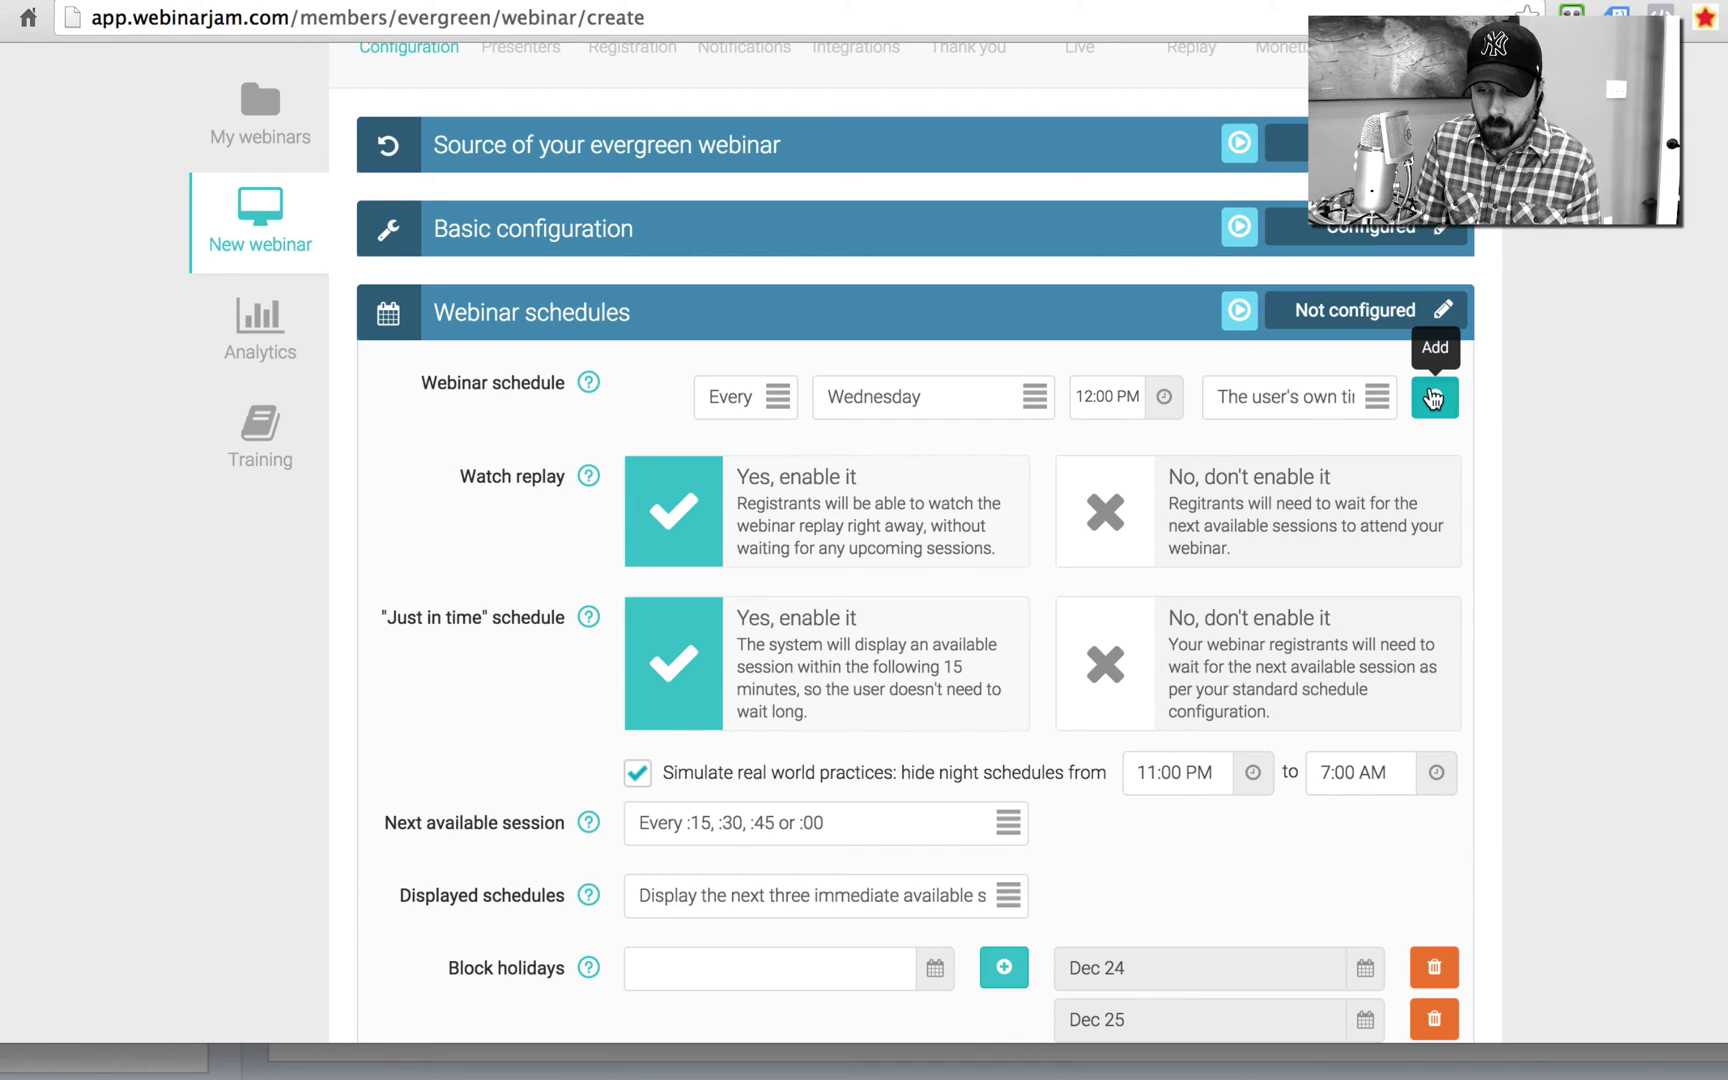
pyautogui.click(1434, 398)
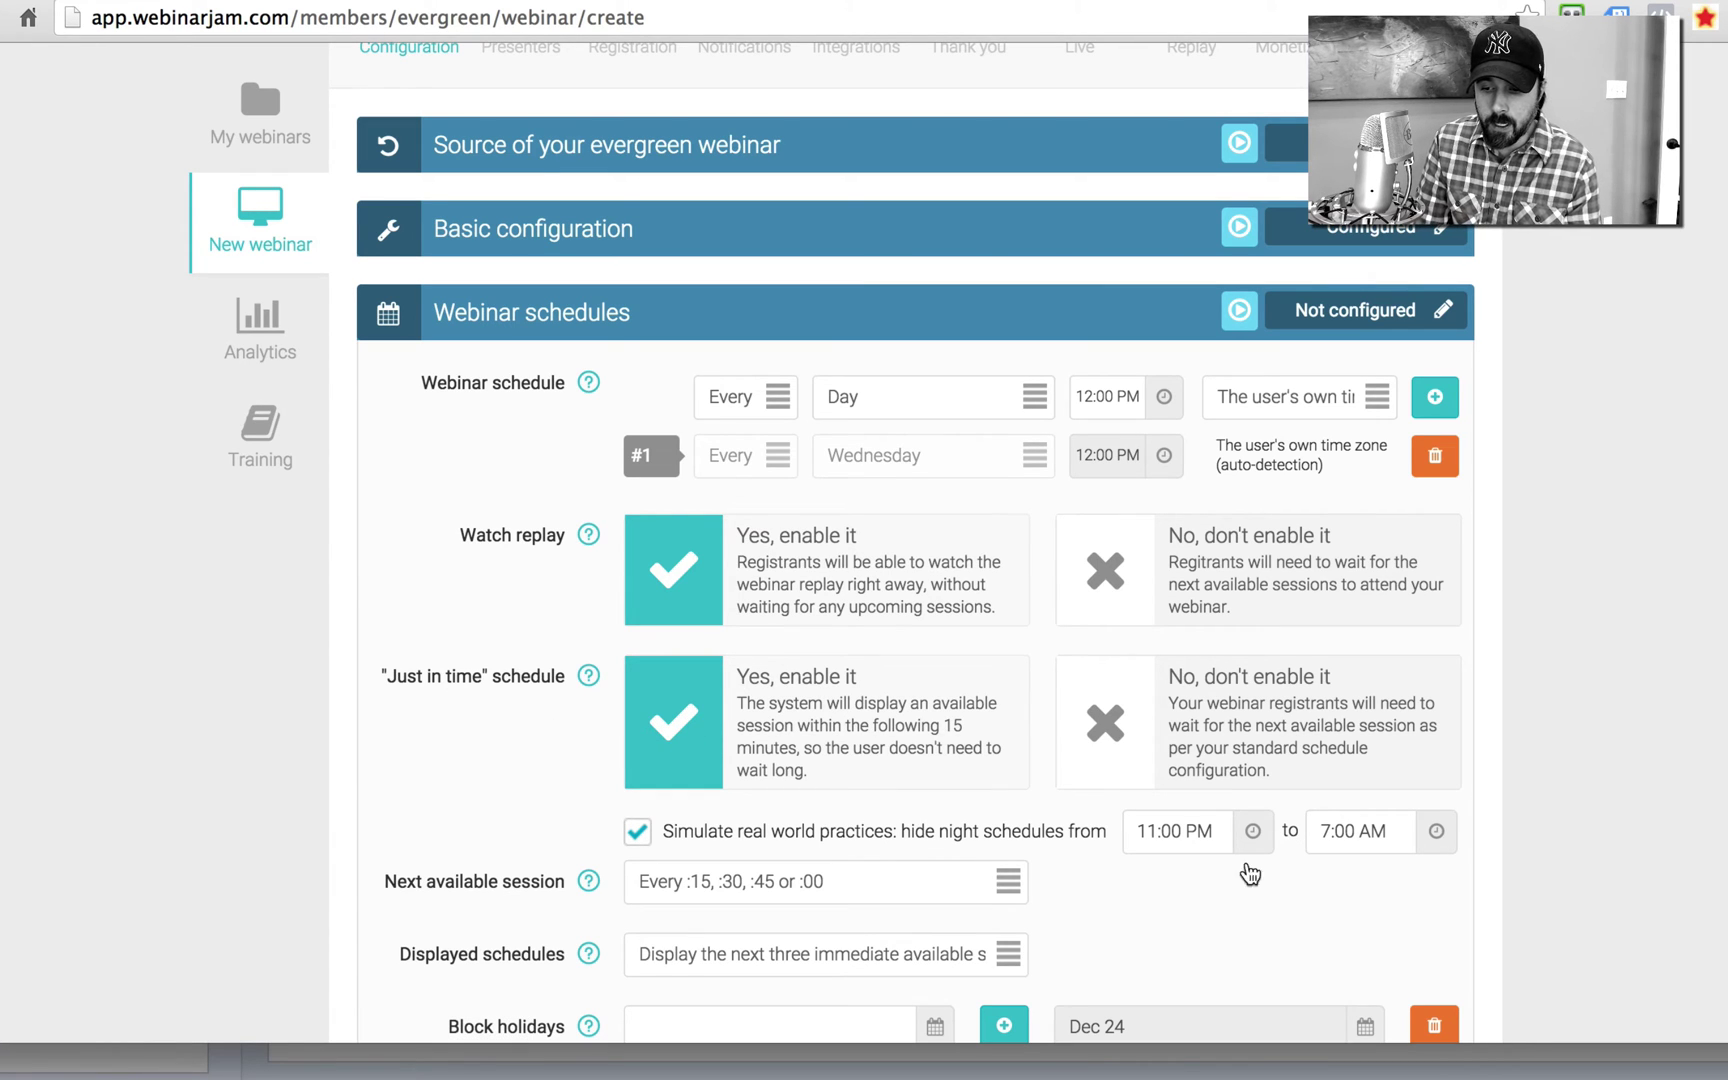
# Step: Turn off just-in-time scheduling and keep holiday blocks Dec 24, Dec 25, Dec 31 and Jan 1
pyautogui.click(1201, 716)
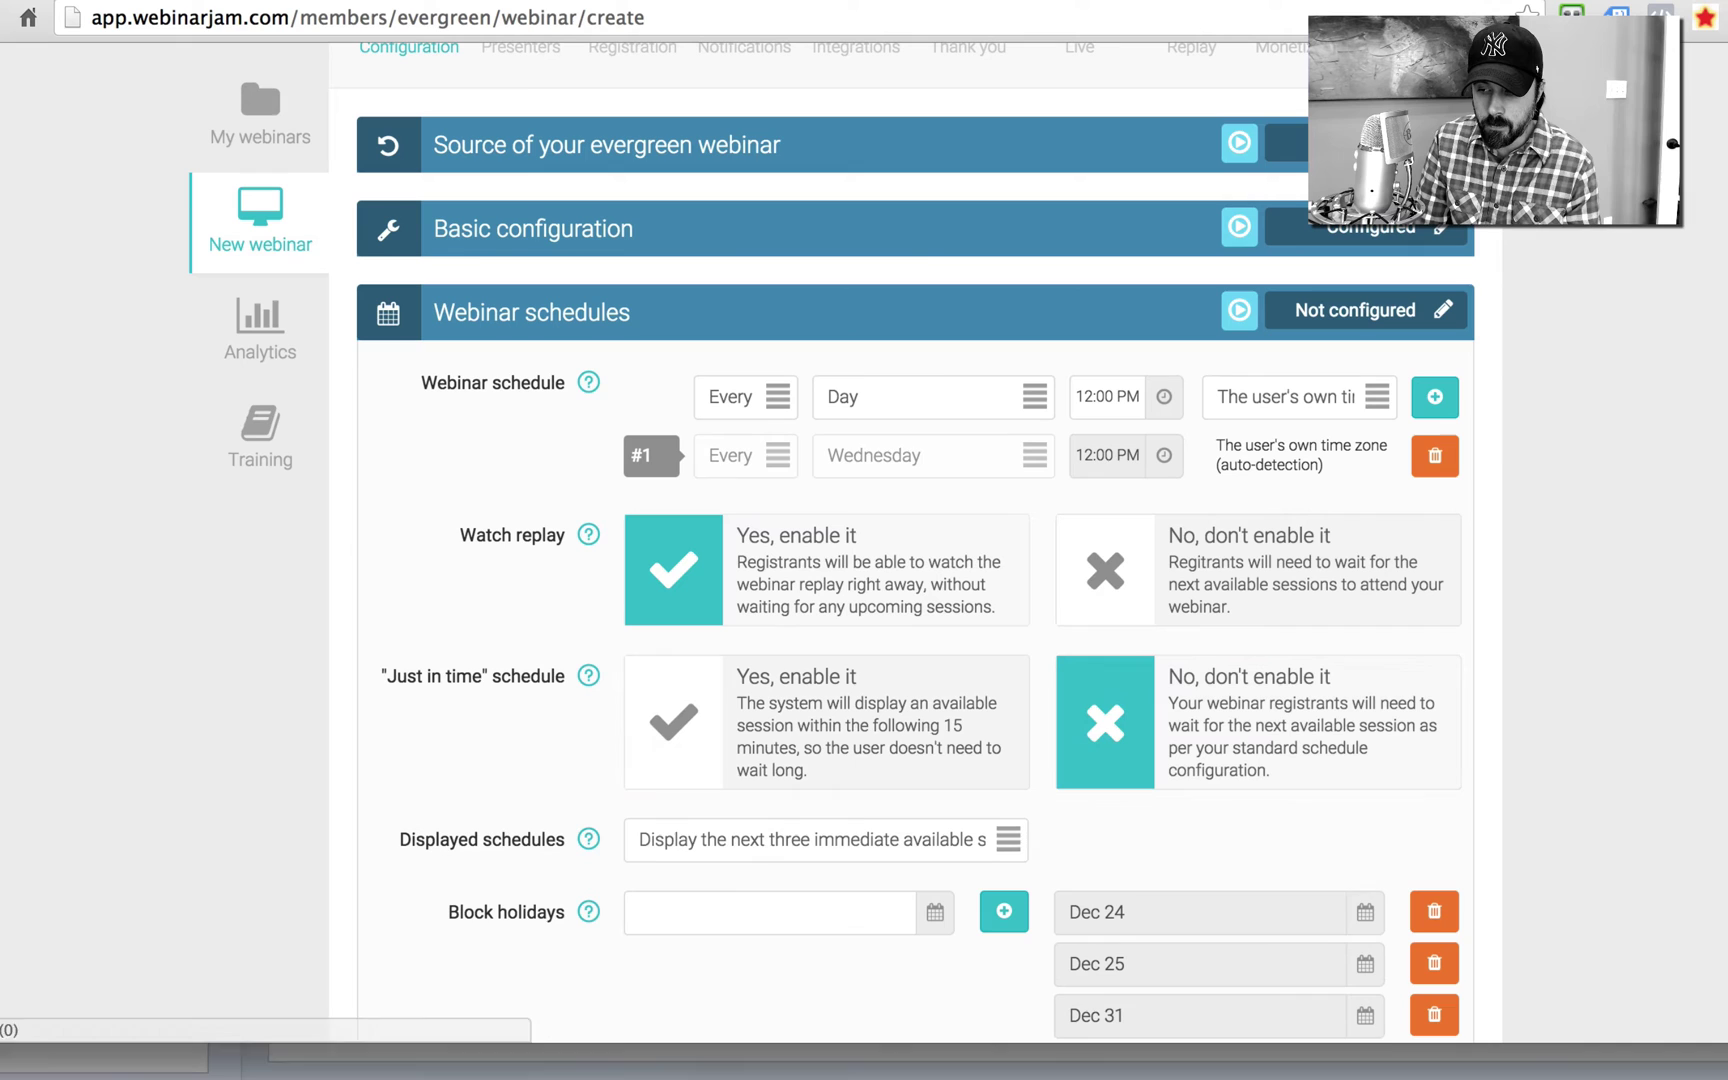
pyautogui.scroll(-5, 900, 540)
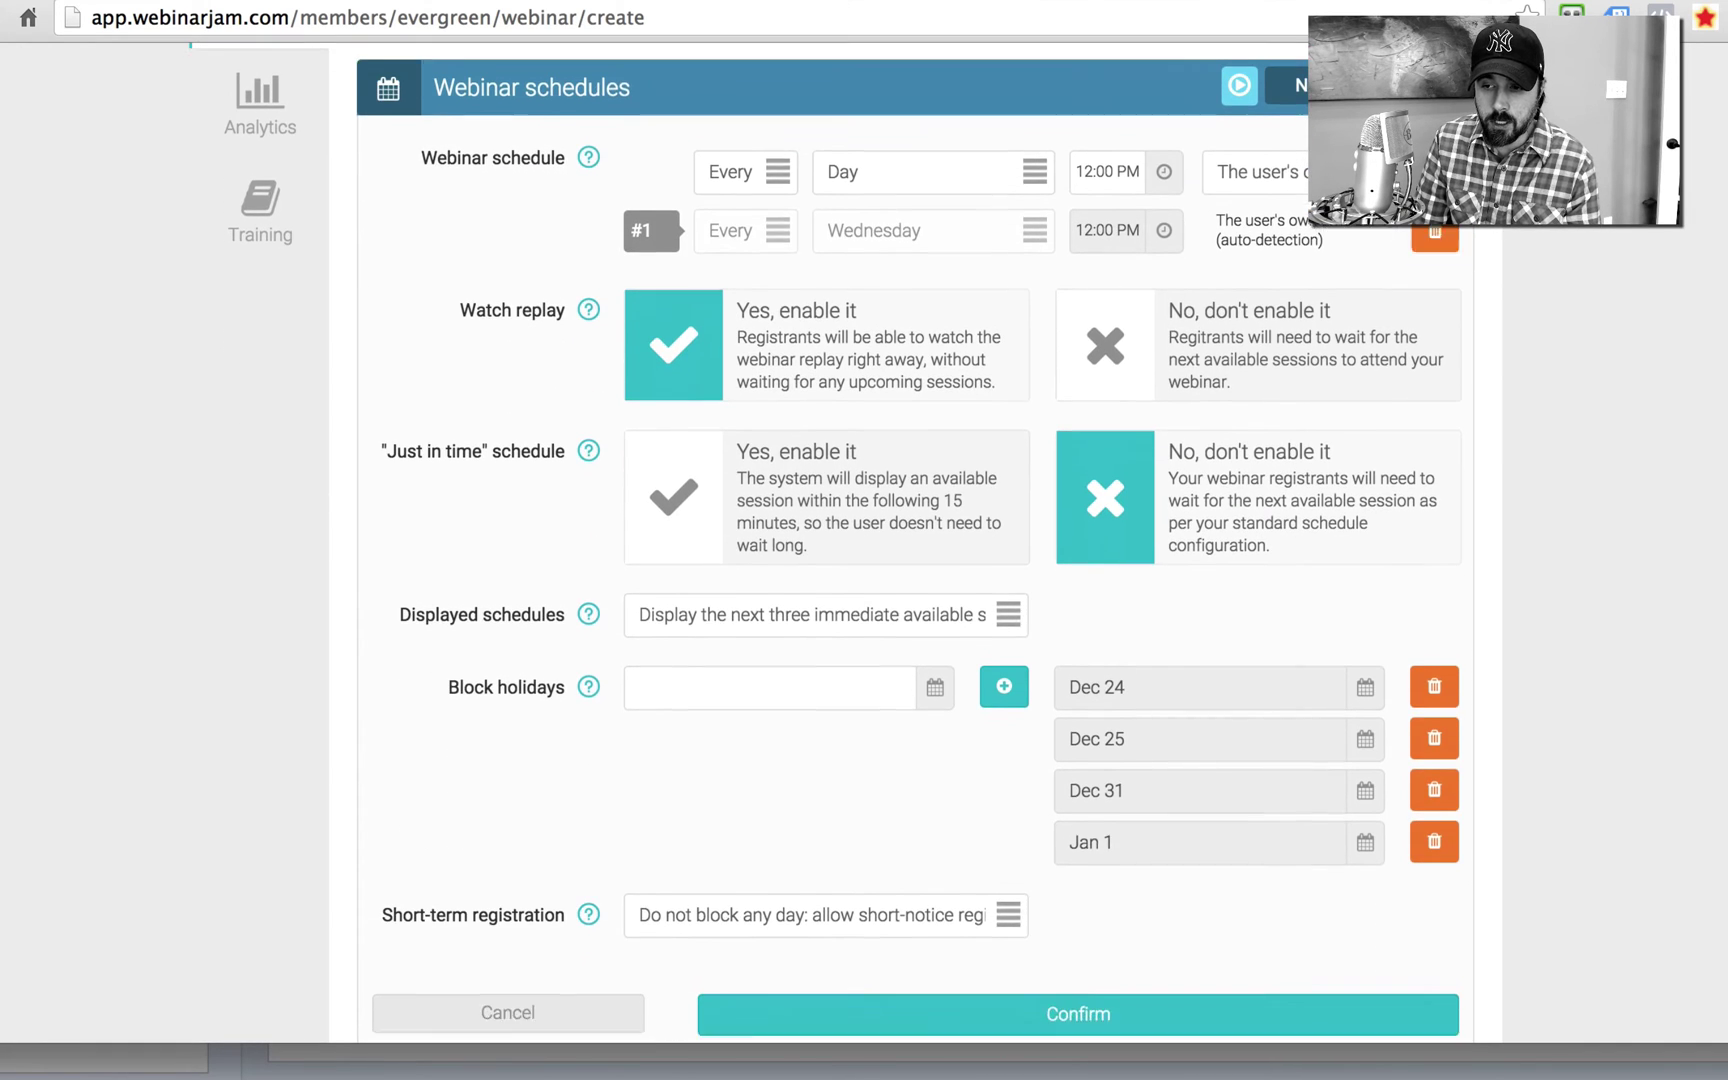
pyautogui.scroll(-2, 900, 540)
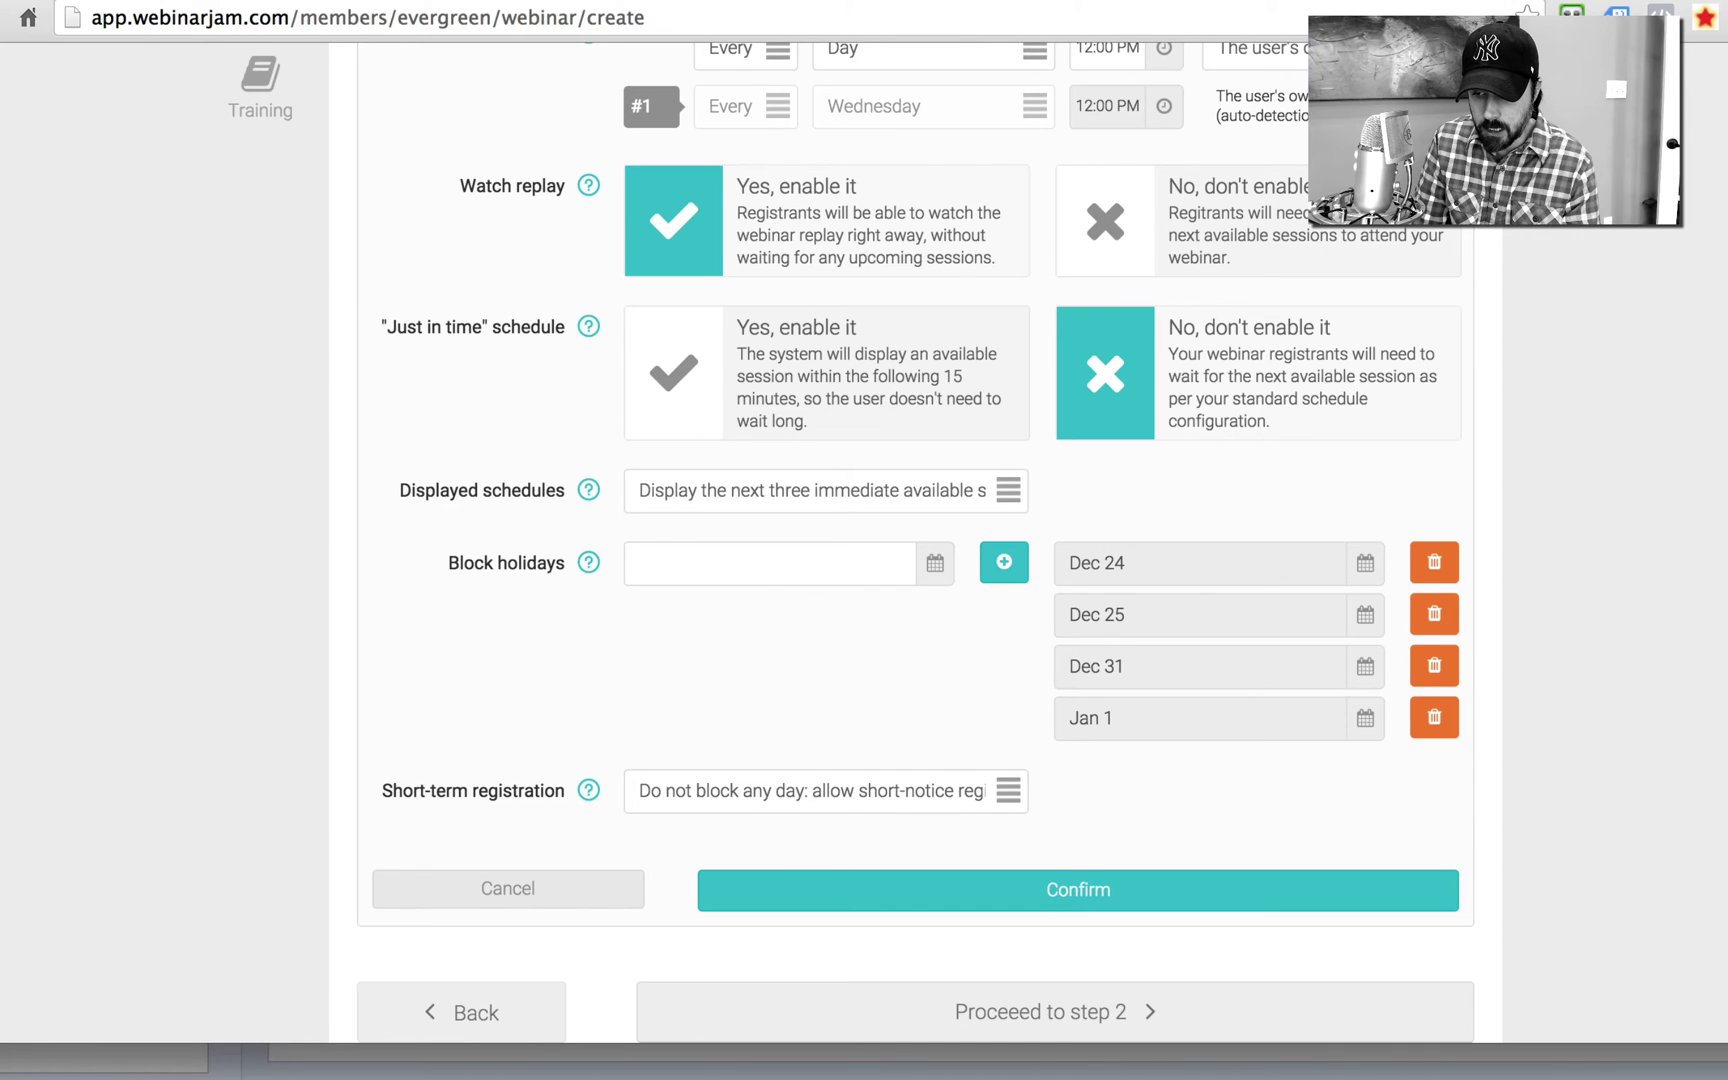
pyautogui.scroll(-3, 850, 540)
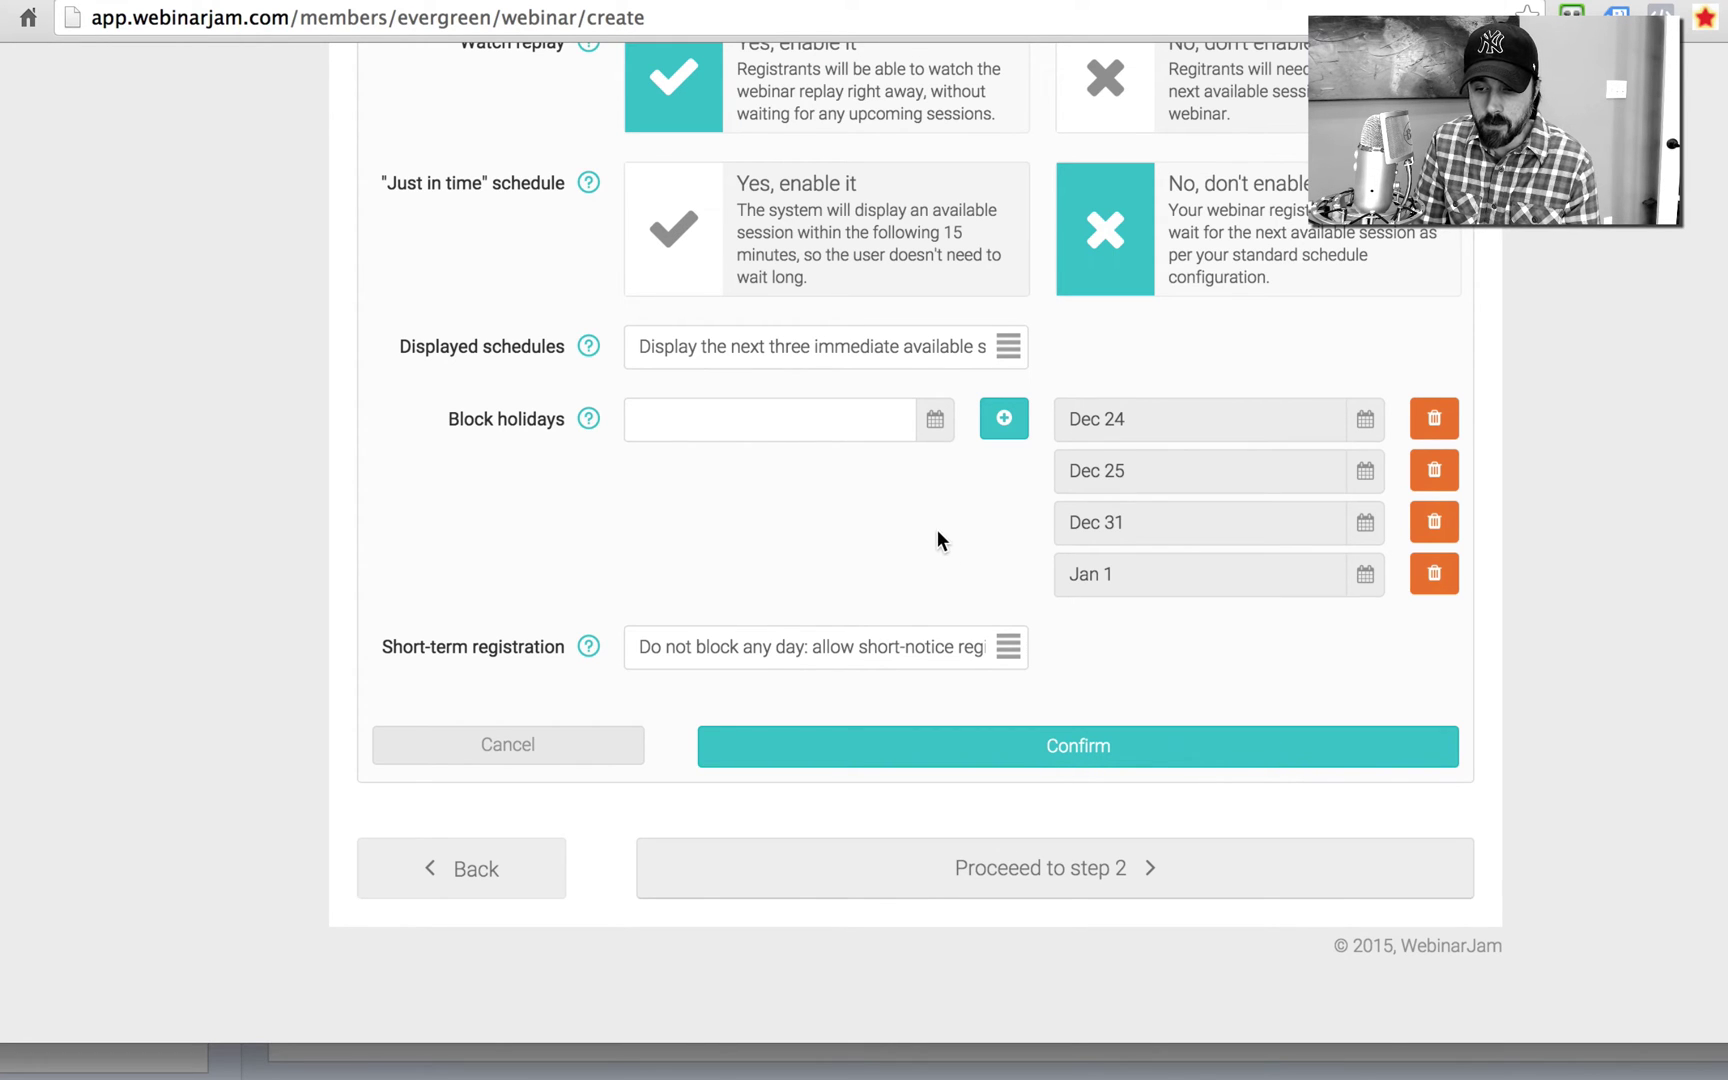
pyautogui.click(665, 432)
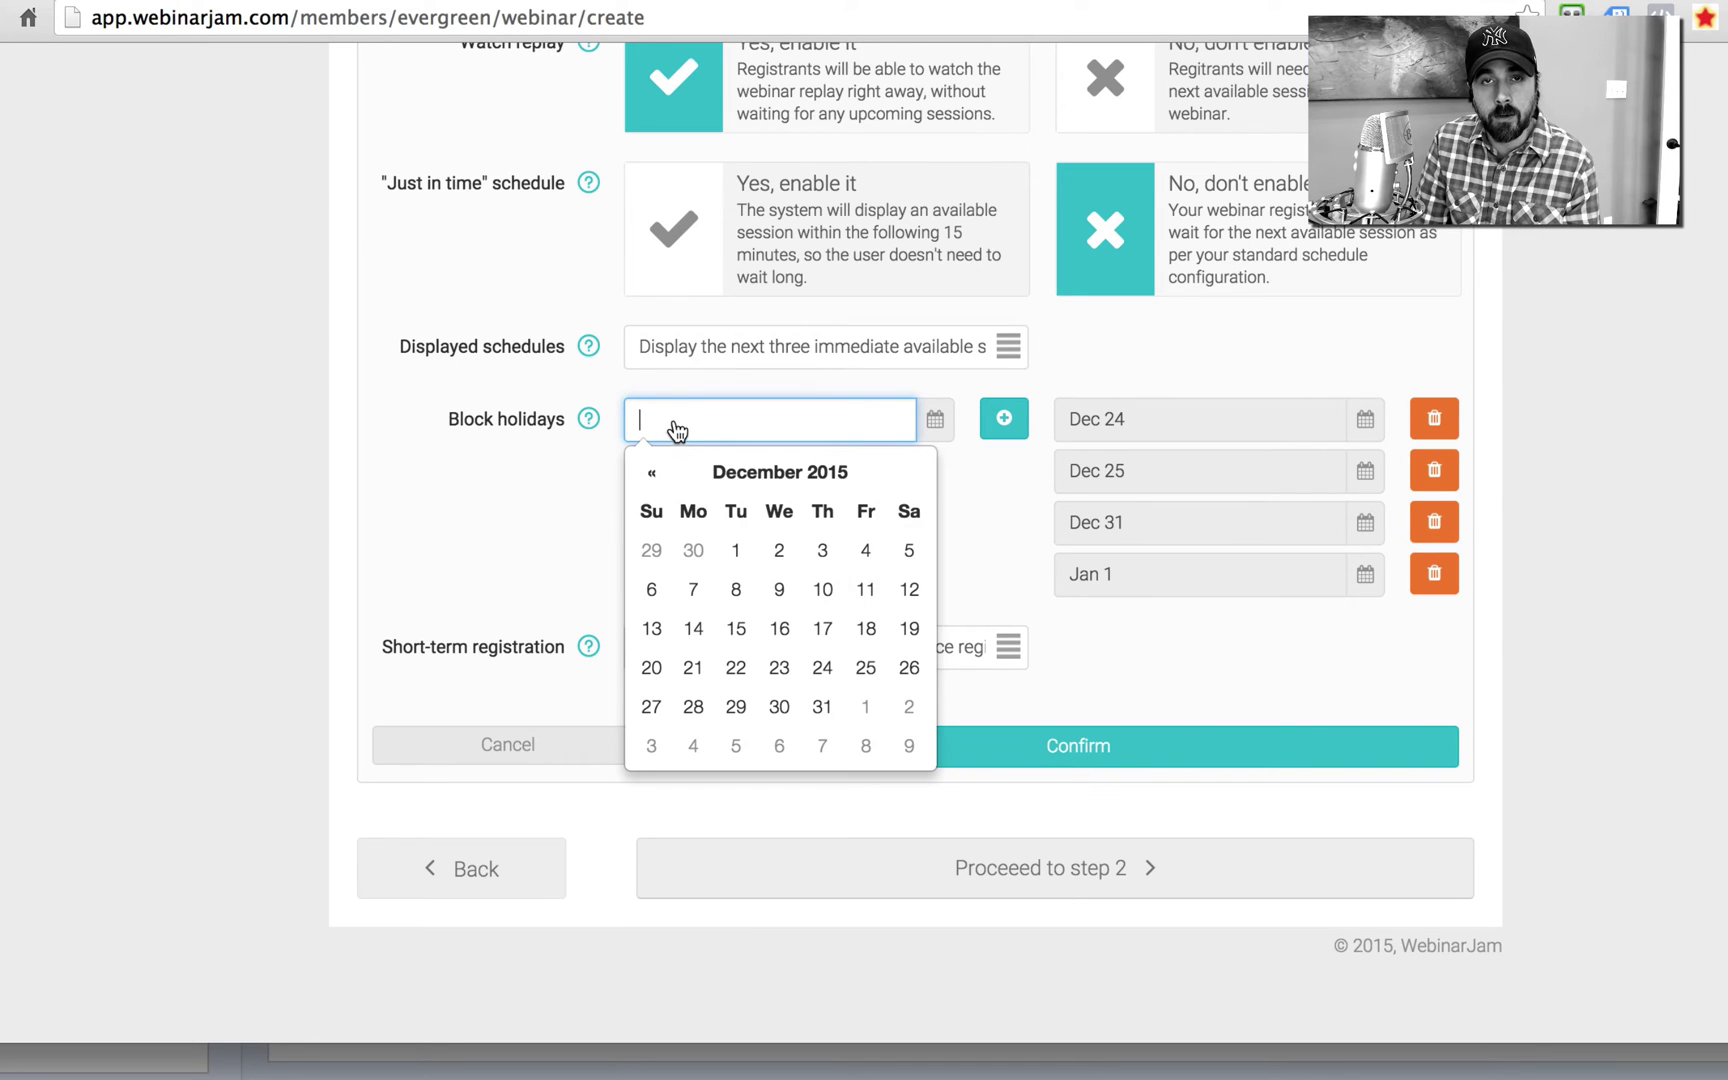
pyautogui.click(489, 482)
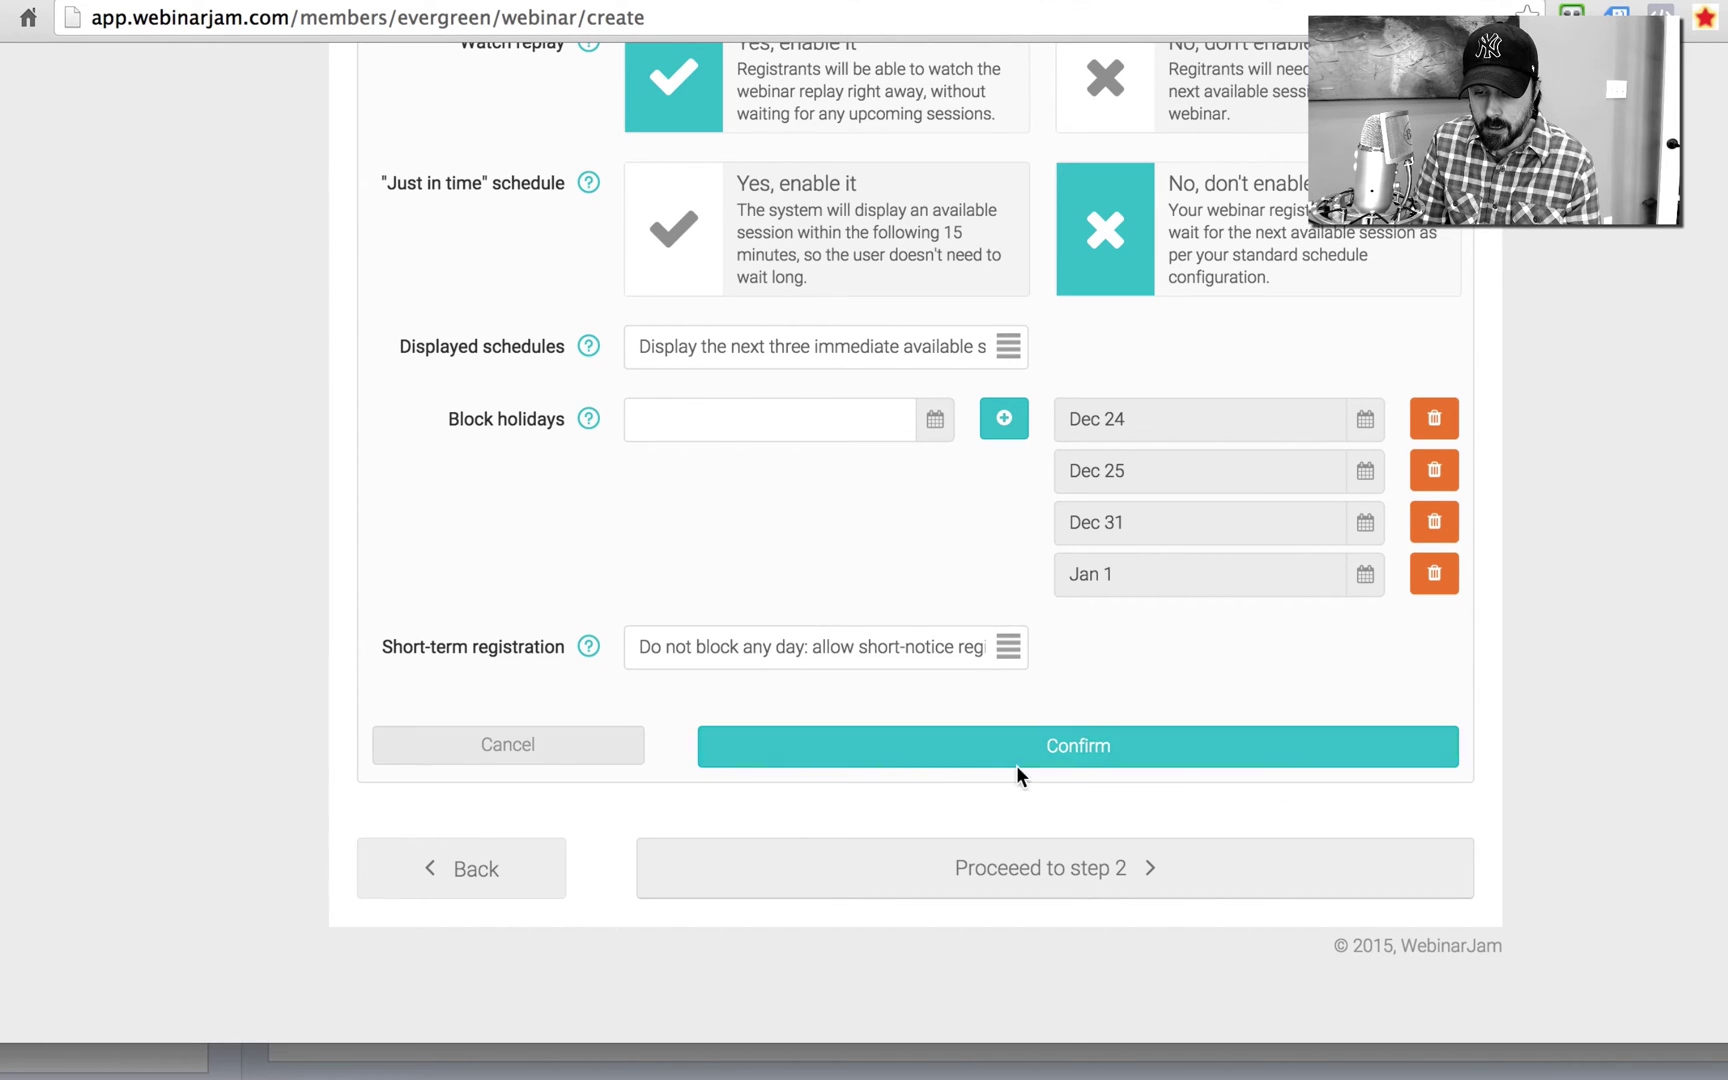
# Step: Save the schedules, add a presenter with their full name and e-mail, then continue to Registration
pyautogui.click(1149, 752)
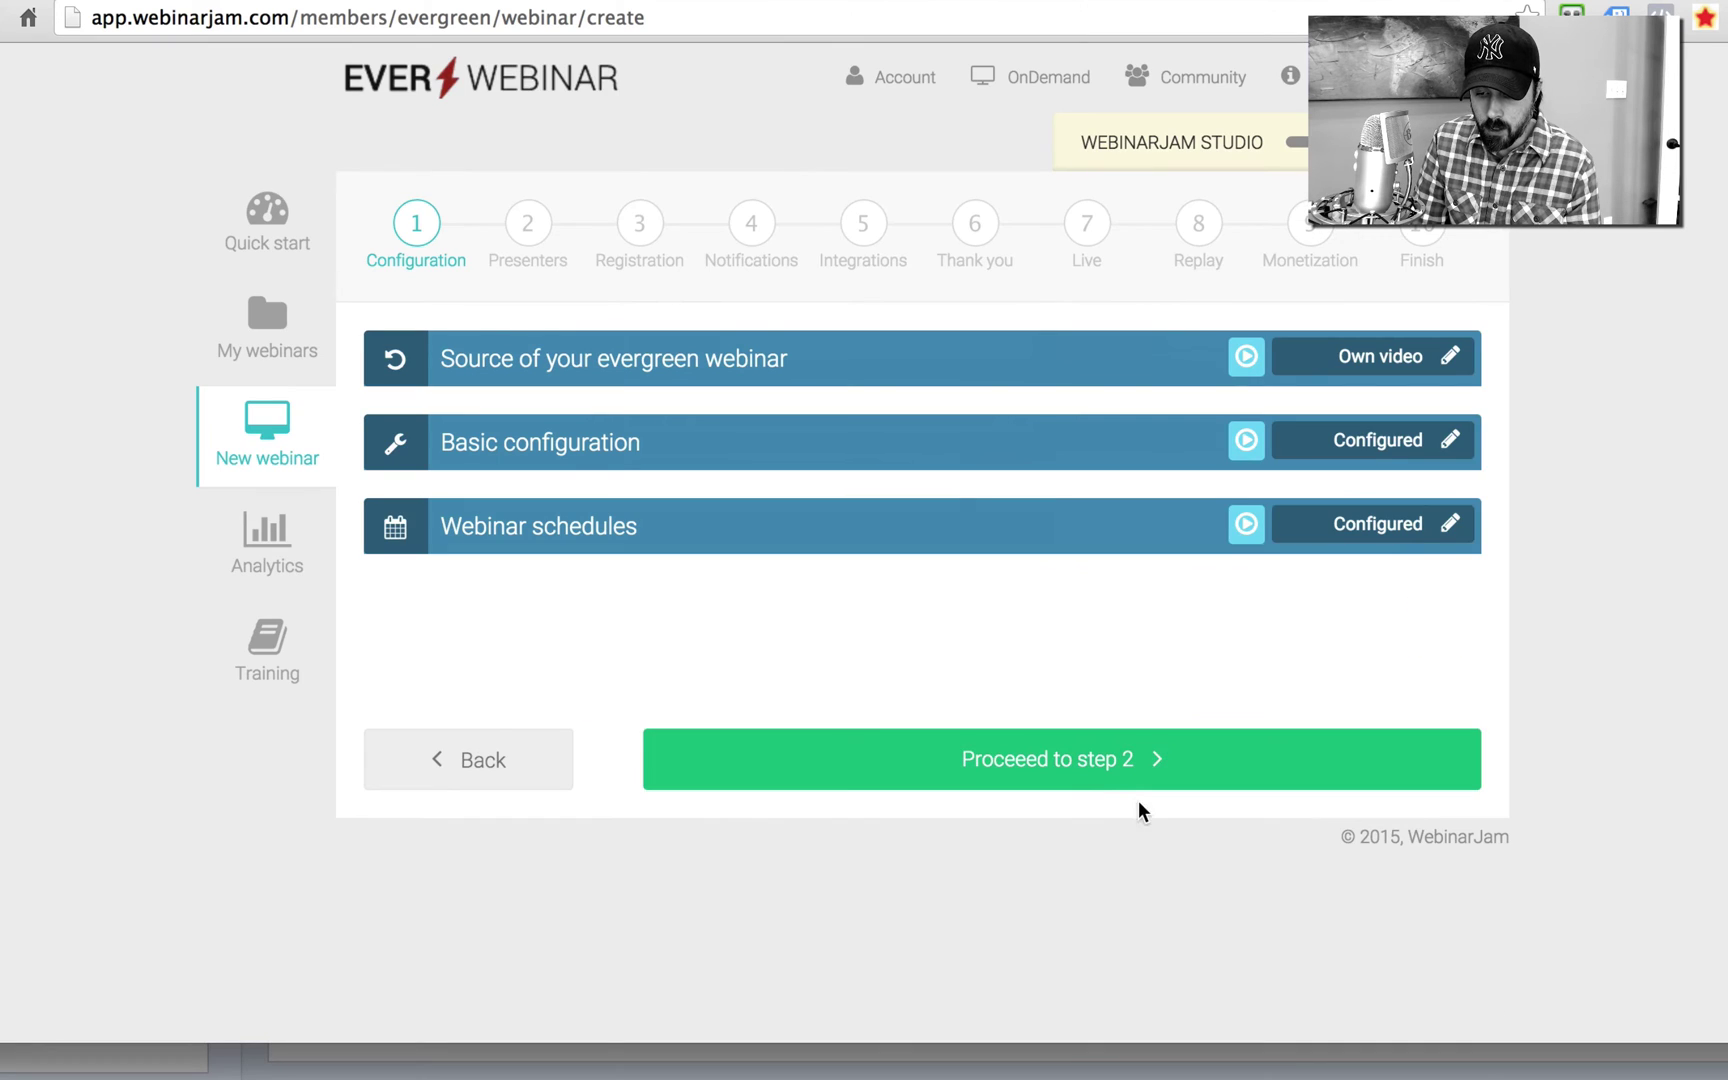
pyautogui.click(1122, 779)
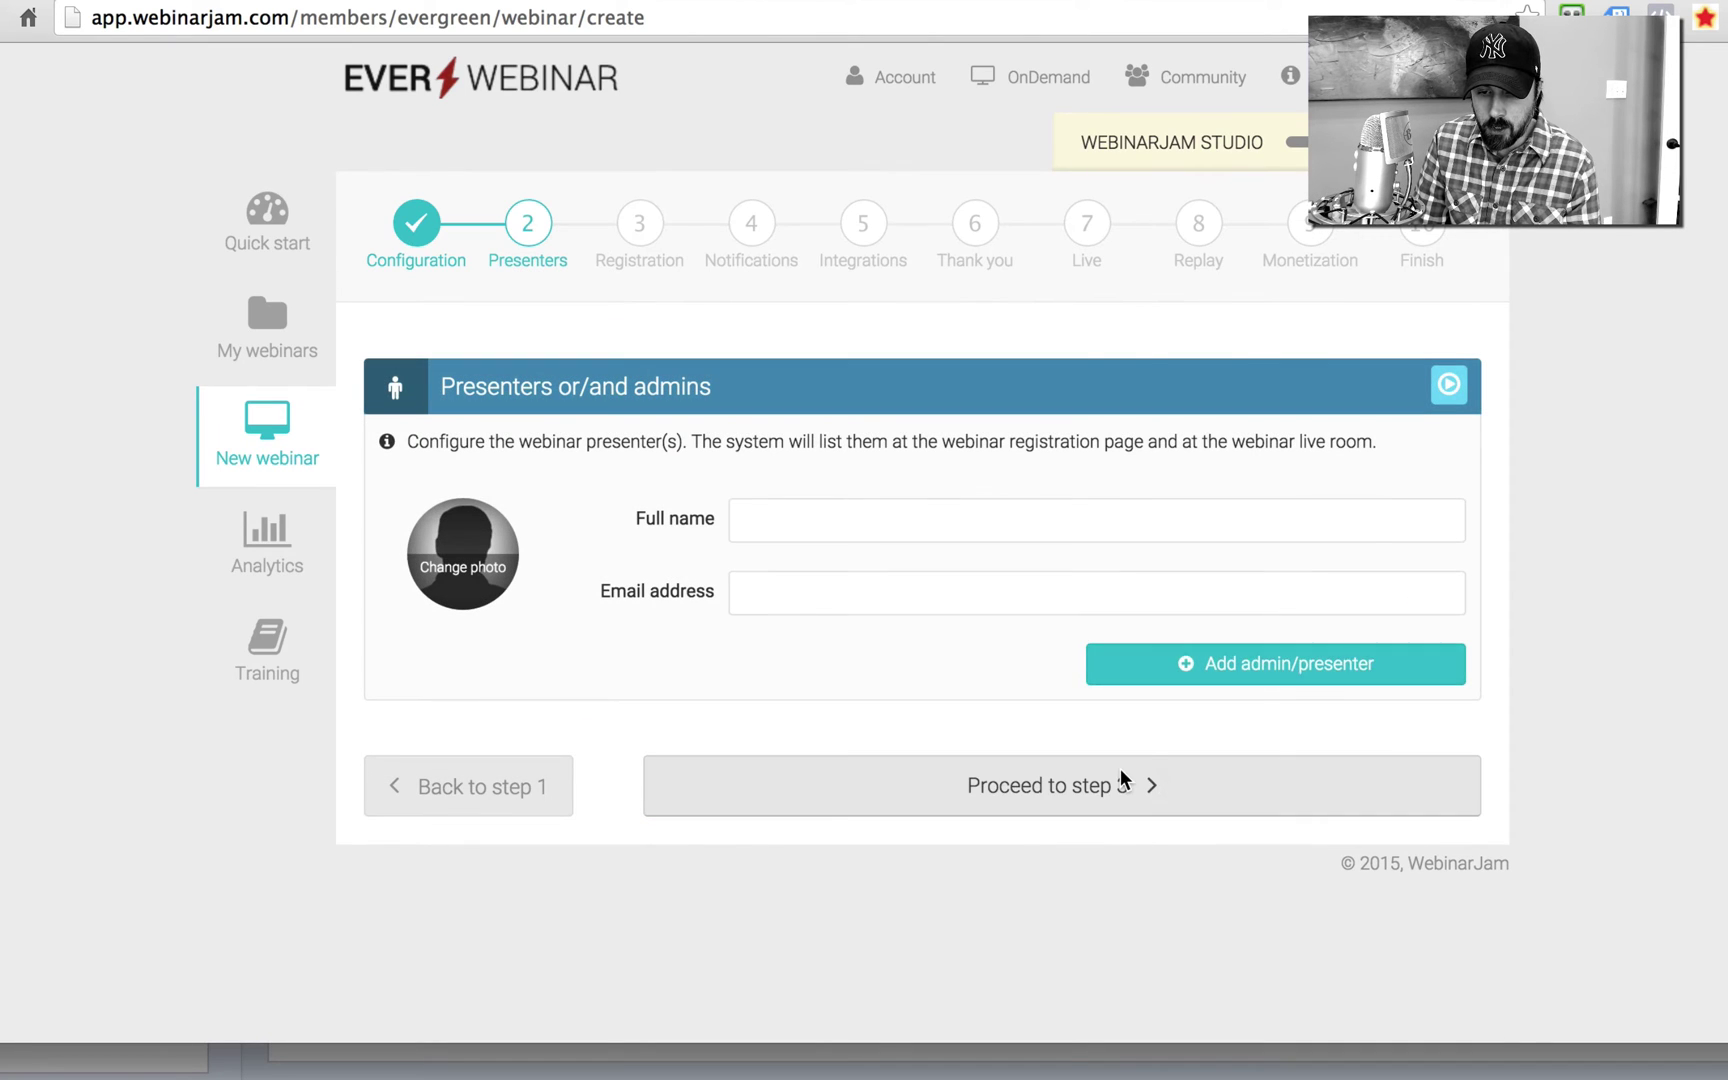
pyautogui.click(755, 512)
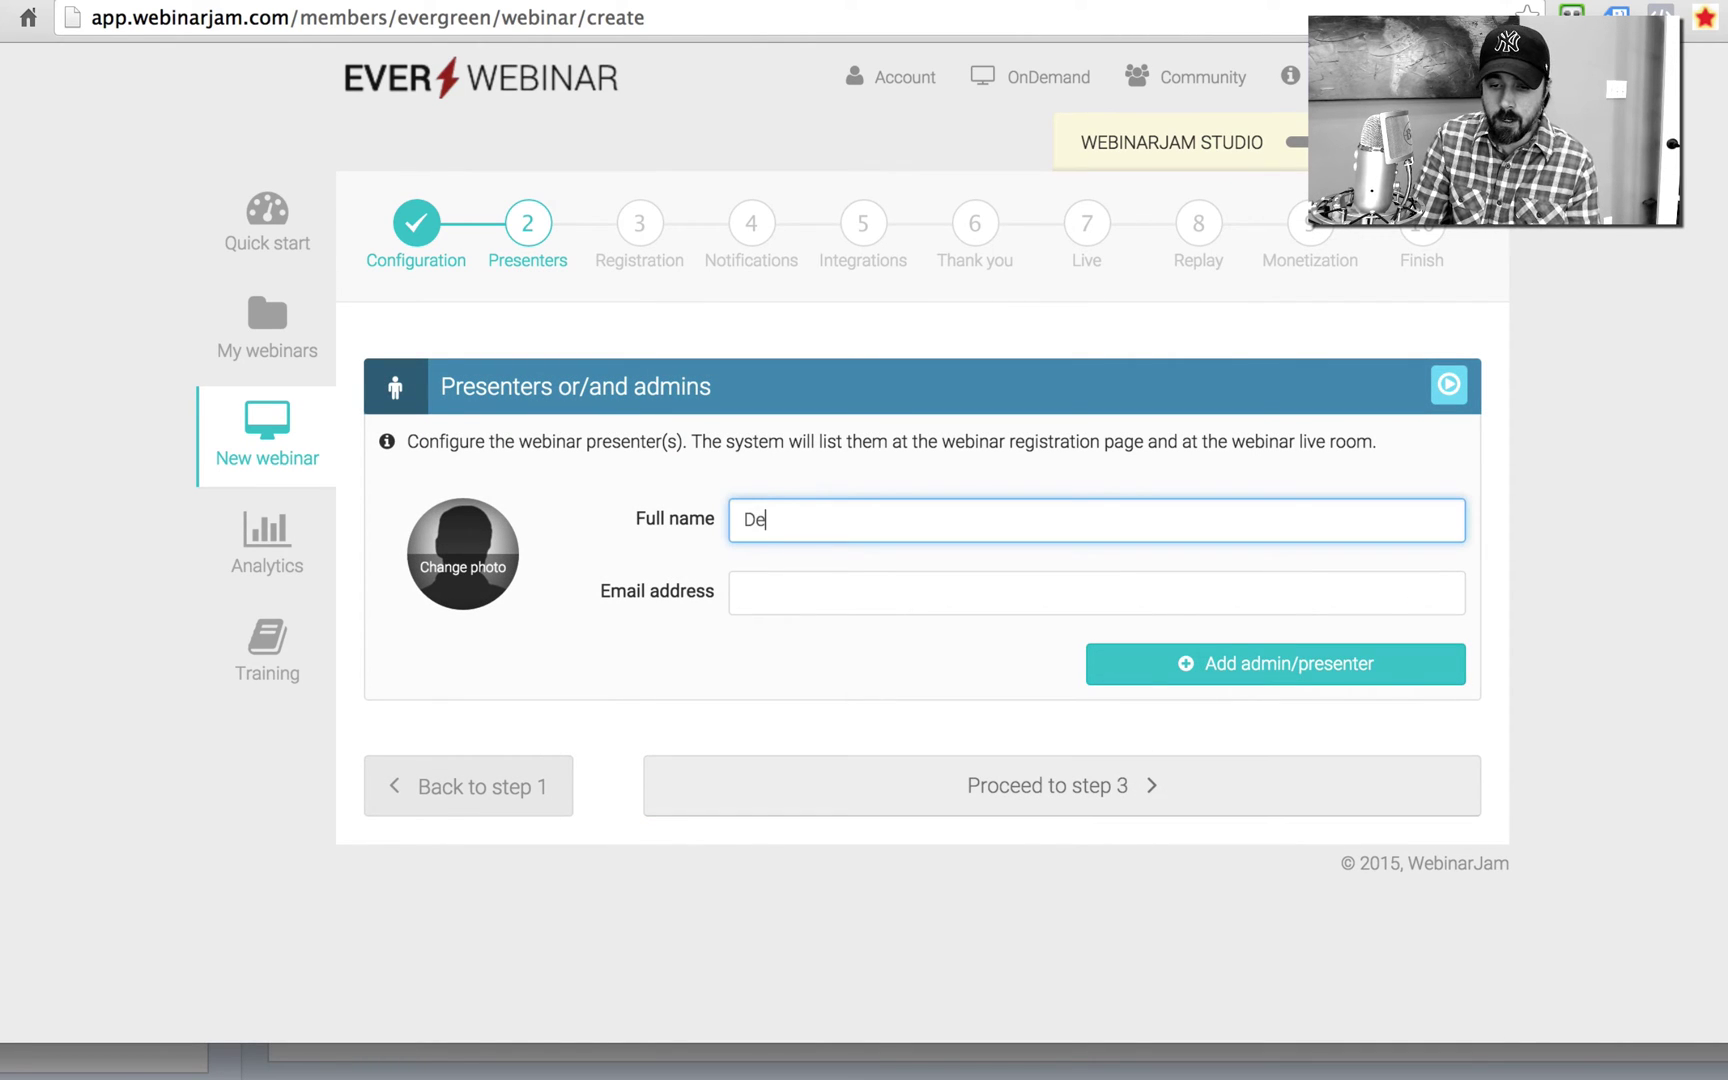
pyautogui.click(745, 592)
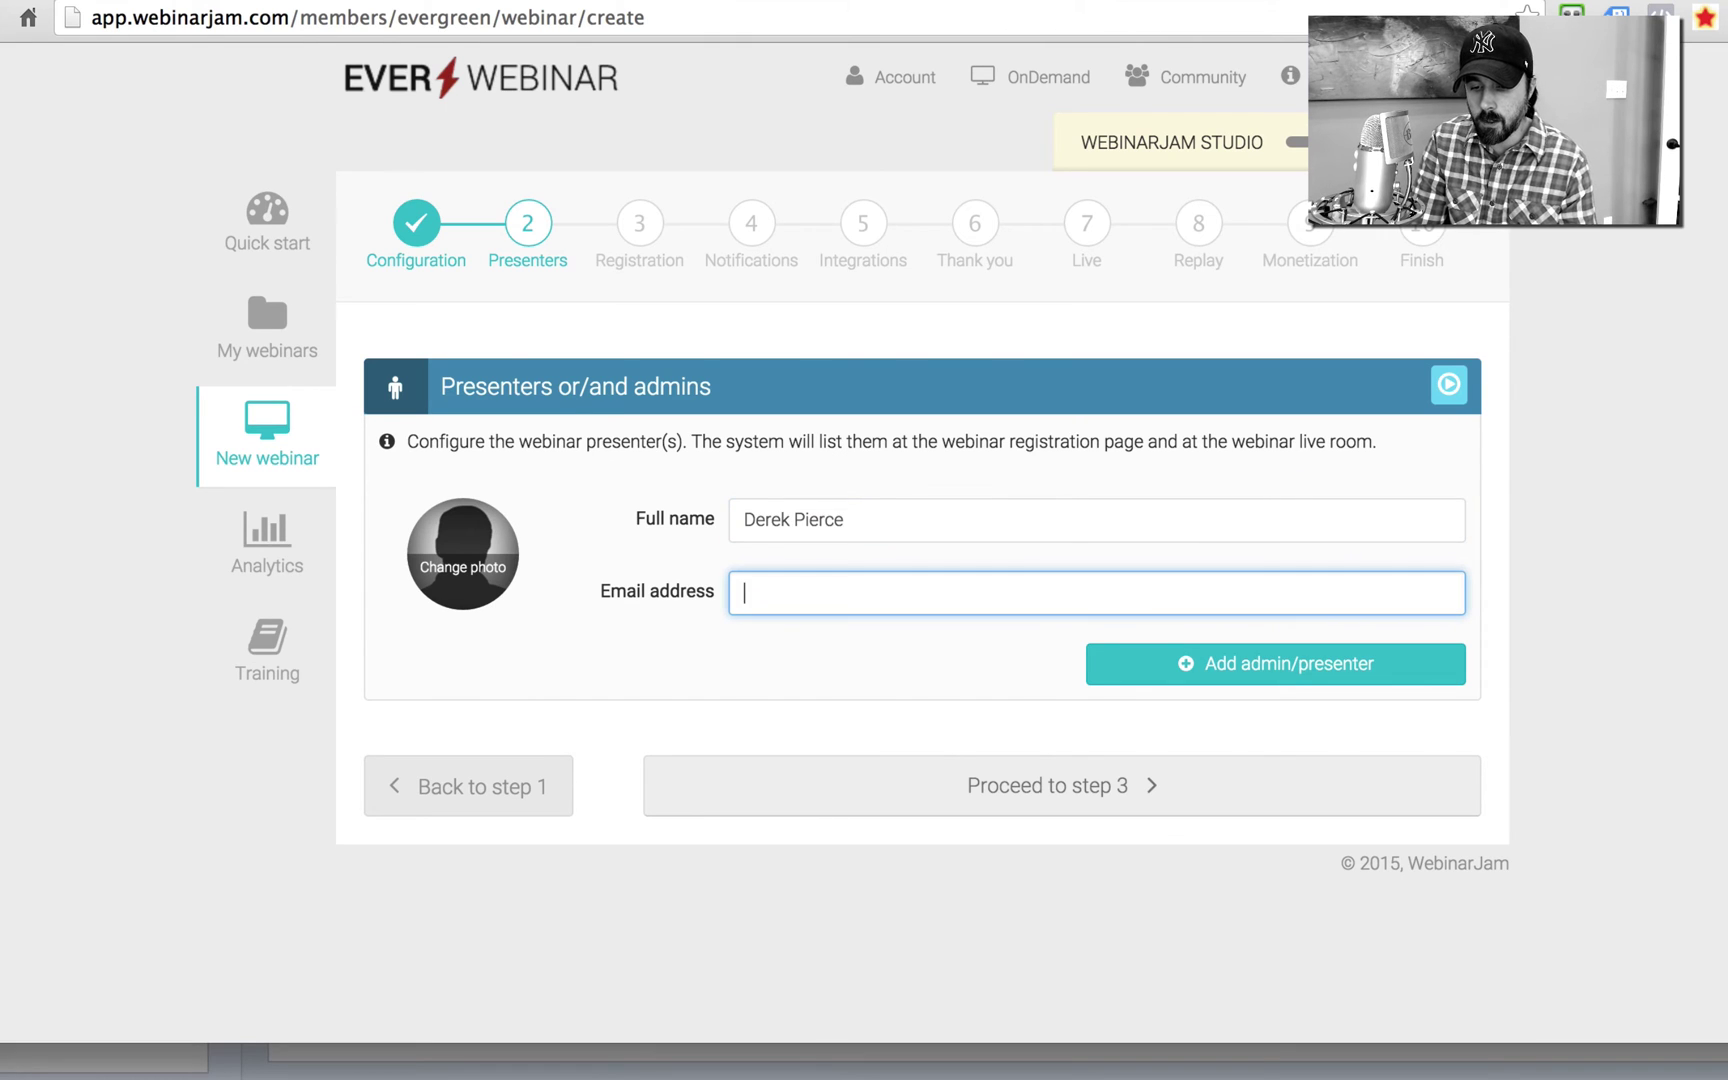
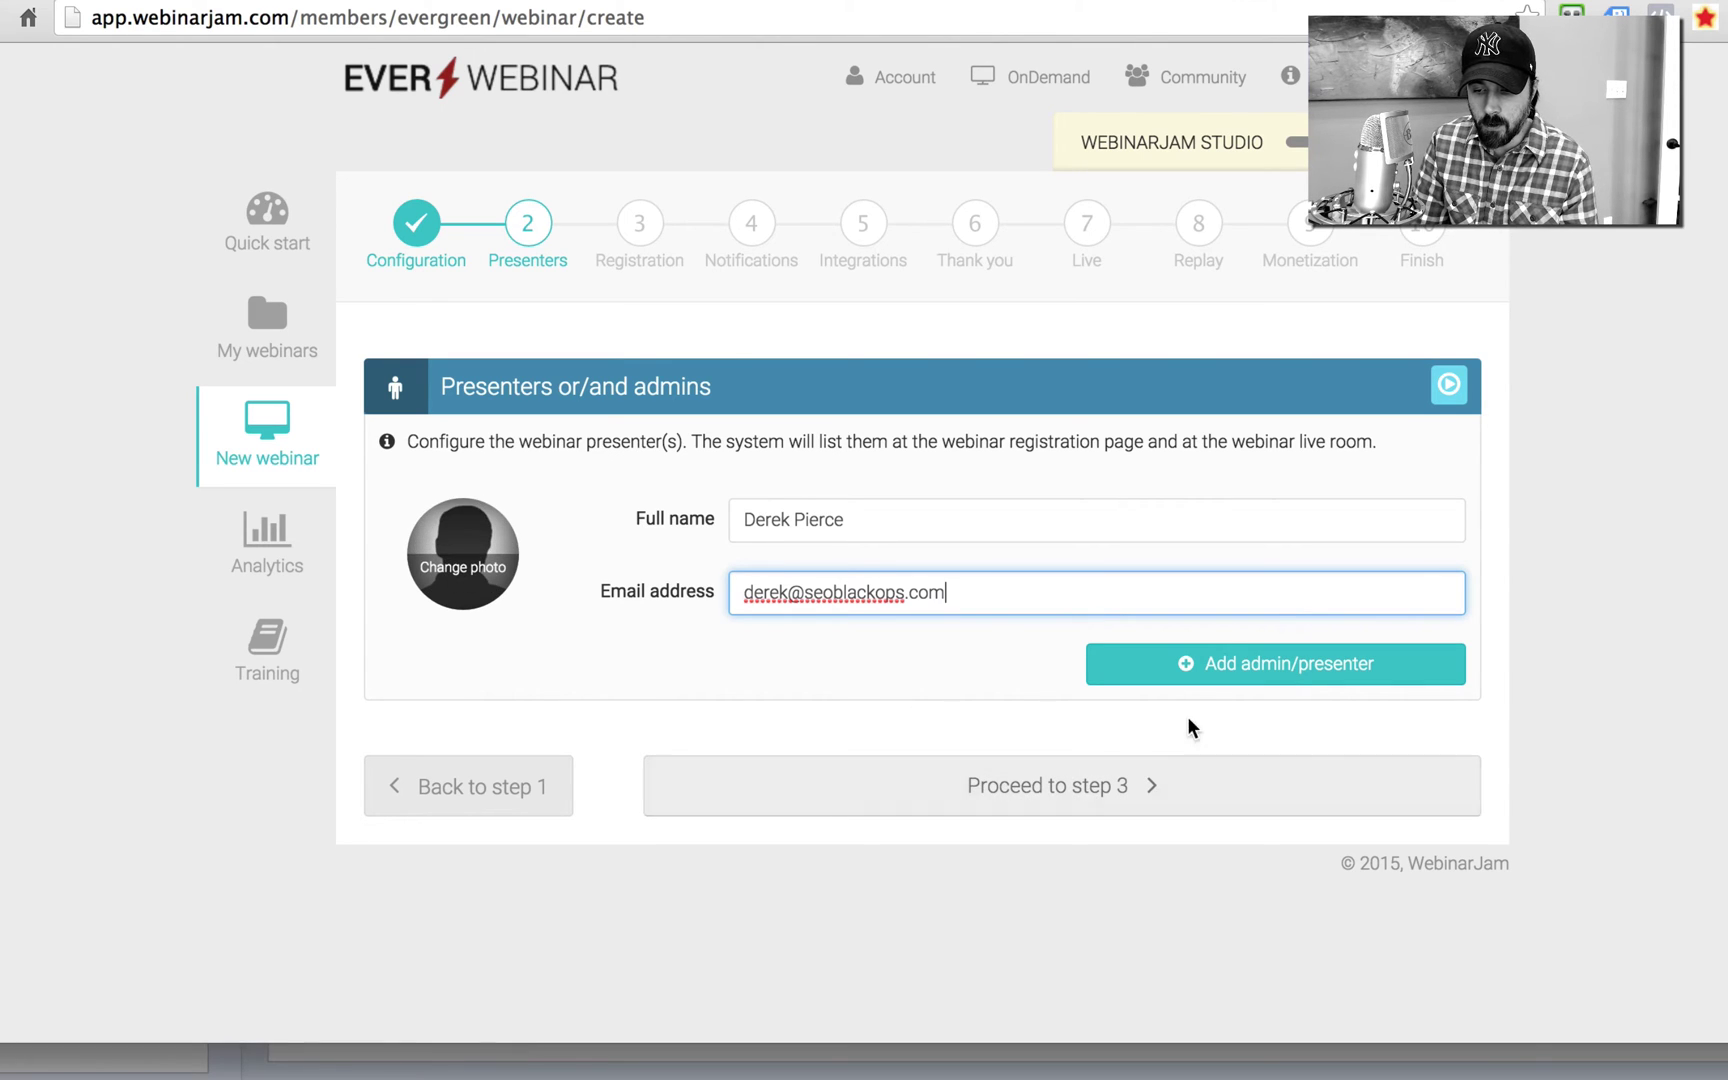
pyautogui.click(1209, 685)
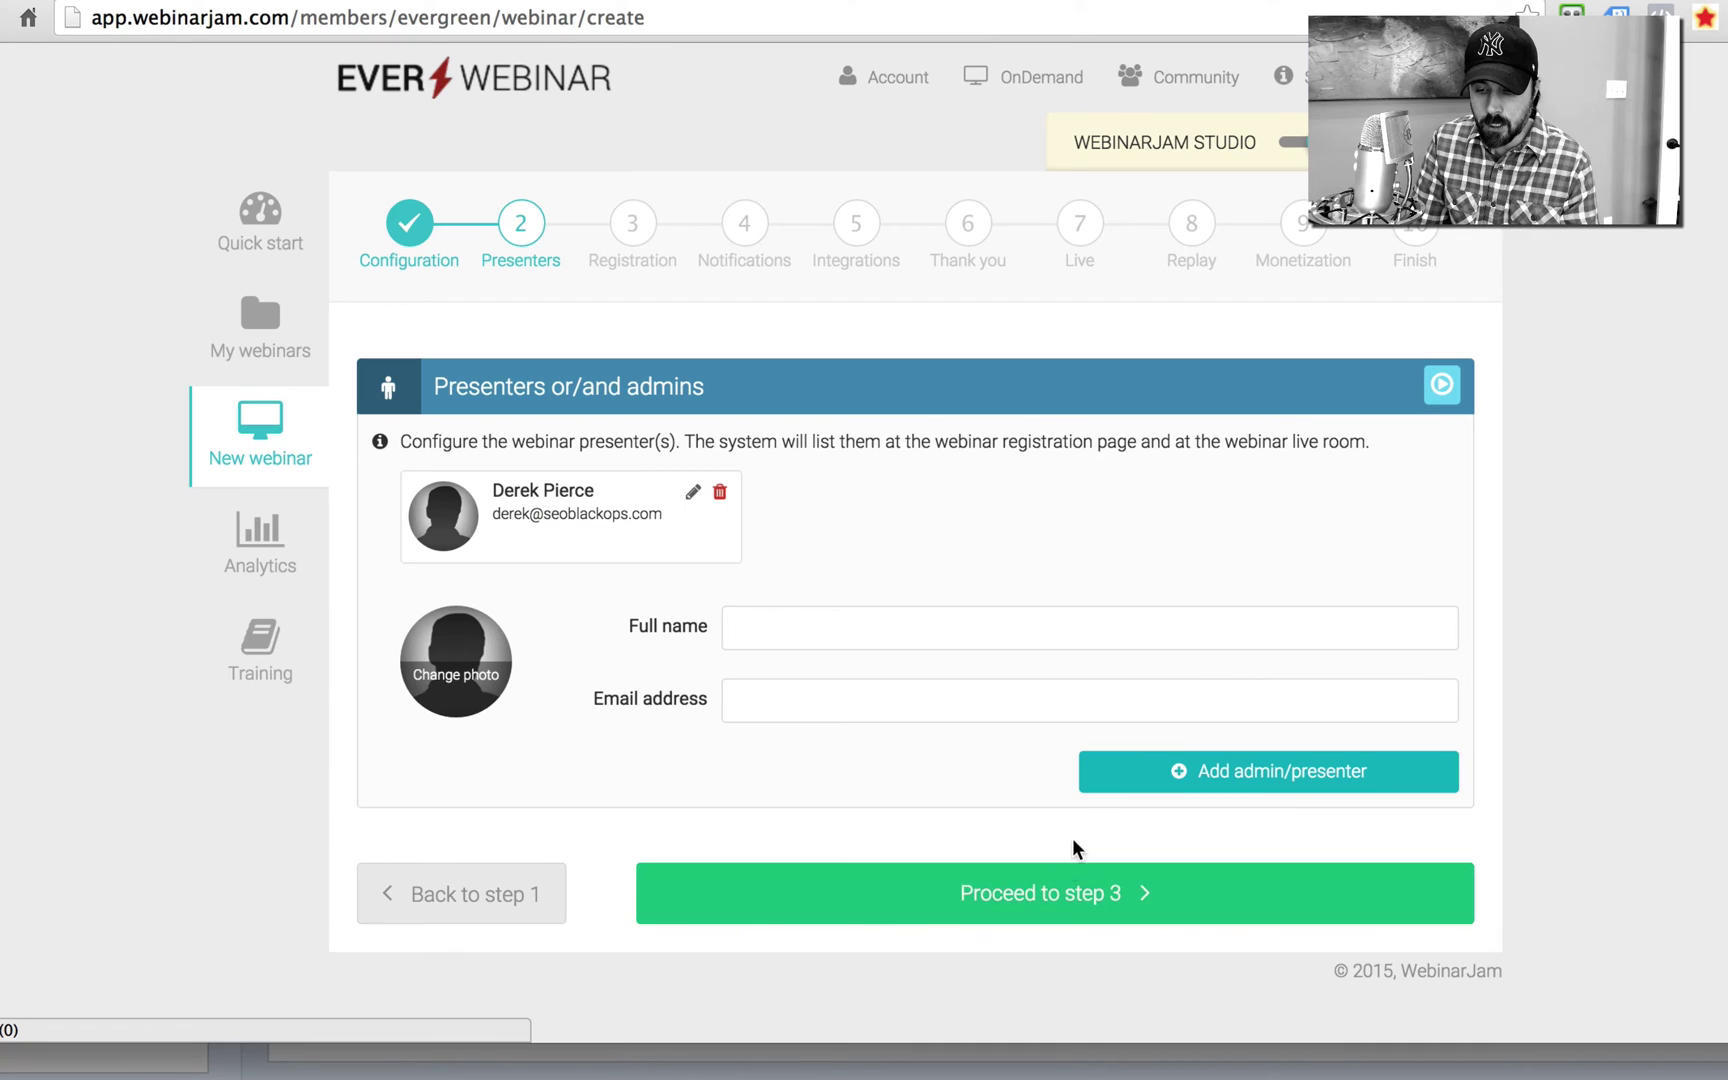
pyautogui.click(1063, 885)
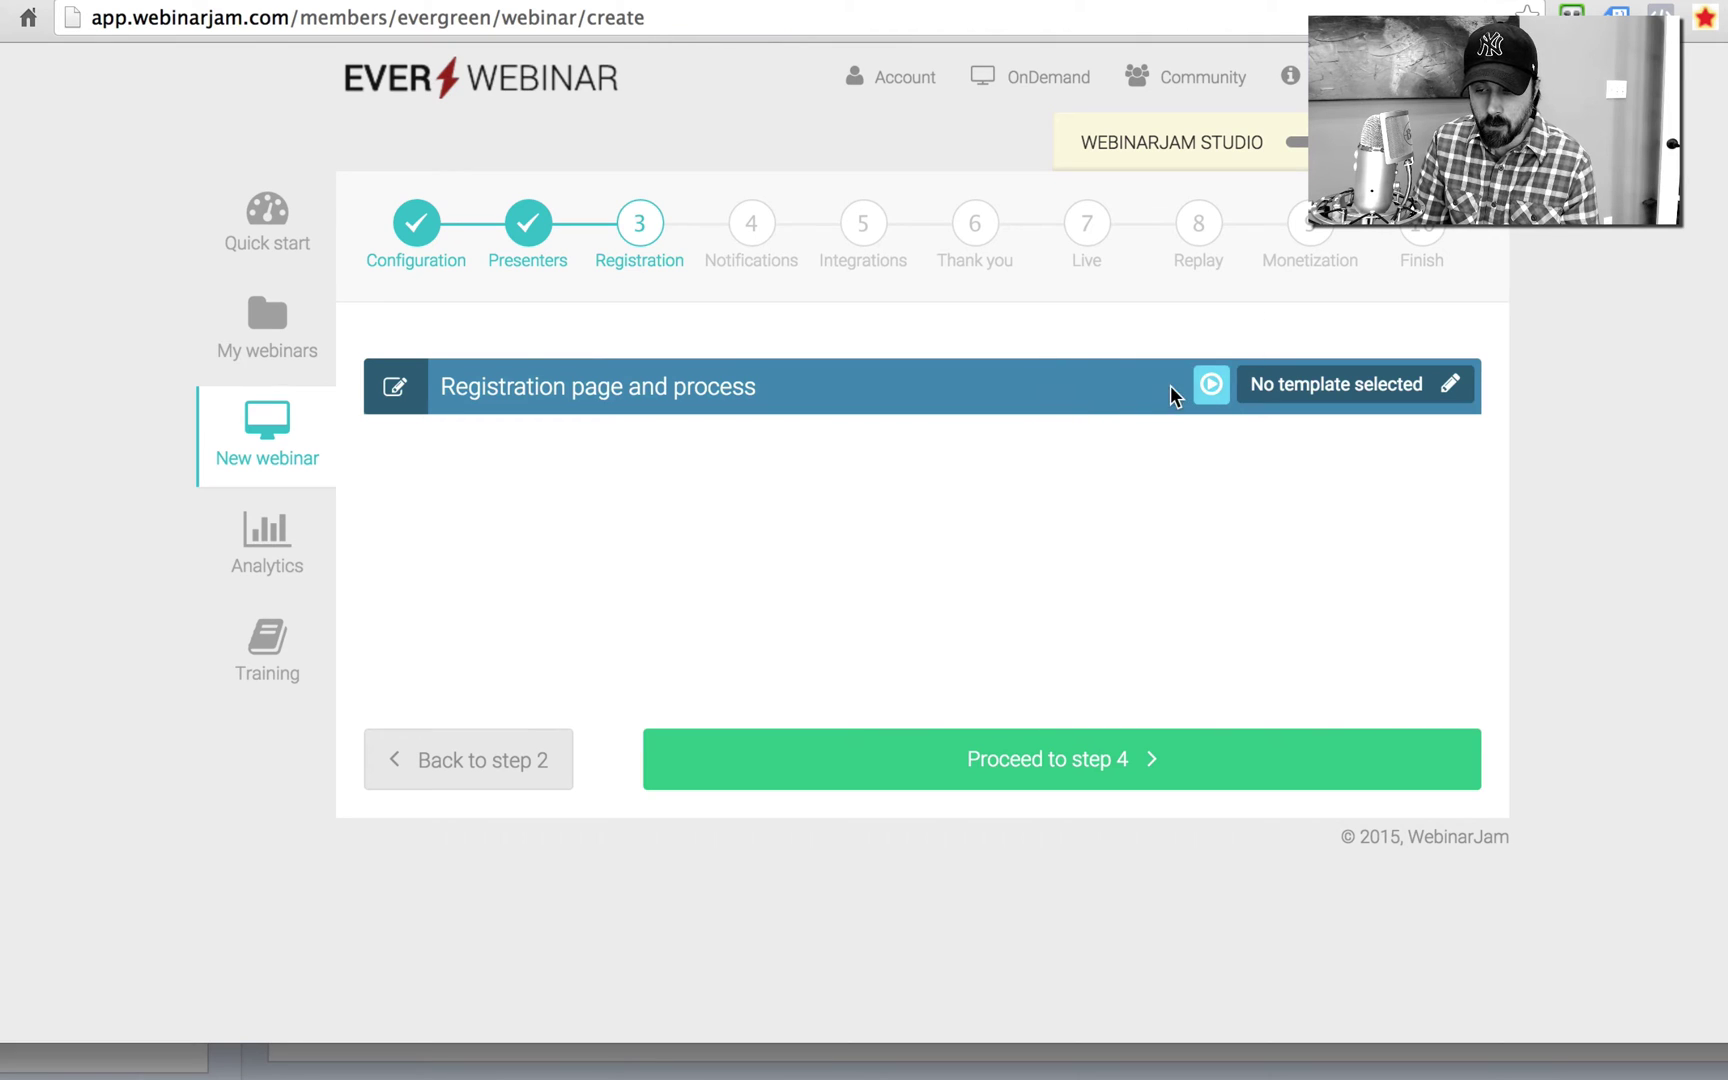
# Step: Select the city-skyline registration template with the 39% opt-in ratio
pyautogui.click(1447, 390)
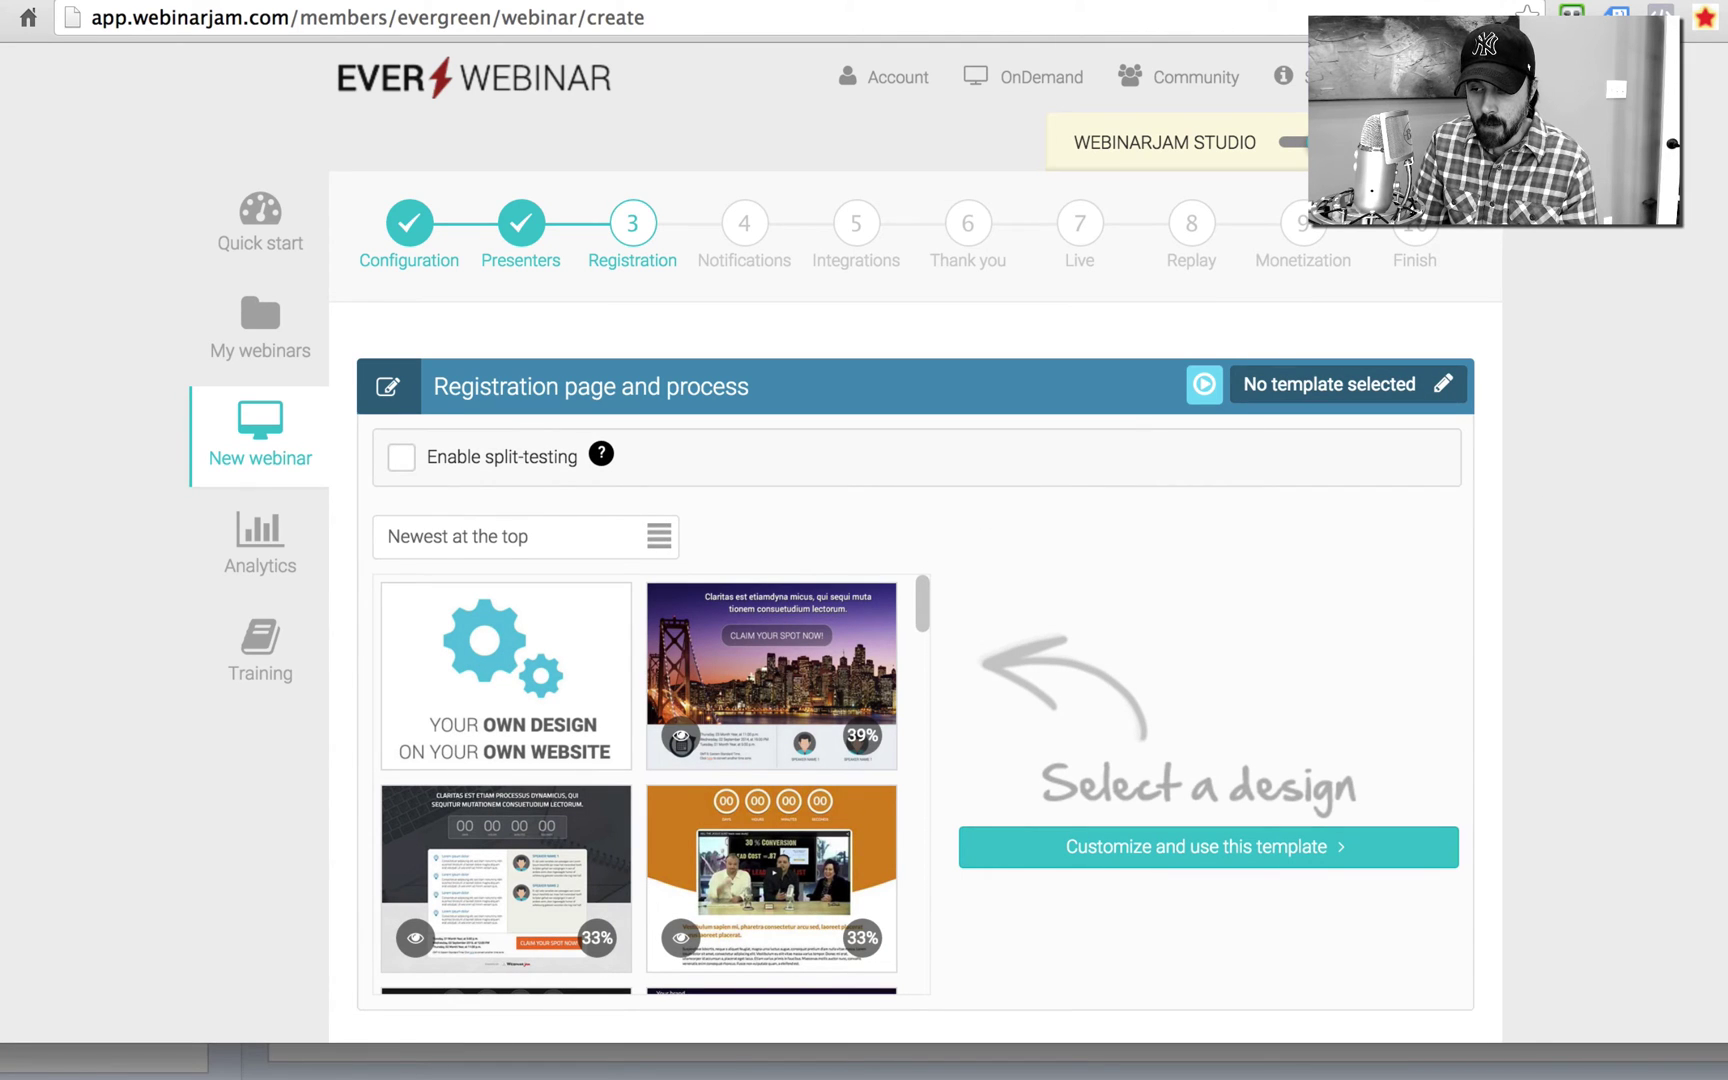
pyautogui.scroll(-3, 888, 505)
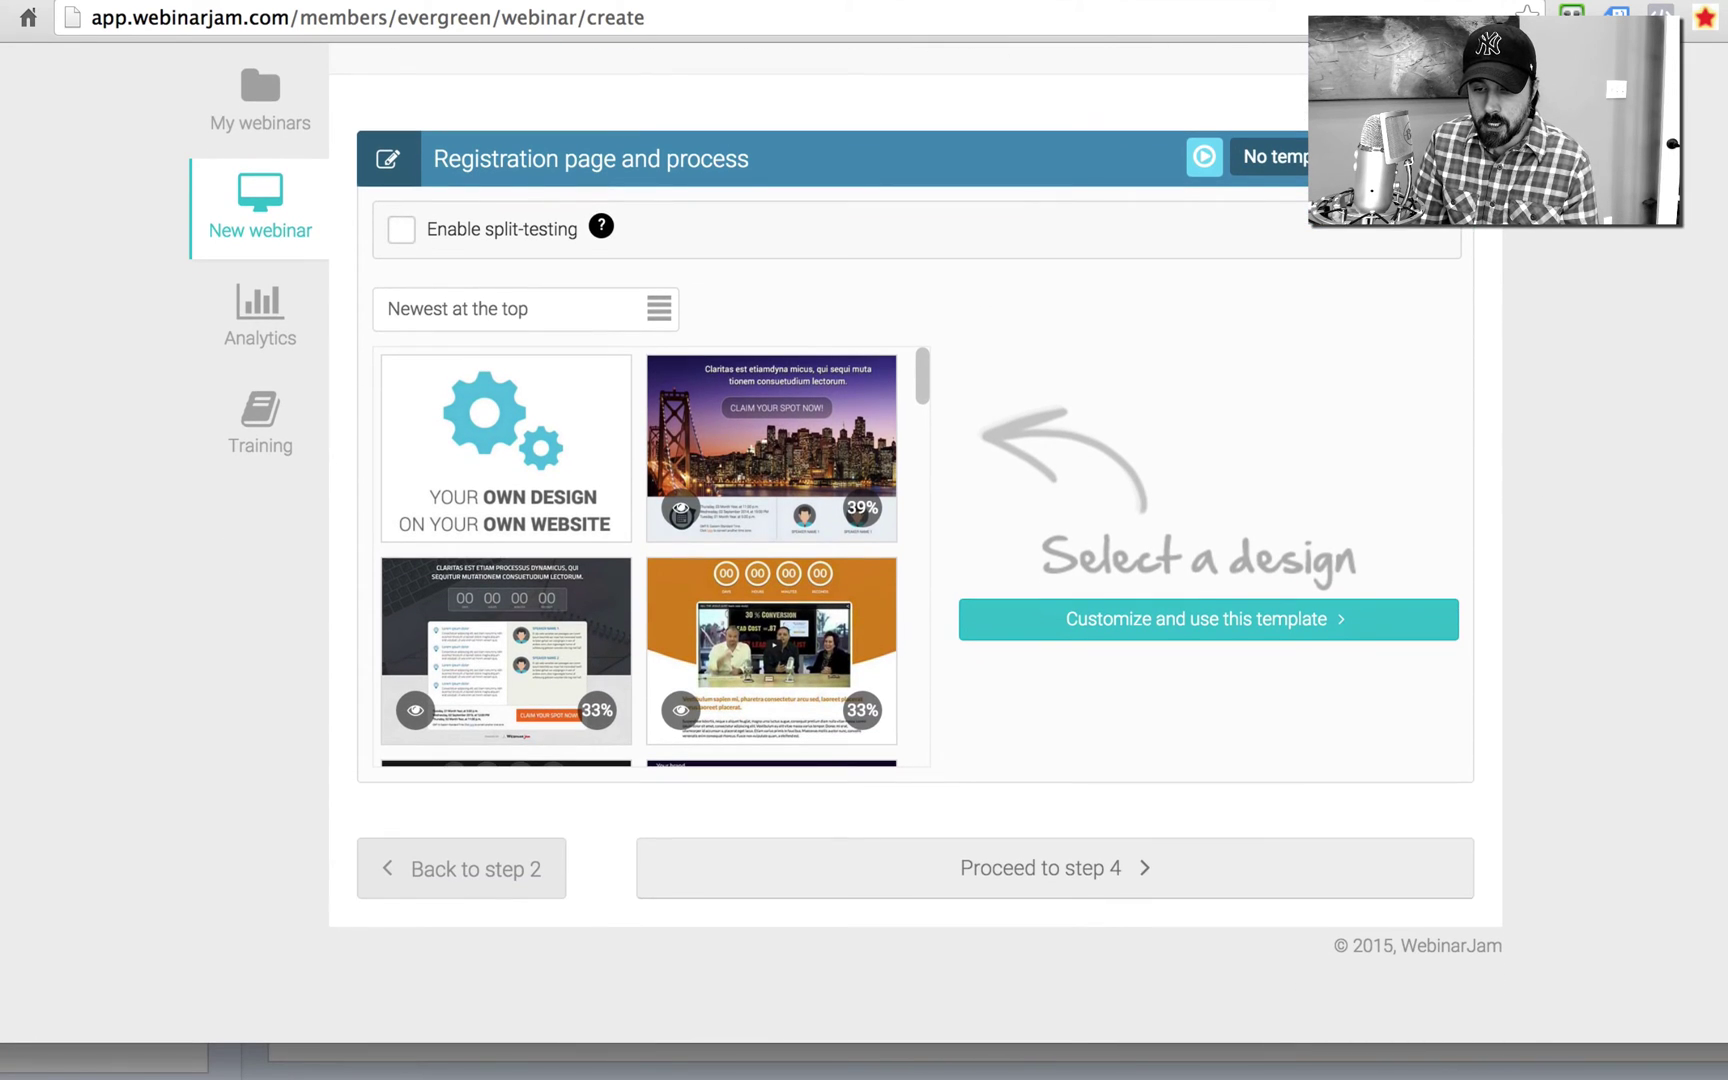
pyautogui.moveTo(868, 515)
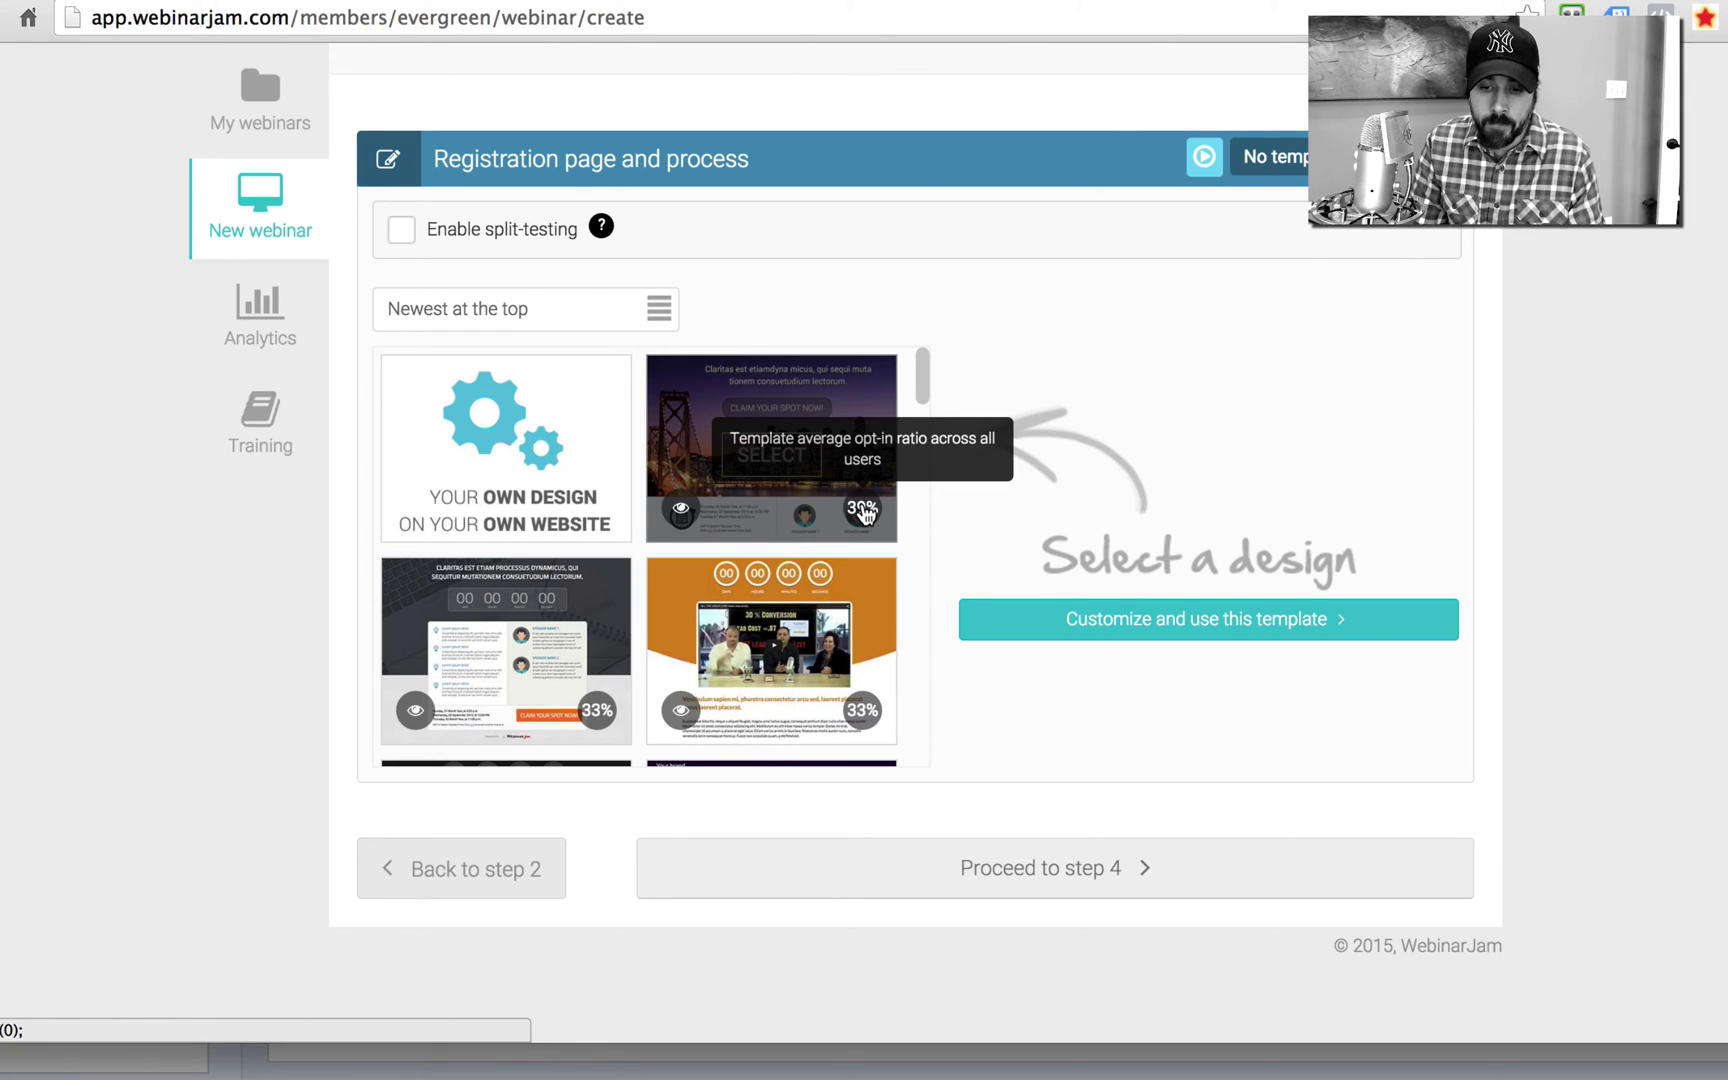
pyautogui.moveTo(921, 385); pyautogui.dragTo(933, 328)
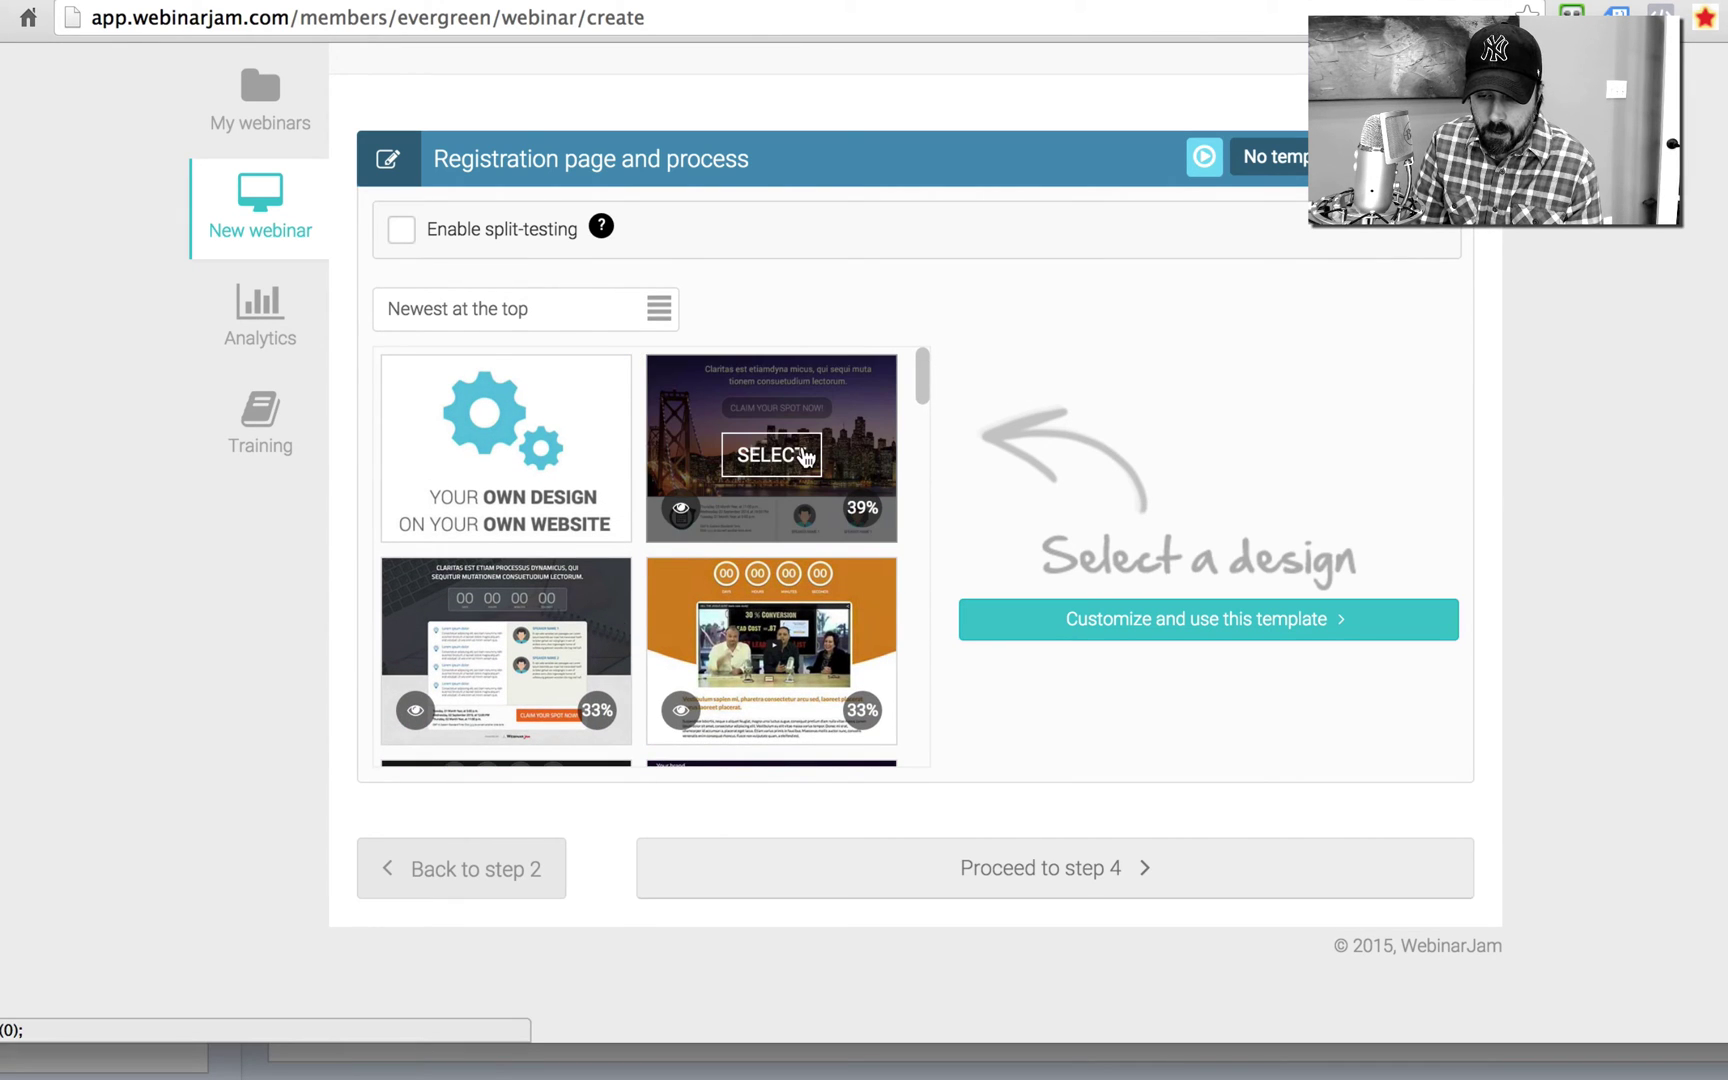
pyautogui.click(771, 455)
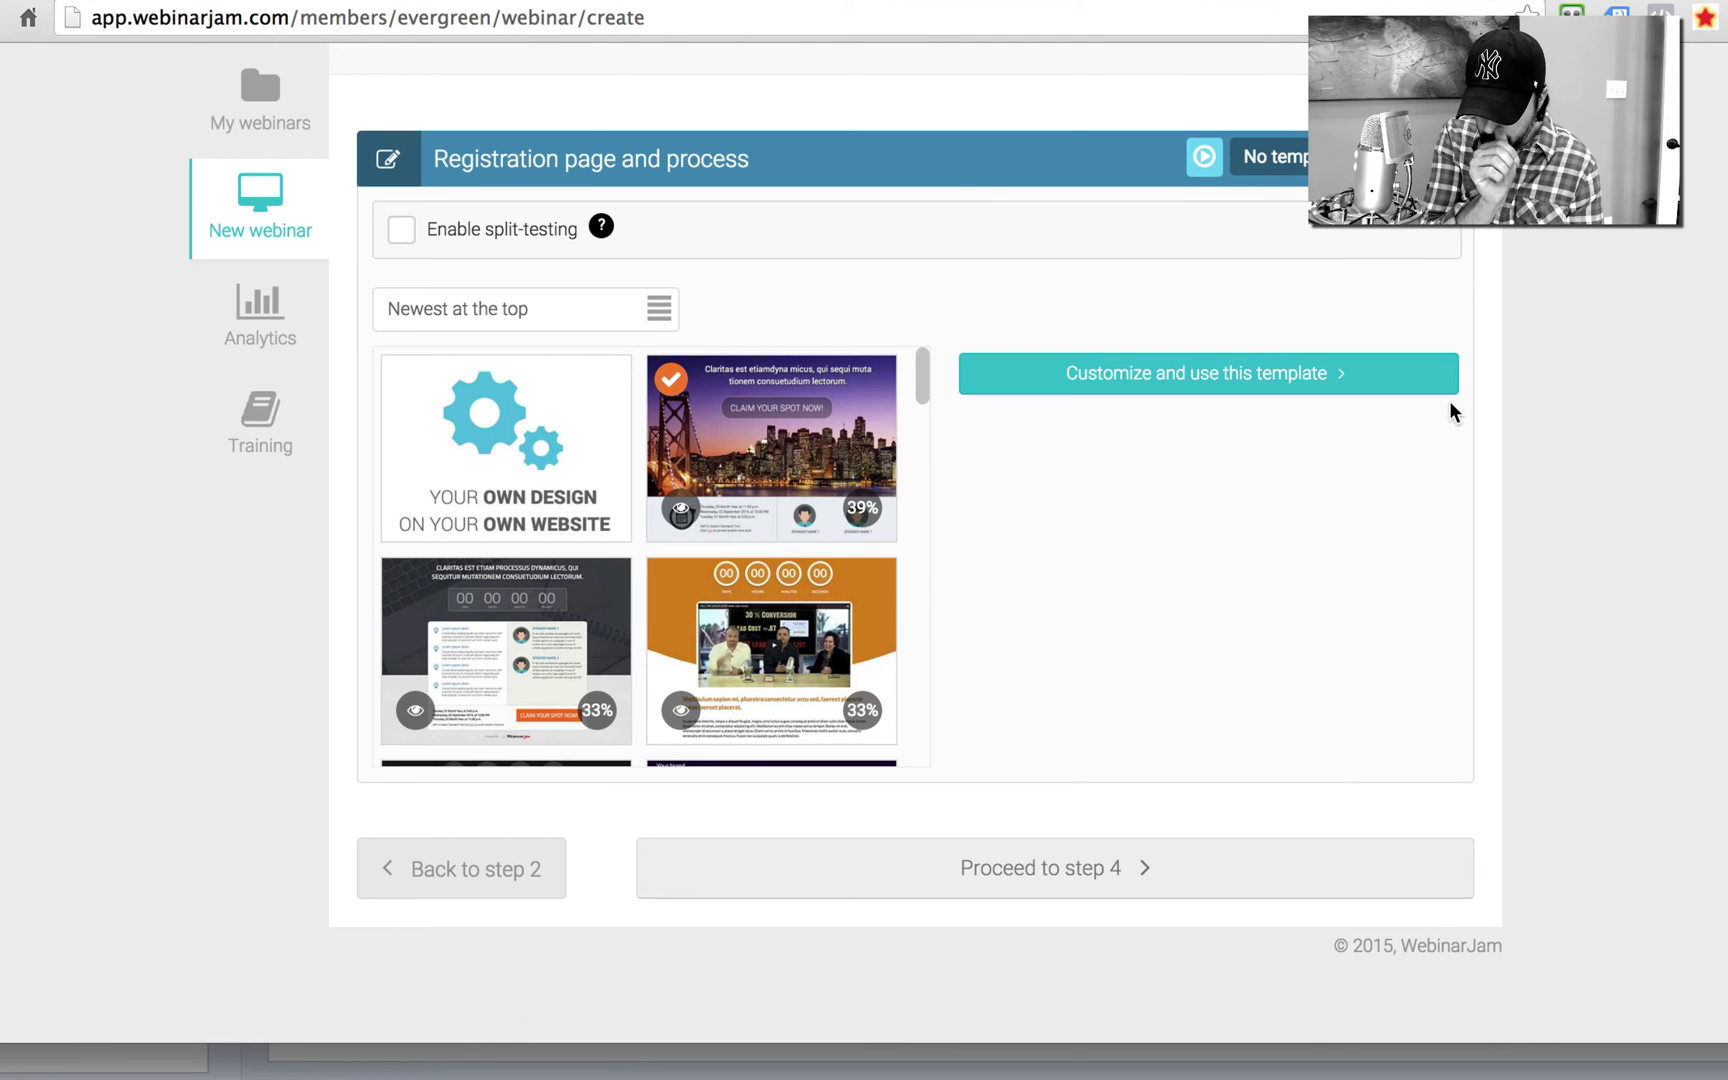
# Step: On the 39% template, enter headline 'How to Make A Gazillion Dollars in SEO' and button text, then try saving
pyautogui.click(1142, 386)
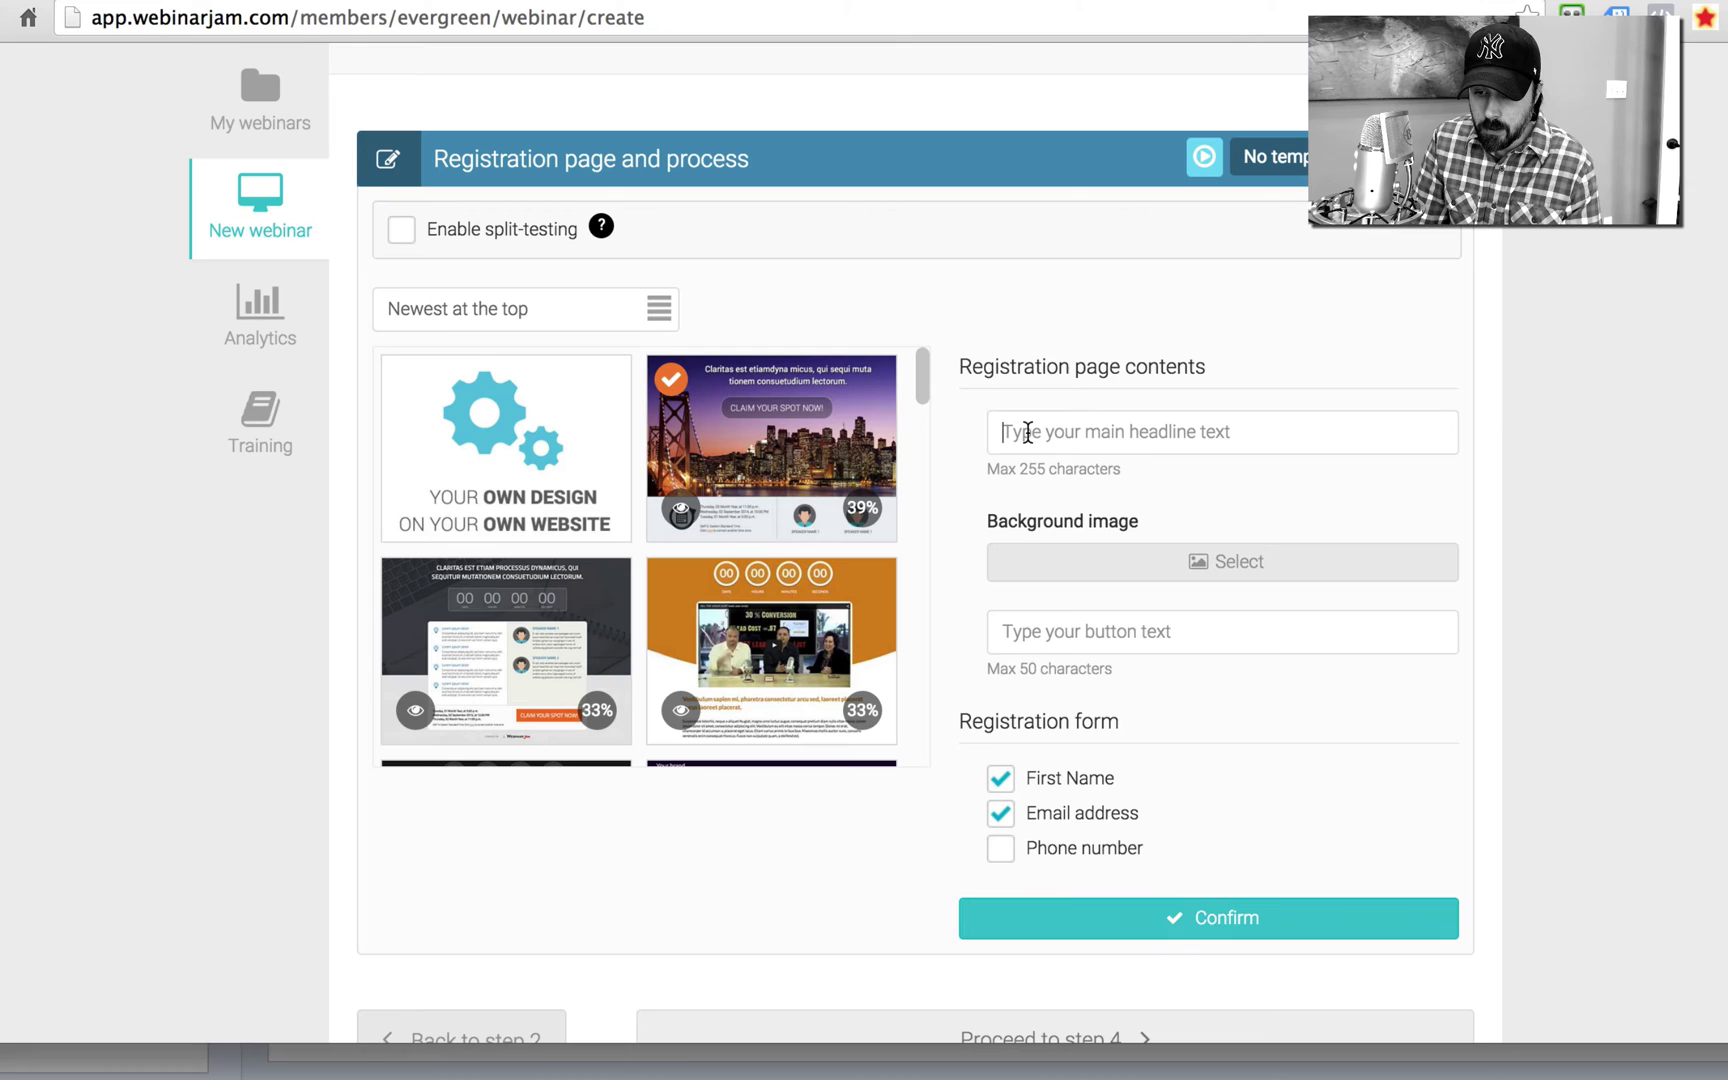
pyautogui.click(1027, 432)
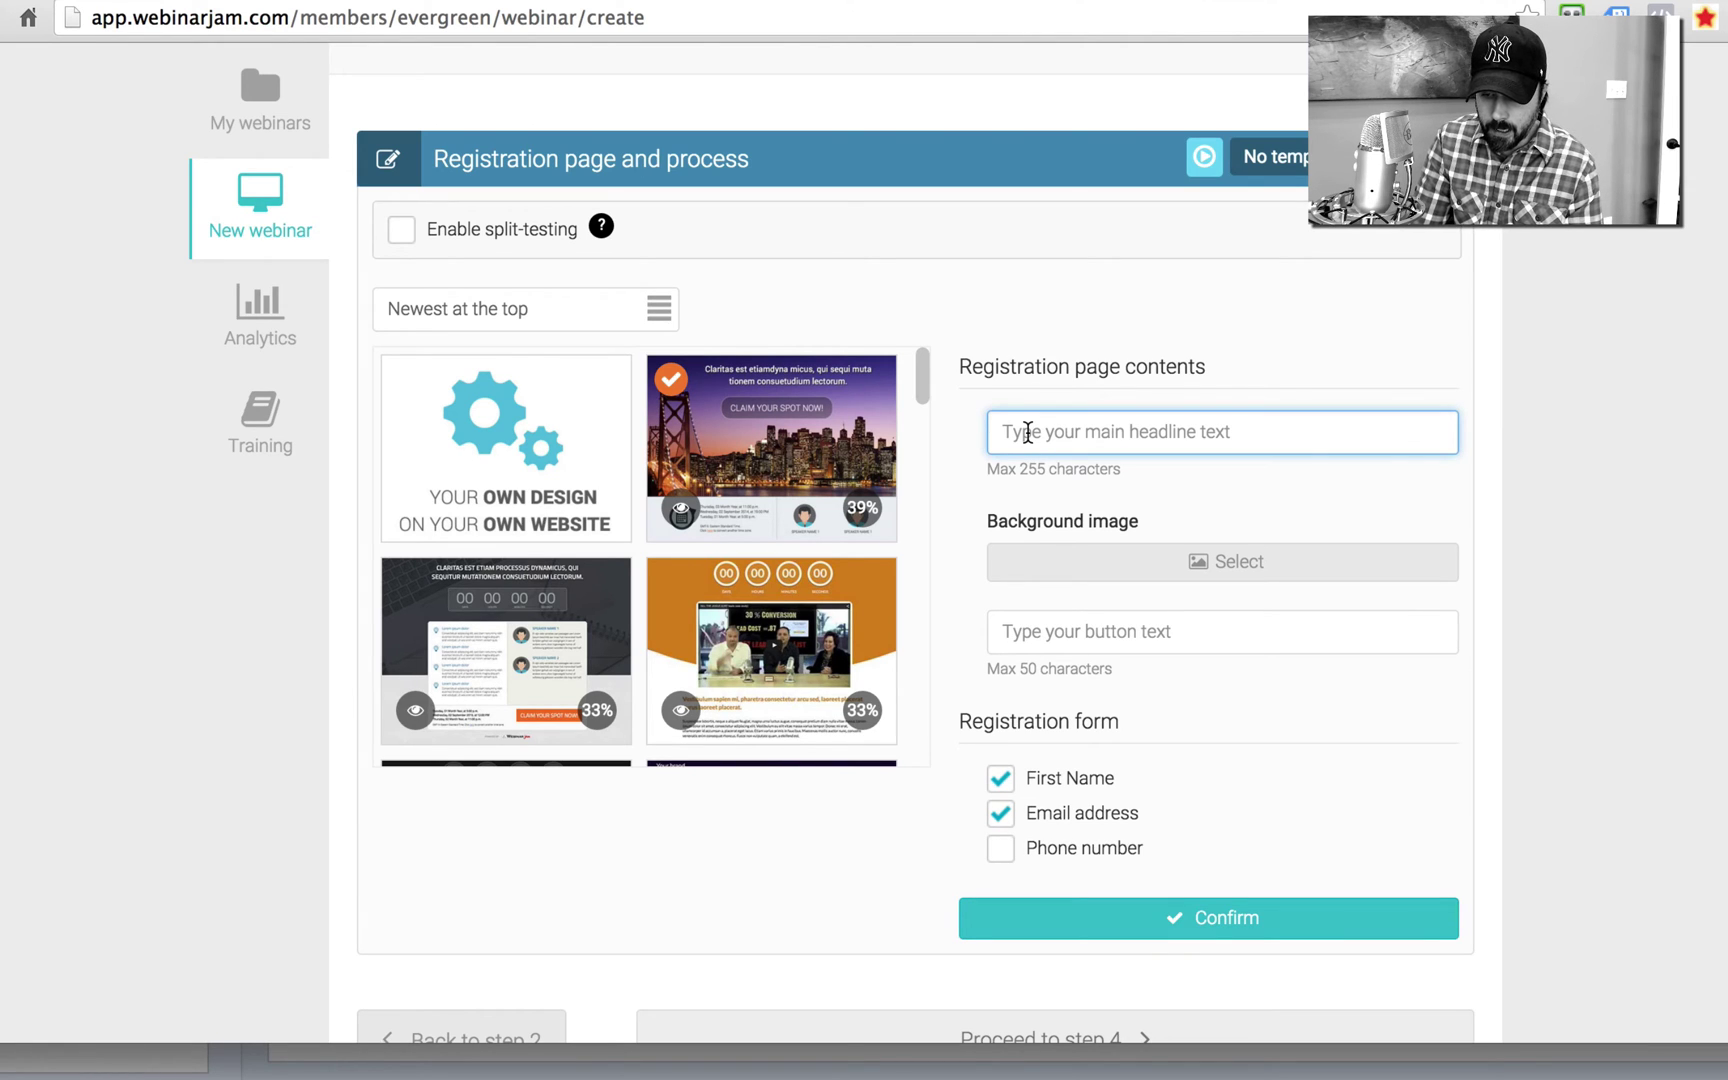
pyautogui.write('How to Make')
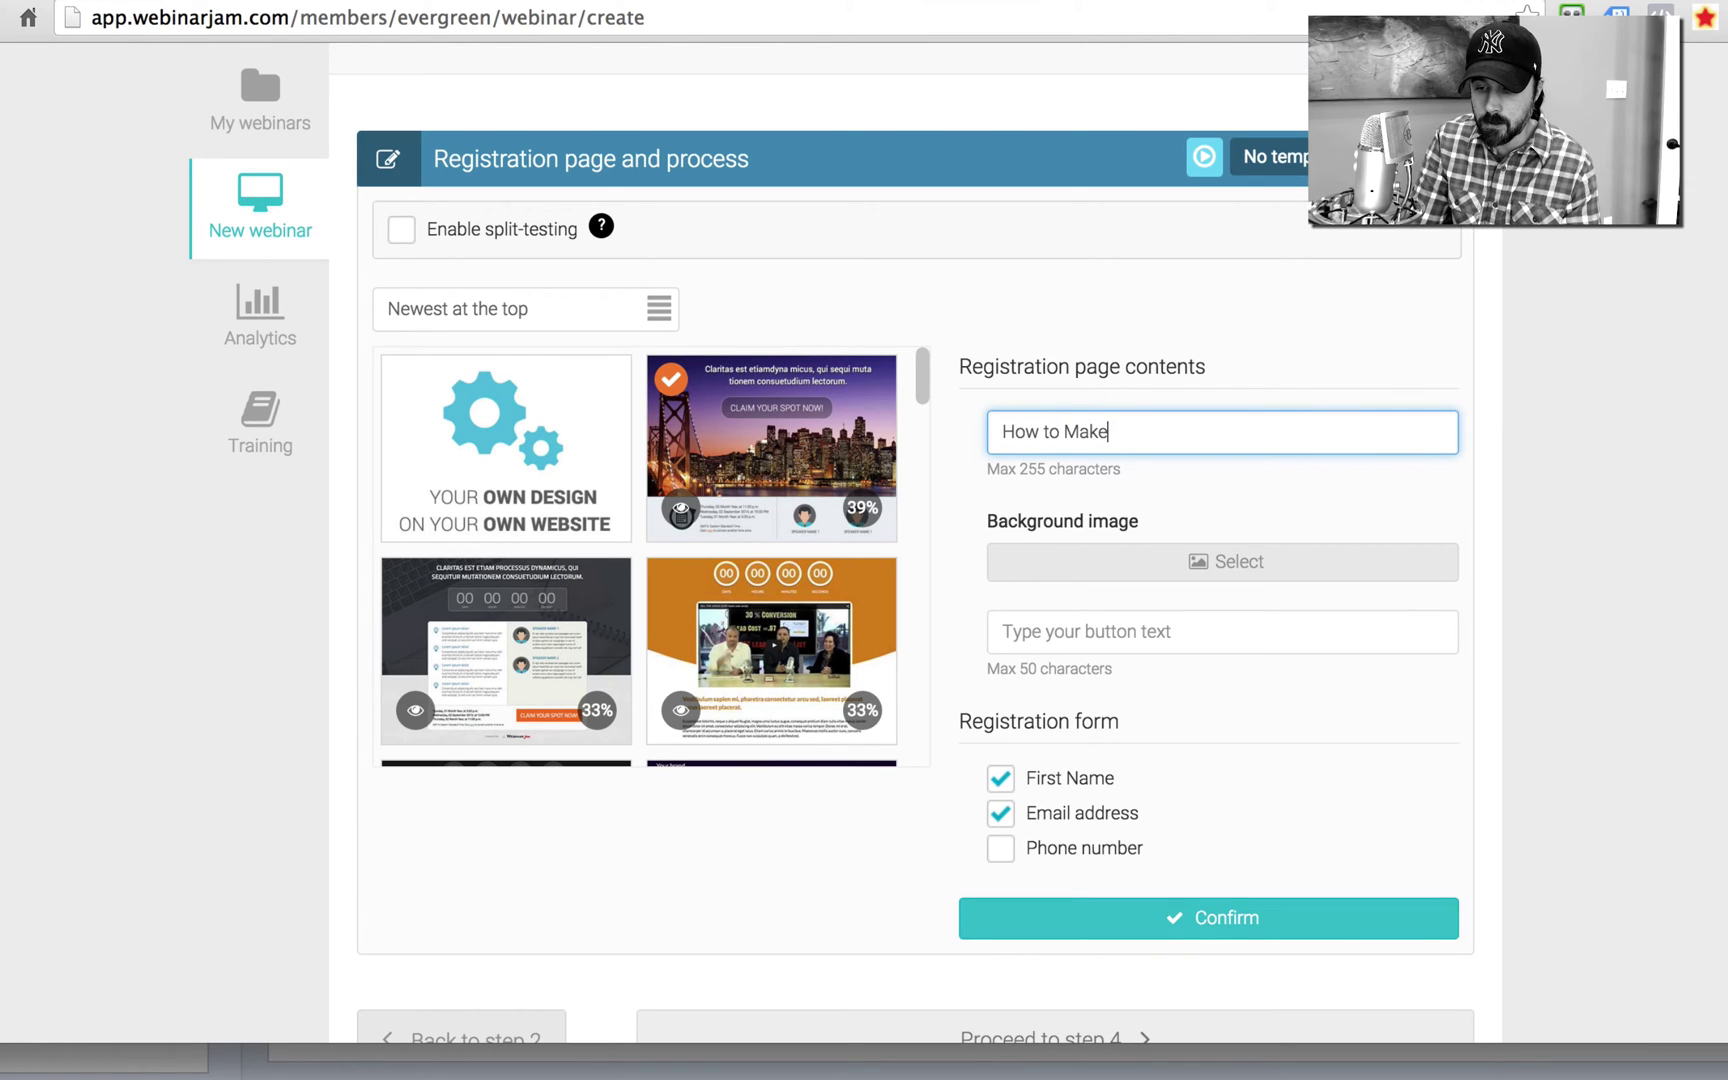
pyautogui.write(' A Gazill')
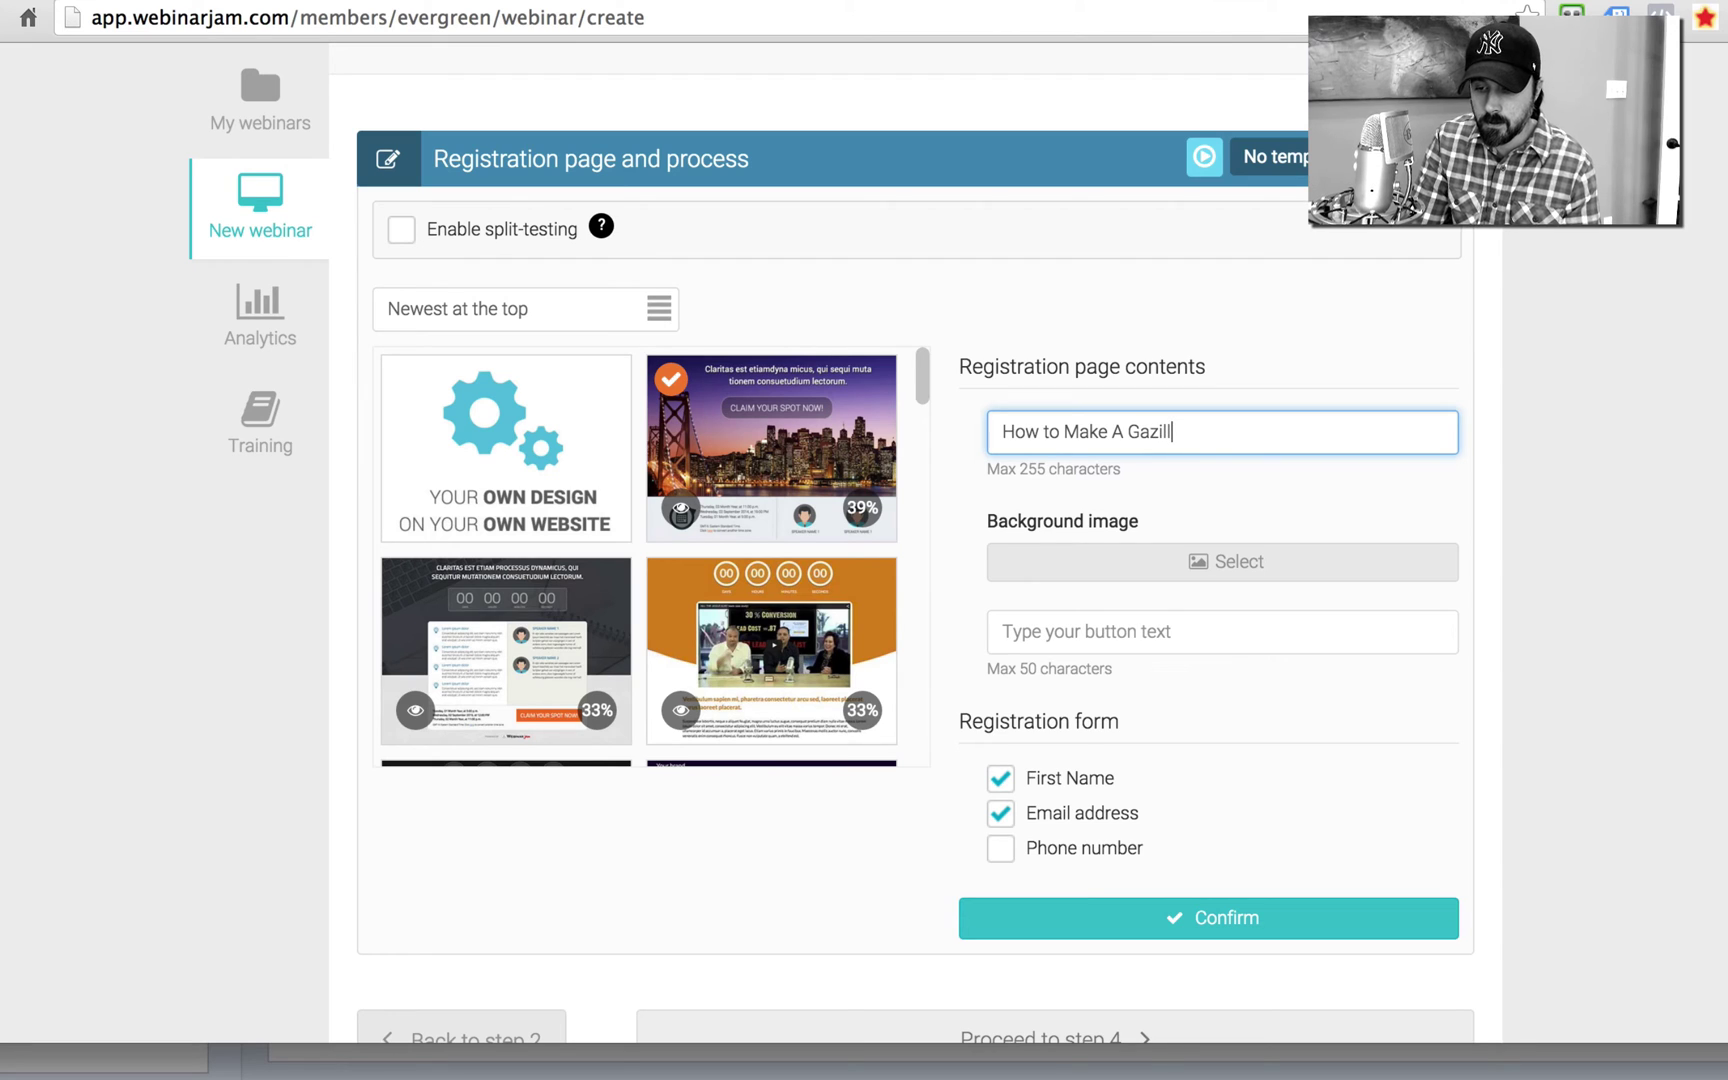
pyautogui.write('ion Dollars in')
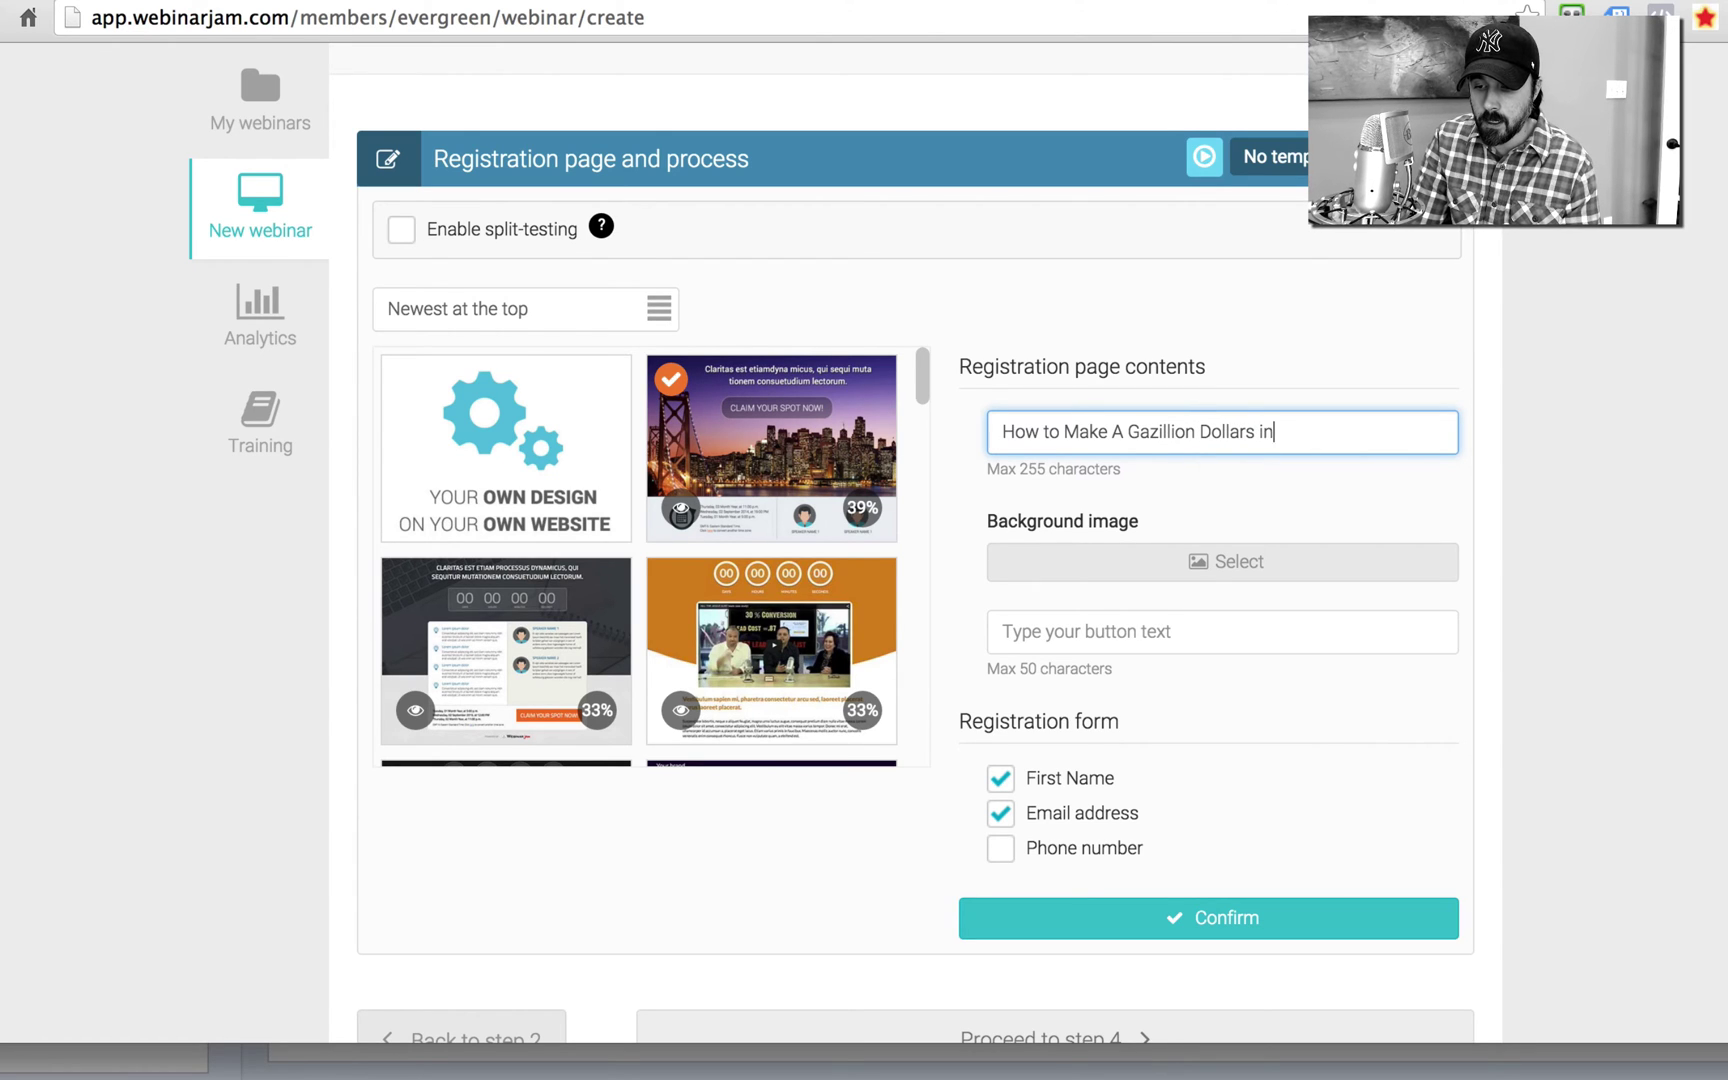
pyautogui.write(' SEO')
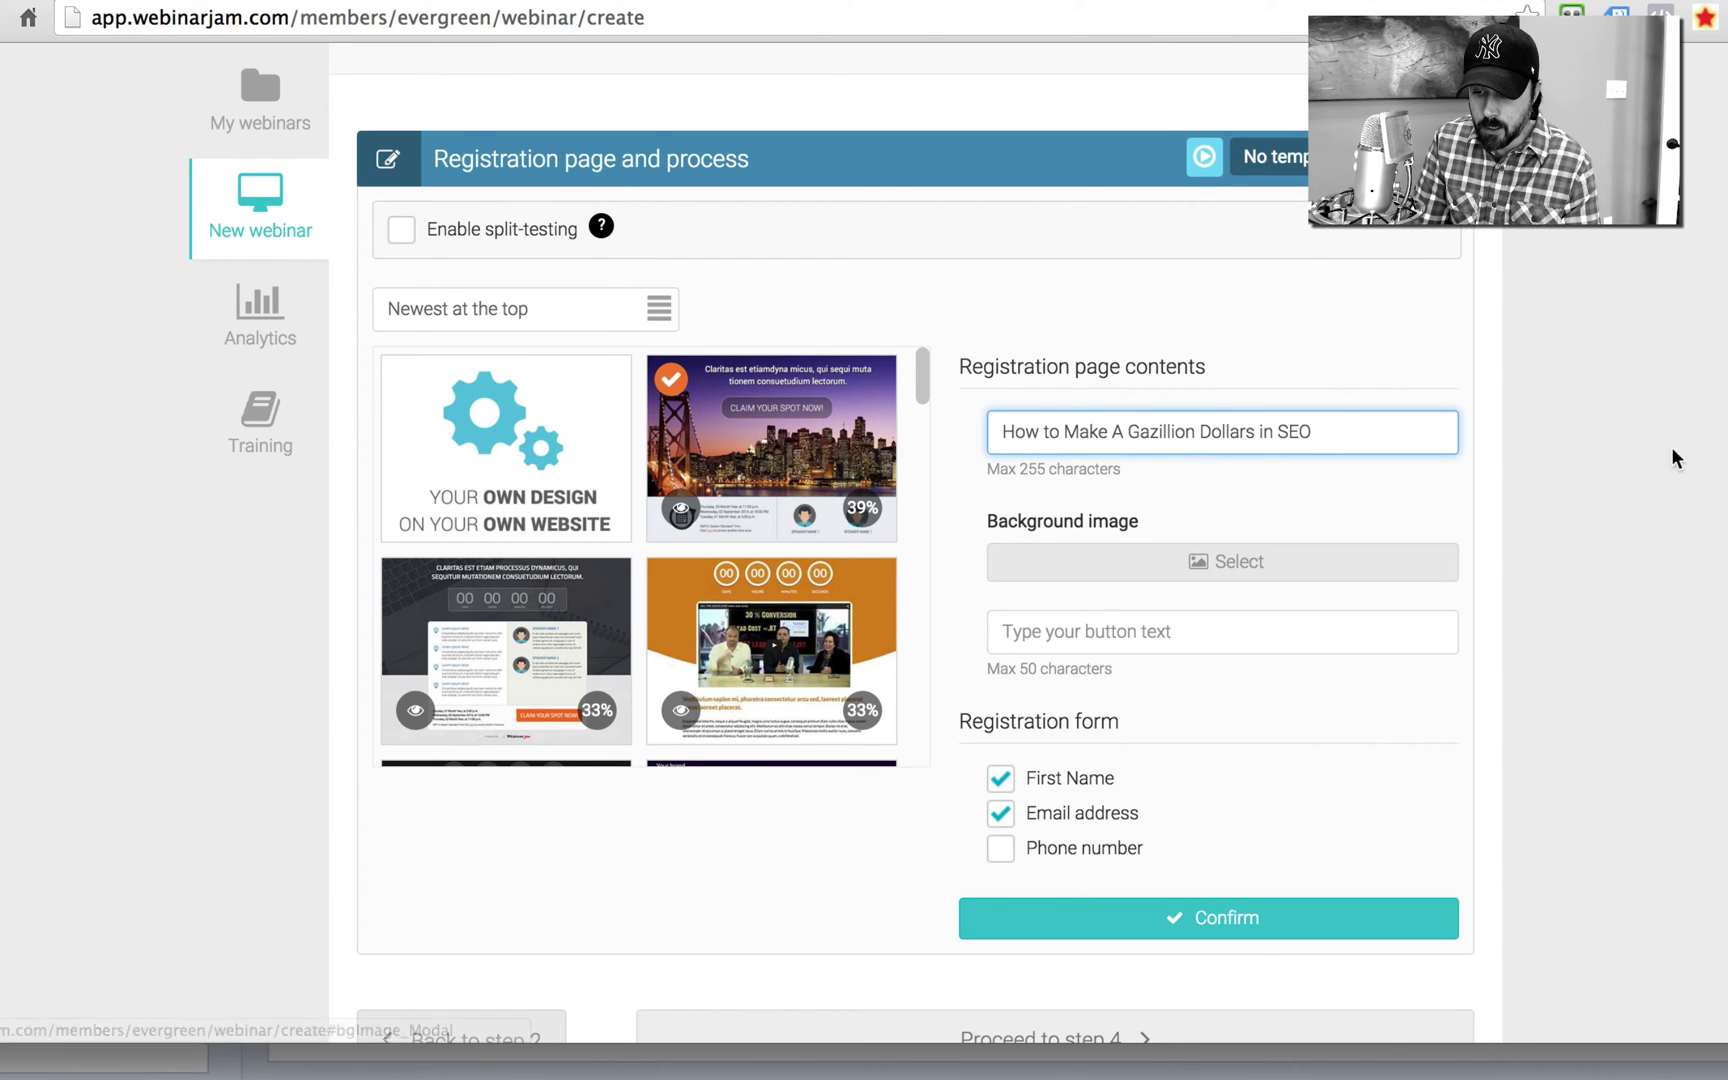
pyautogui.scroll(-3, 1105, 467)
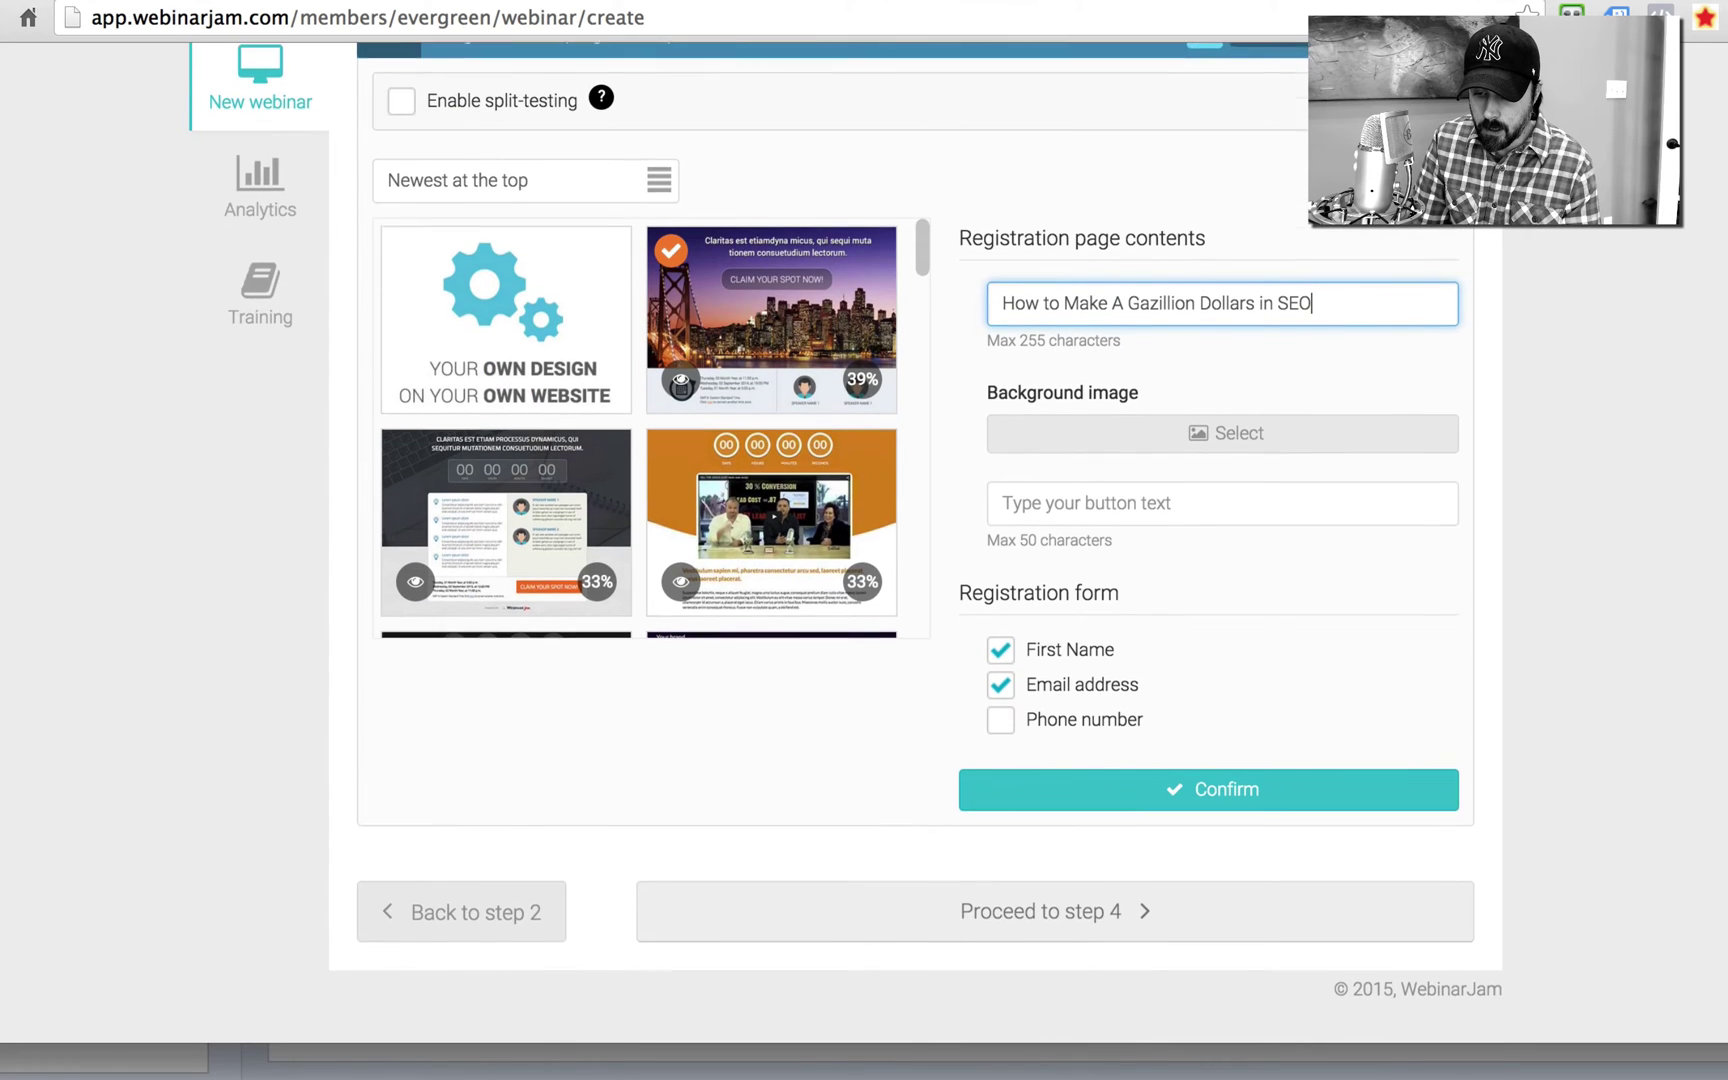
pyautogui.click(1097, 457)
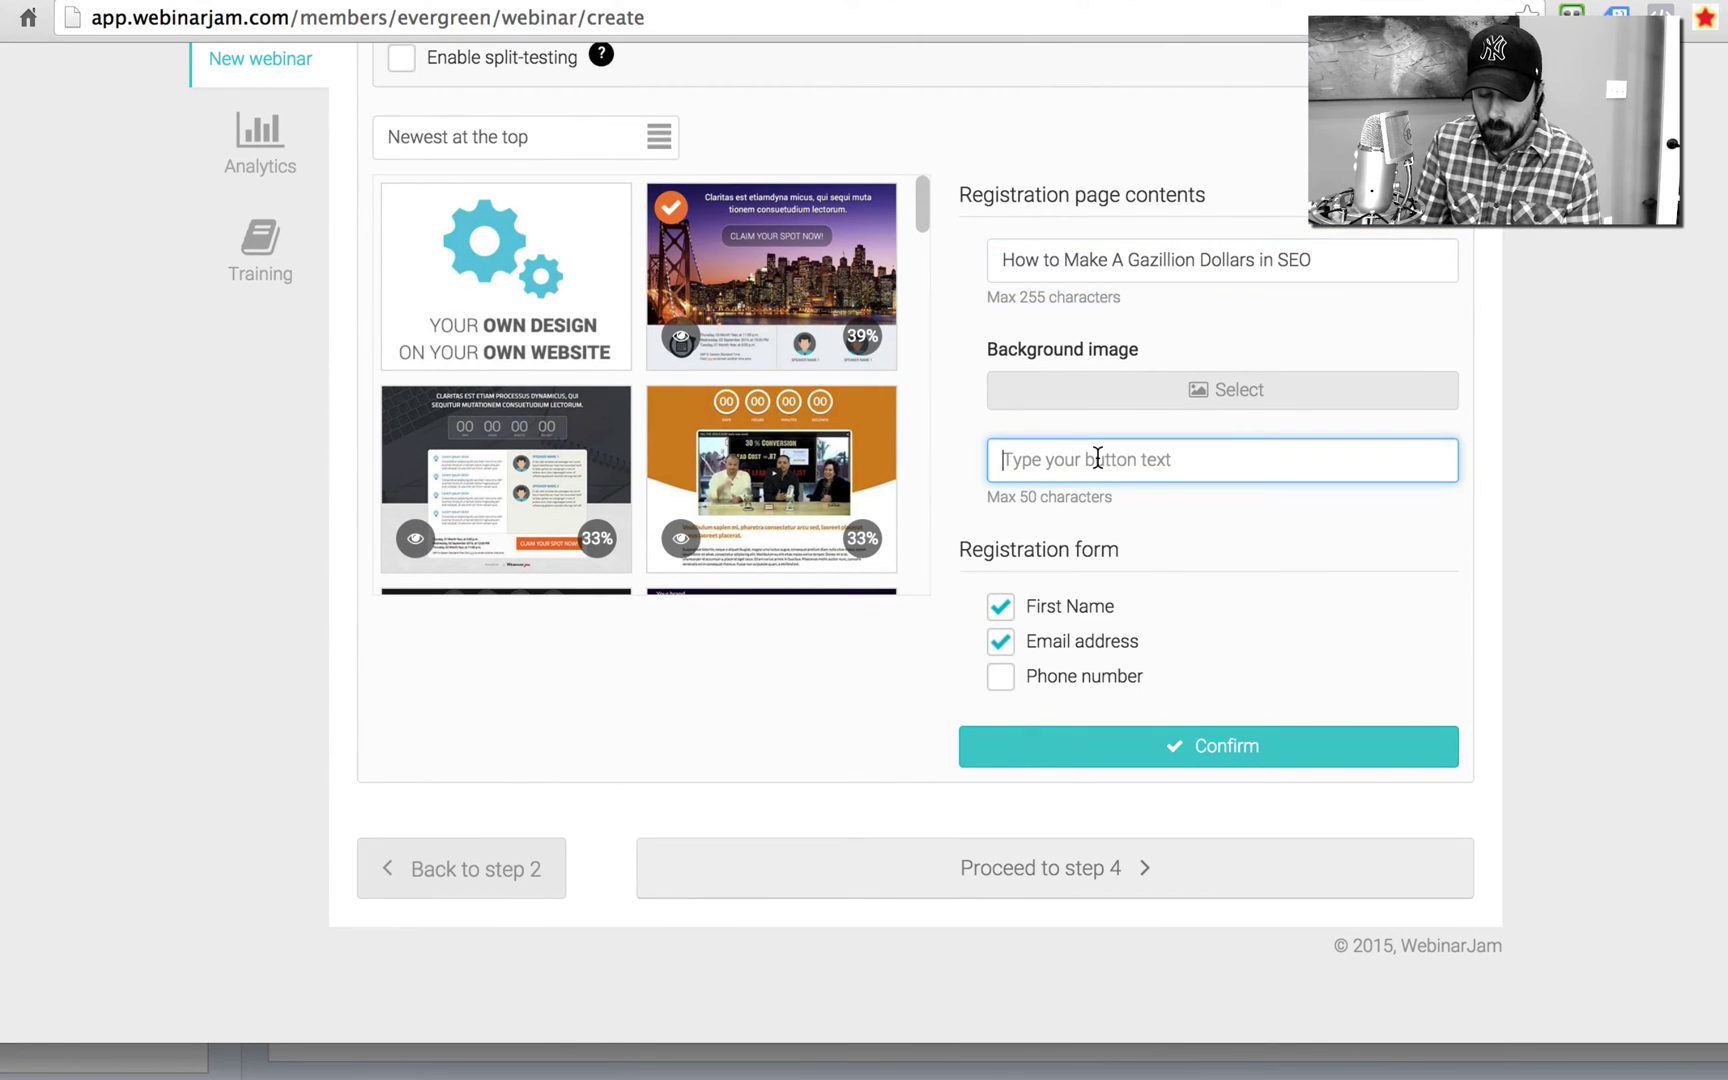
pyautogui.write('Submit')
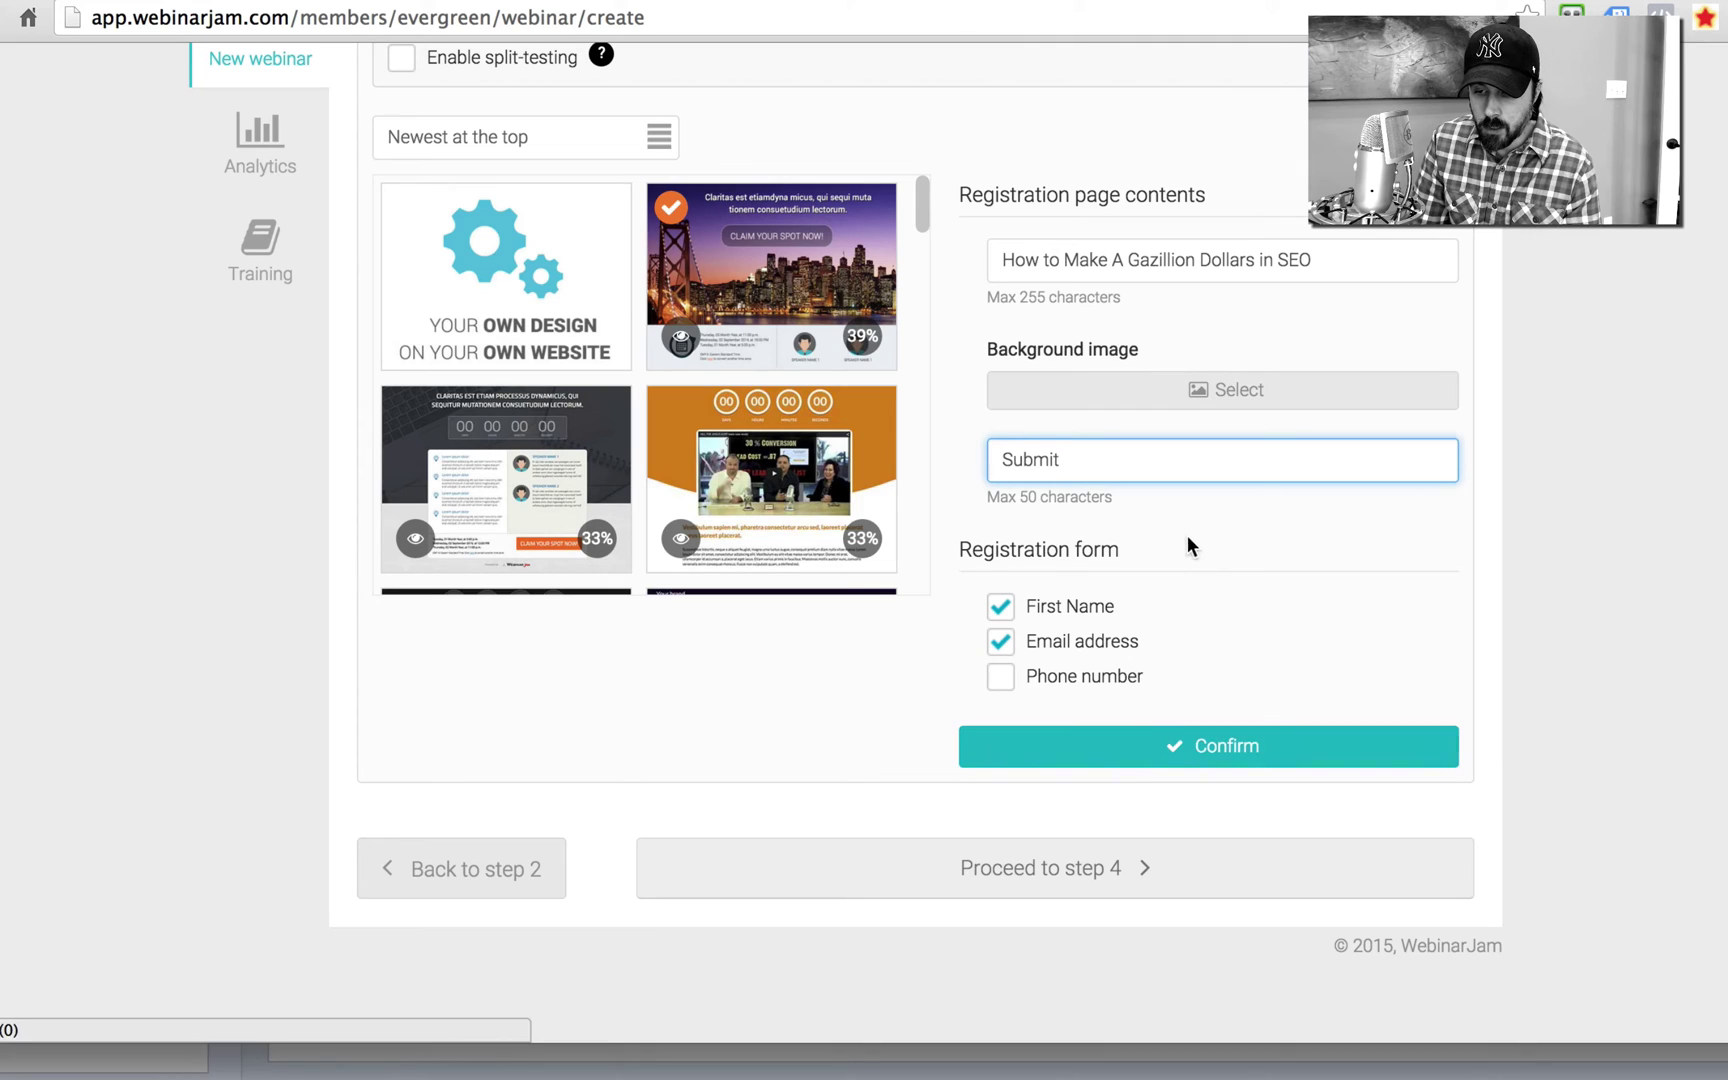
pyautogui.click(1162, 754)
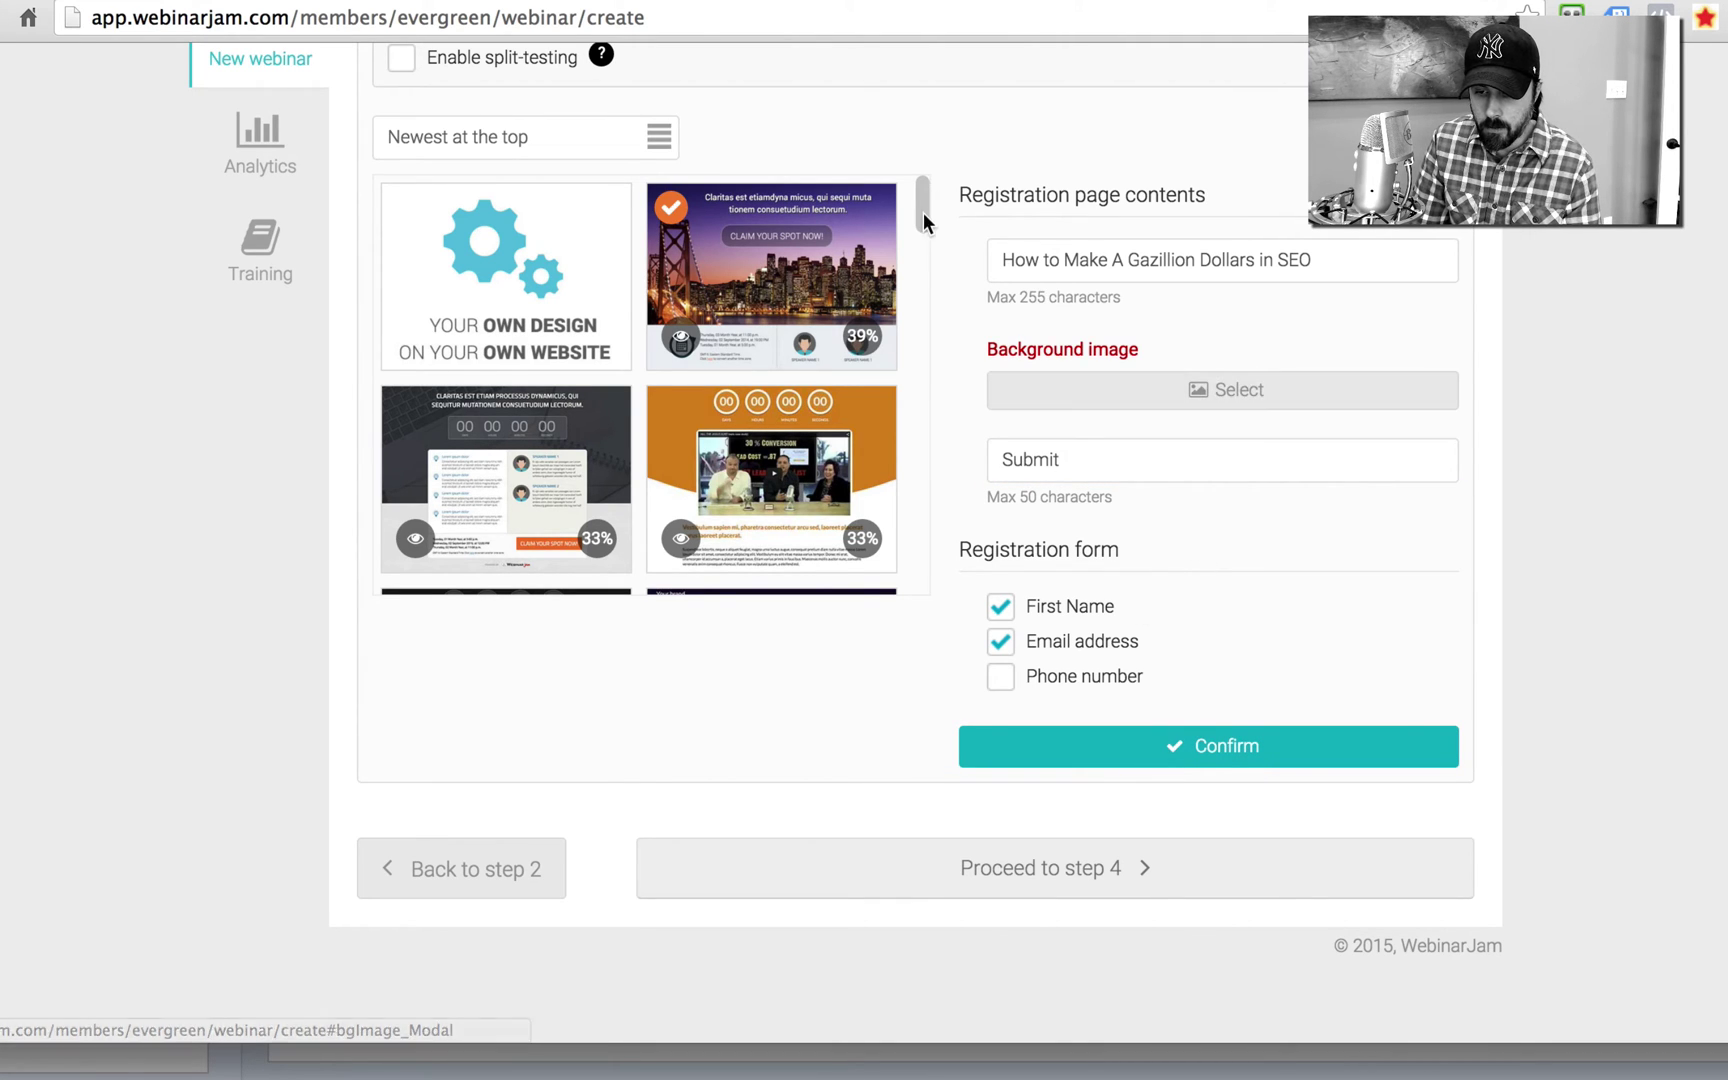
# Step: Switch to the 35% template and fill in the presenter's name as brand, the SEO headline, and 'Wake up with Hot Blondes!'
pyautogui.moveTo(919, 212); pyautogui.dragTo(921, 312)
pyautogui.moveTo(776, 342)
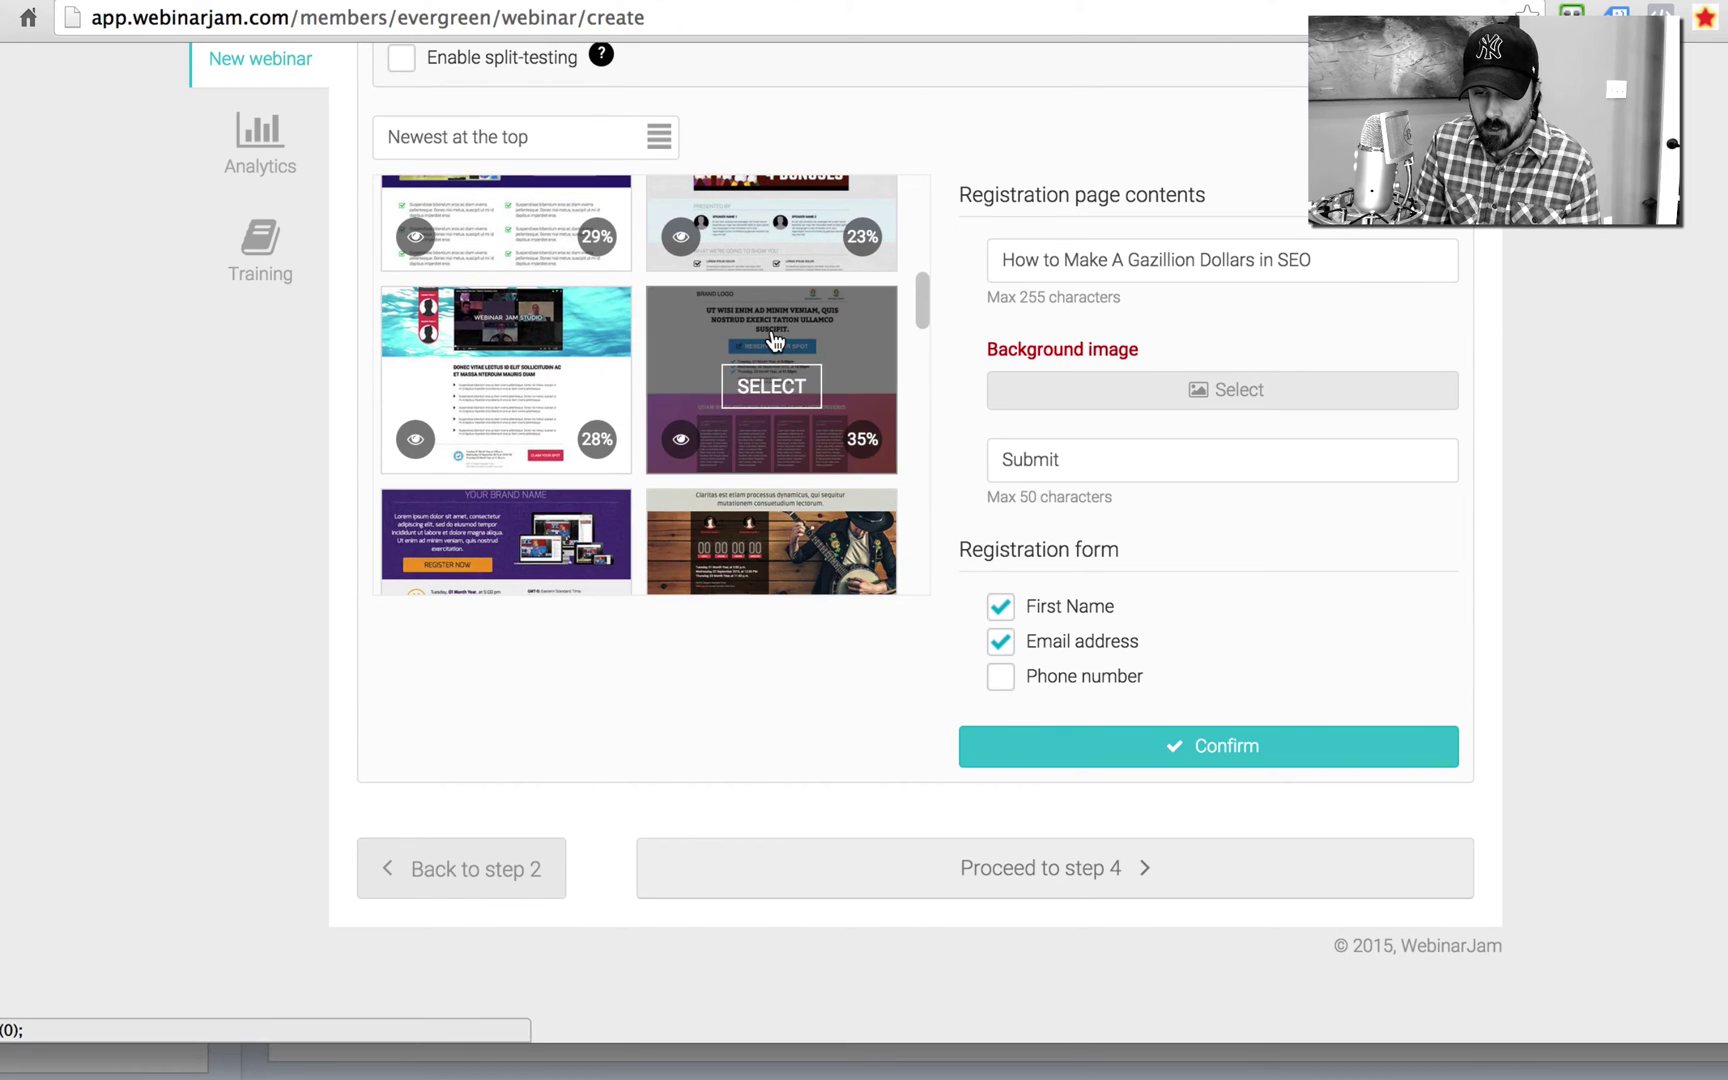
pyautogui.click(786, 386)
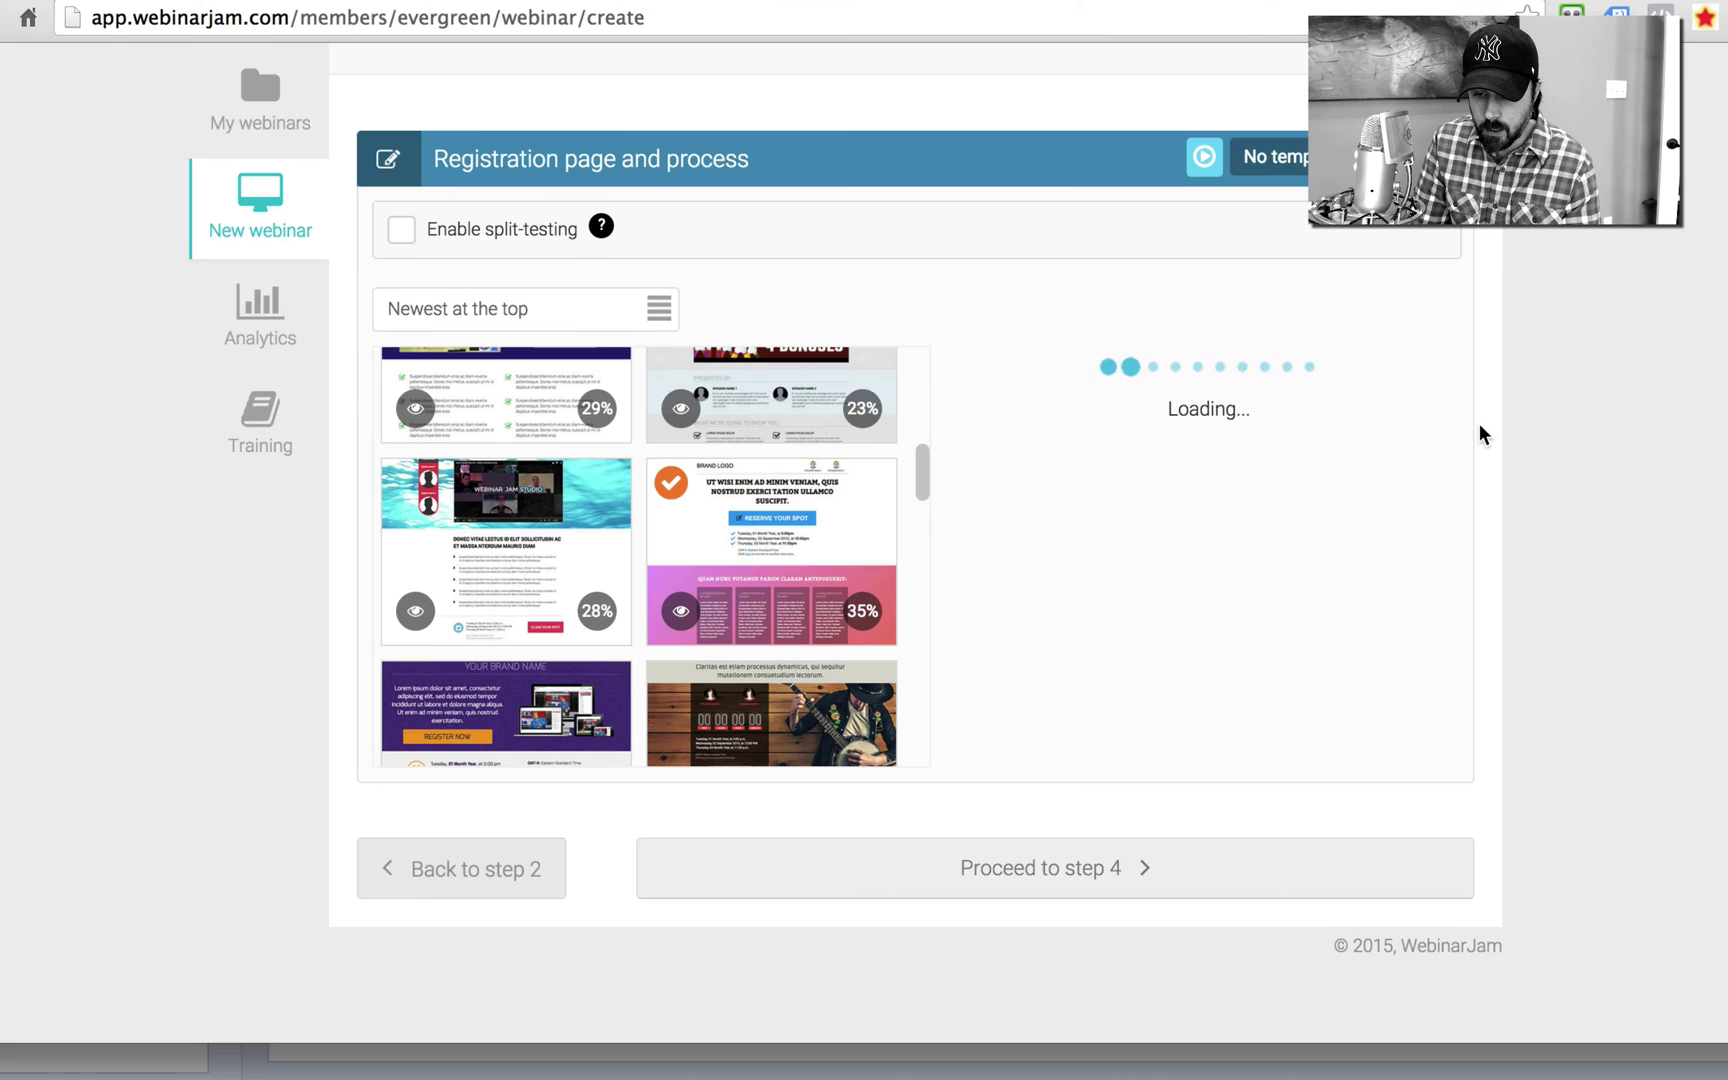
pyautogui.click(1275, 373)
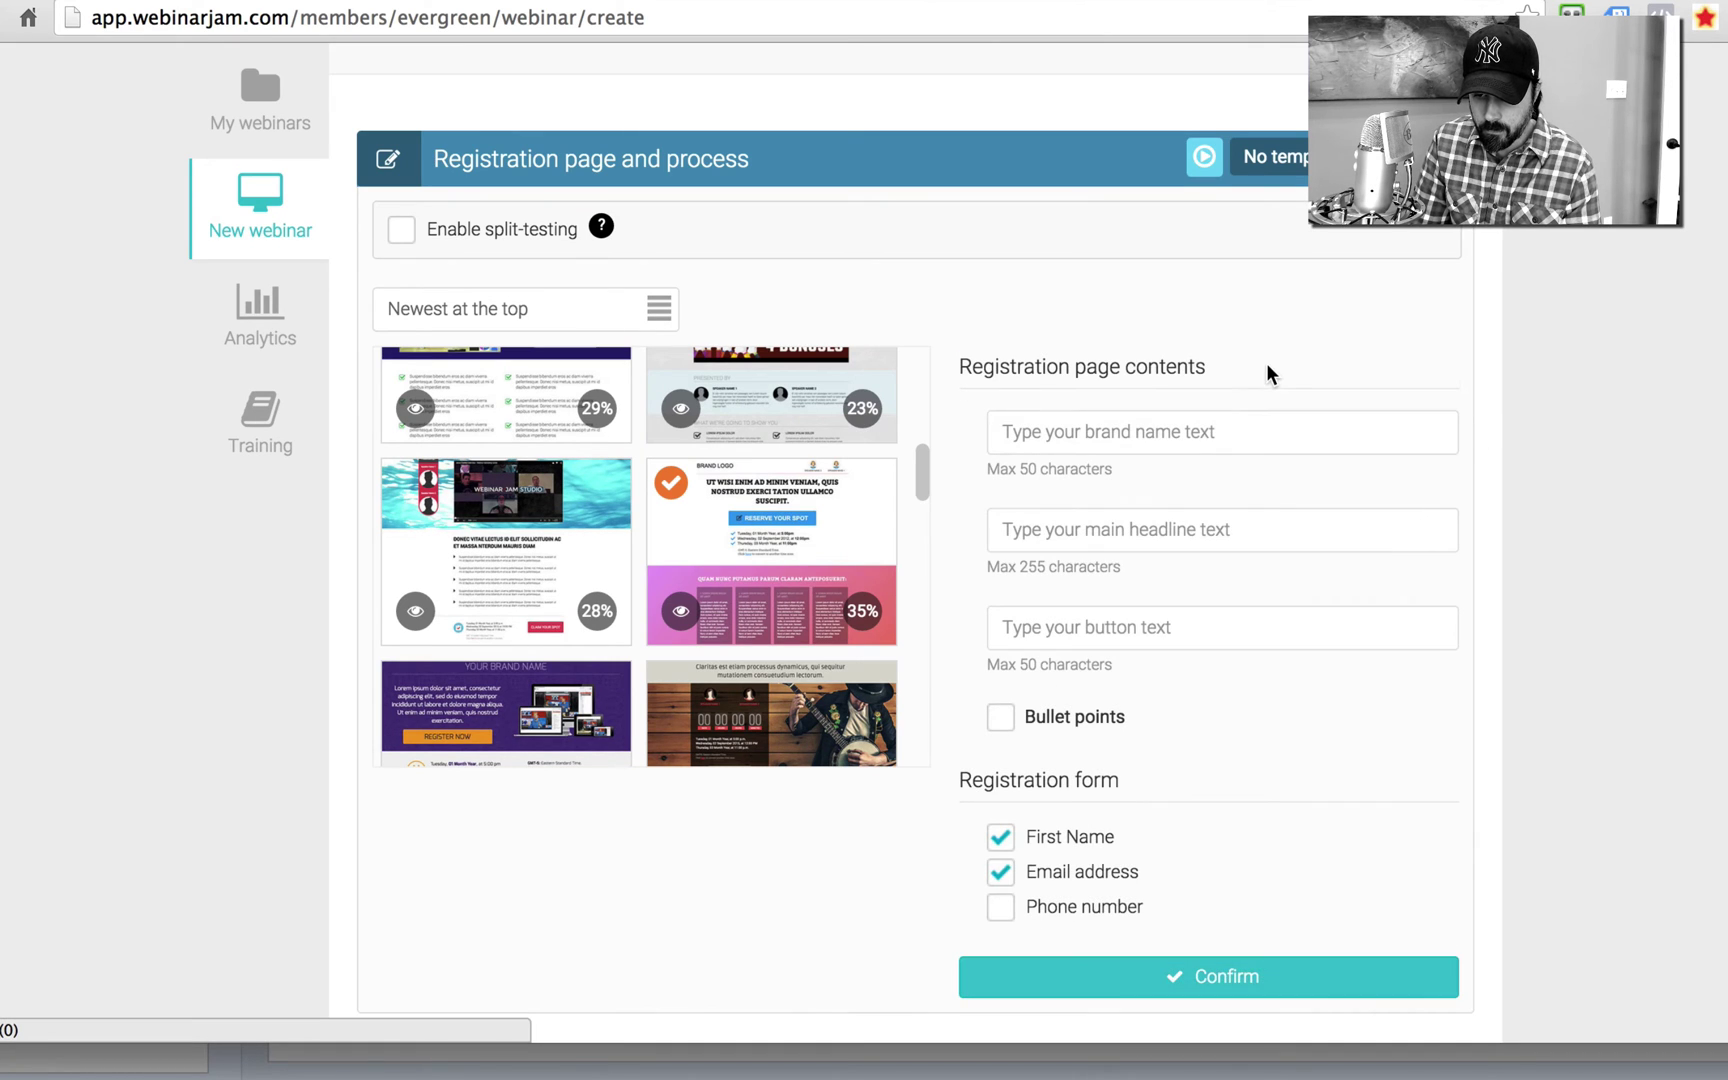
pyautogui.click(1173, 437)
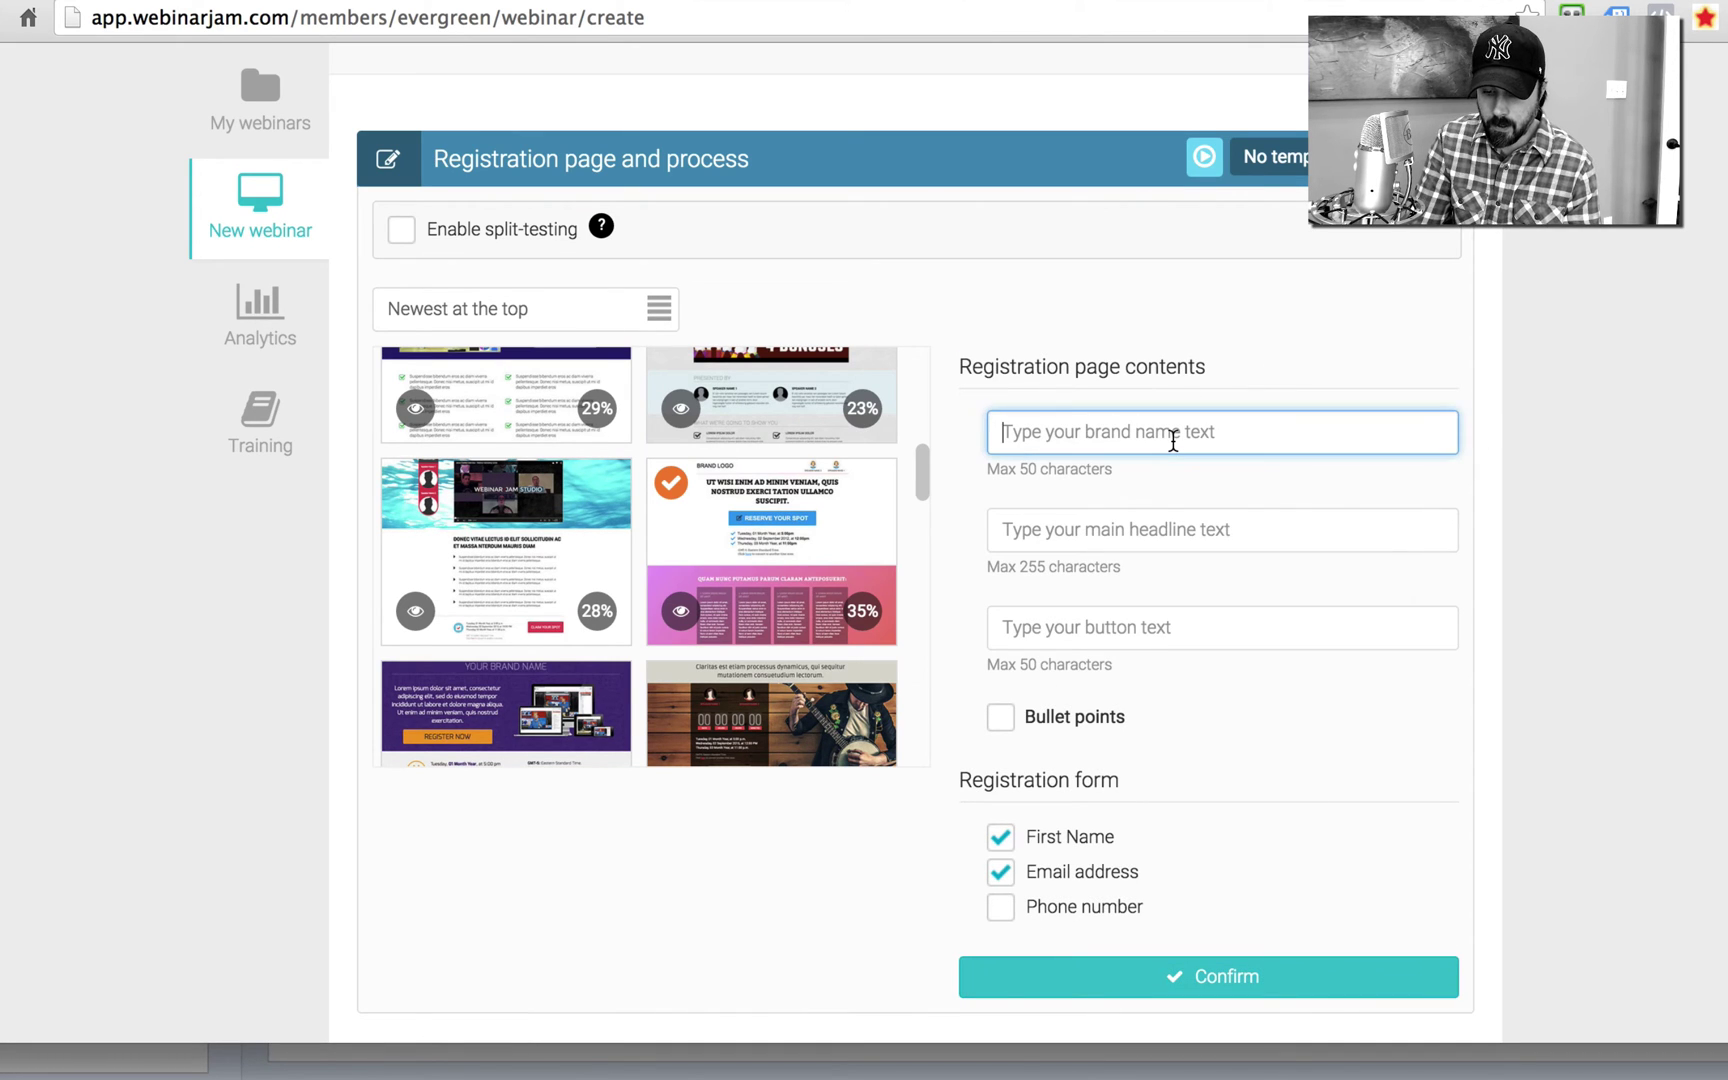
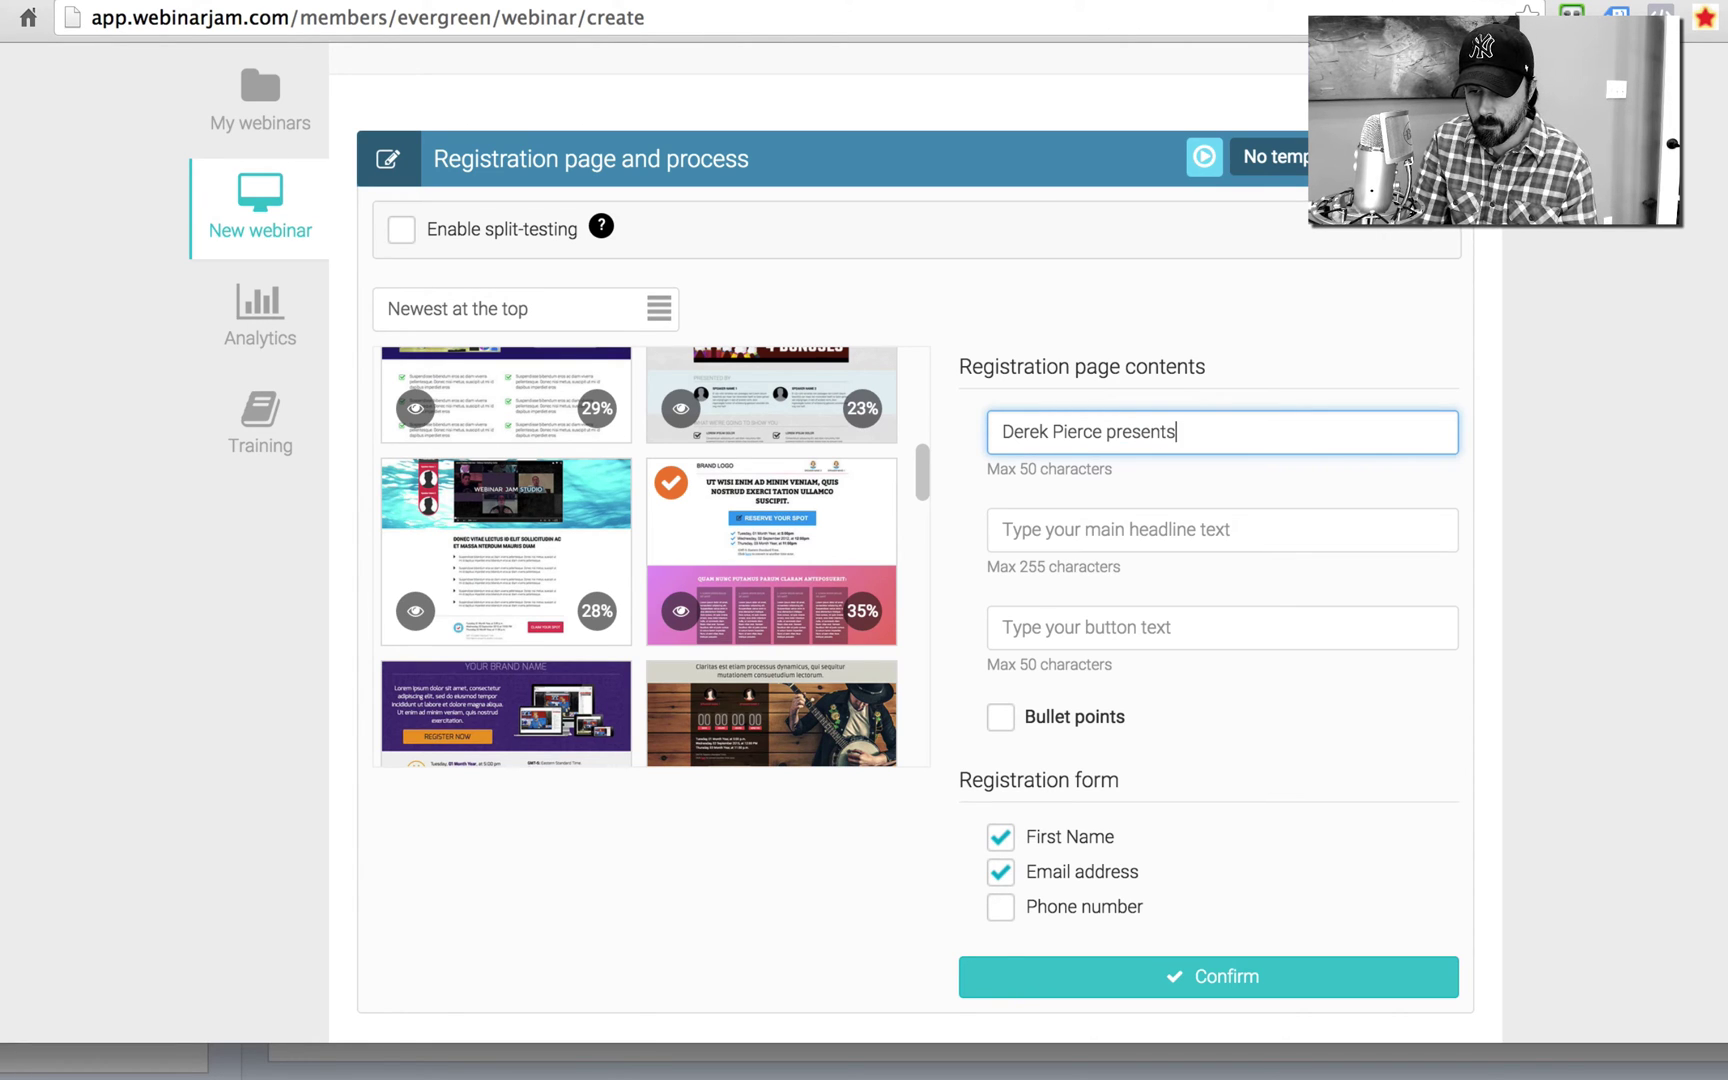
pyautogui.press('Tab')
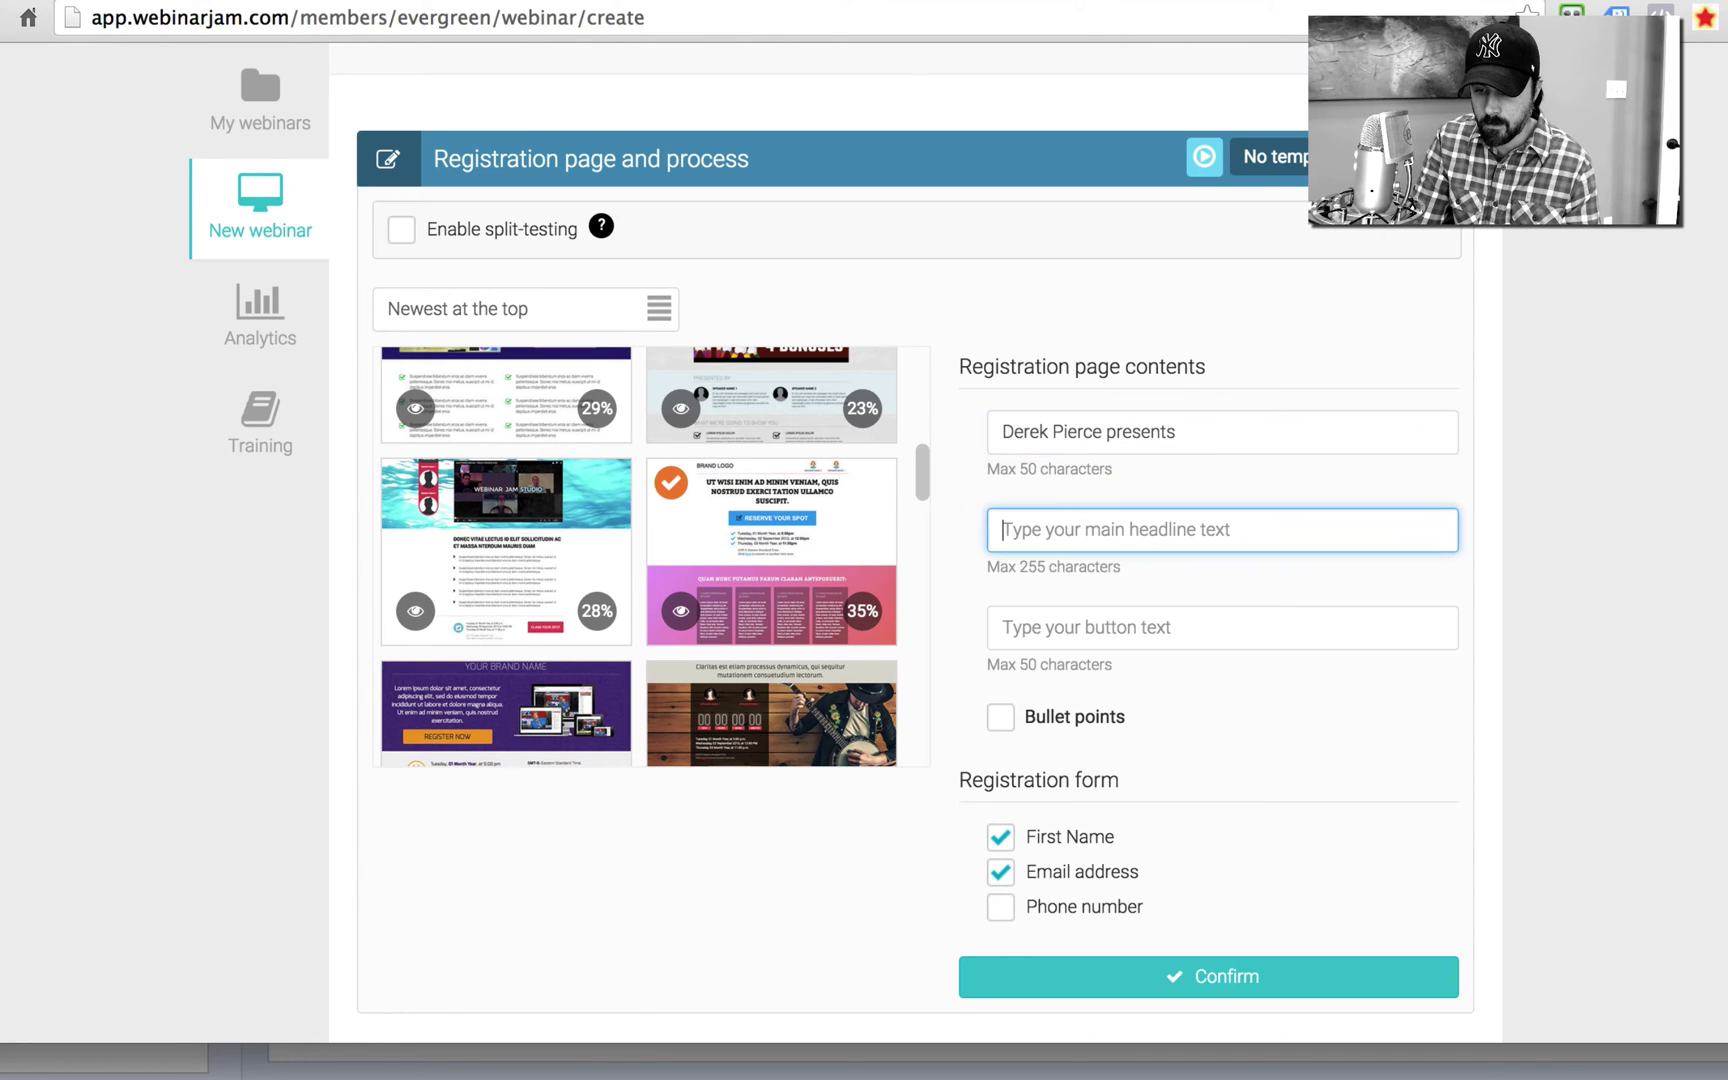
pyautogui.write('How ot Make')
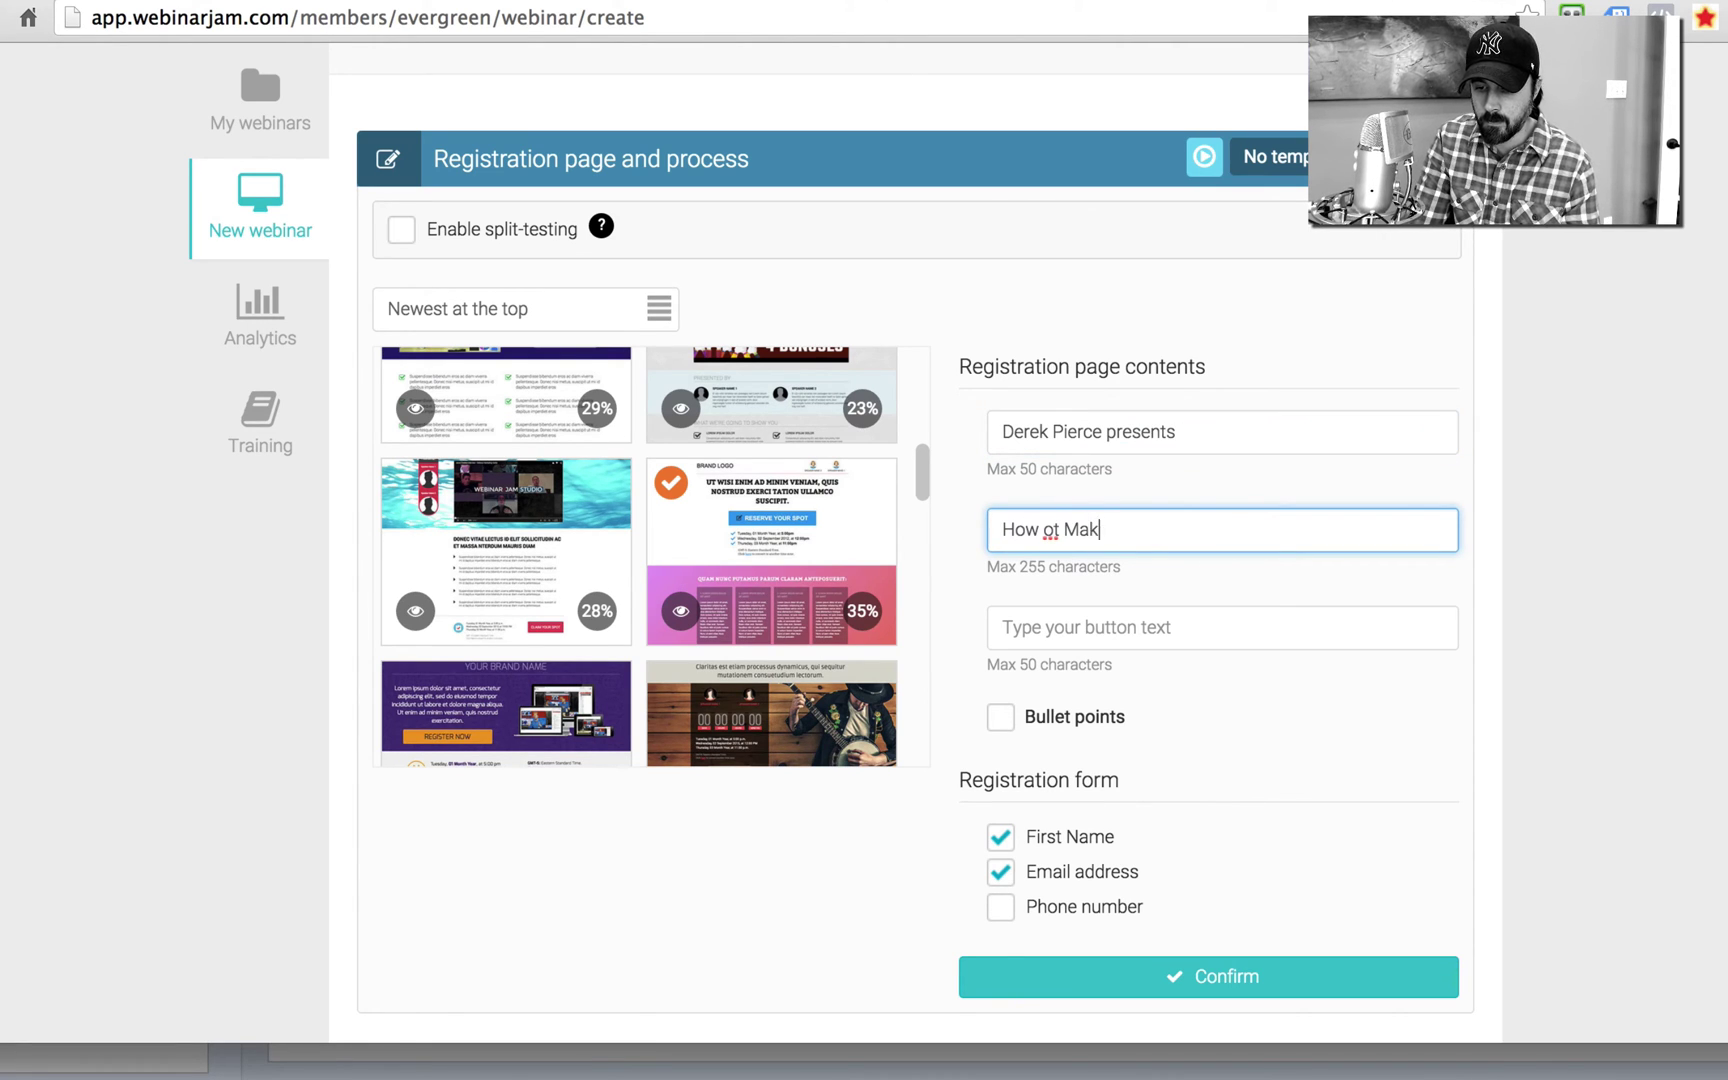
pyautogui.press('BackSpace')
pyautogui.press('BackSpace')
pyautogui.press('BackSpace')
pyautogui.write('ake ')
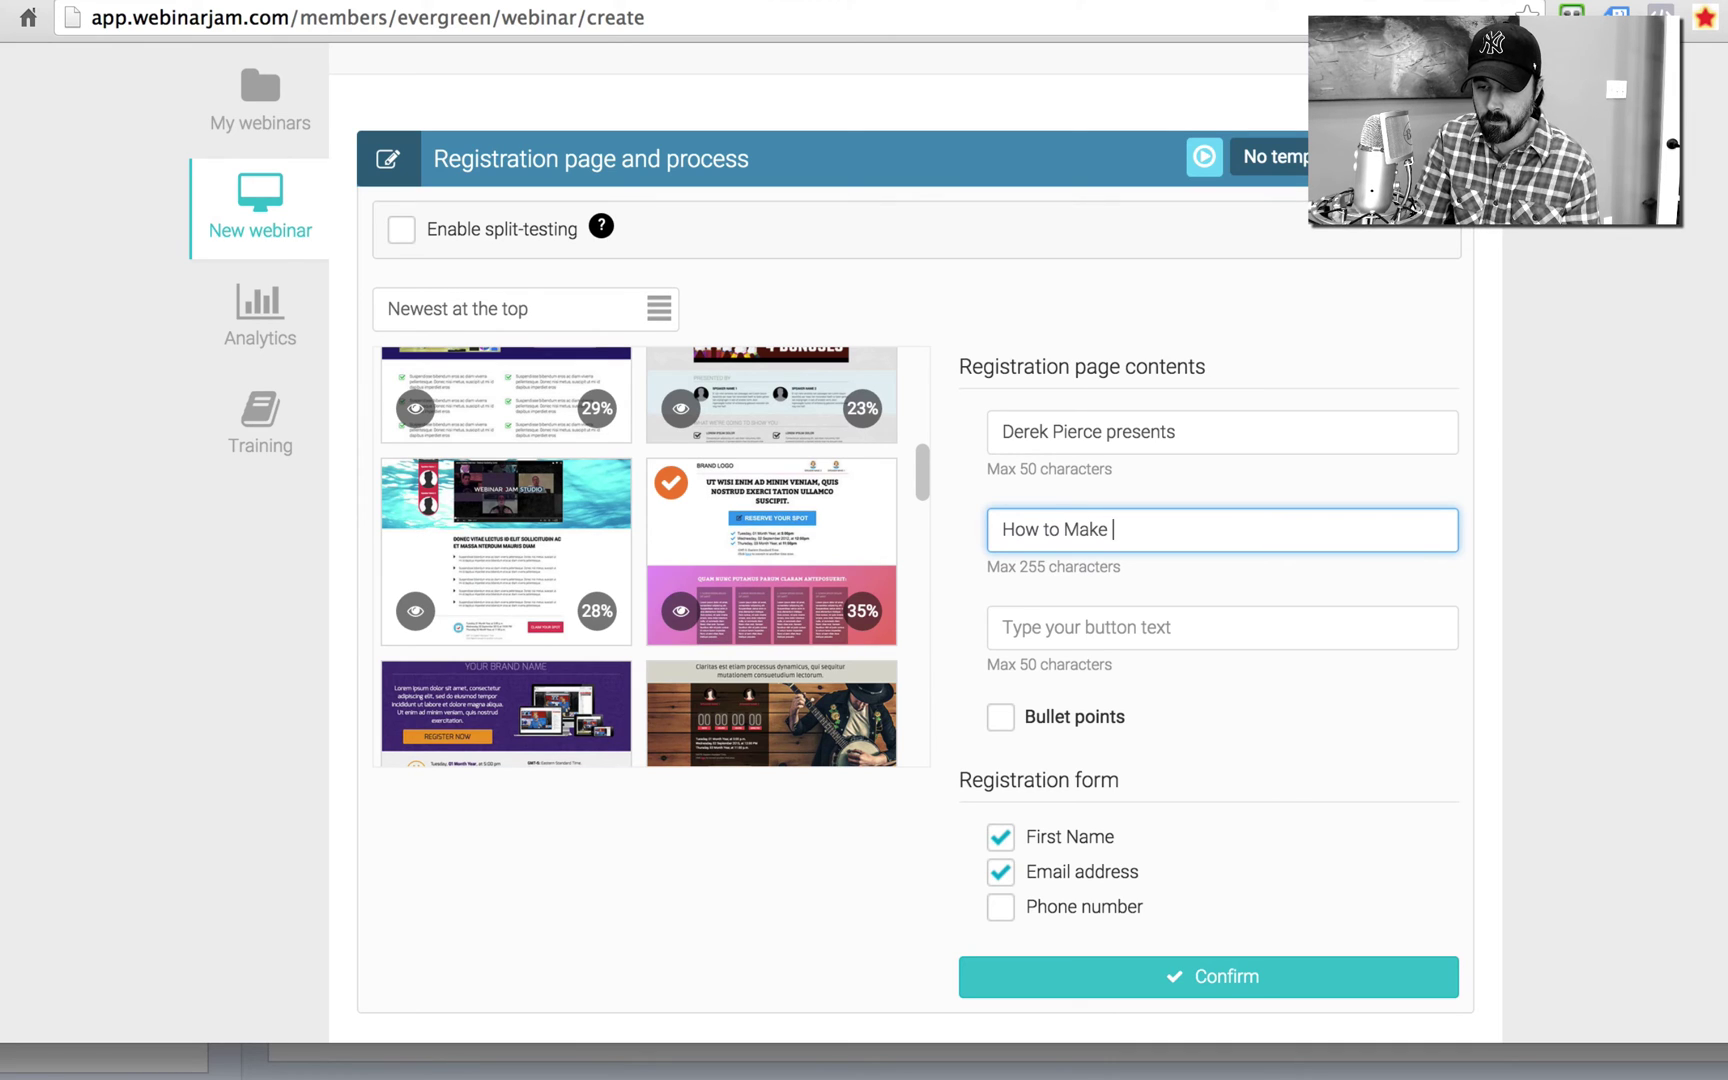
pyautogui.write('A Gazillion')
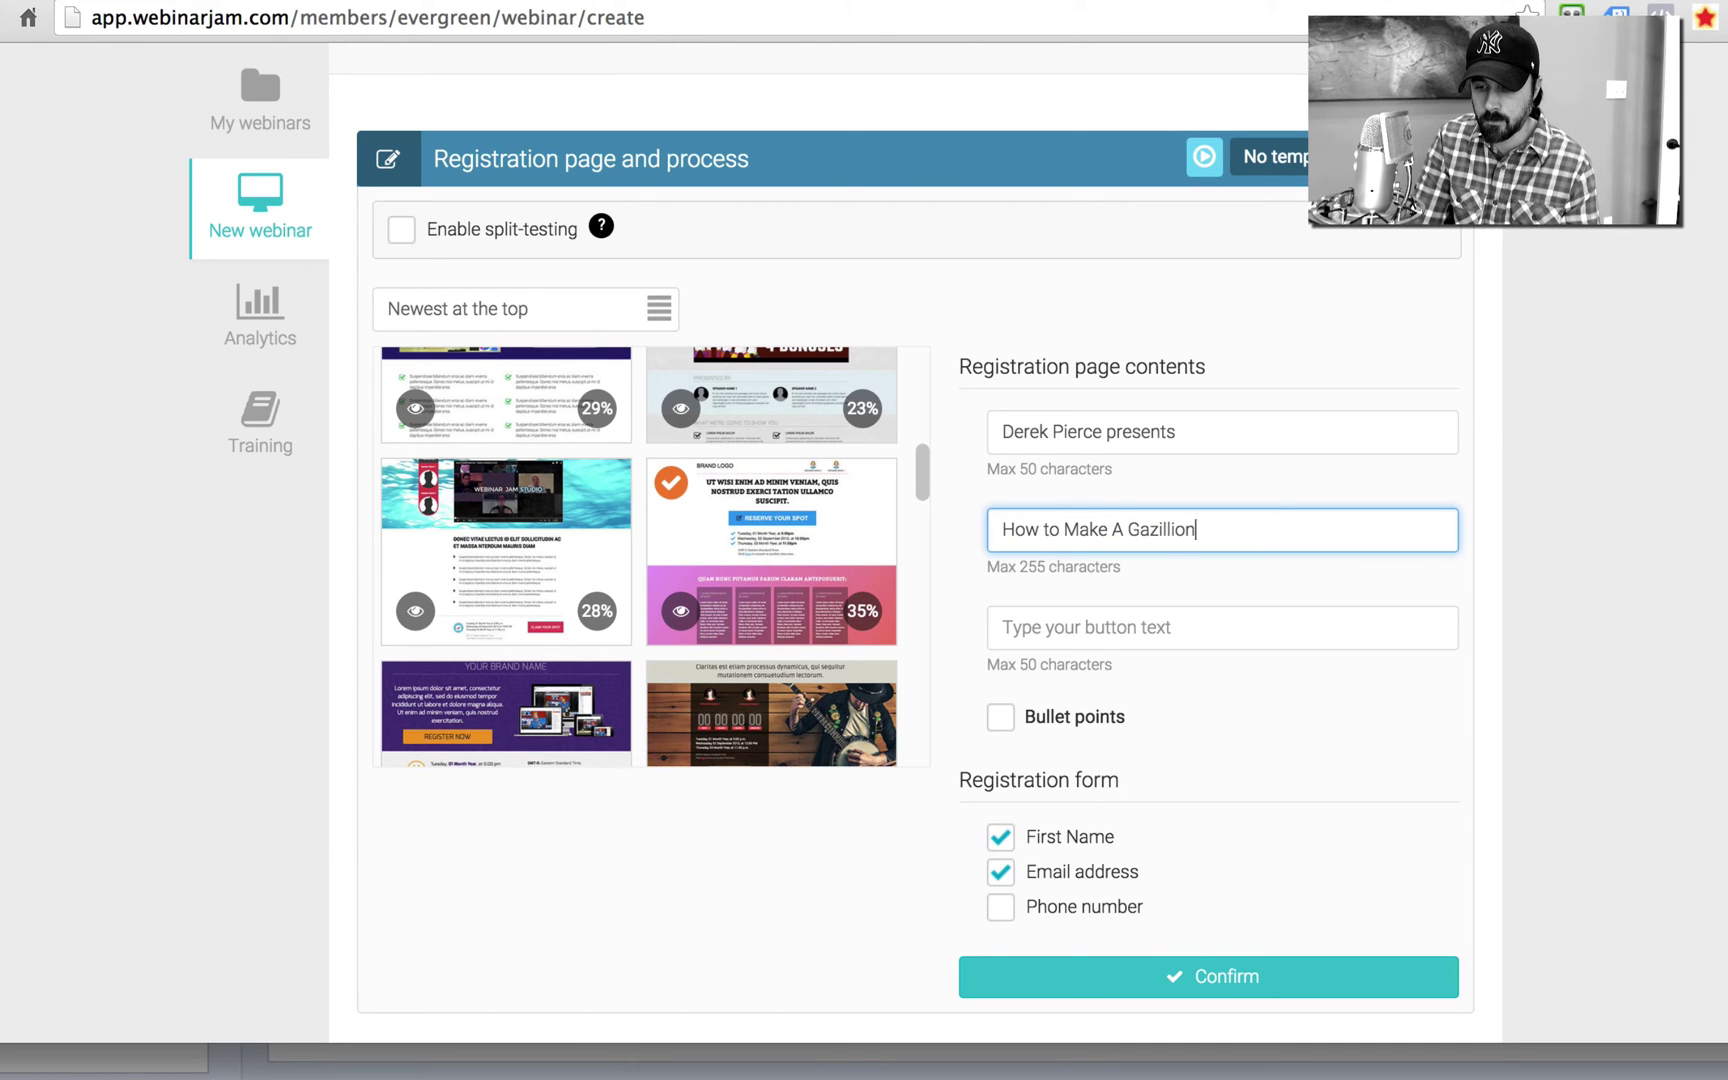
pyautogui.write(' Dollars in SEO')
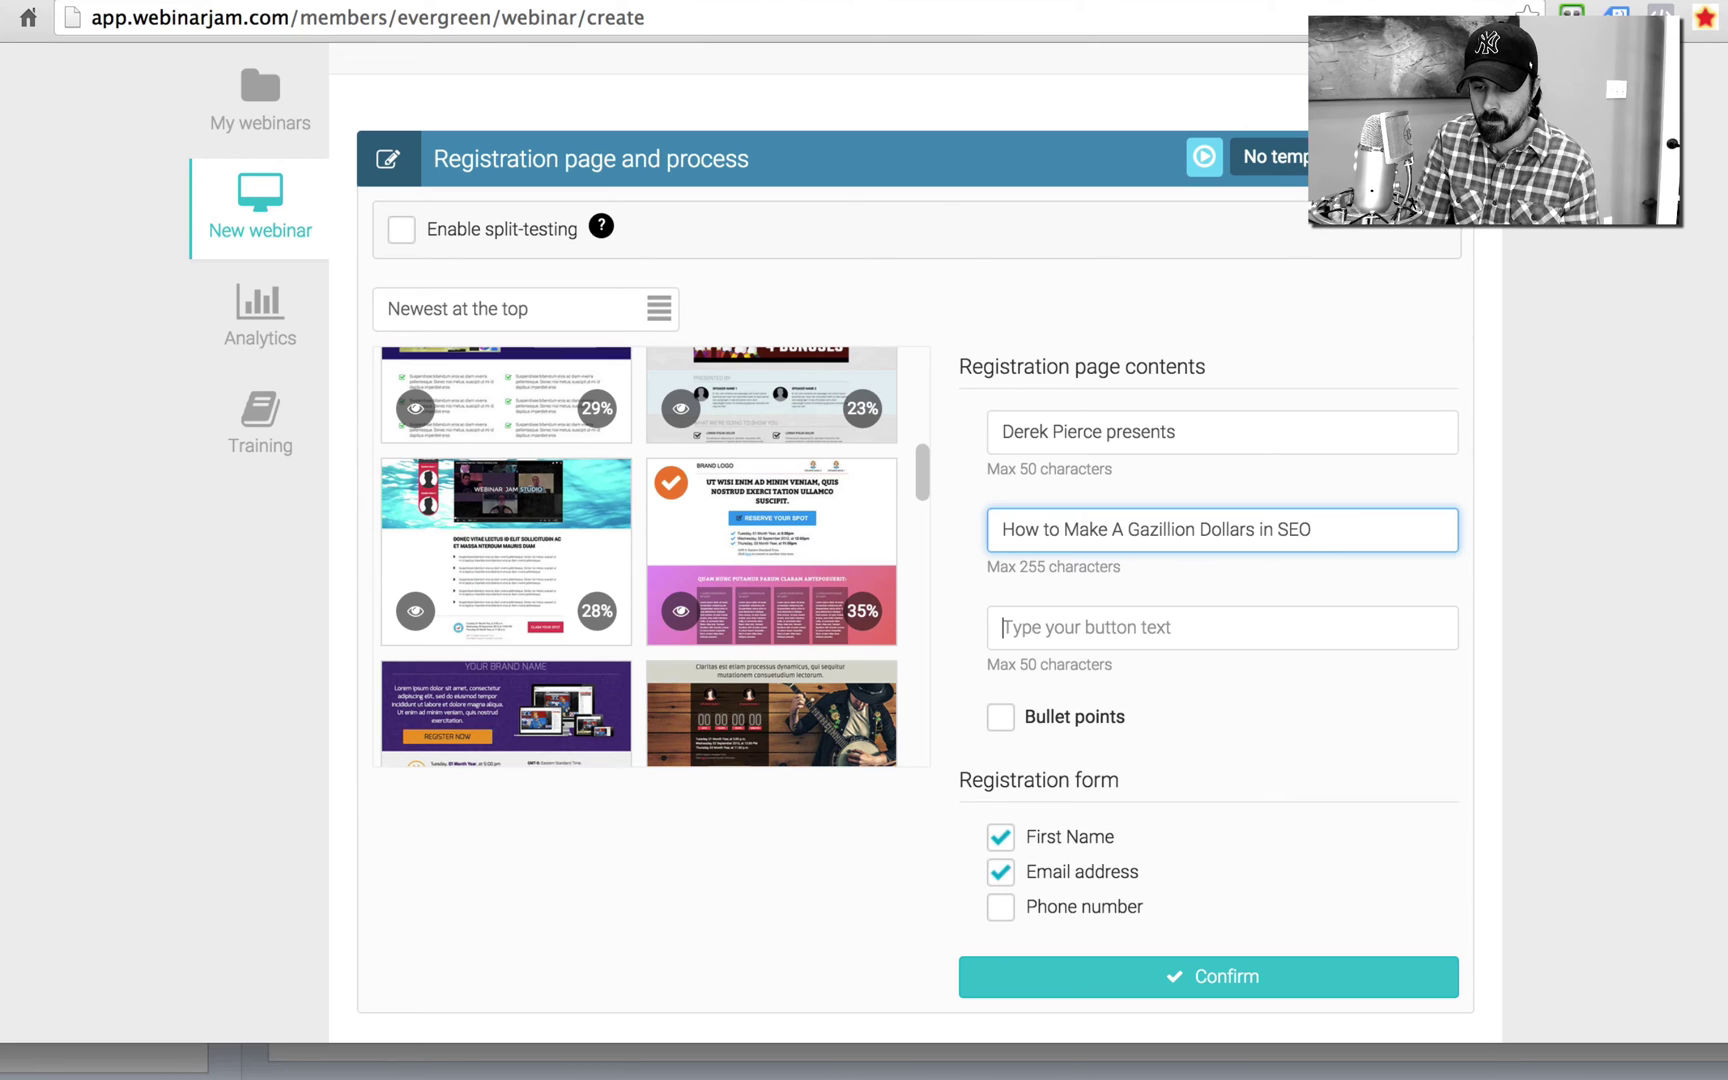
pyautogui.press('Tab')
pyautogui.write('Wak')
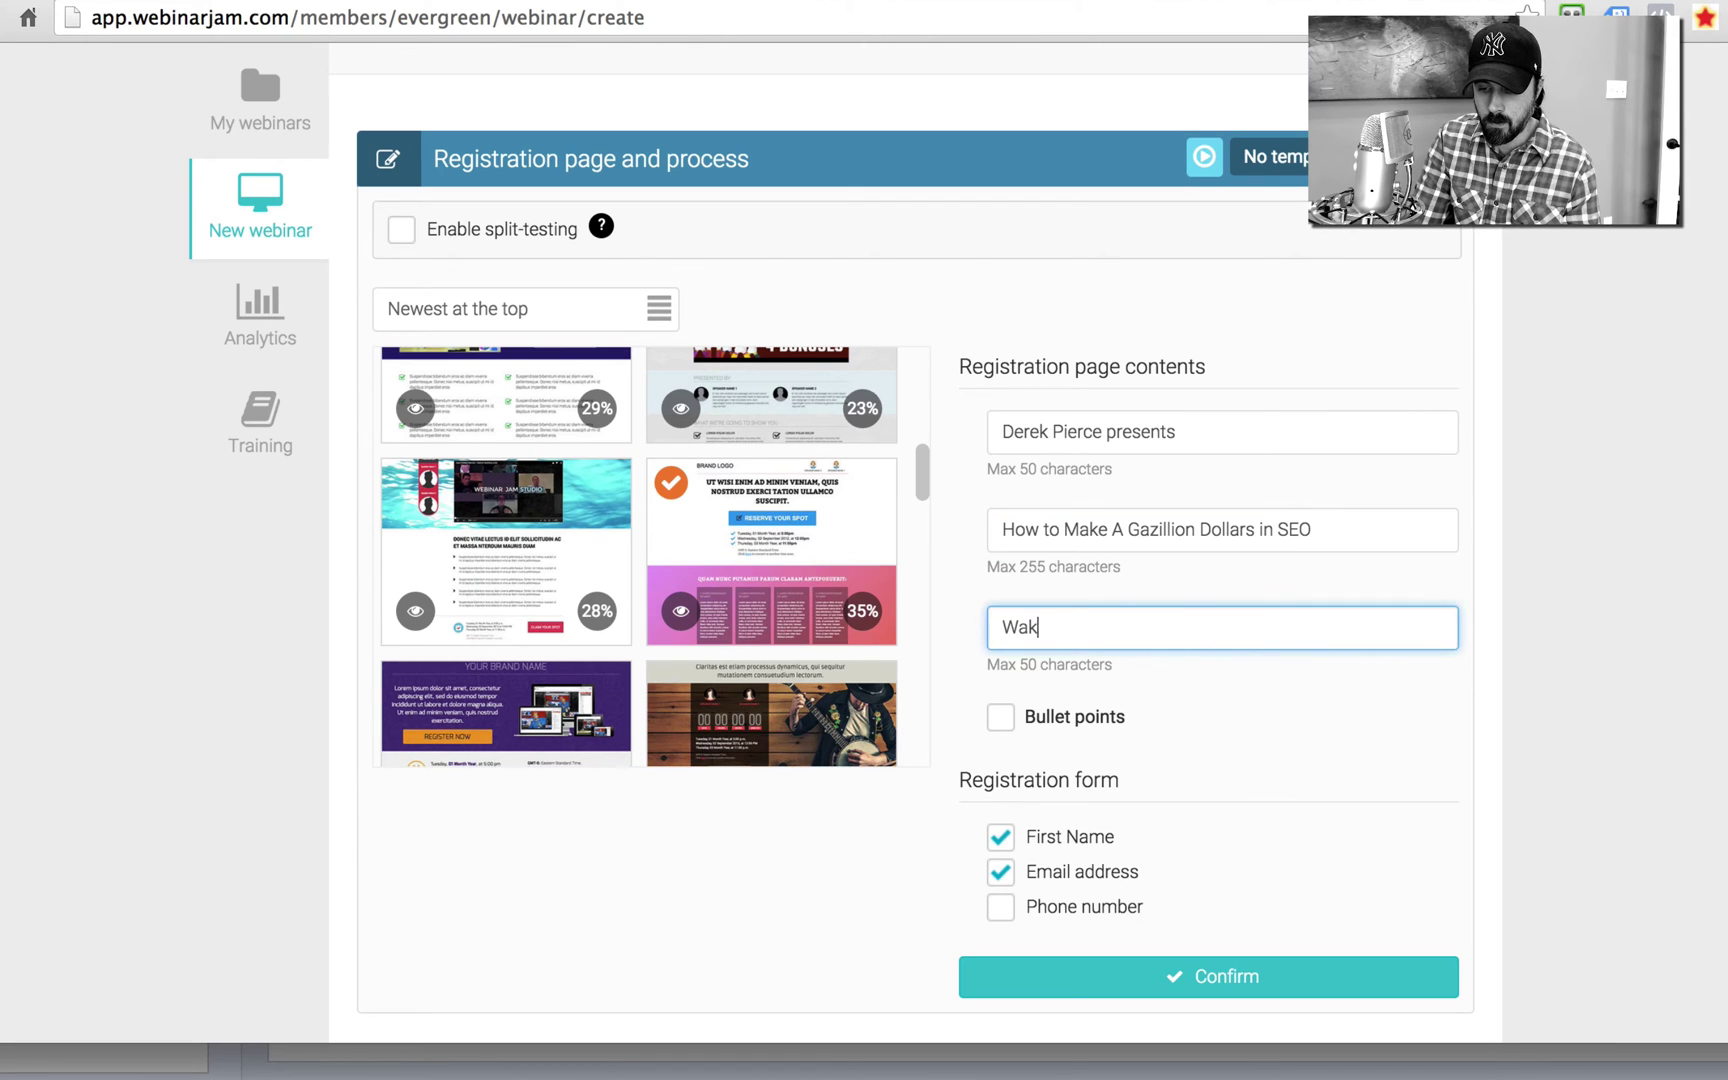
pyautogui.write('e up with Hot Blondes!')
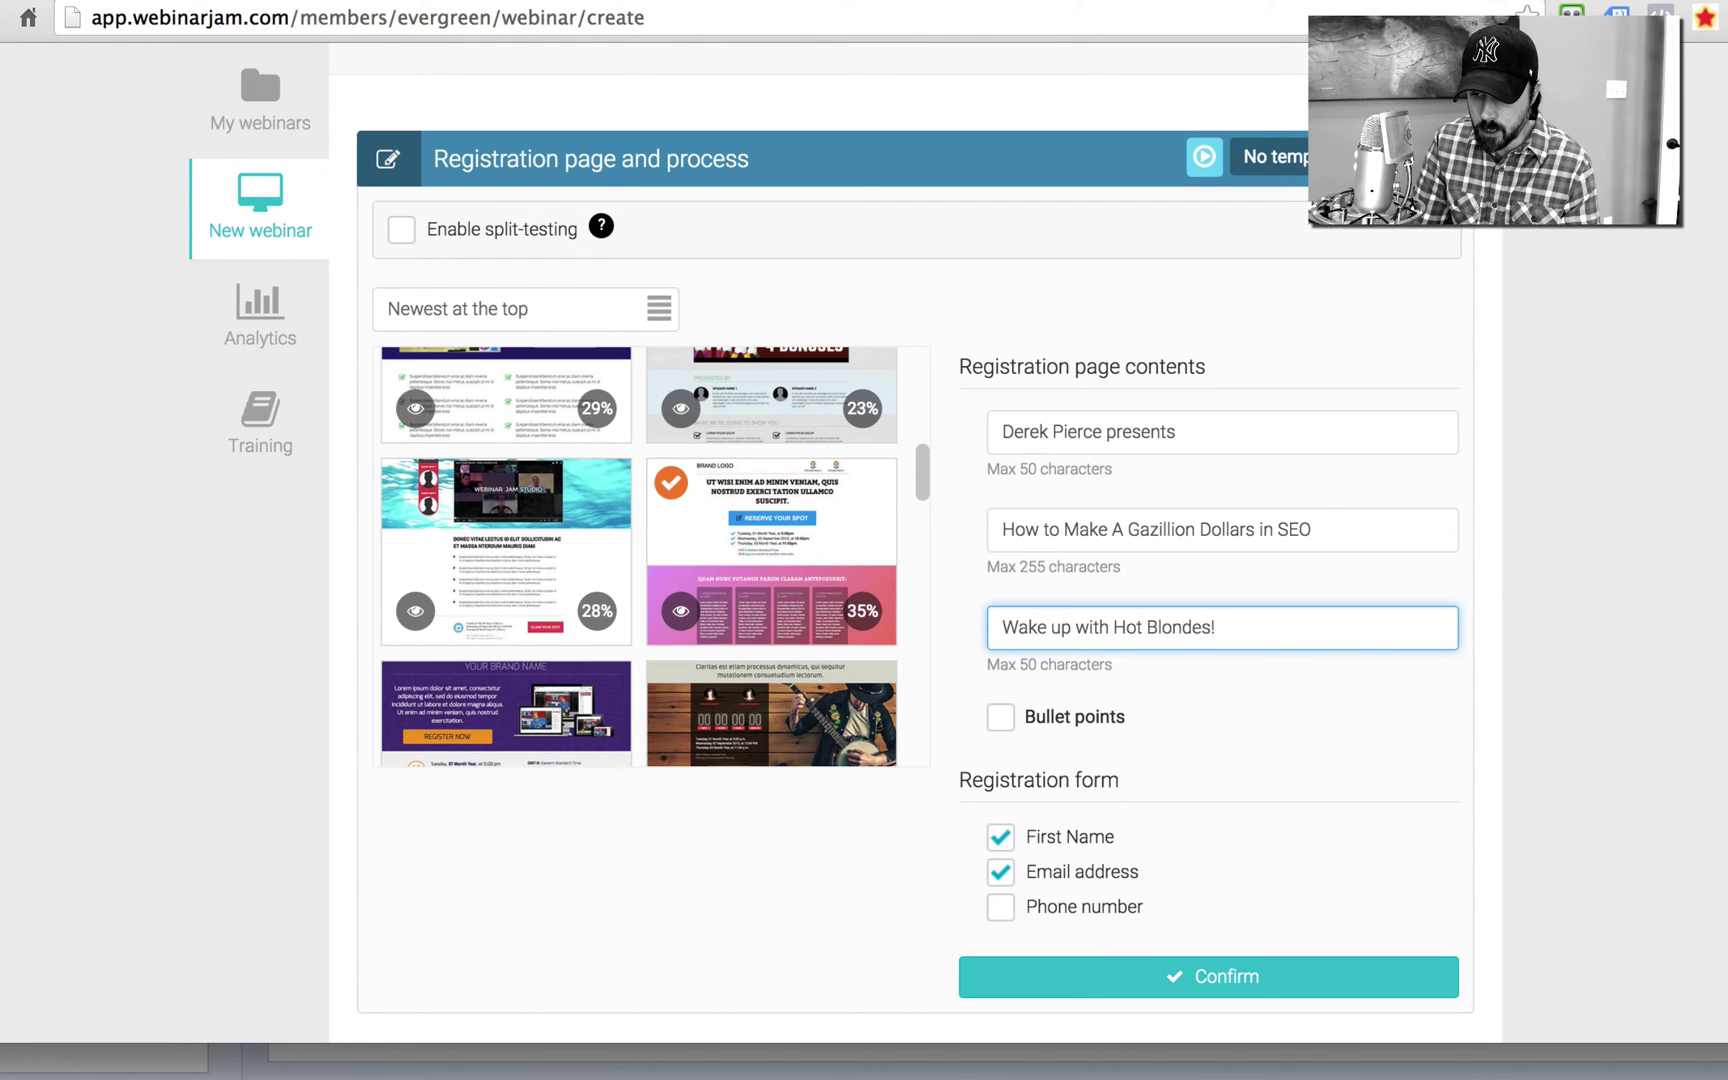
pyautogui.scroll(-3, 256, 47)
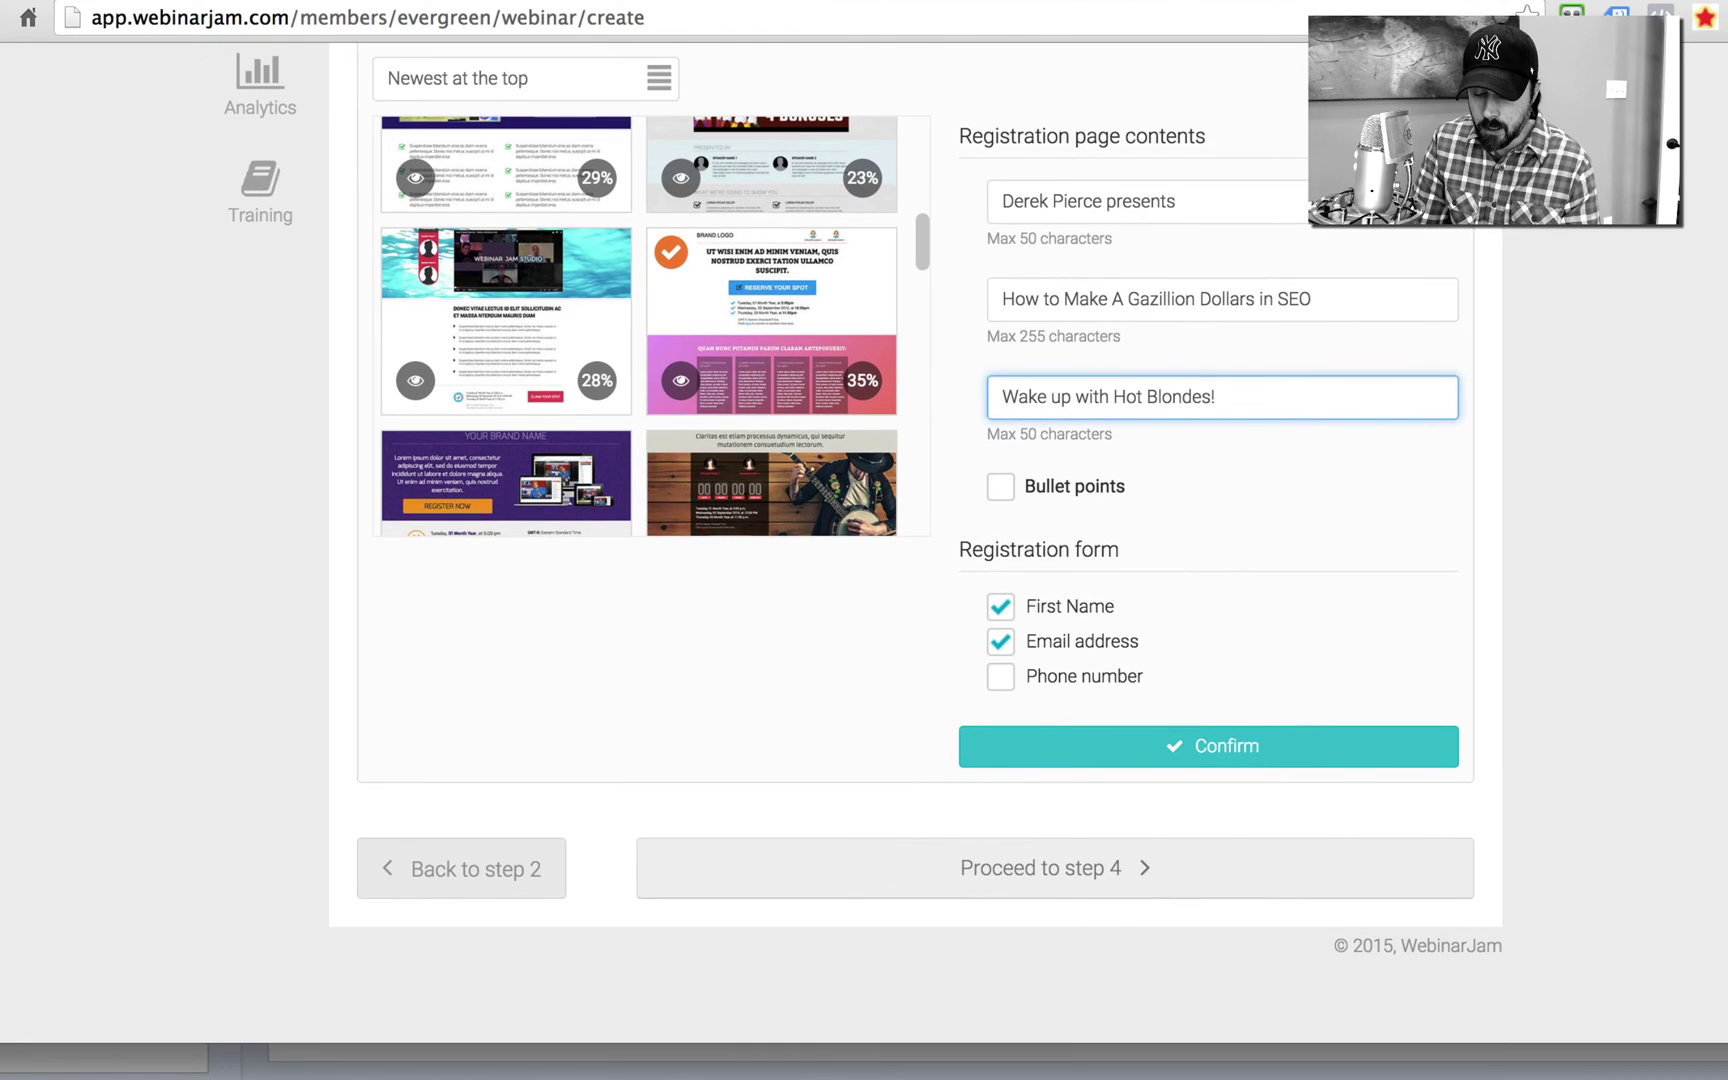
# Step: Confirm the registration wording, preview the registration page, then continue to Notifications
pyautogui.click(1177, 751)
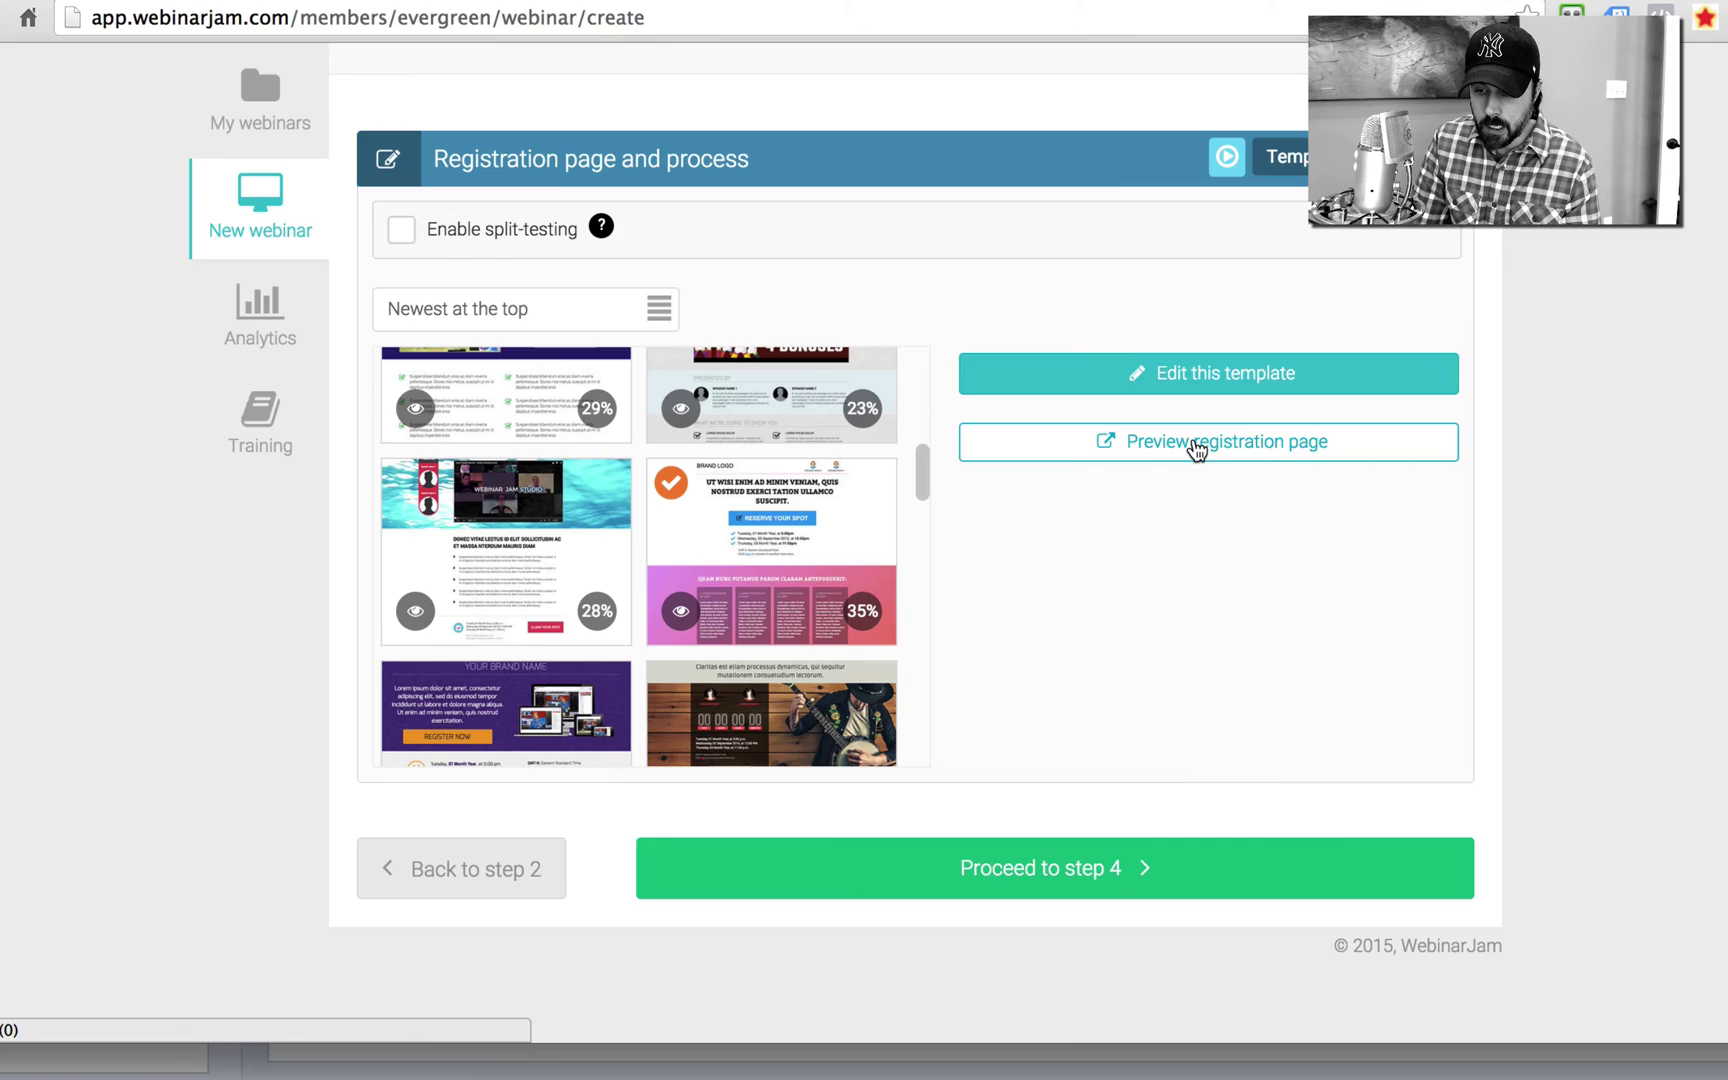
pyautogui.click(1197, 450)
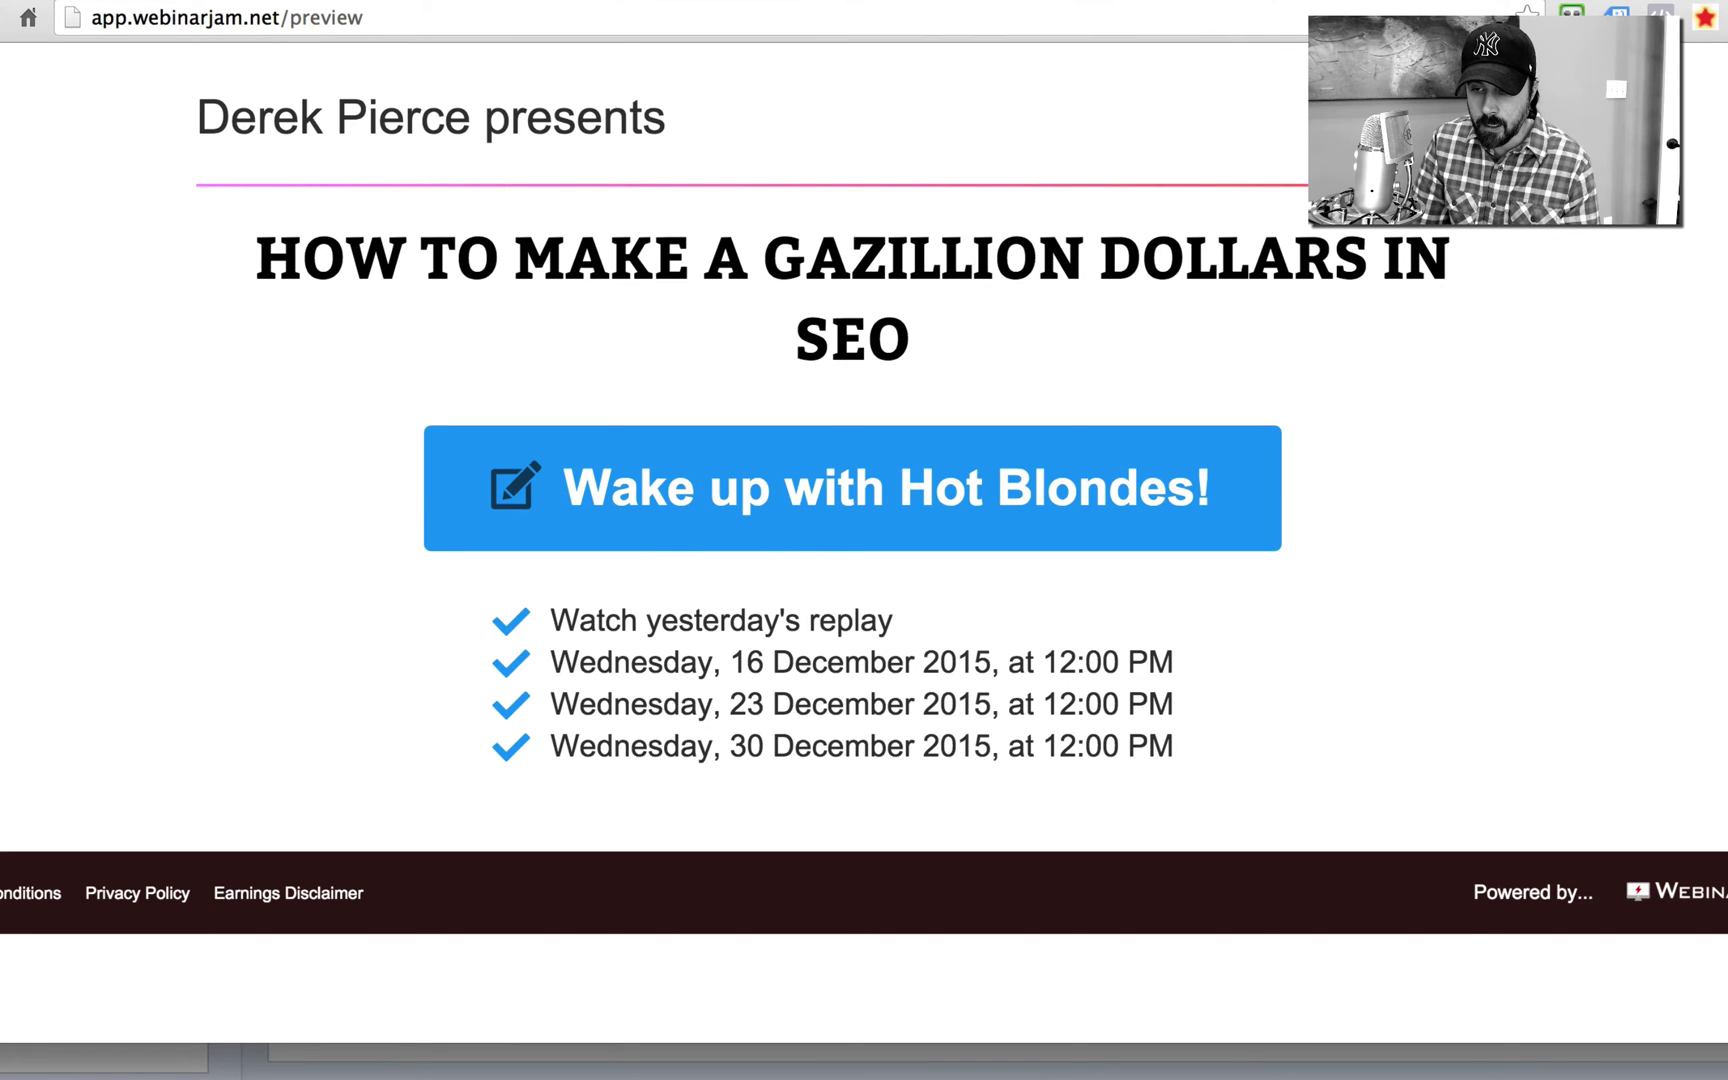
pyautogui.hotkey('ctrl', 'w')
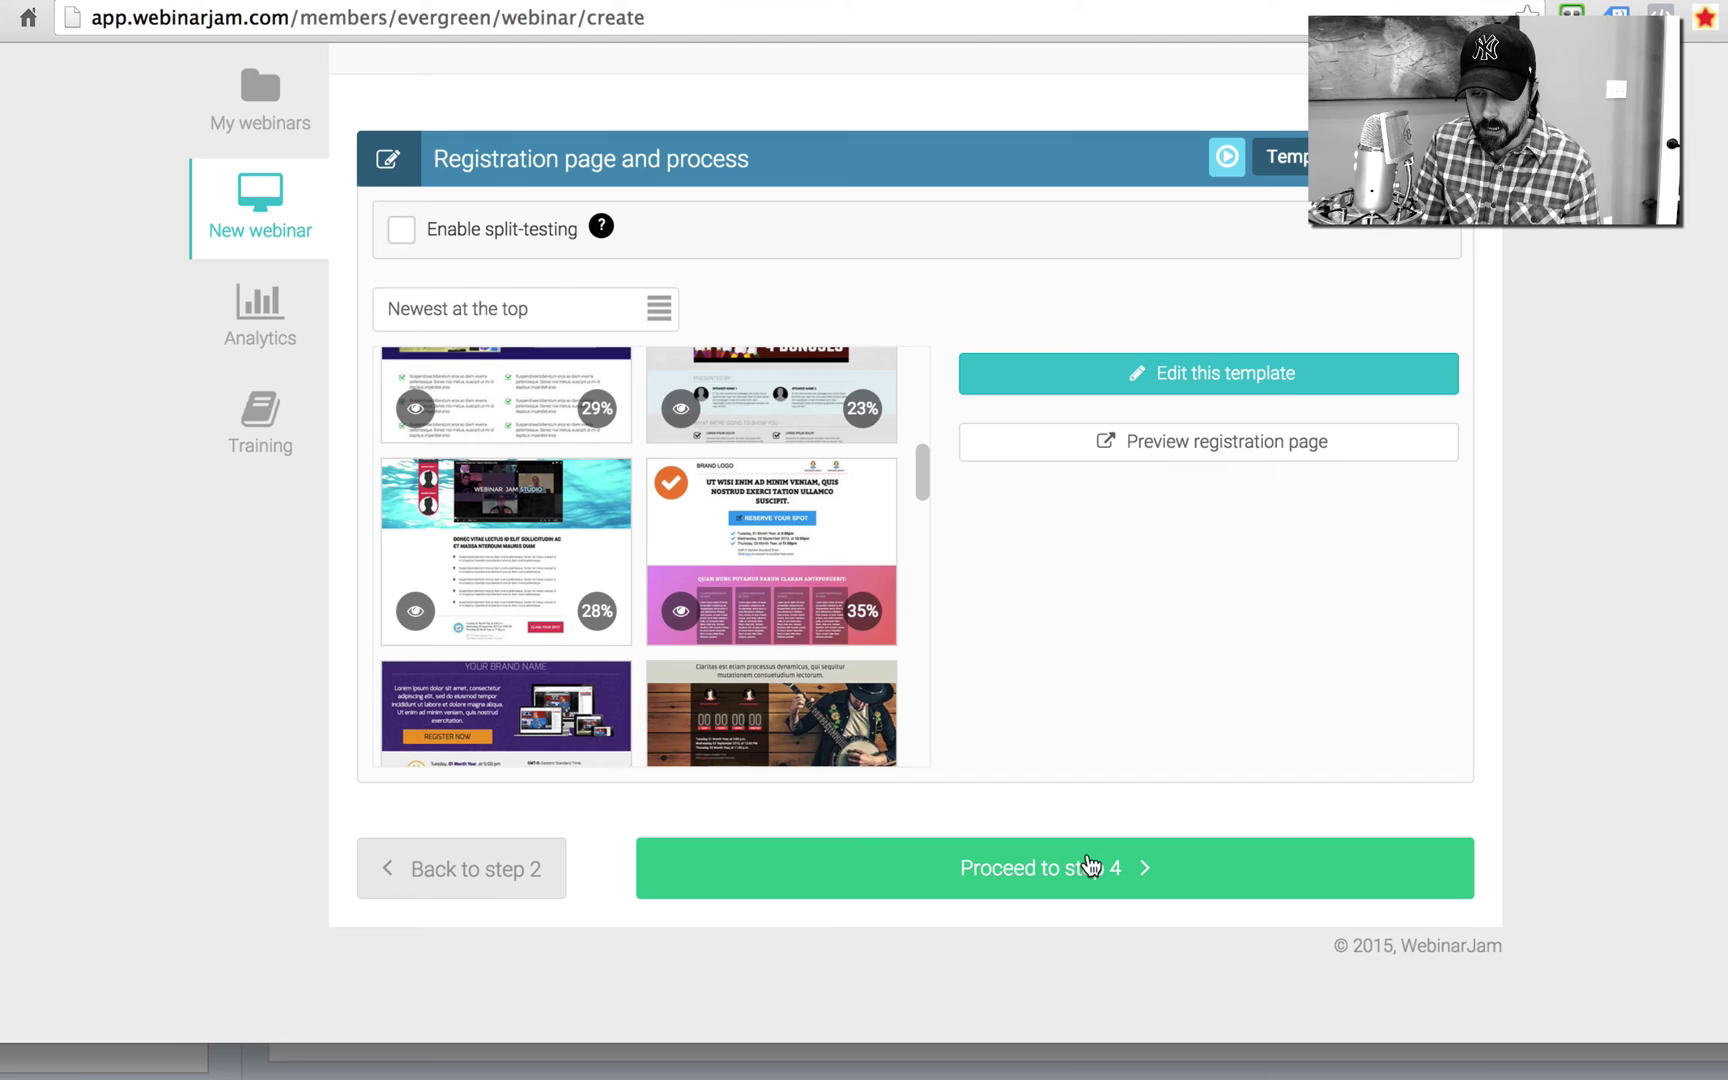
pyautogui.click(1082, 864)
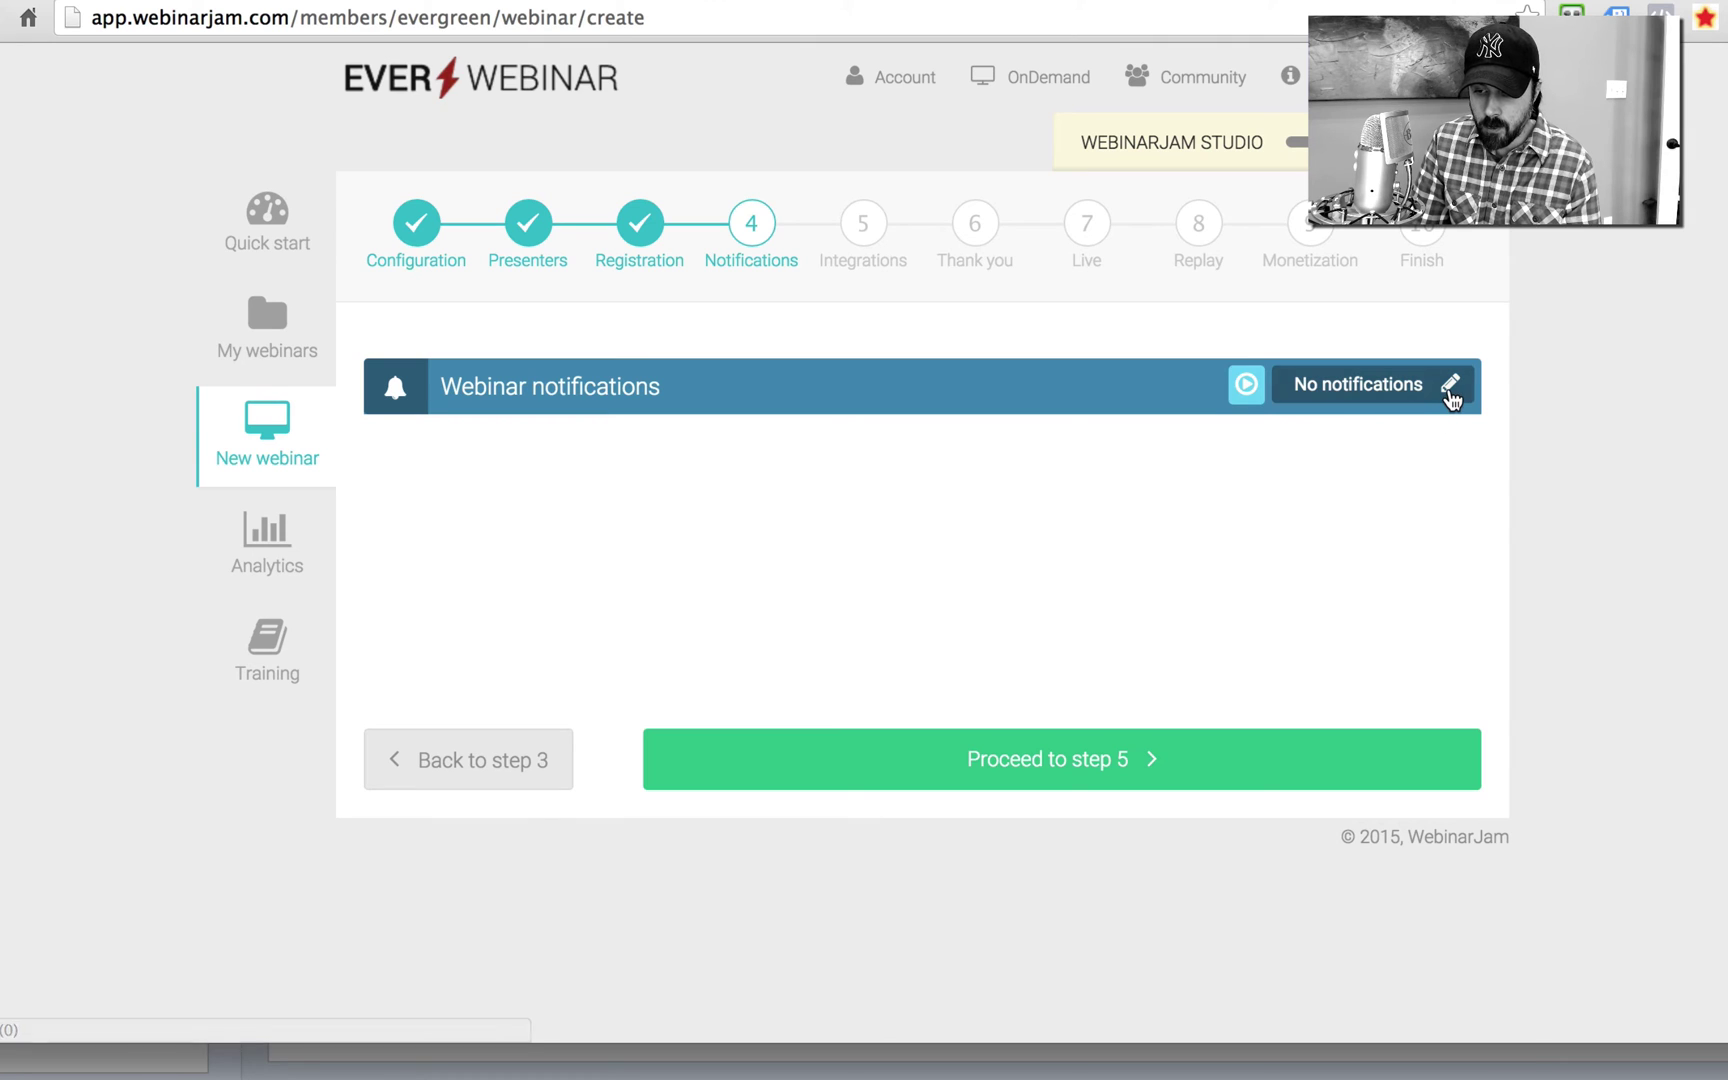
# Step: Abandon the email reminder notification setup, leaving notifications off, and proceed to step 5
pyautogui.click(1450, 390)
pyautogui.click(571, 520)
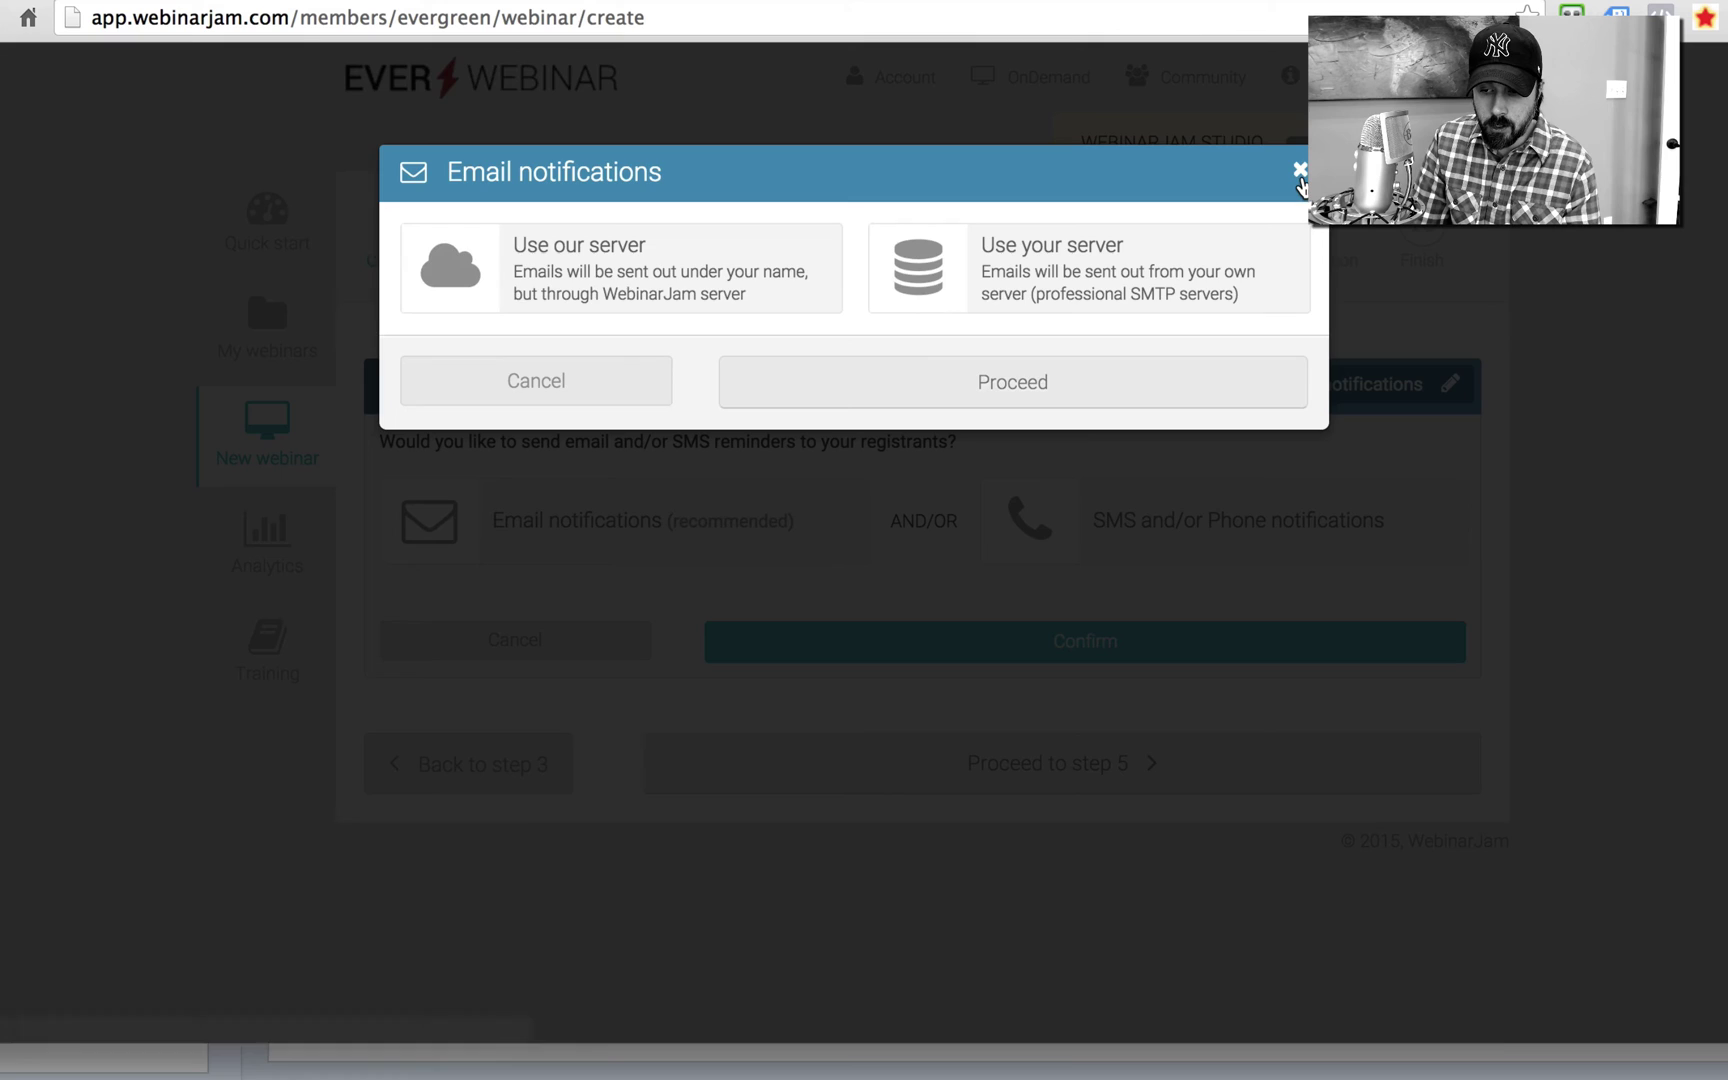
pyautogui.click(1300, 176)
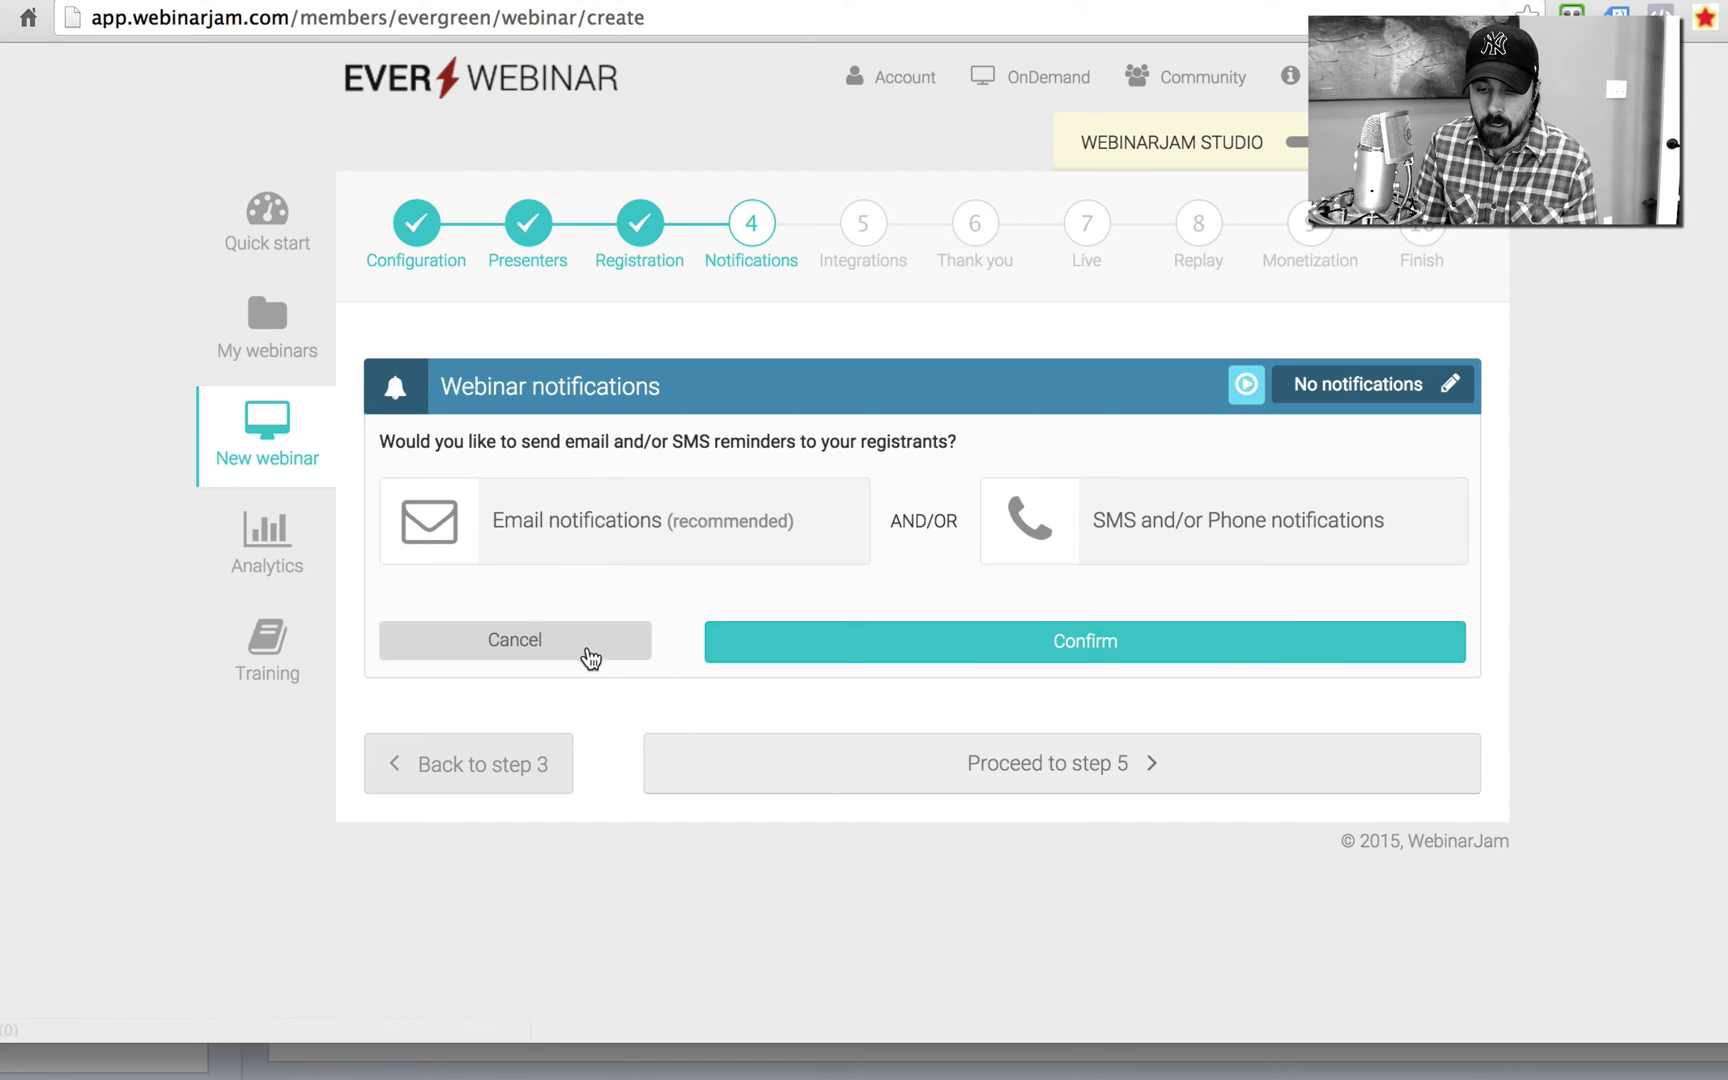
pyautogui.click(590, 658)
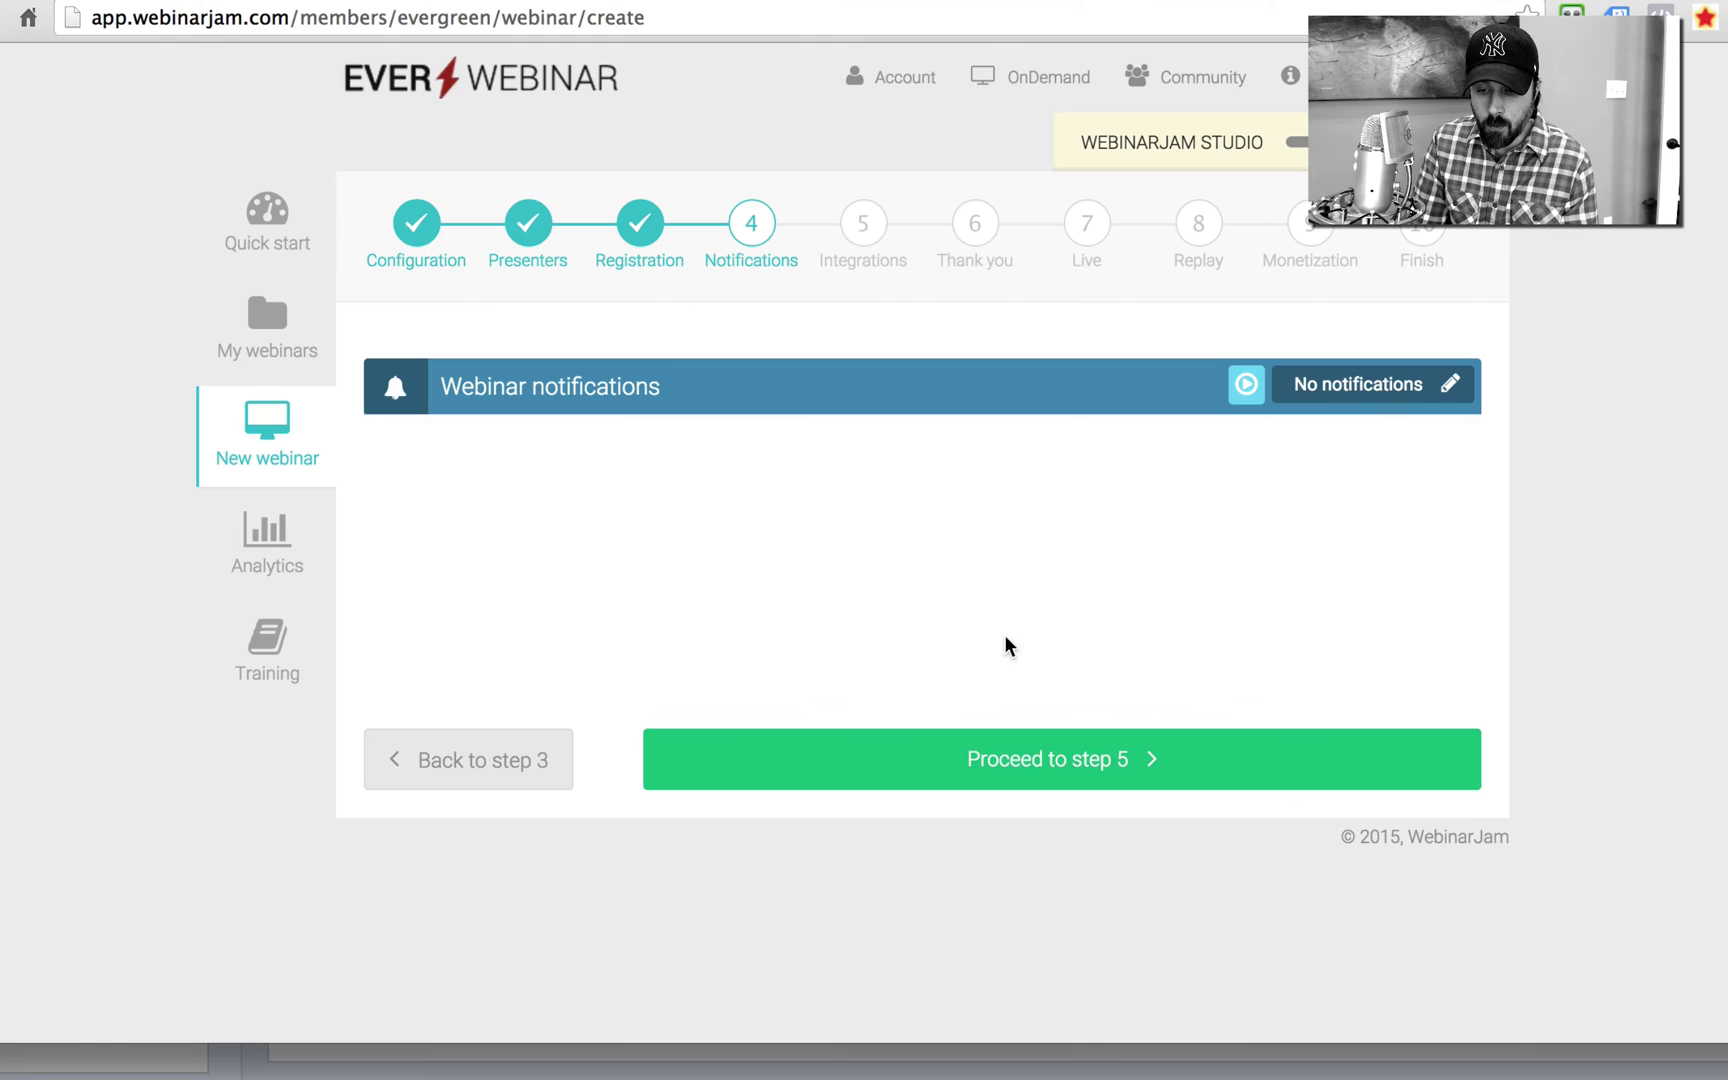
pyautogui.click(1030, 756)
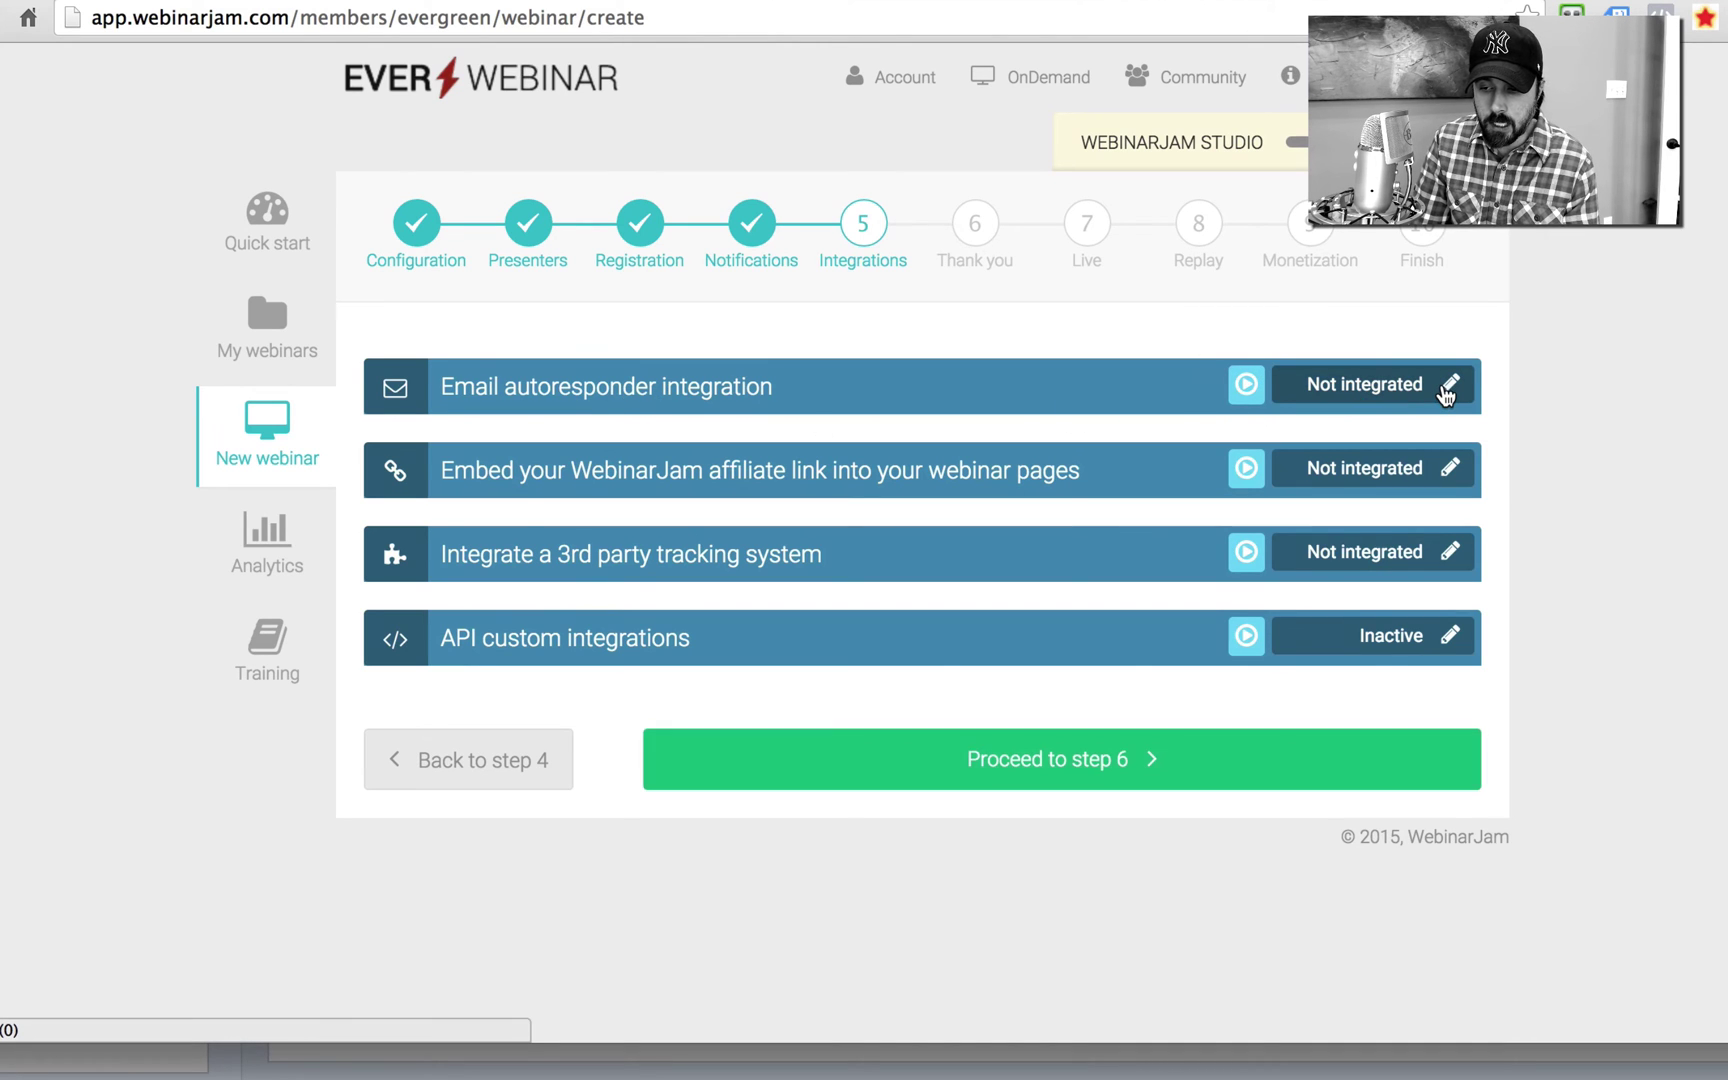
pyautogui.click(1448, 388)
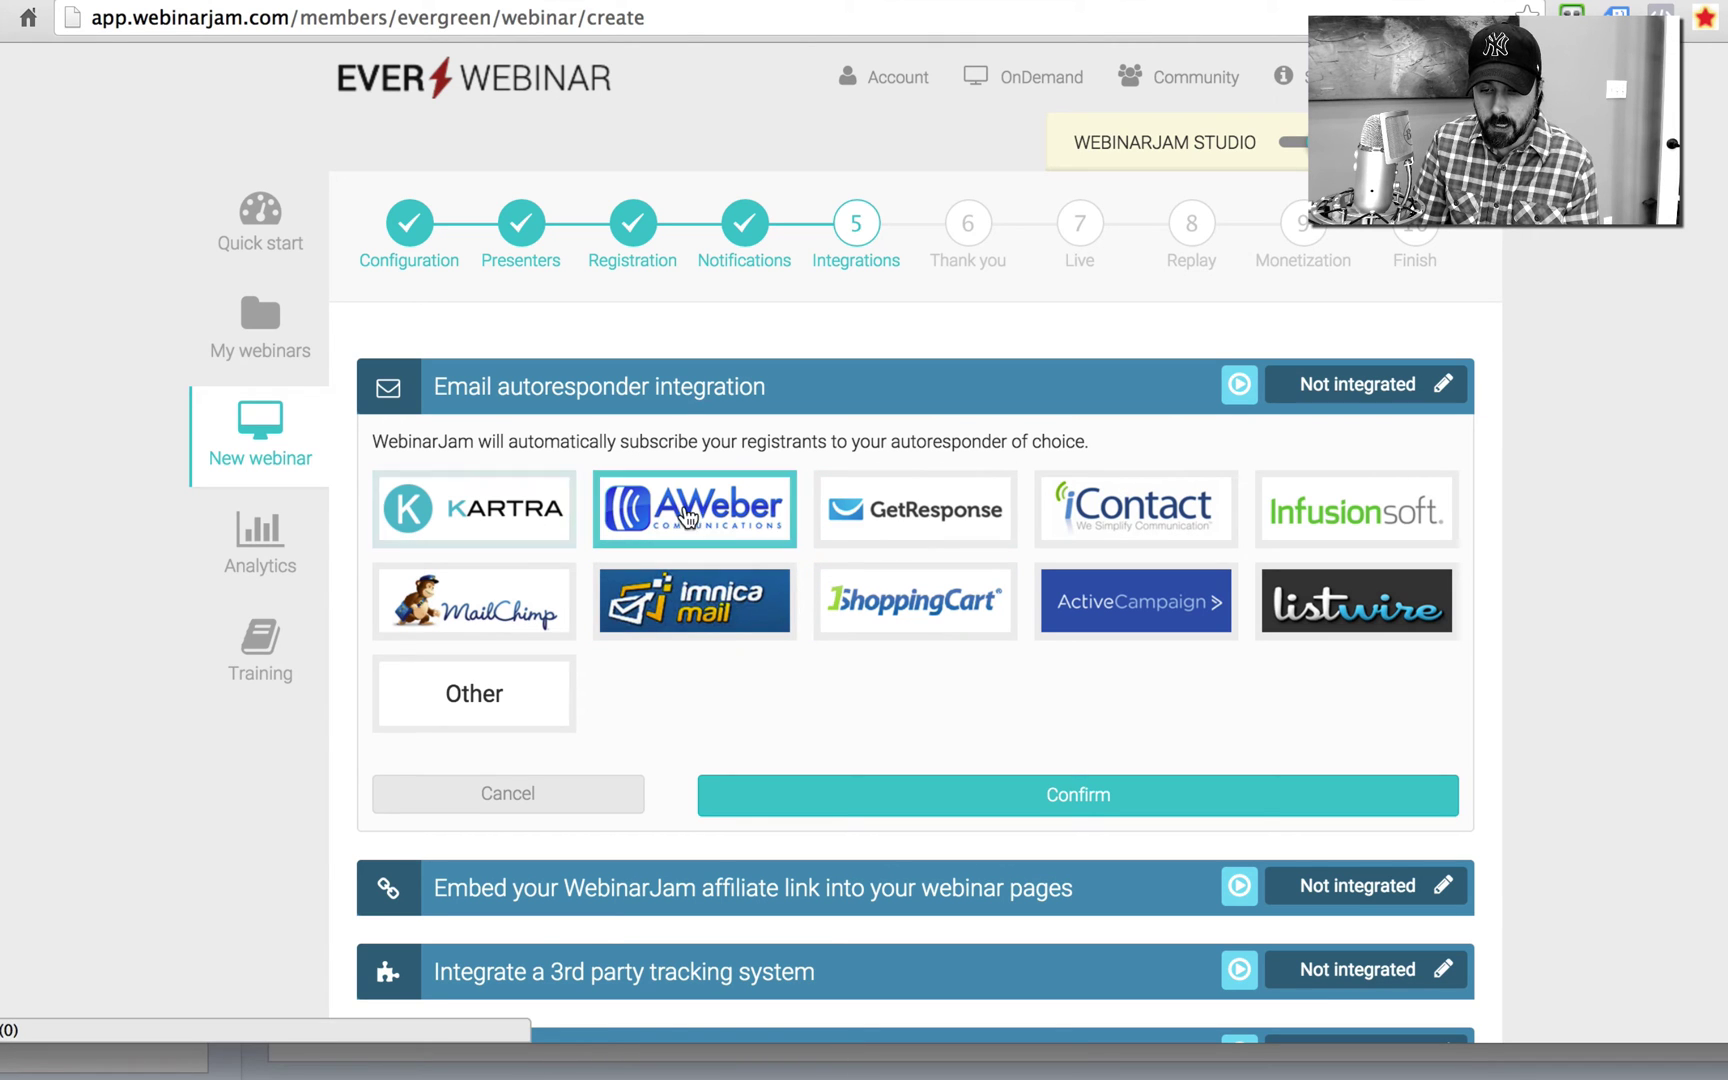
pyautogui.click(875, 522)
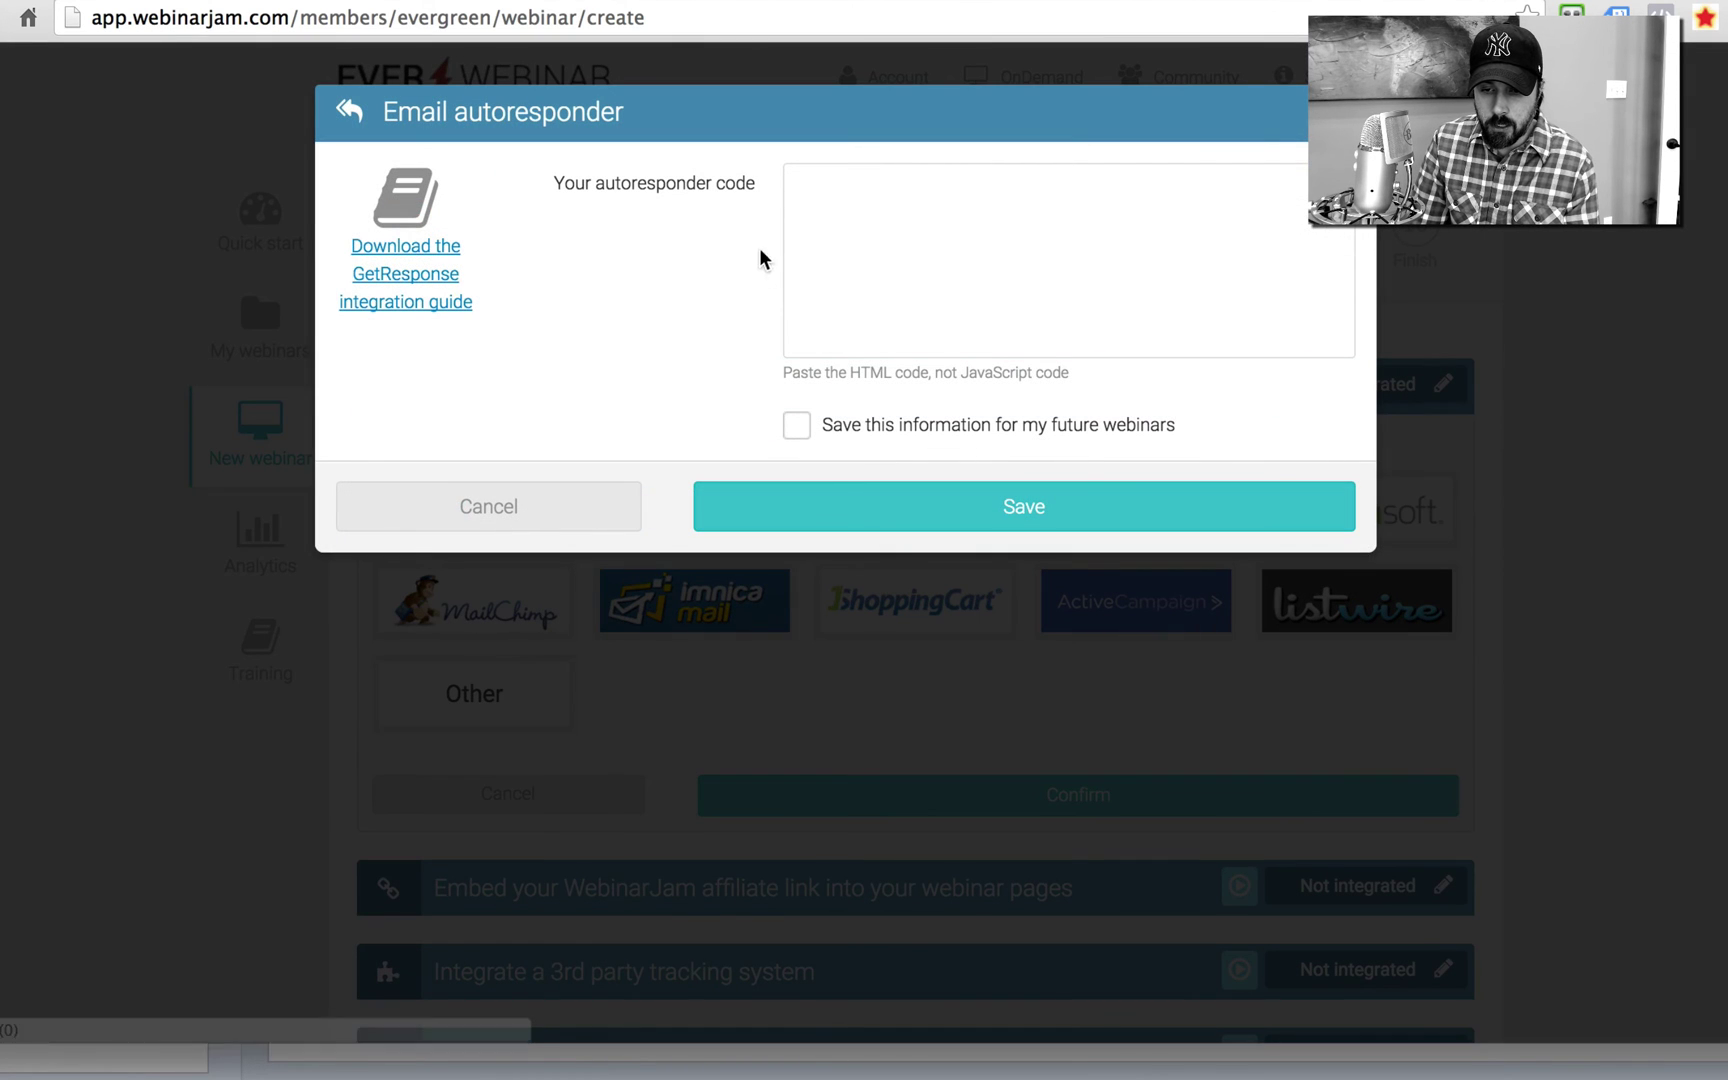
pyautogui.click(900, 200)
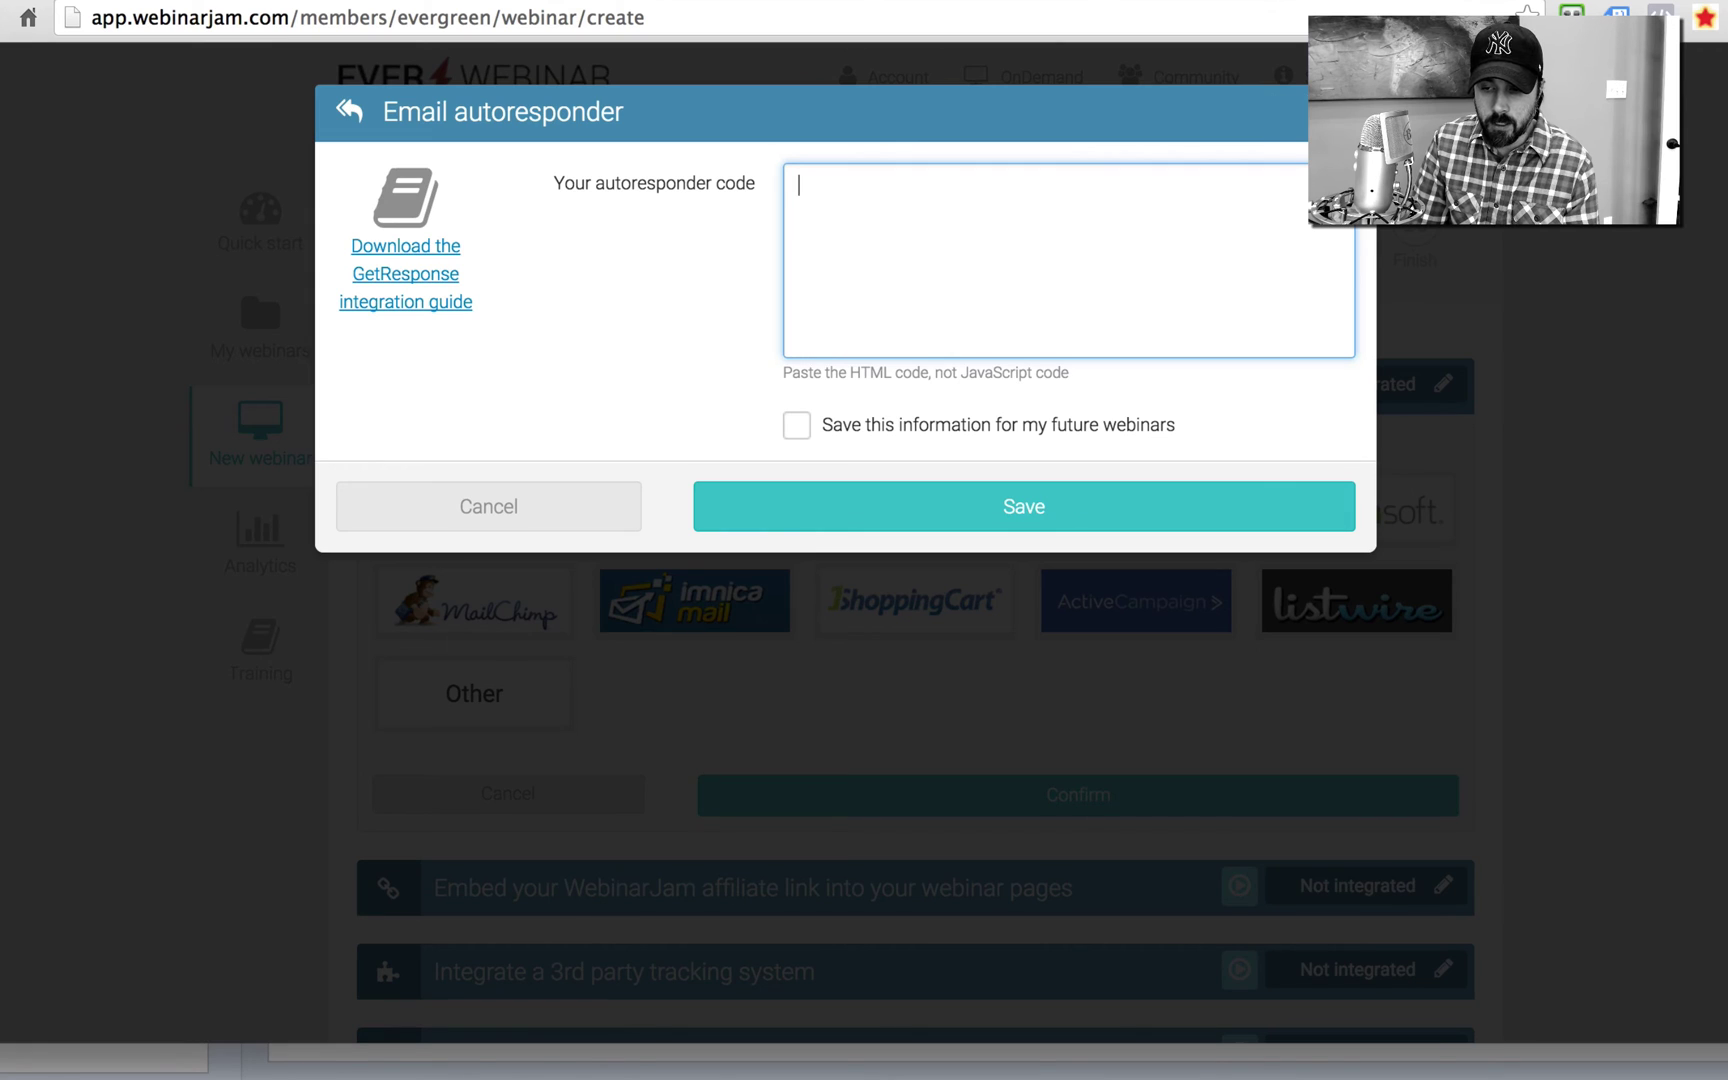
pyautogui.press('Escape')
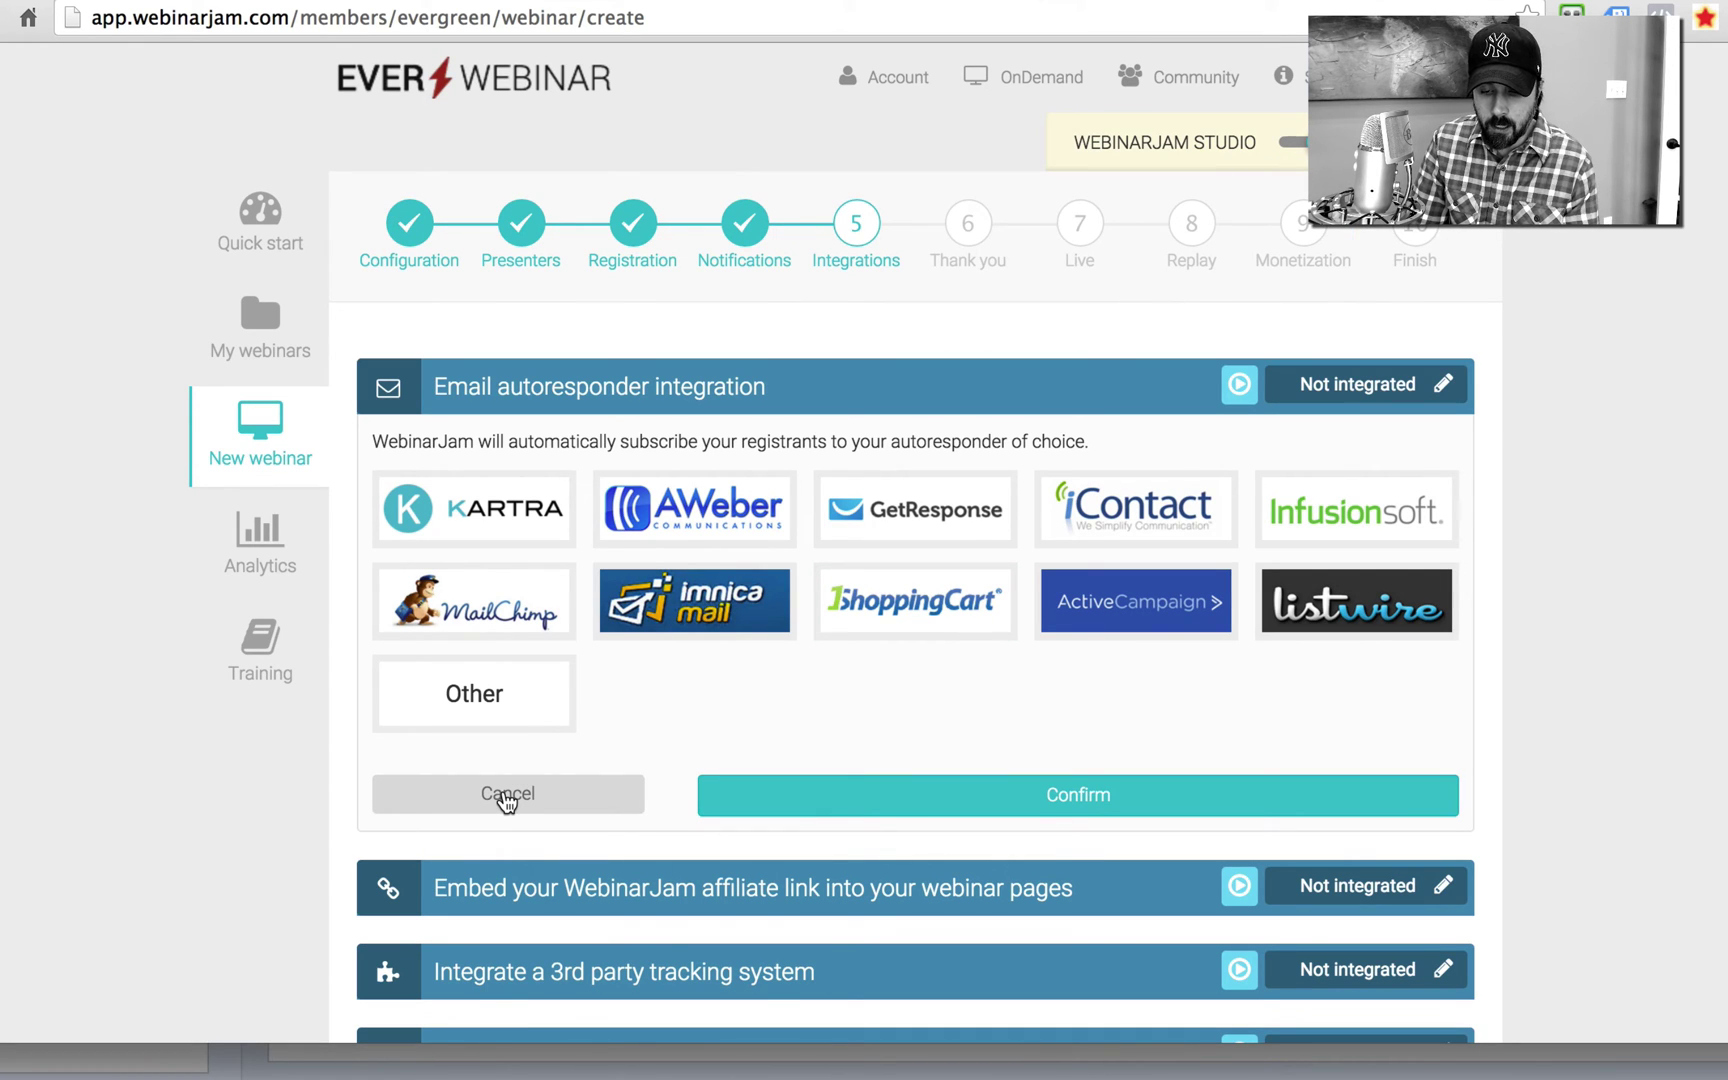
pyautogui.click(602, 802)
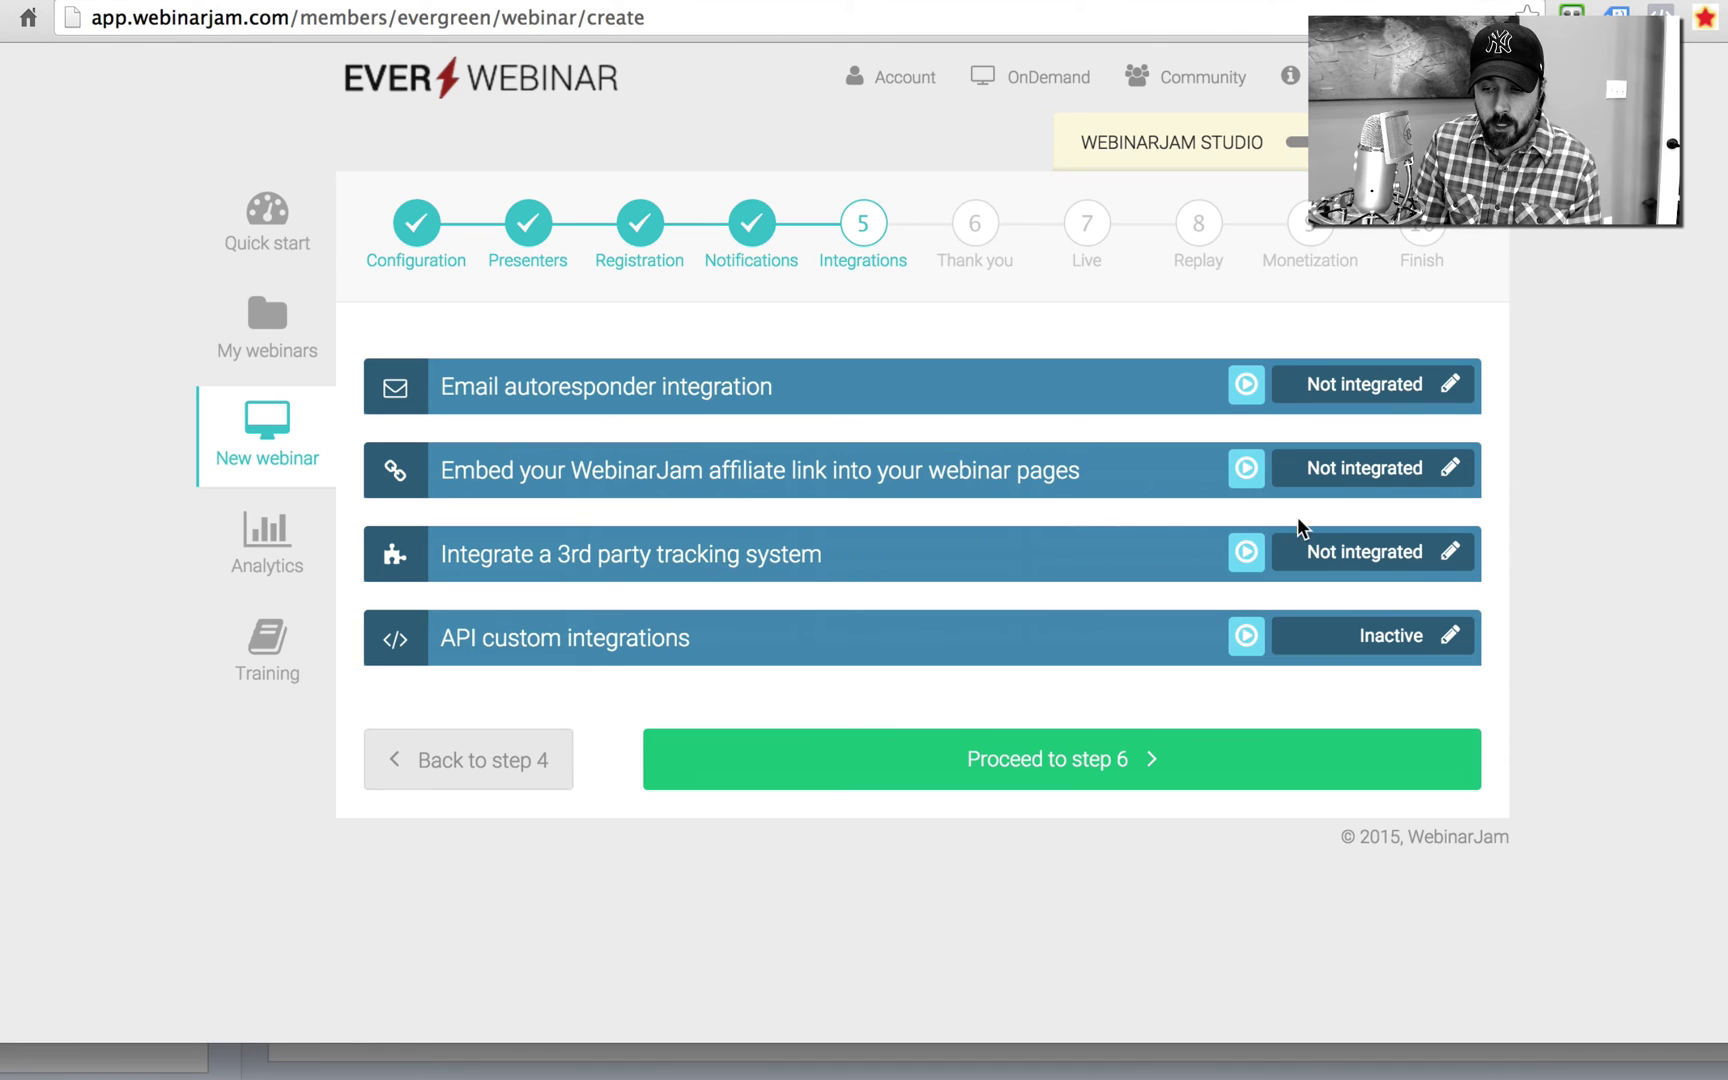
# Step: Cancel the third-party tracking system integration and proceed to the Thank you step
pyautogui.click(1450, 554)
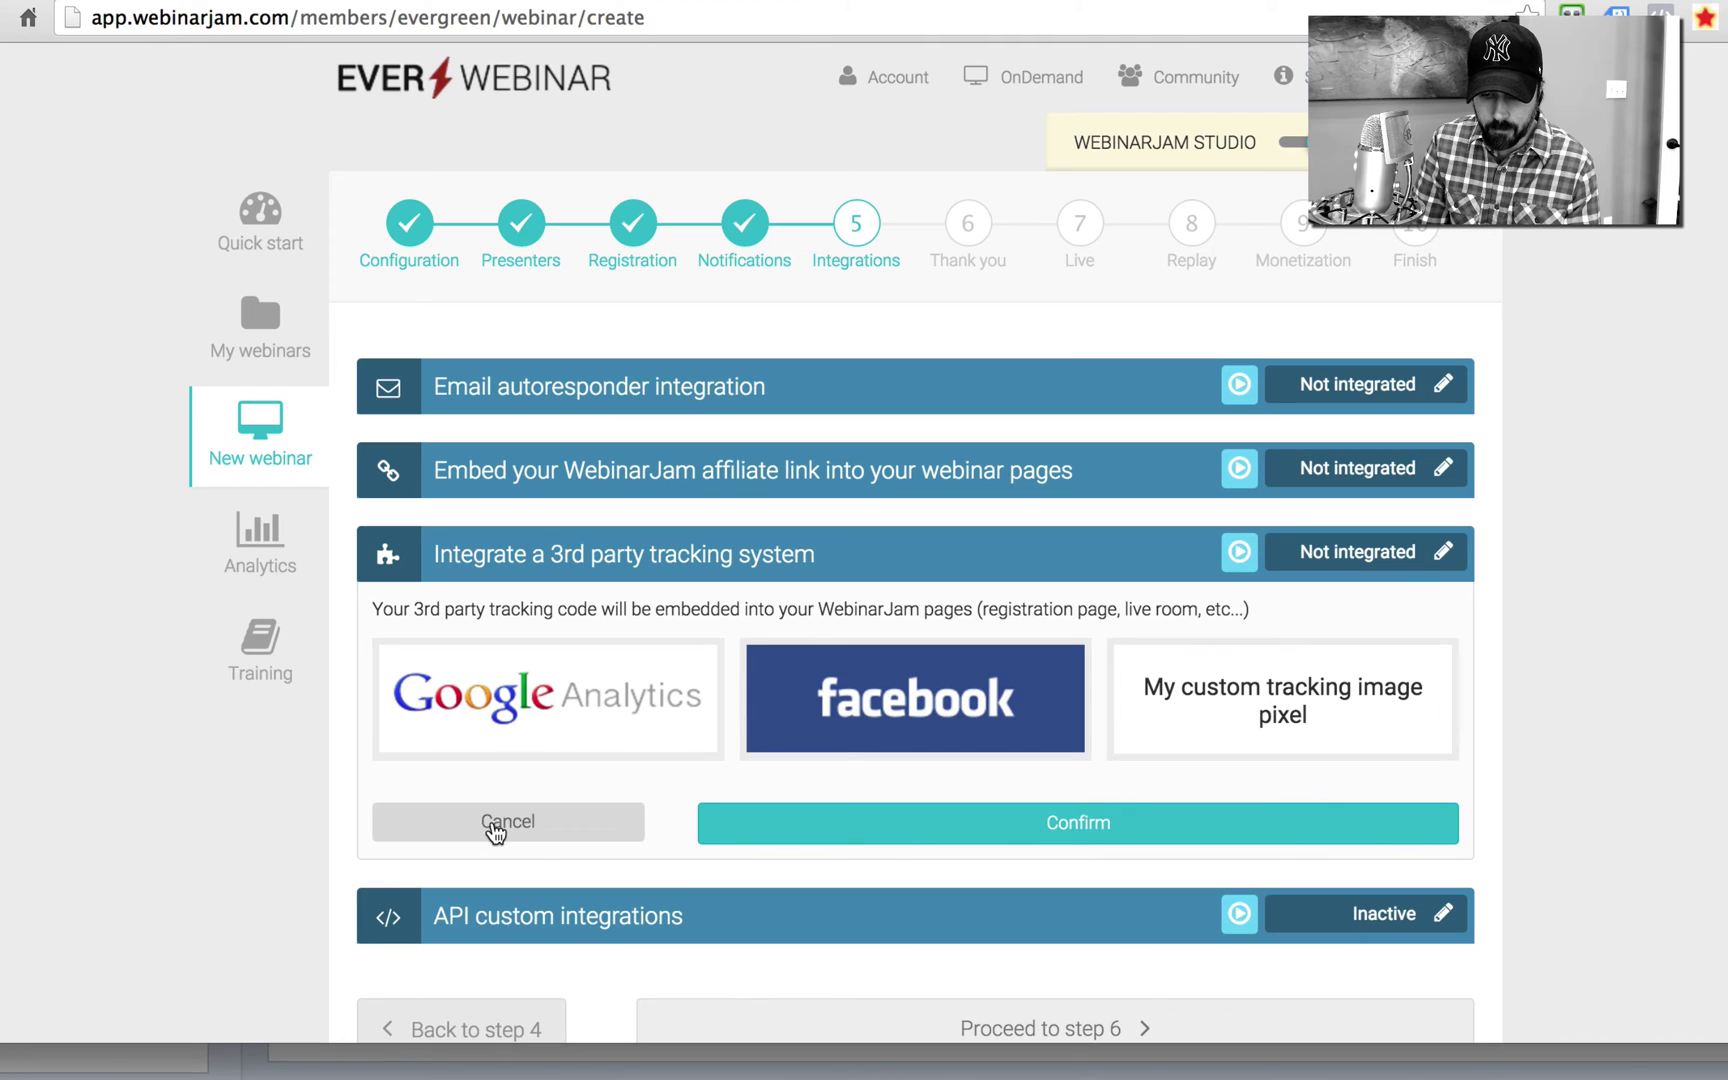
pyautogui.click(495, 826)
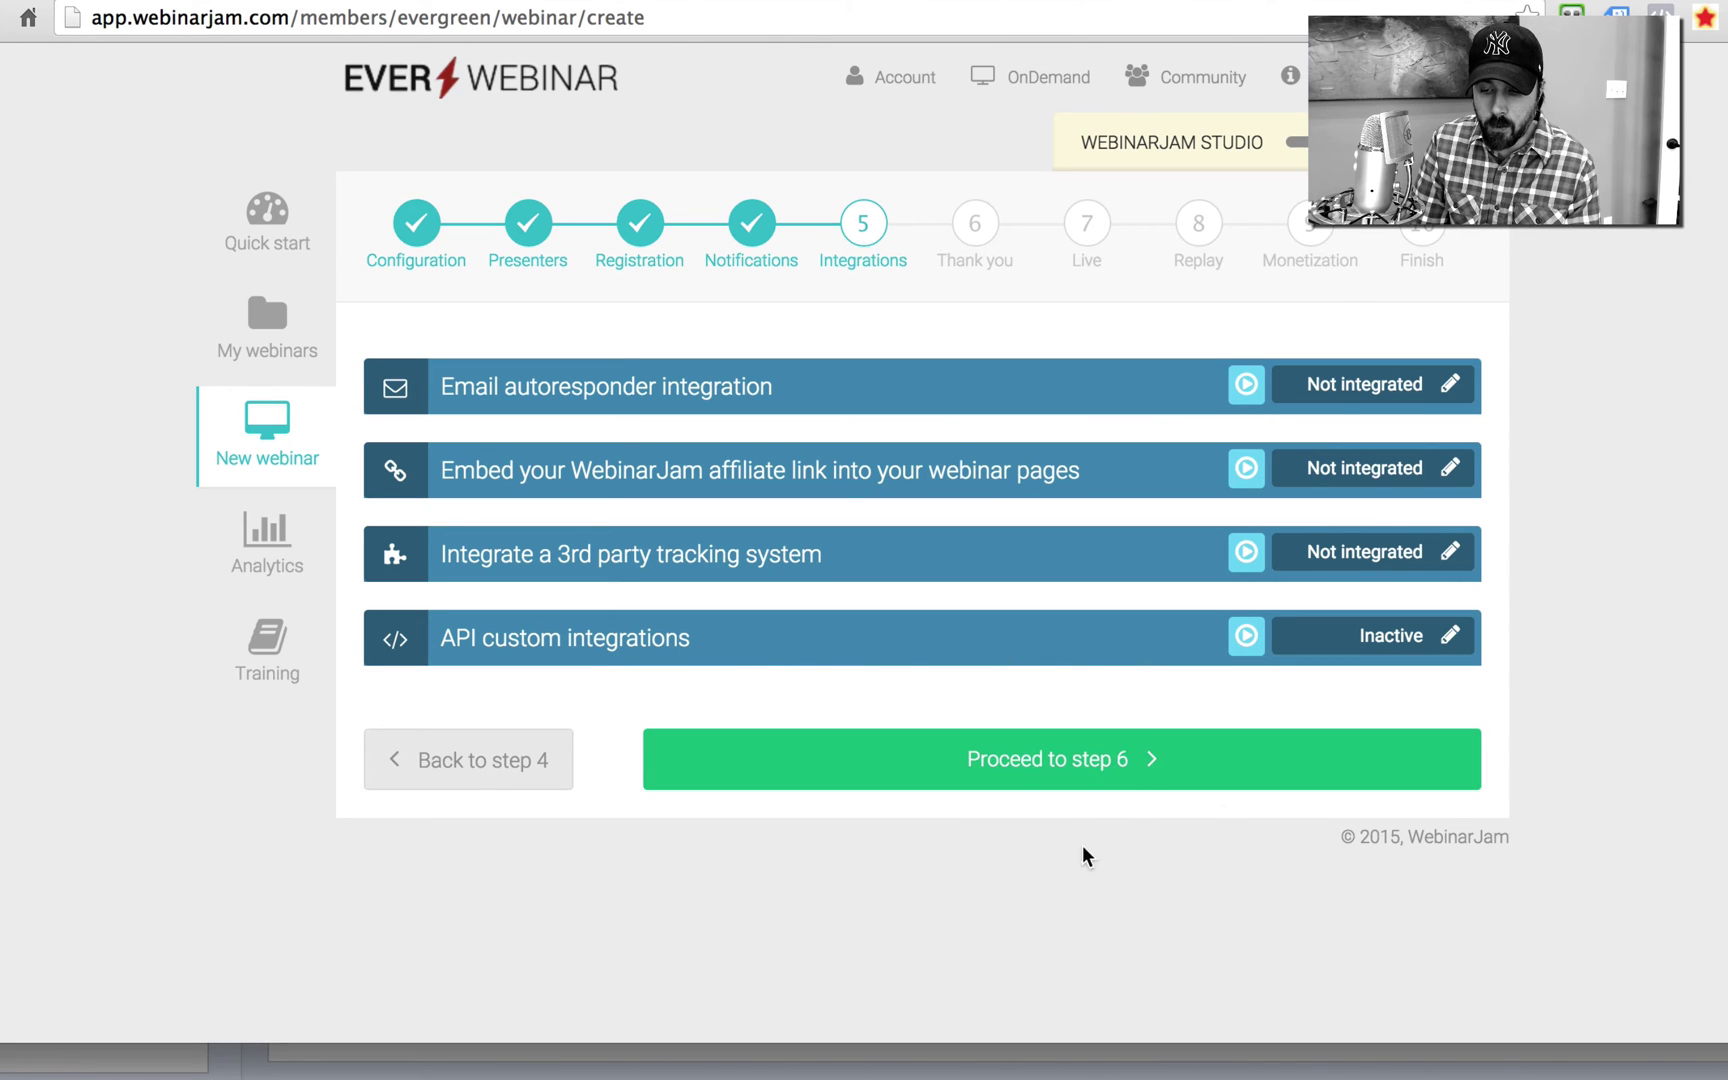
pyautogui.click(1066, 769)
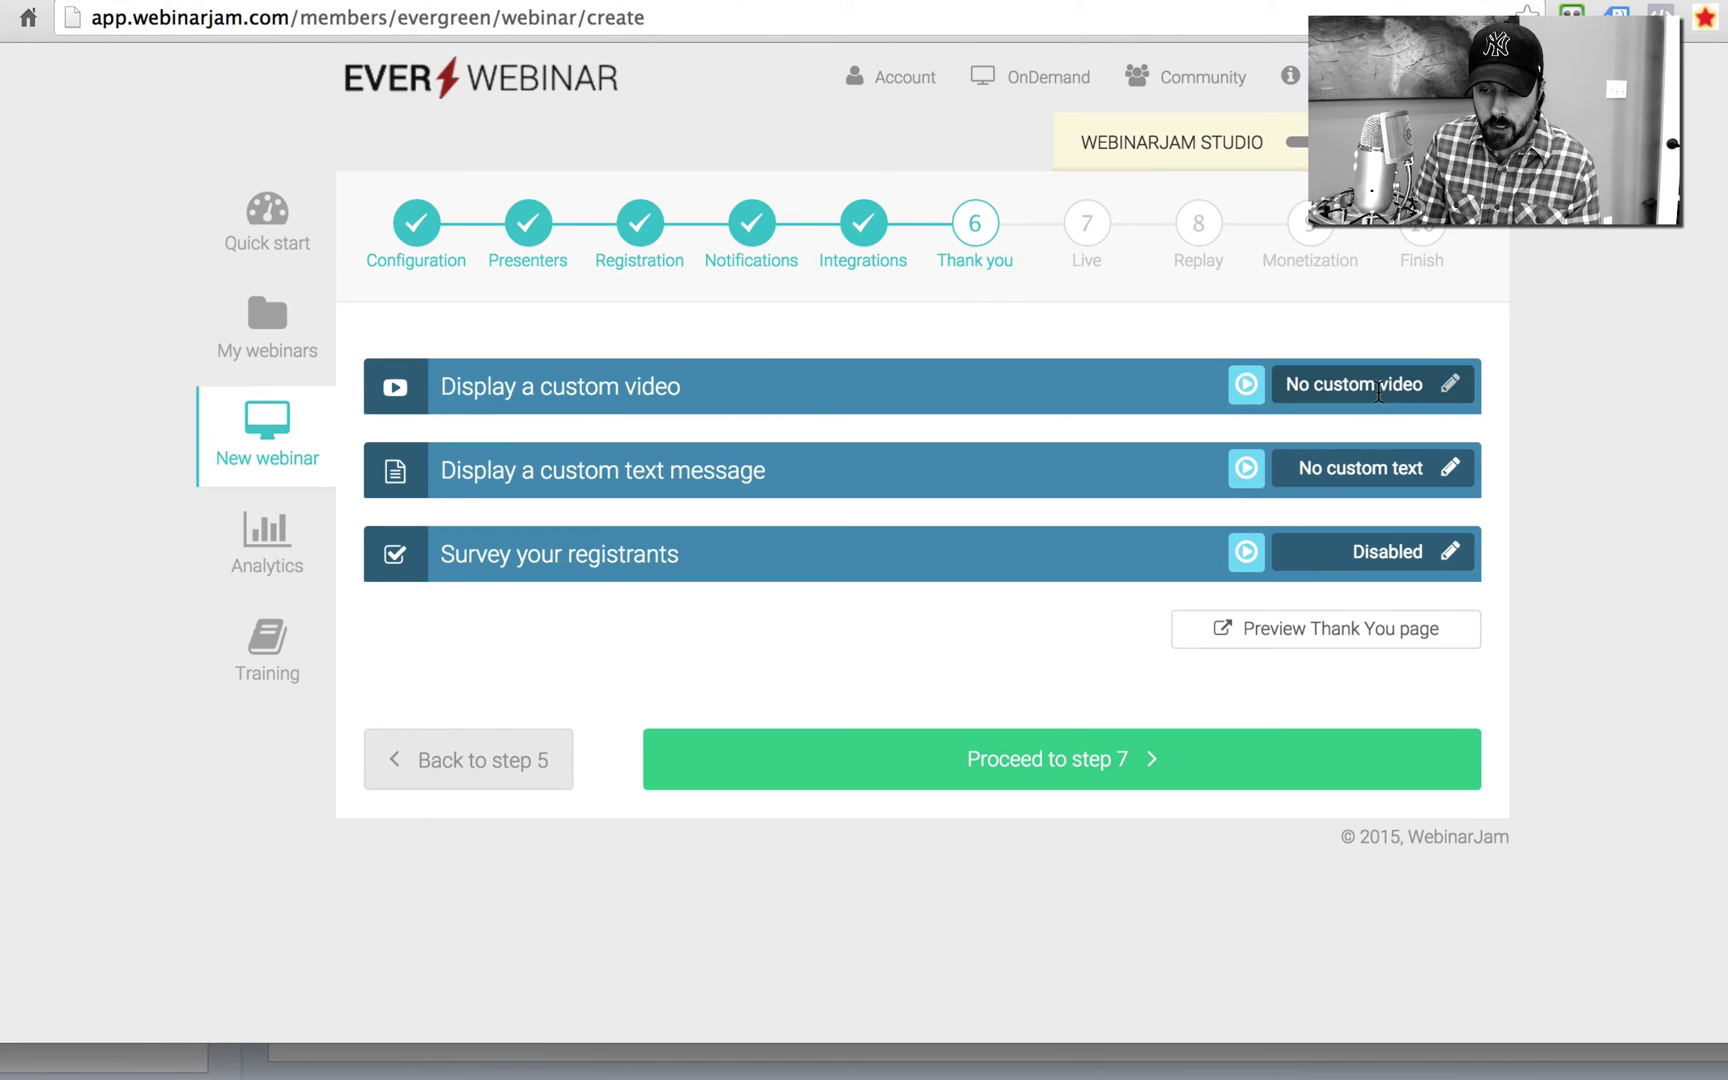
pyautogui.click(1450, 387)
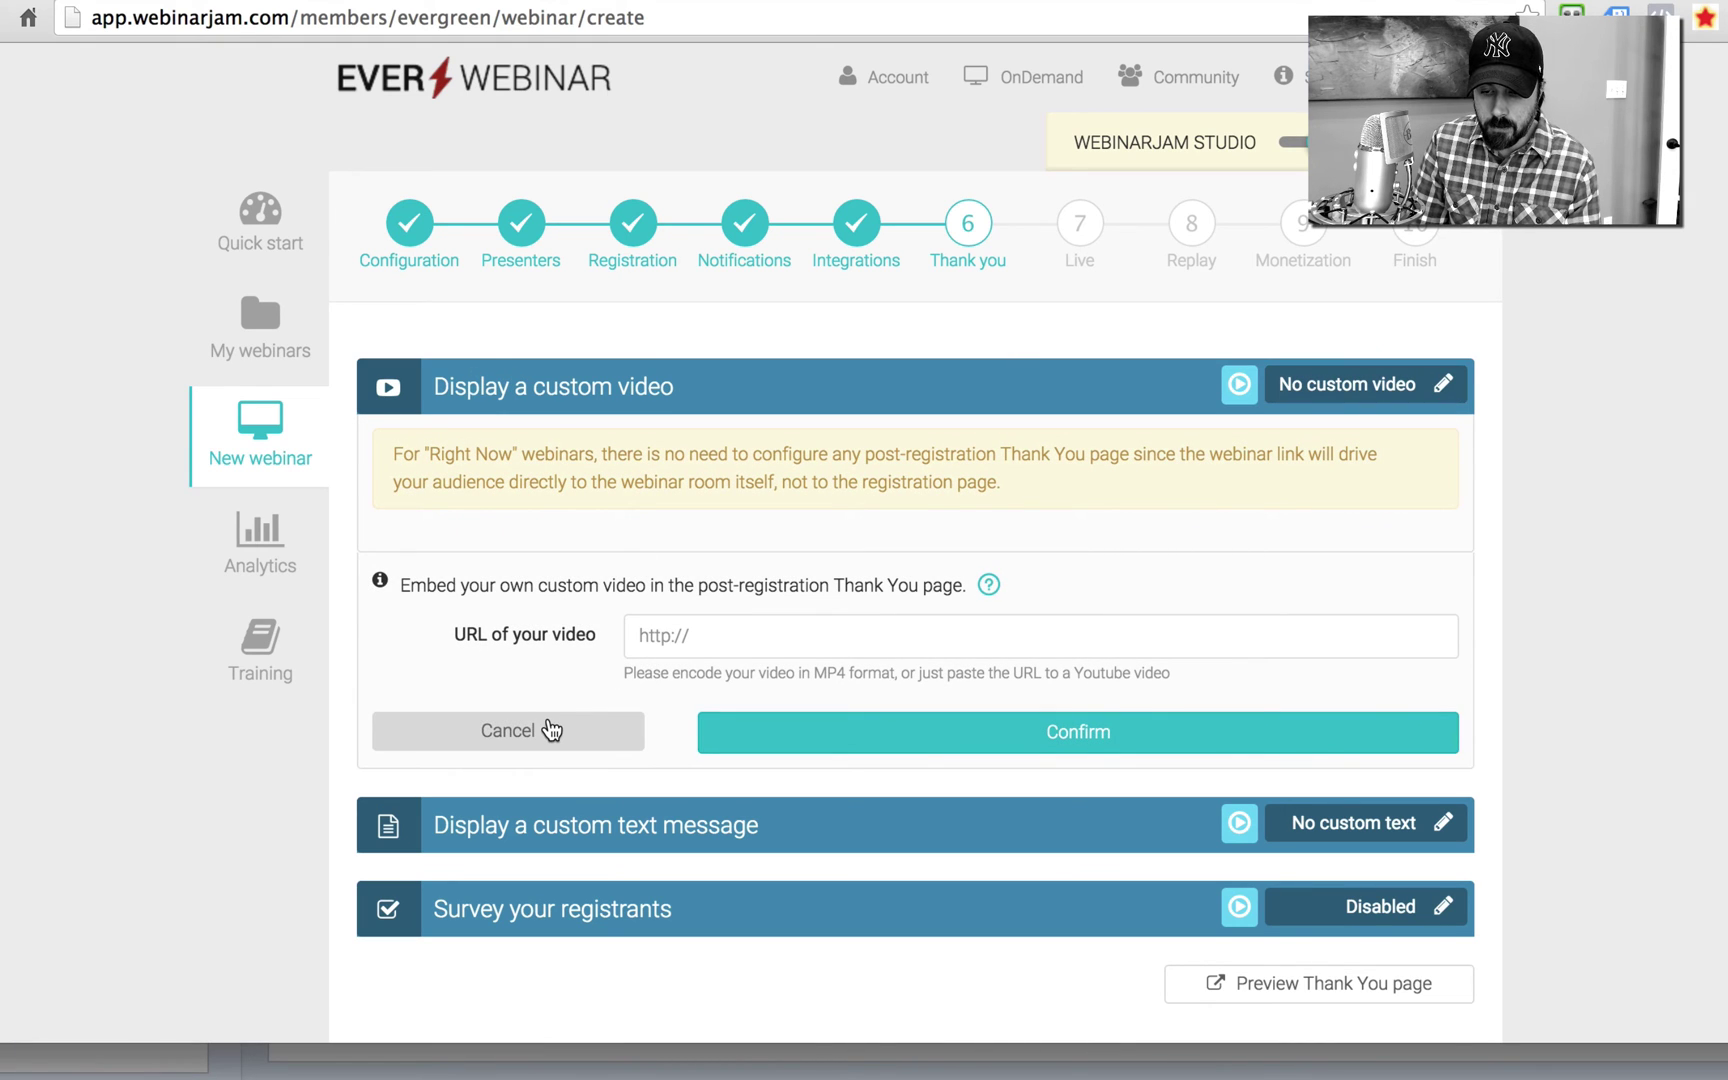
pyautogui.click(551, 728)
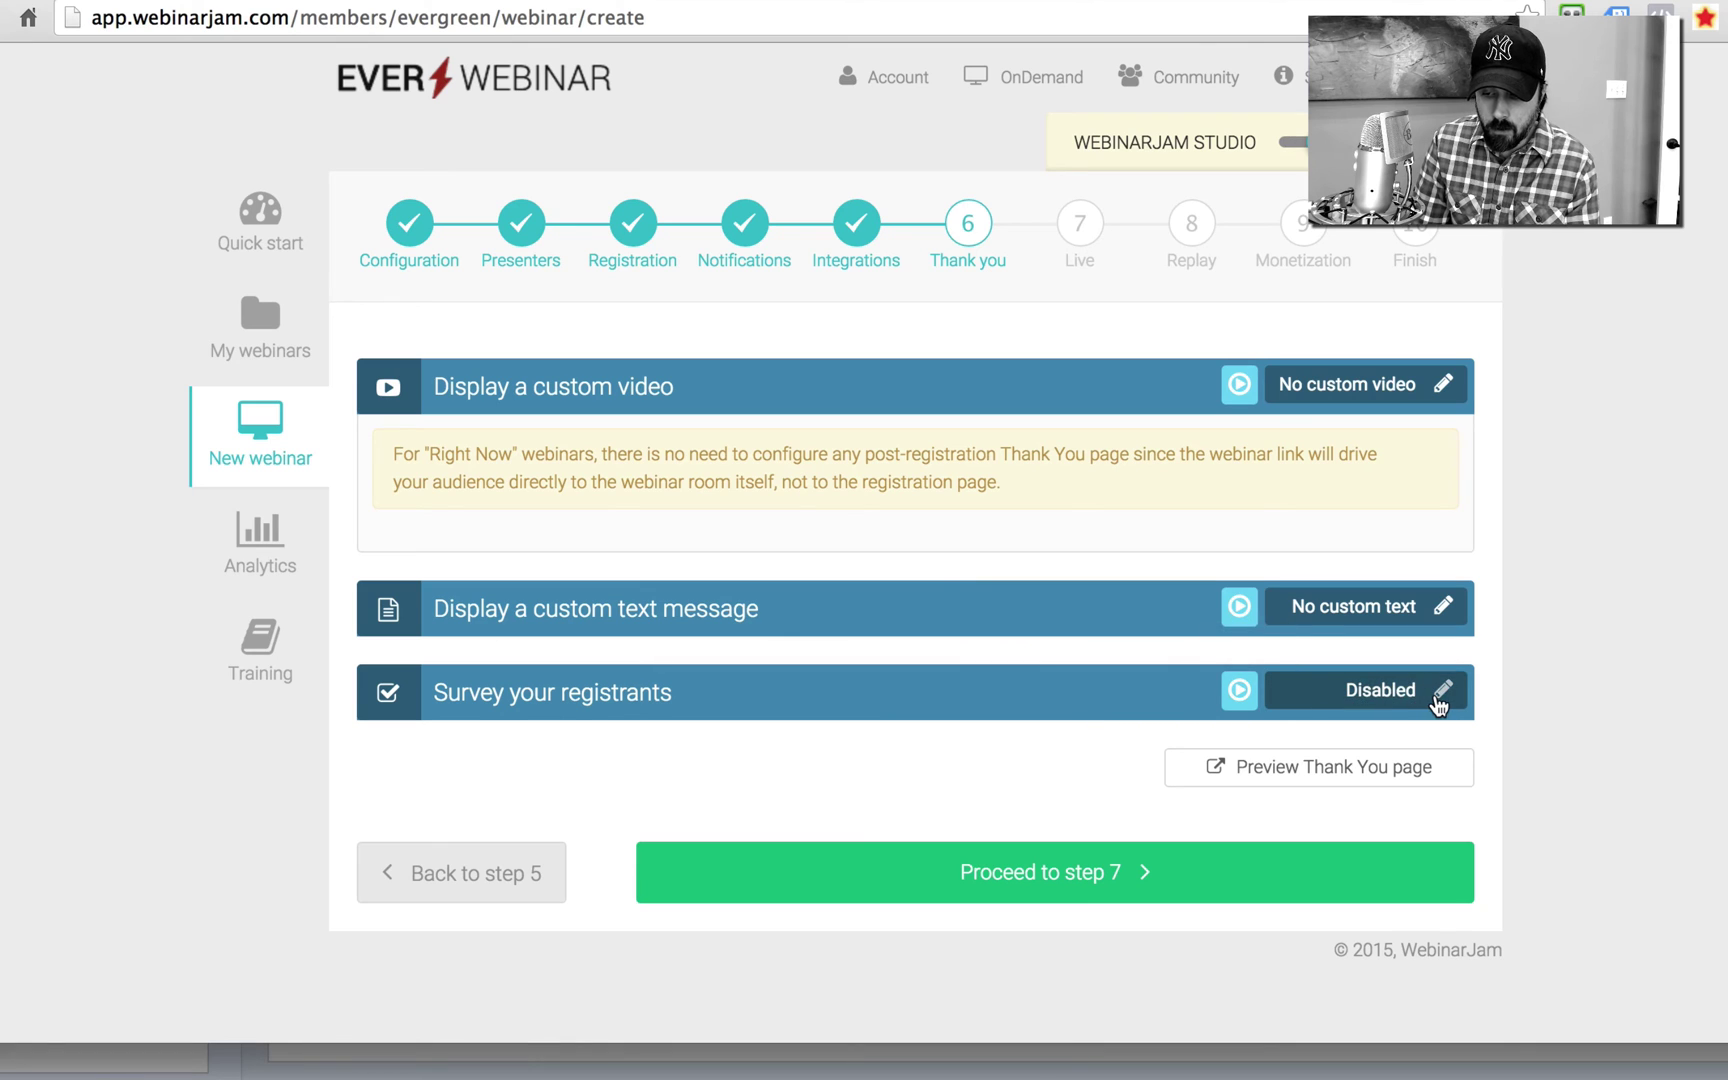
pyautogui.click(1437, 698)
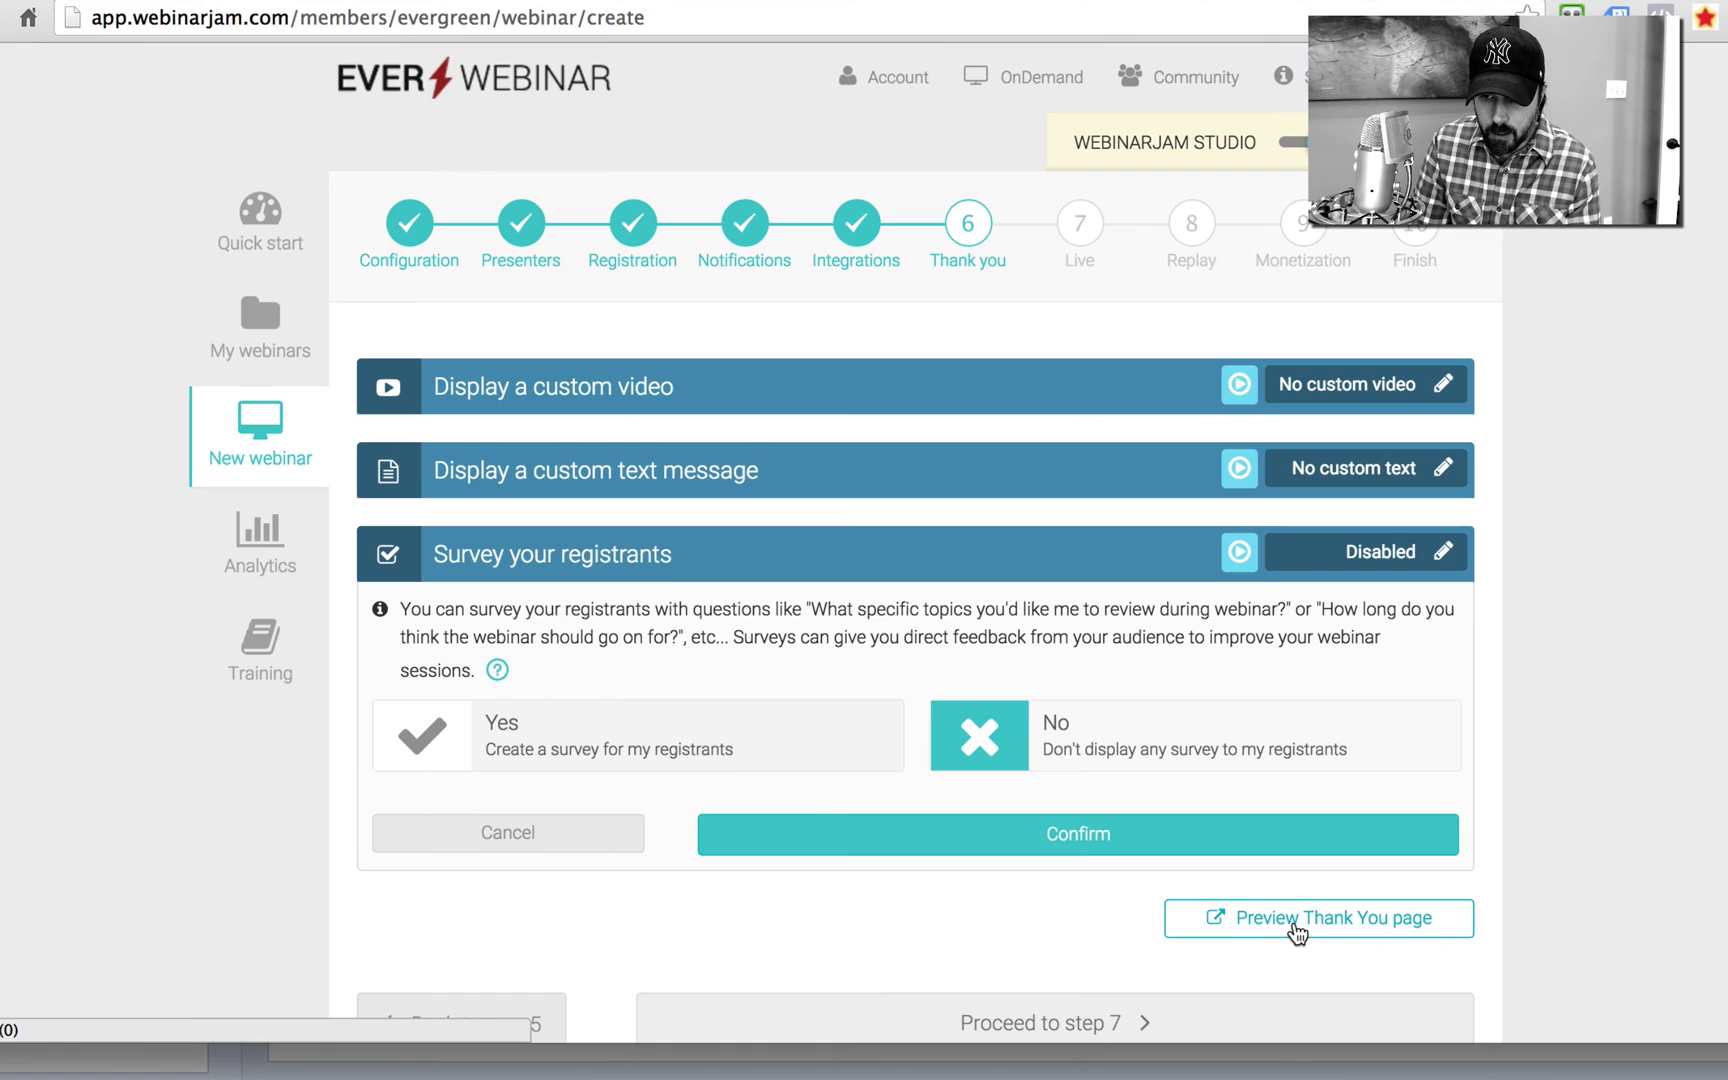
pyautogui.click(1297, 930)
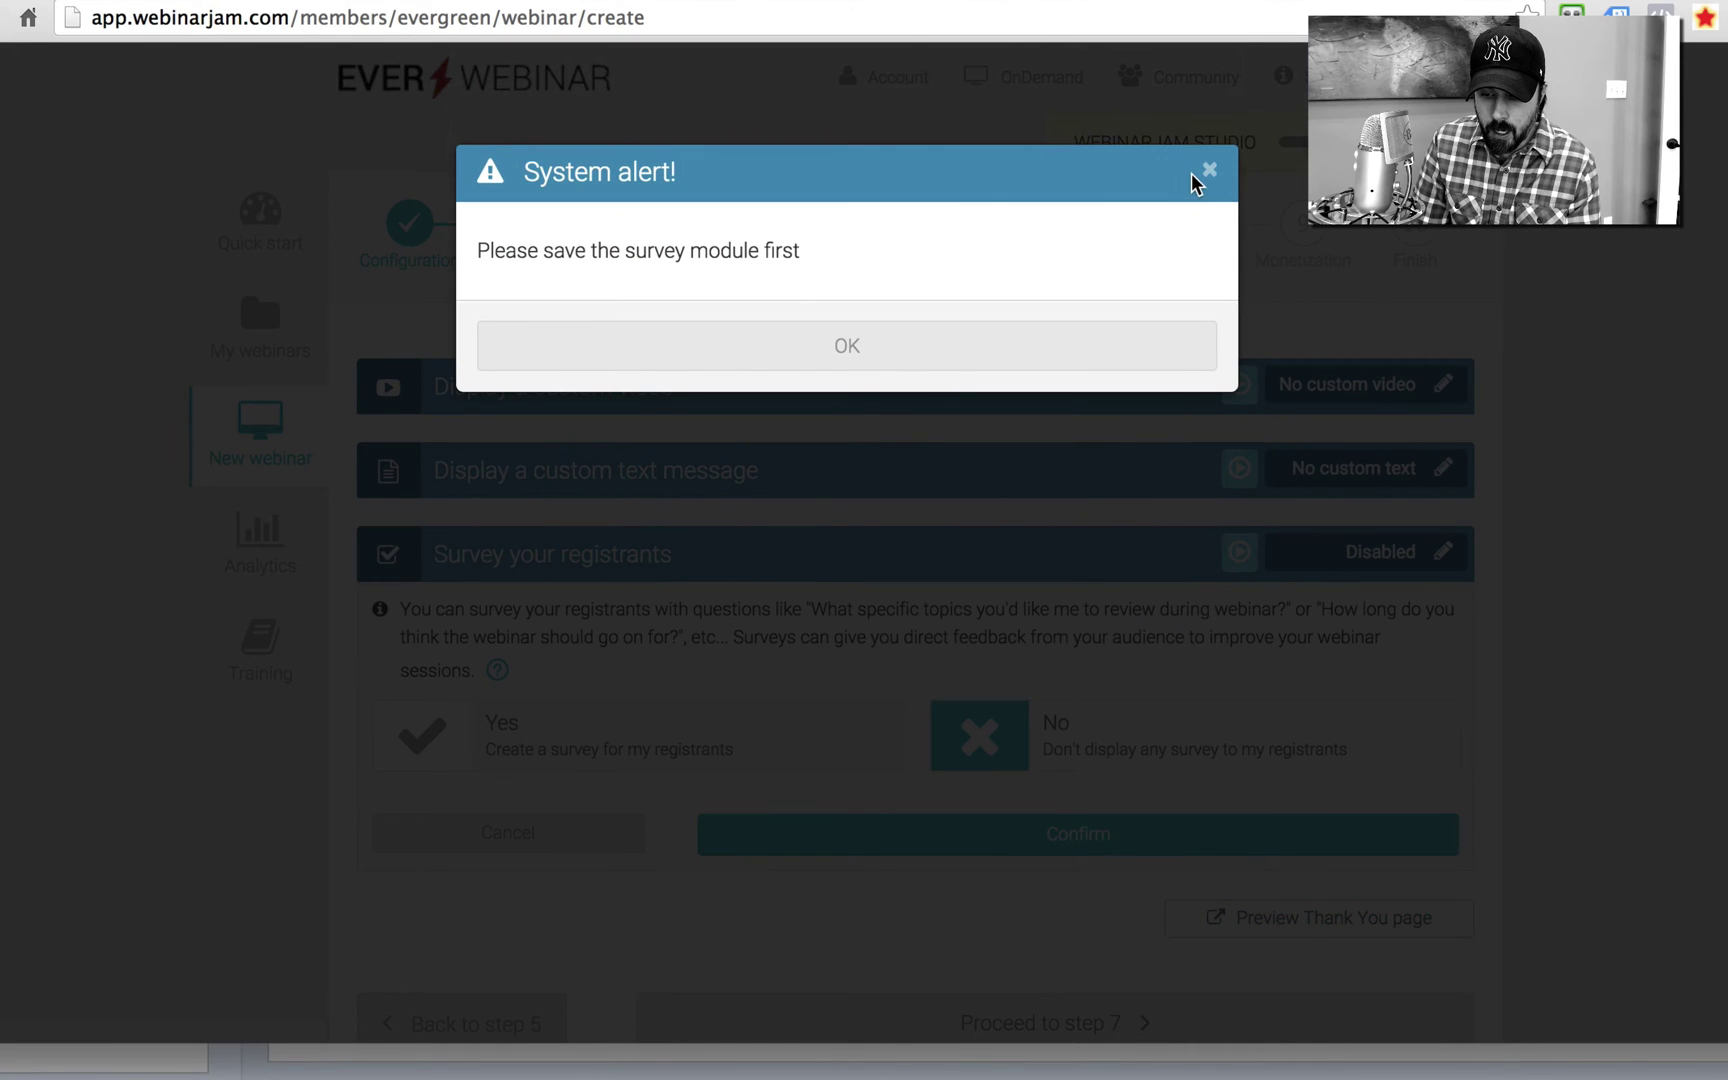
pyautogui.click(1208, 172)
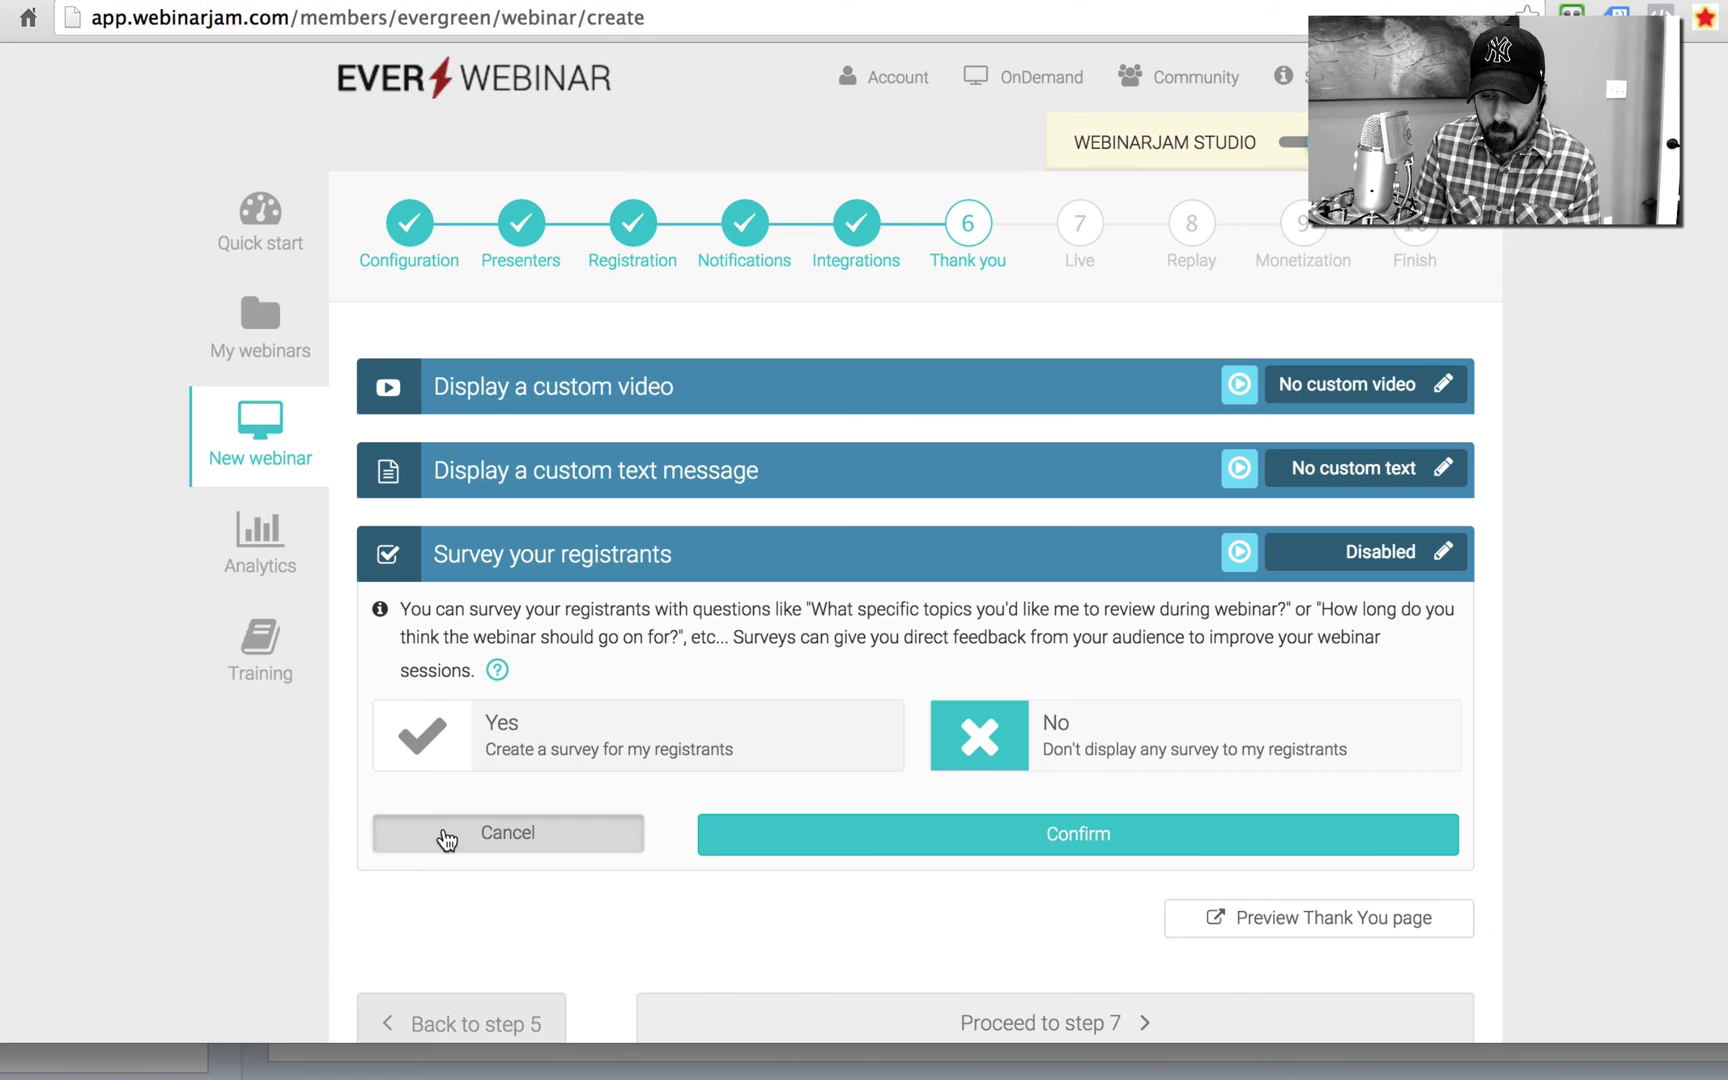
pyautogui.click(444, 834)
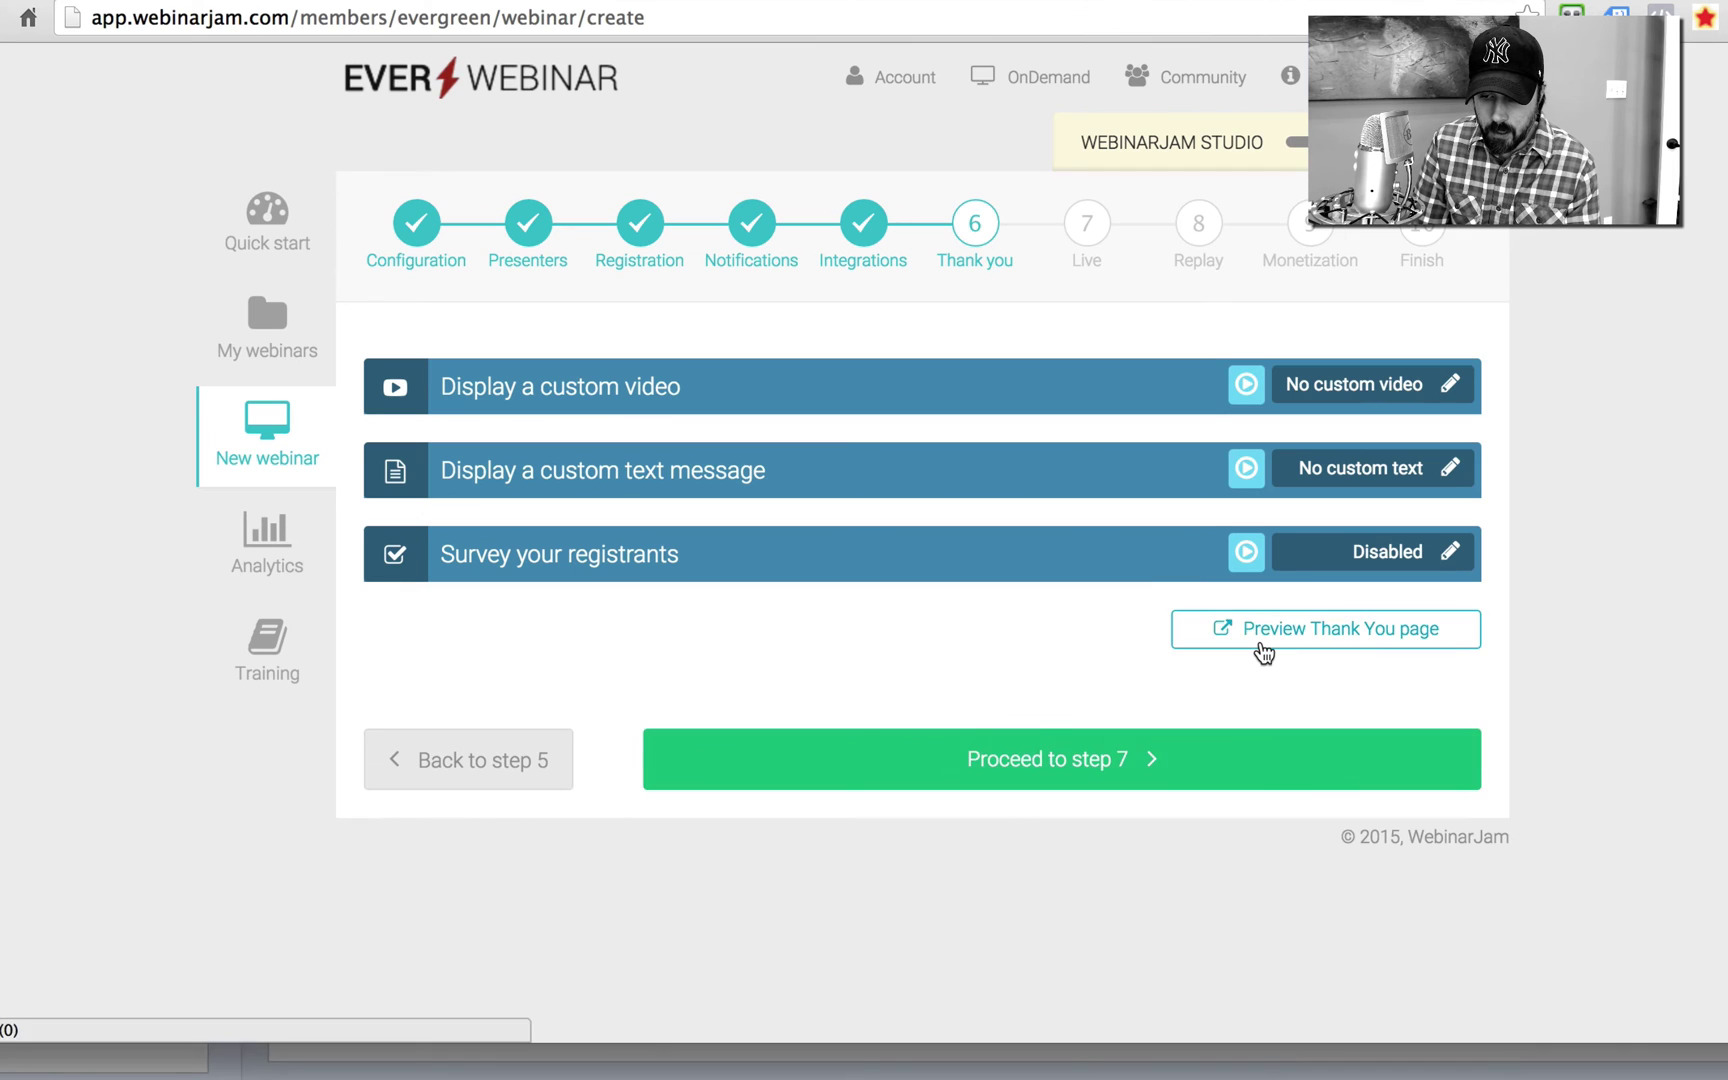
pyautogui.click(1262, 640)
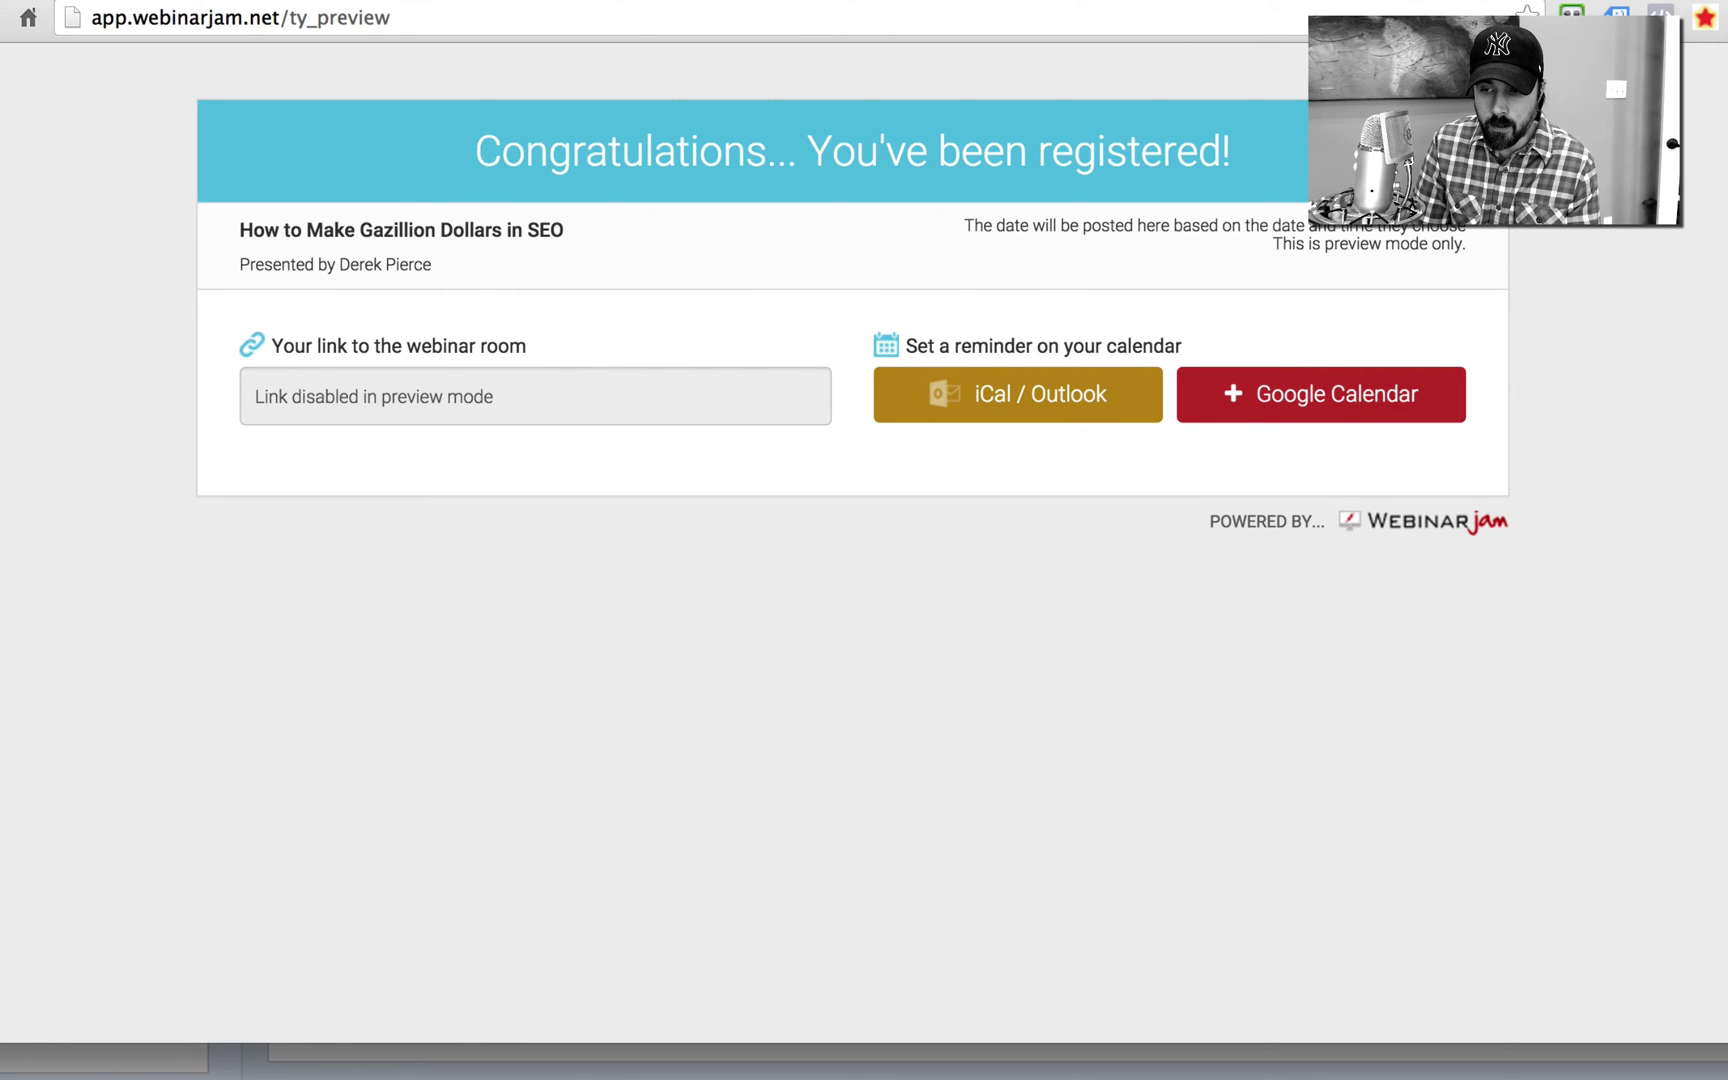
pyautogui.press('super+w')
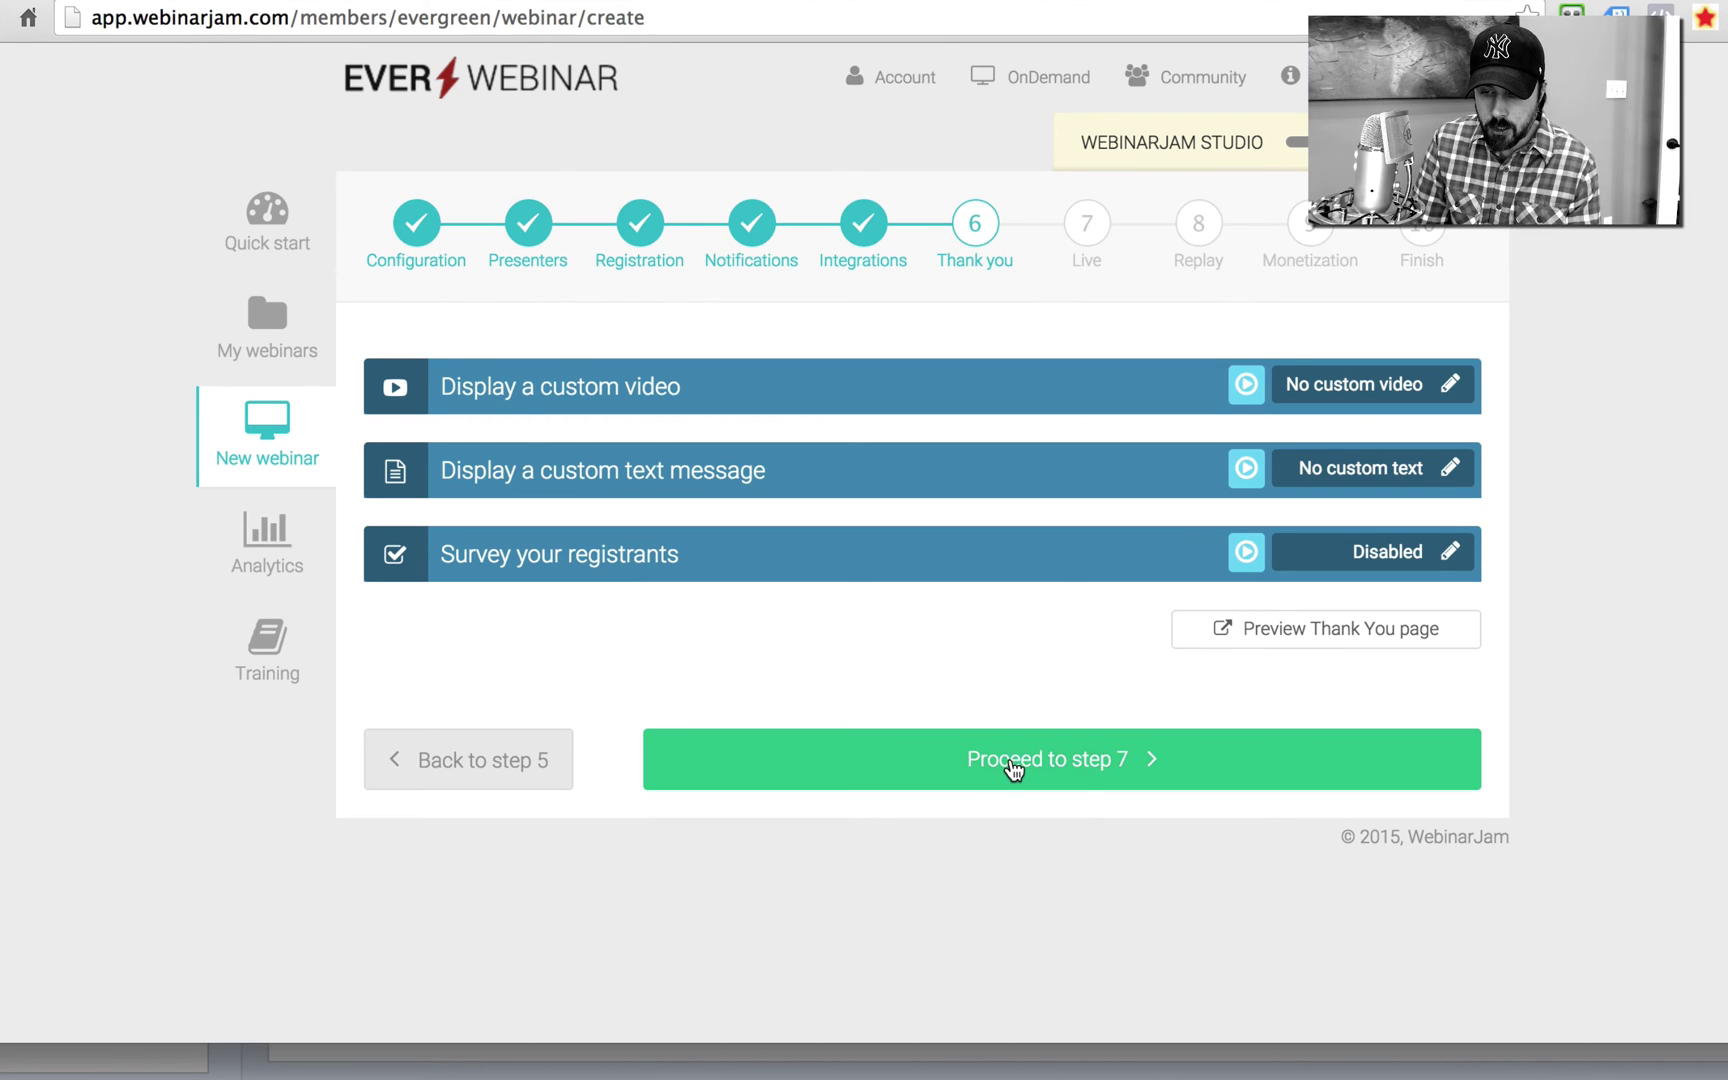
# Step: Proceed to step 7, the Live room, and preview then close the Polls and surveys video help
pyautogui.click(1013, 768)
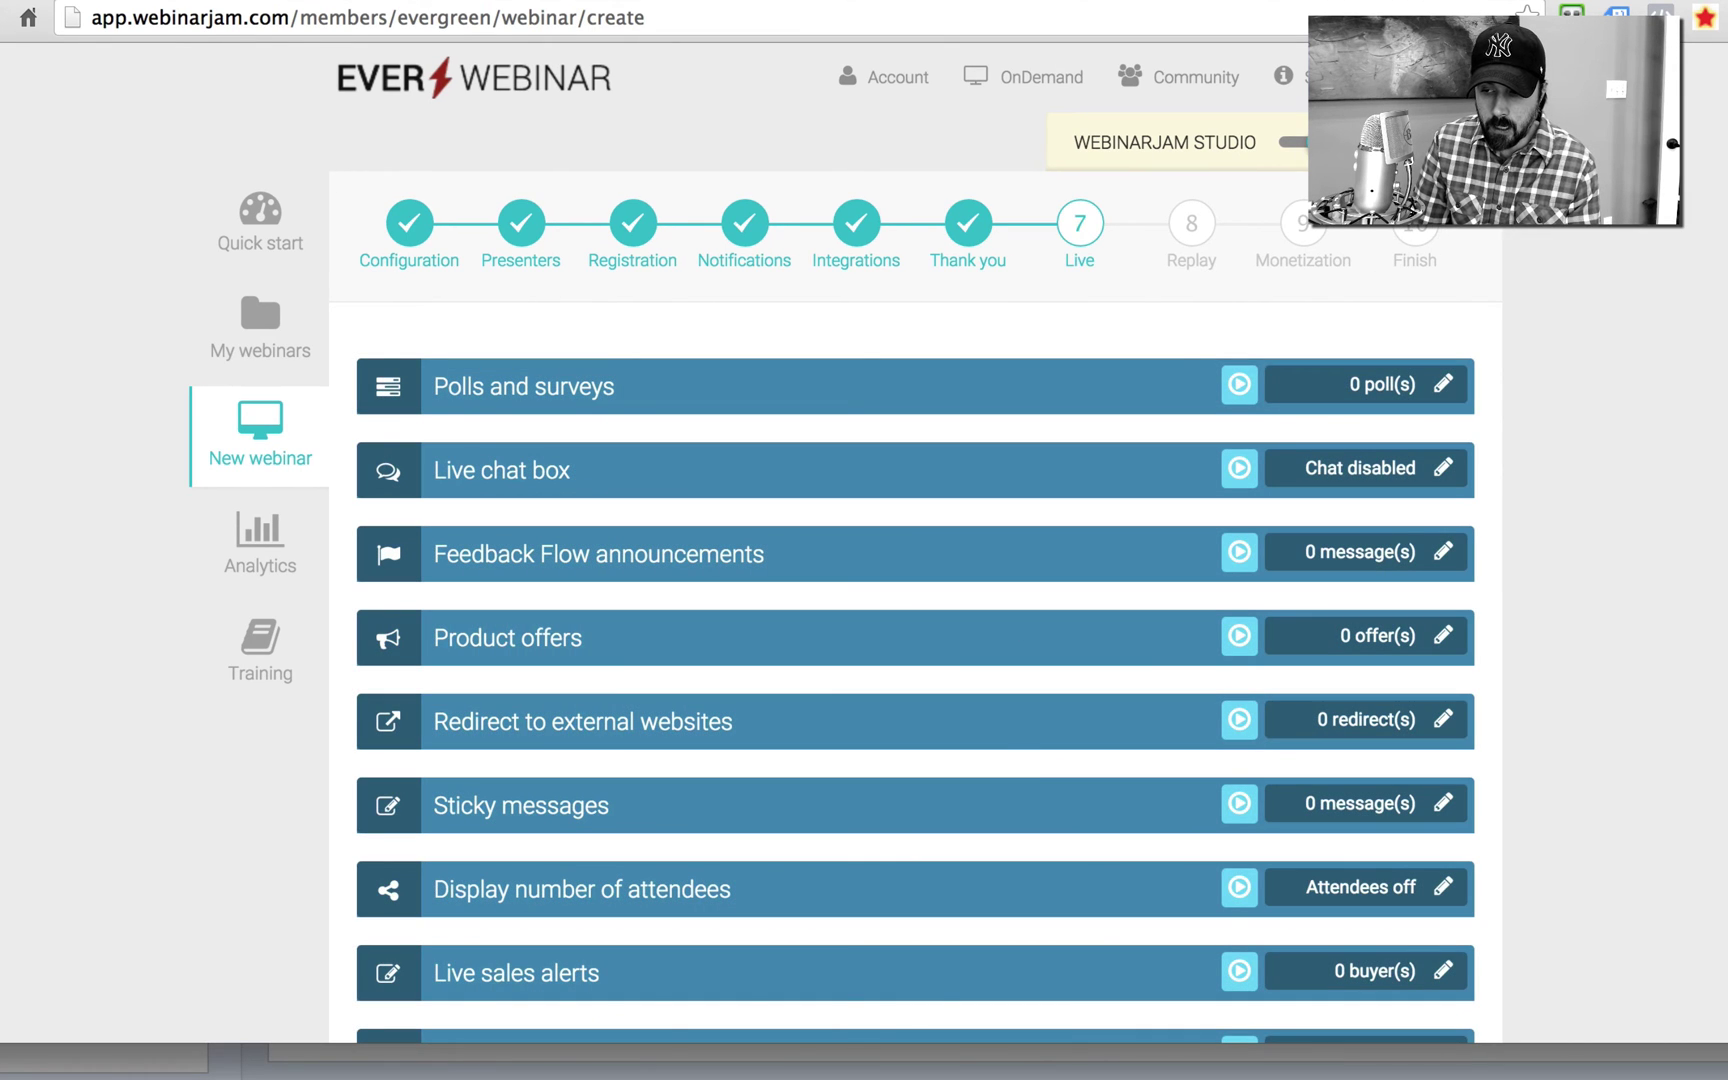
pyautogui.scroll(-4, 915, 600)
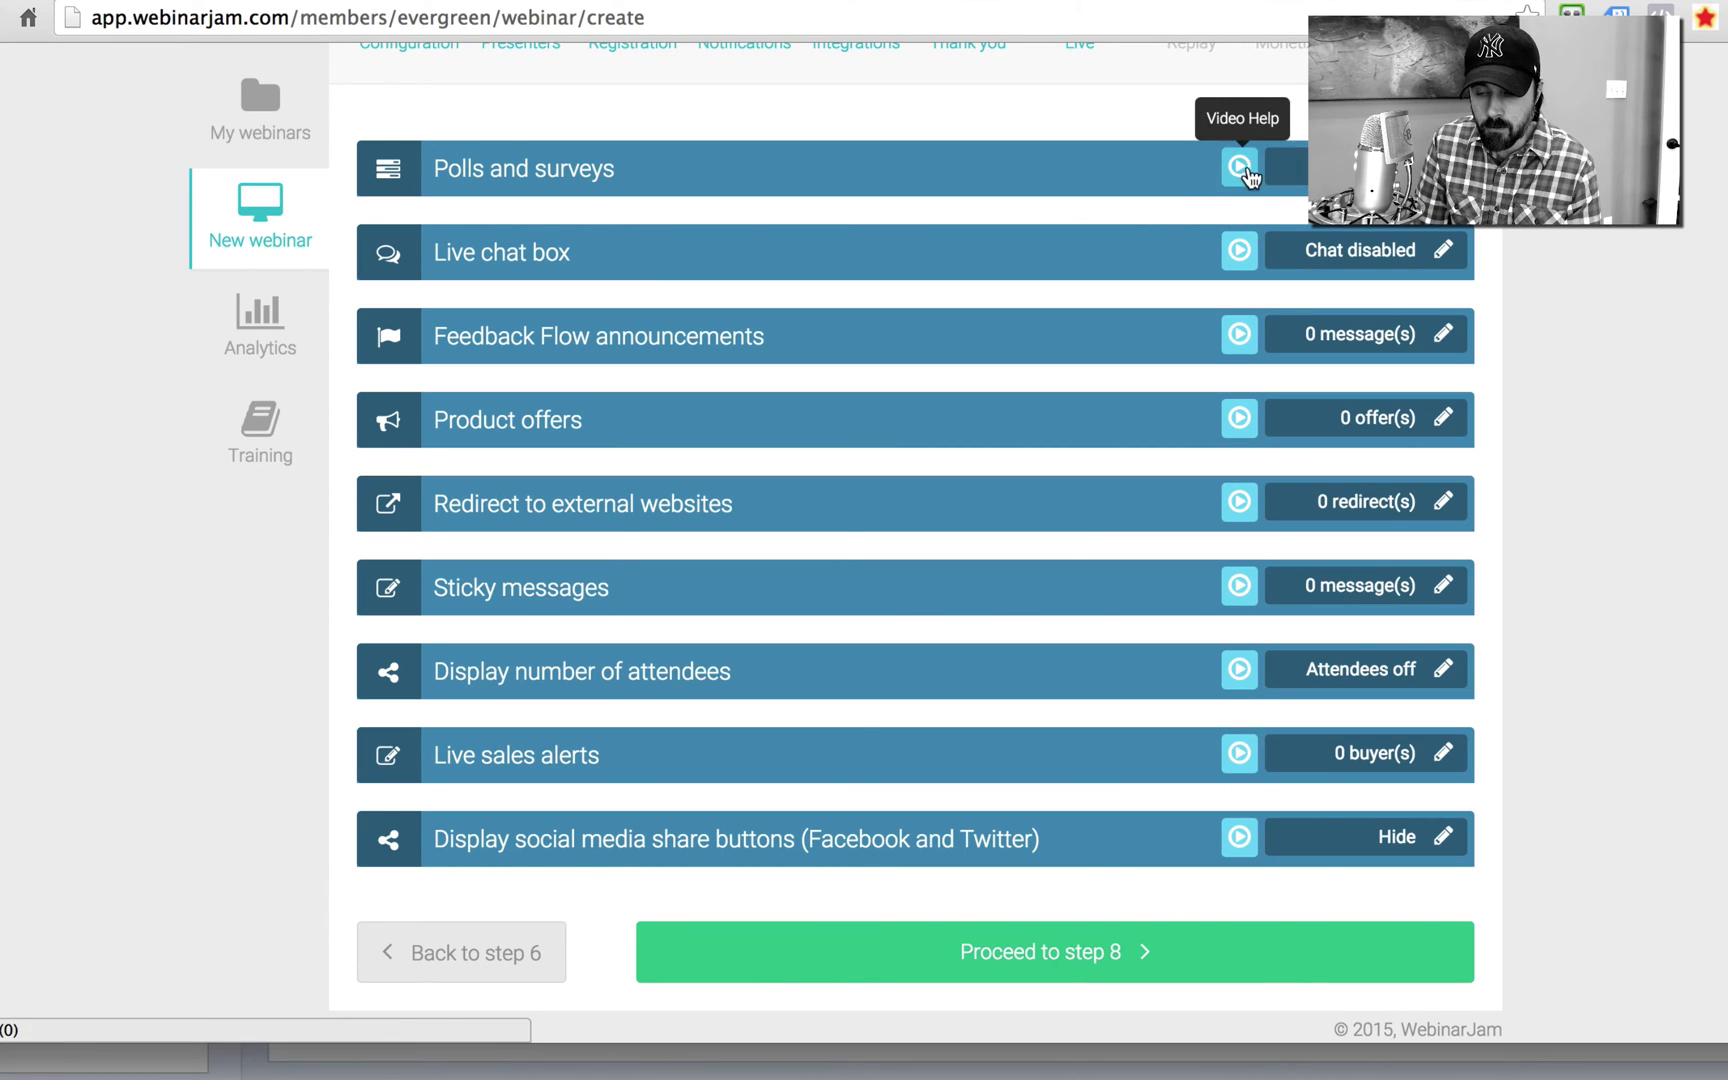
pyautogui.click(1239, 167)
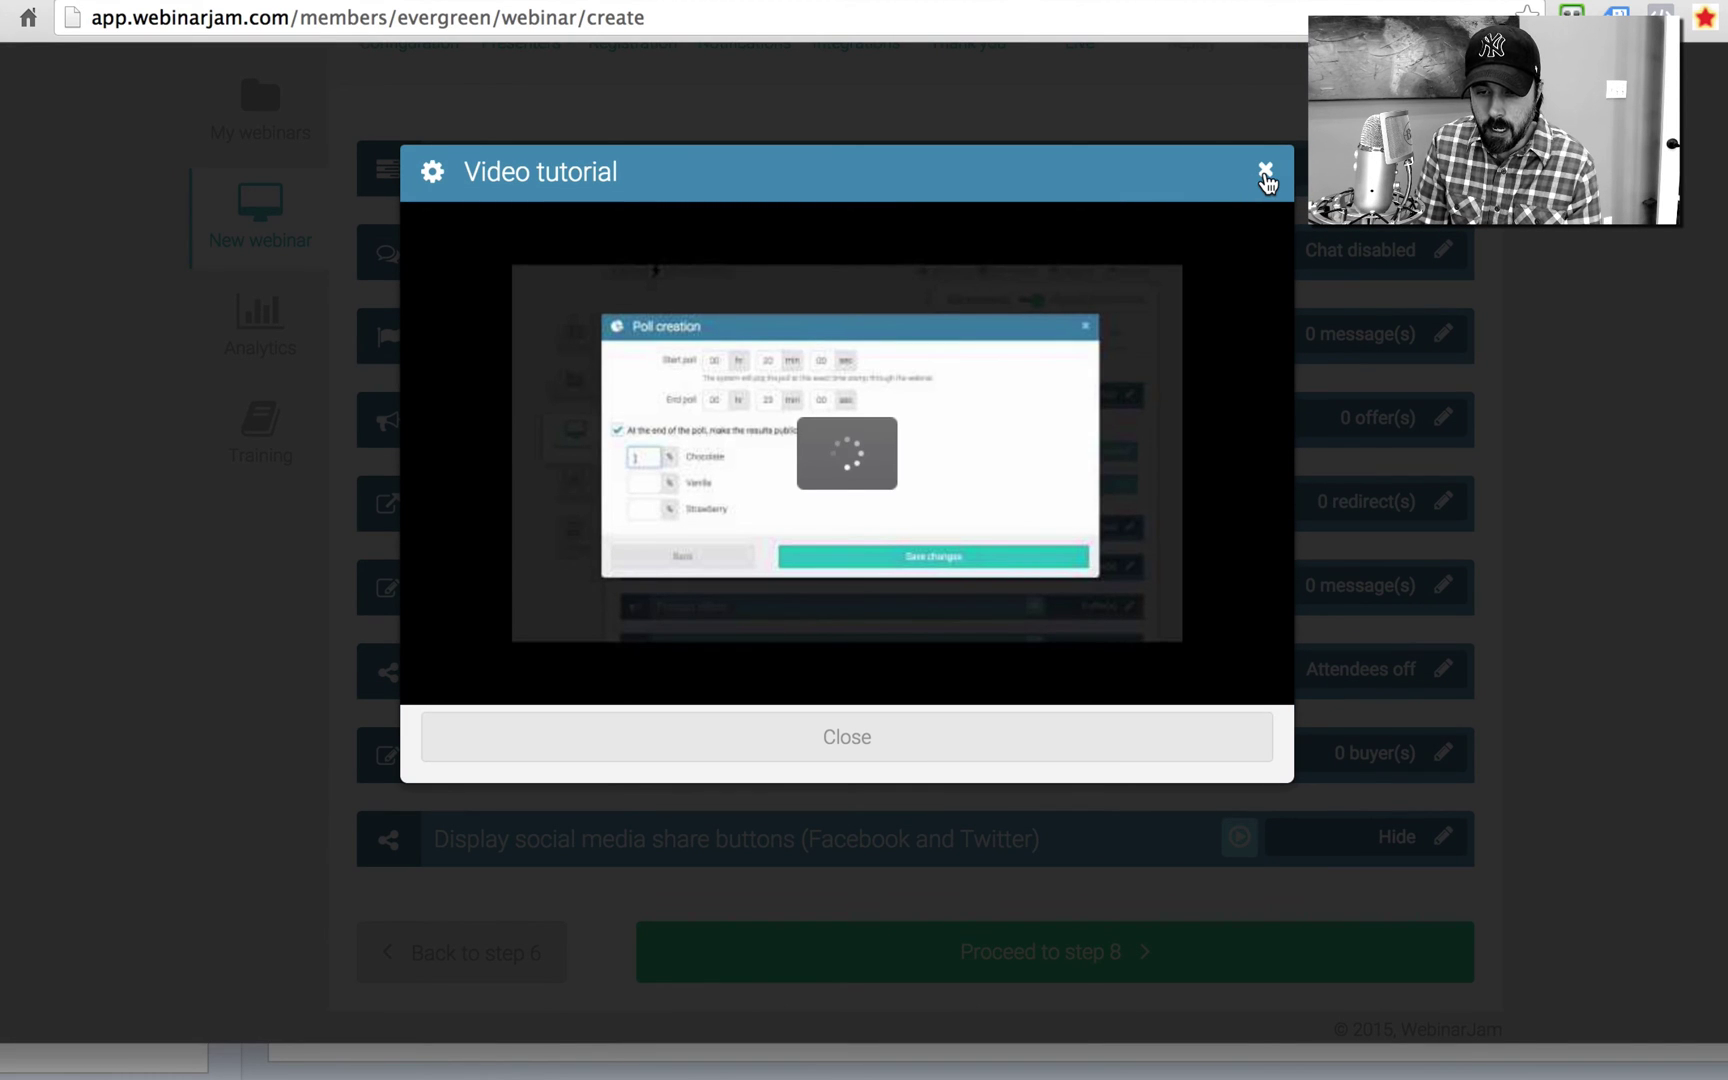
pyautogui.click(1265, 170)
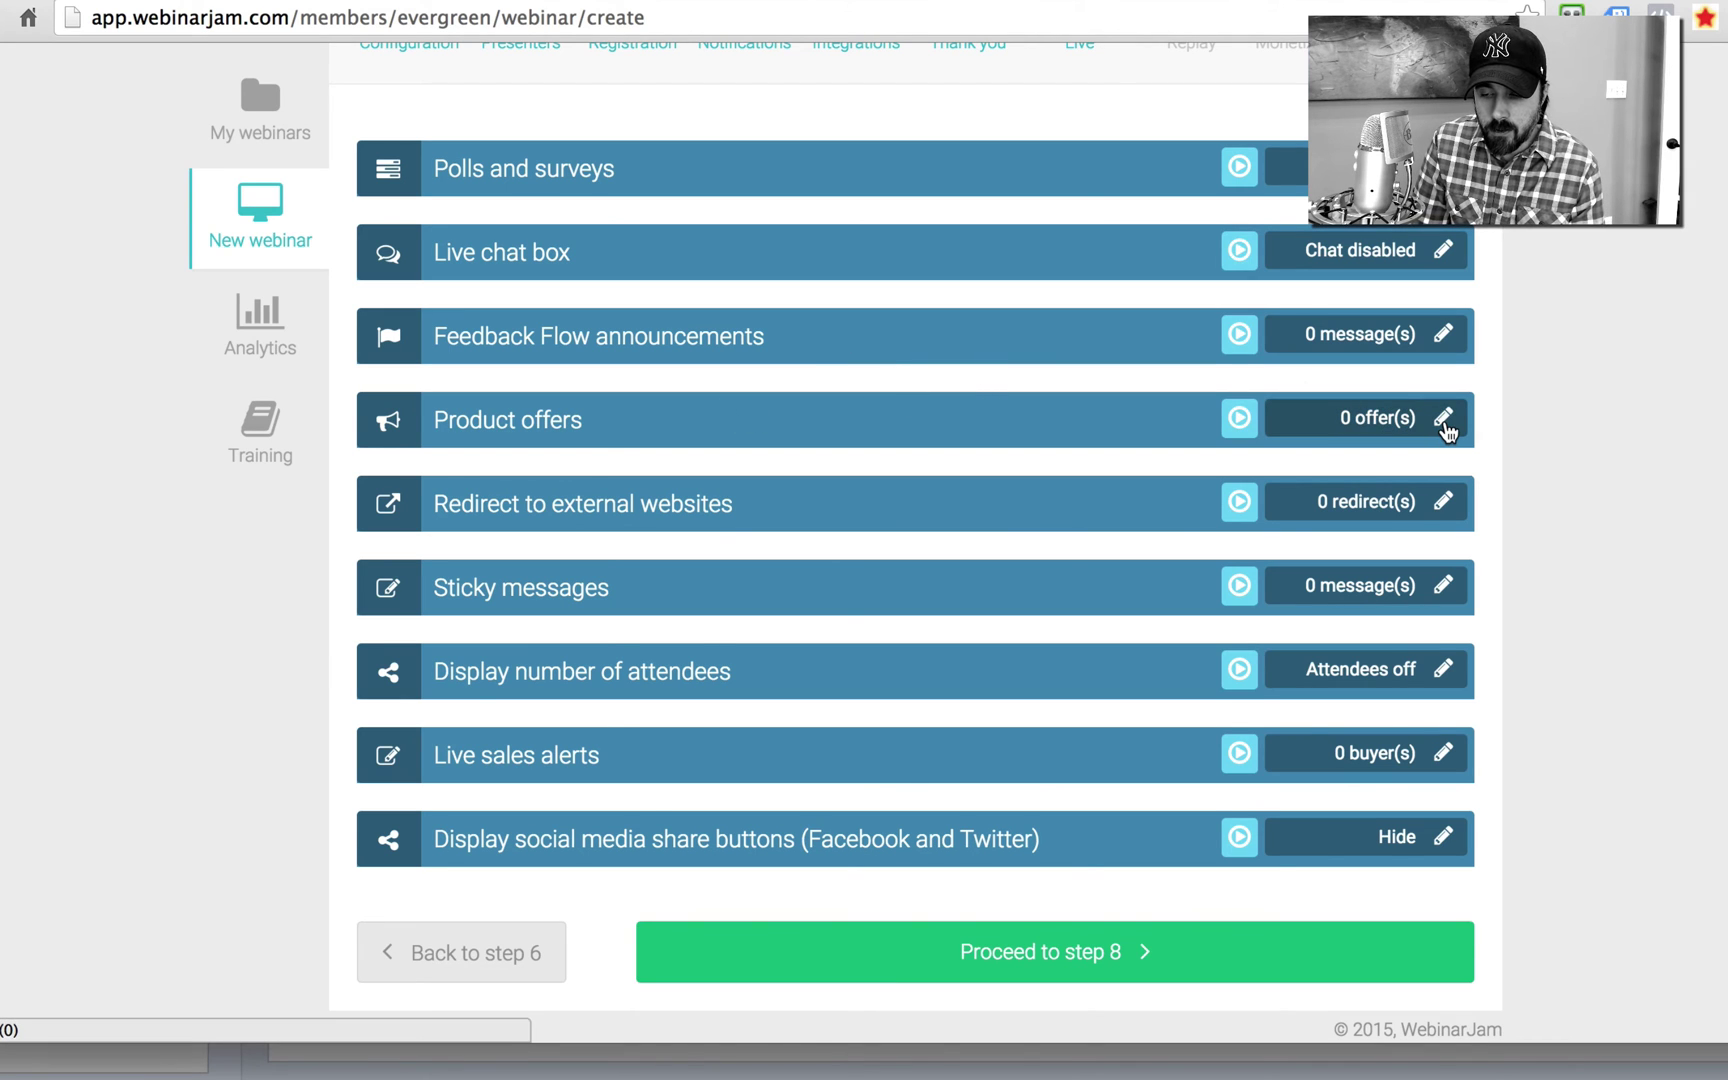
pyautogui.click(1444, 420)
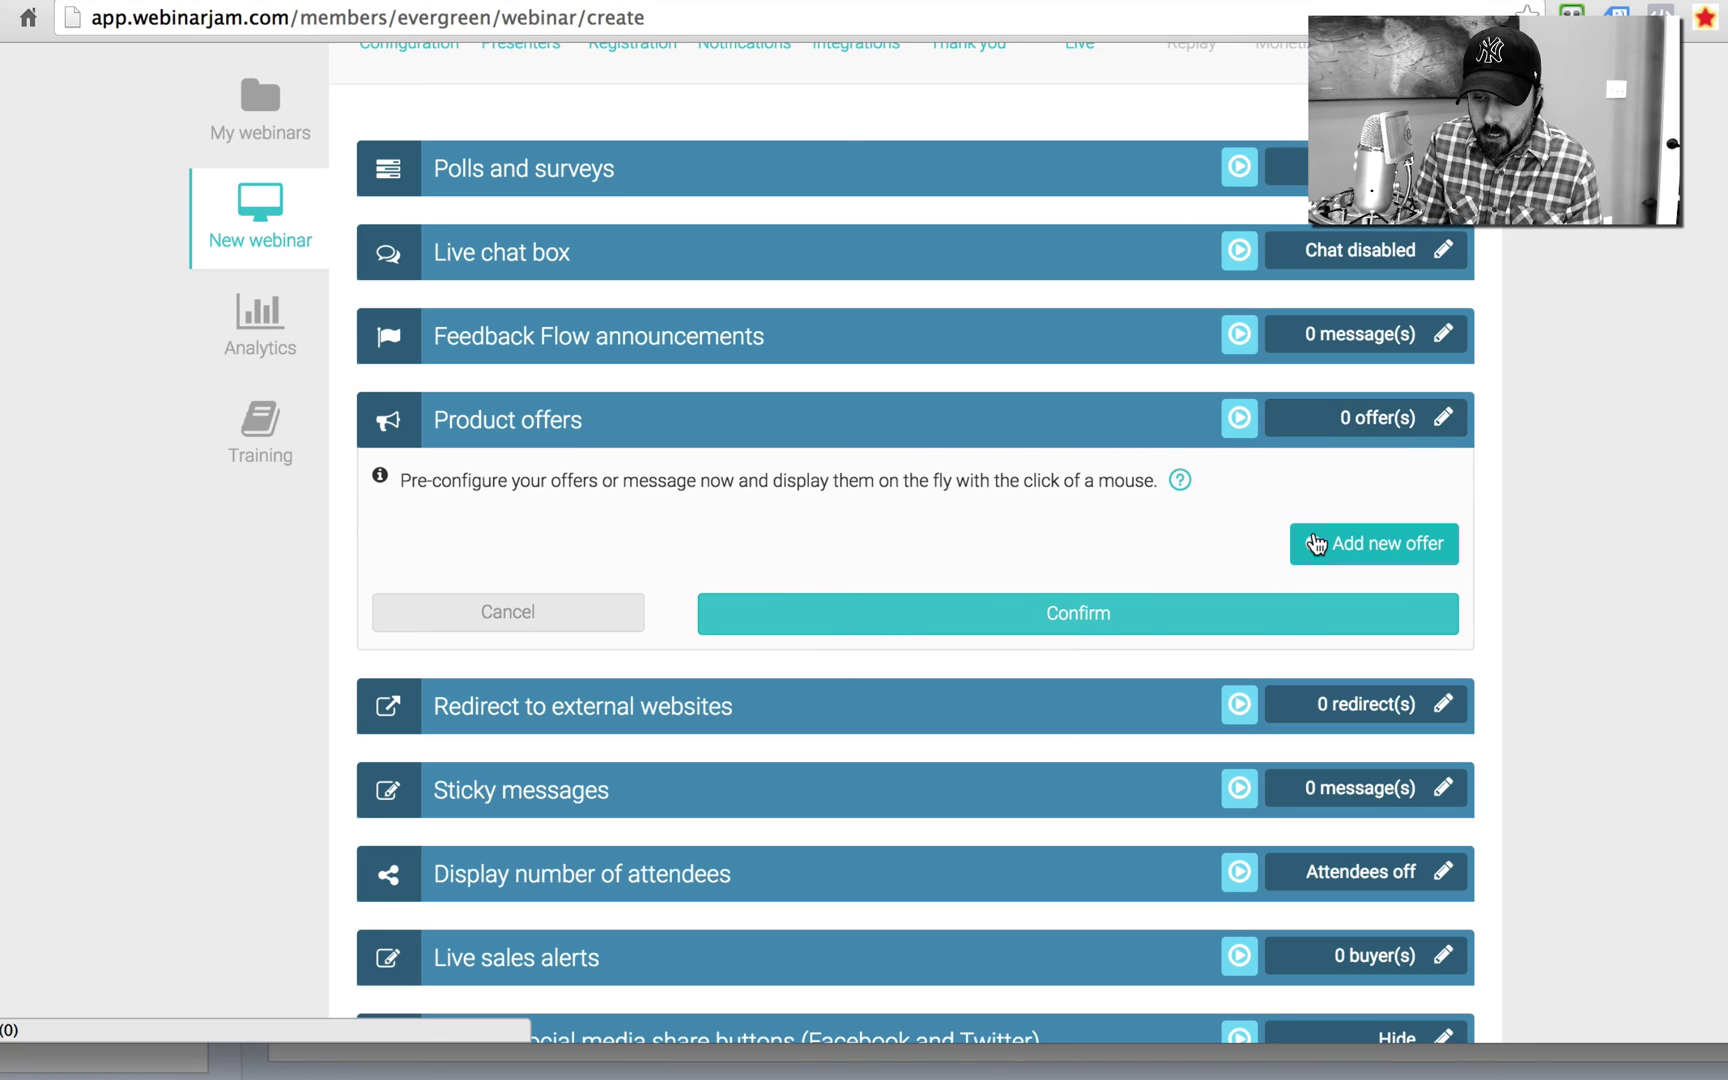
pyautogui.click(1316, 544)
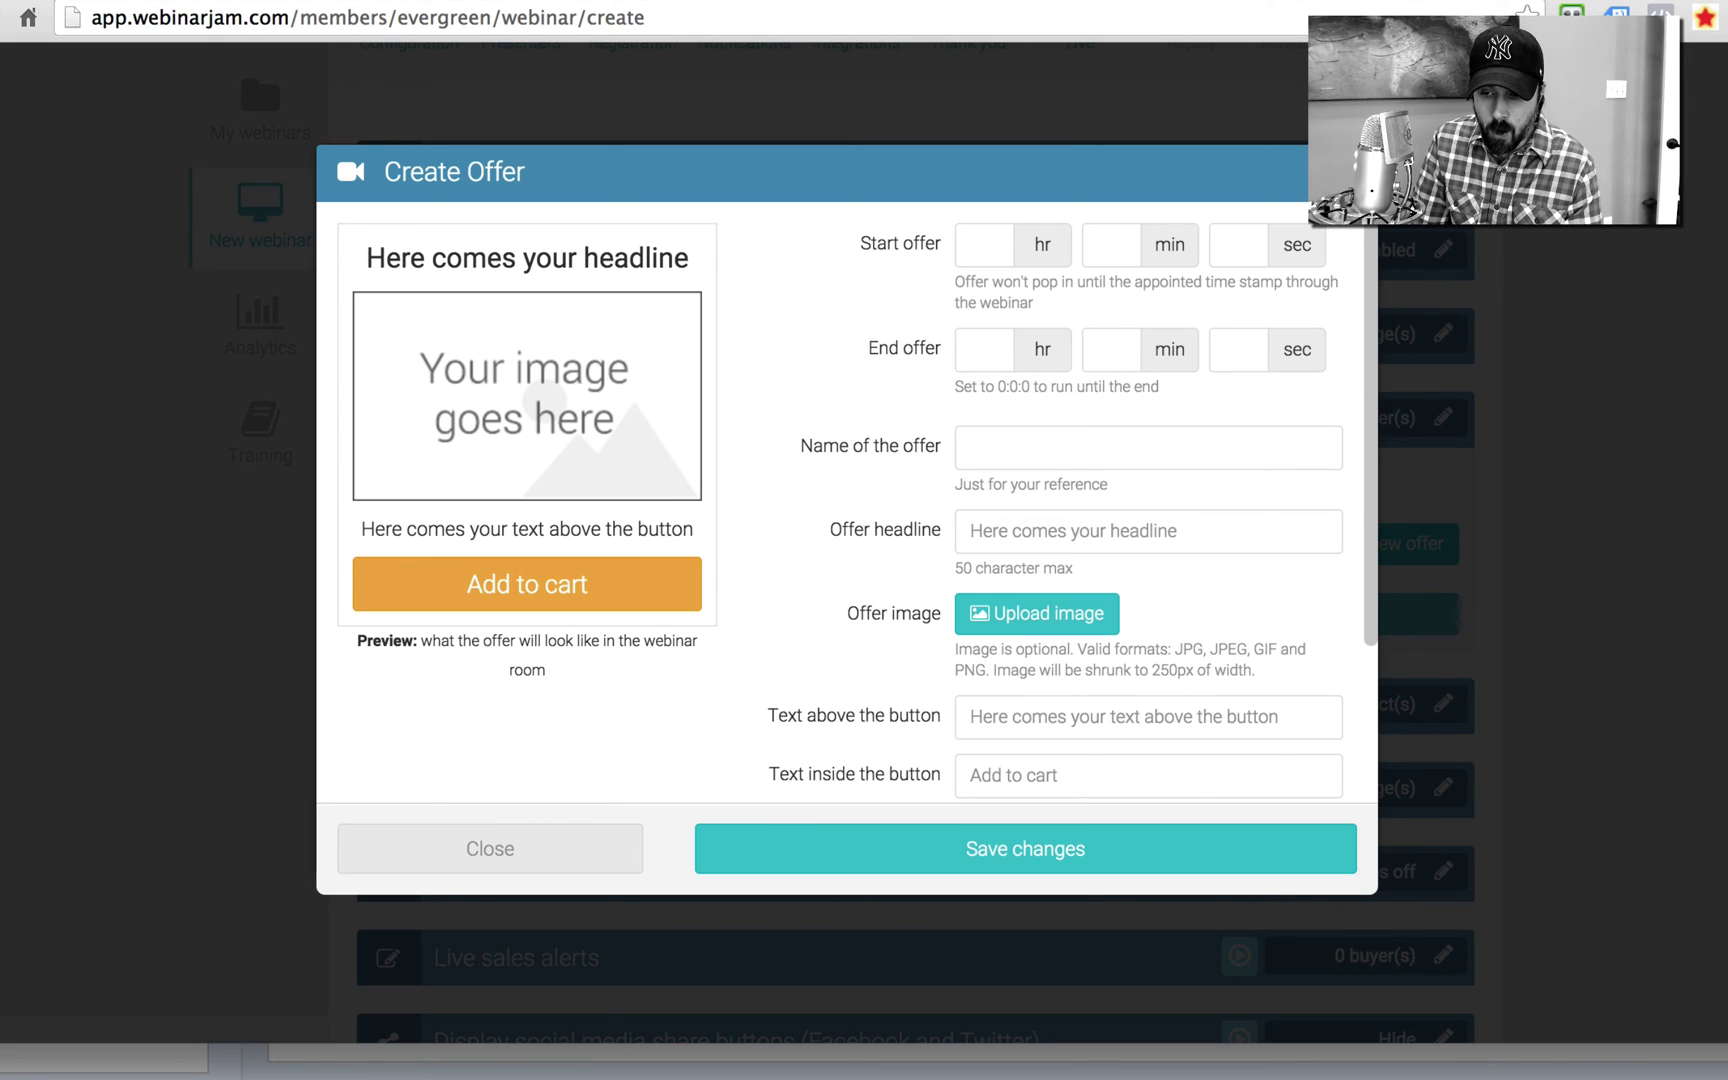
pyautogui.click(1527, 280)
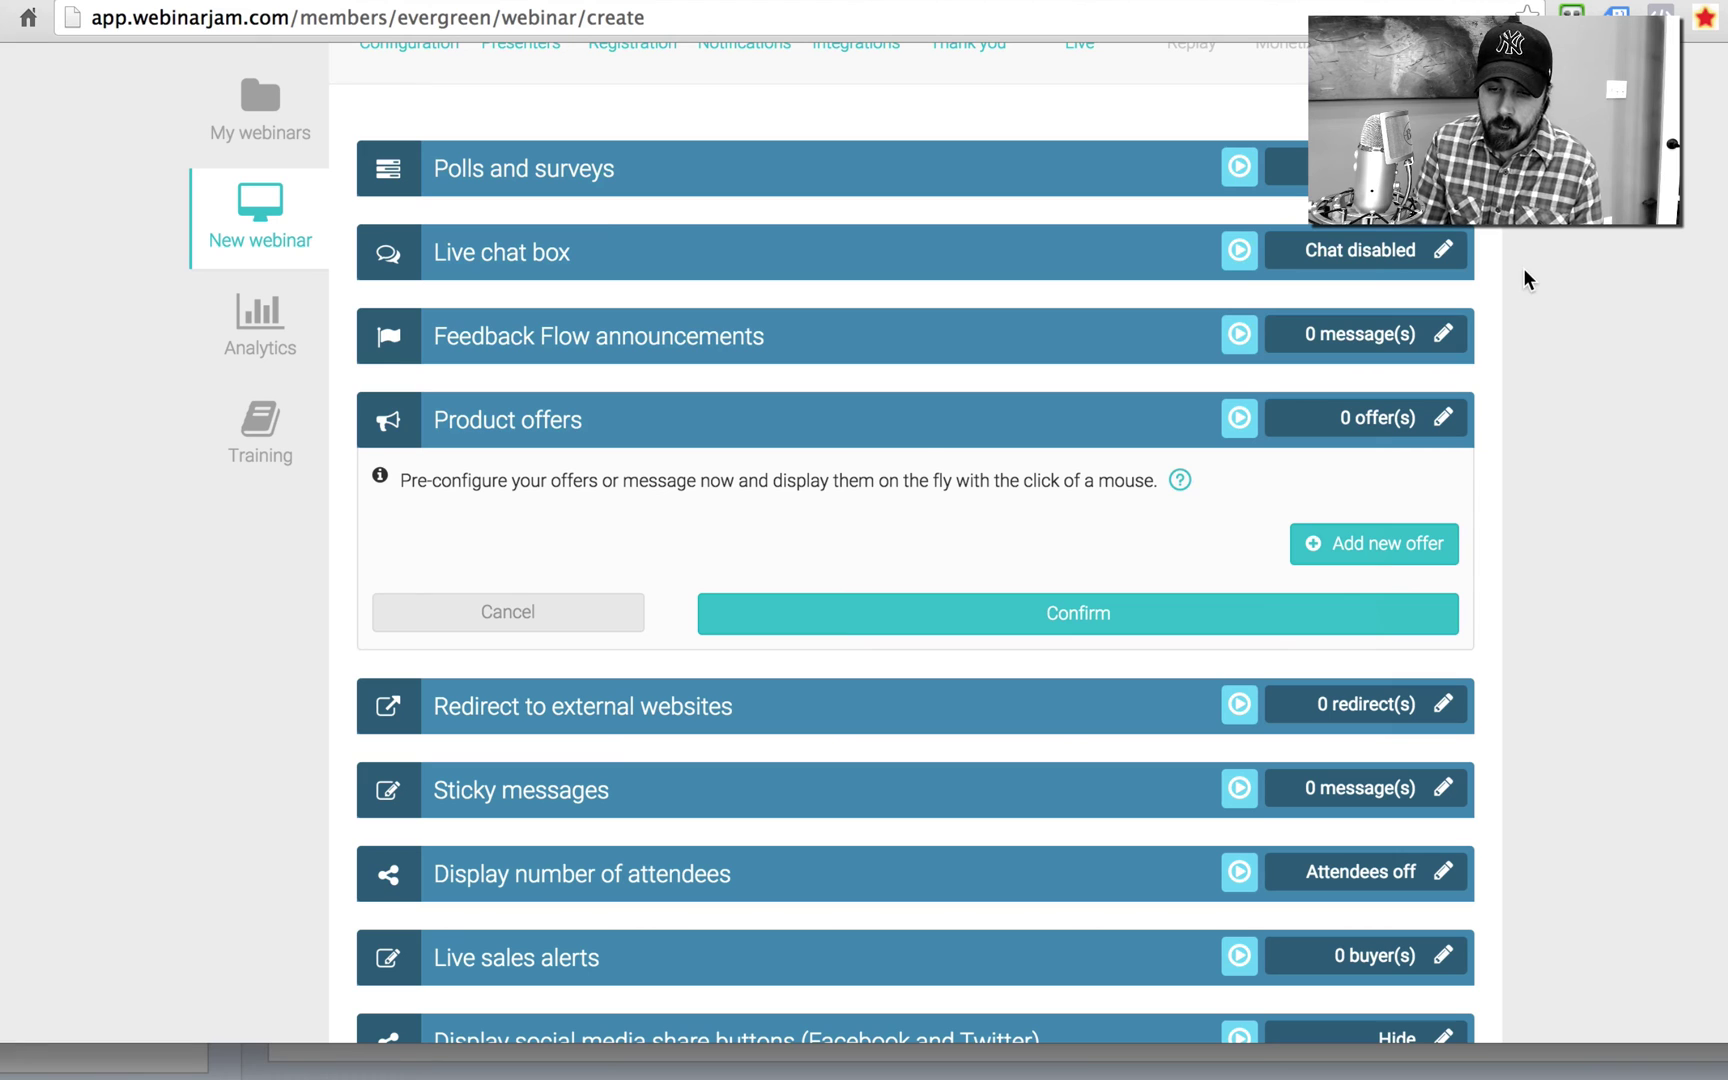
pyautogui.click(516, 611)
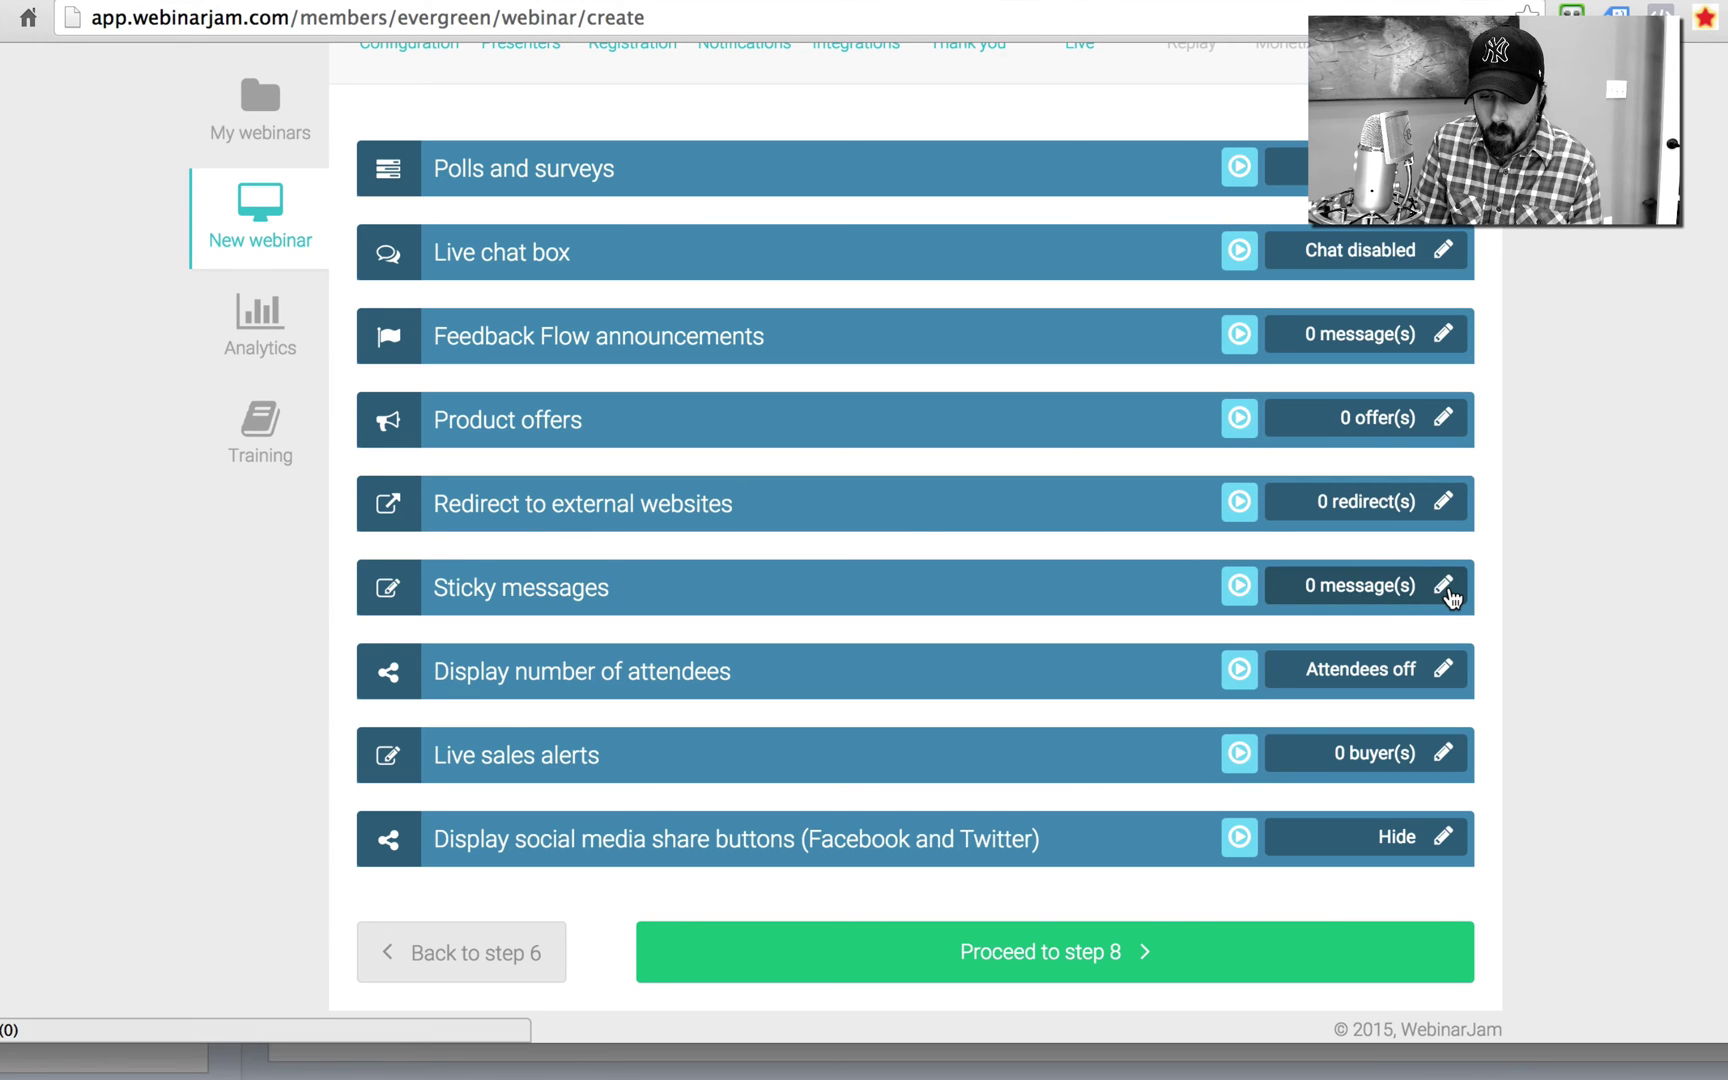
# Step: Cancel adding a sticky message, then open and cancel the attendee count display options
pyautogui.click(1444, 588)
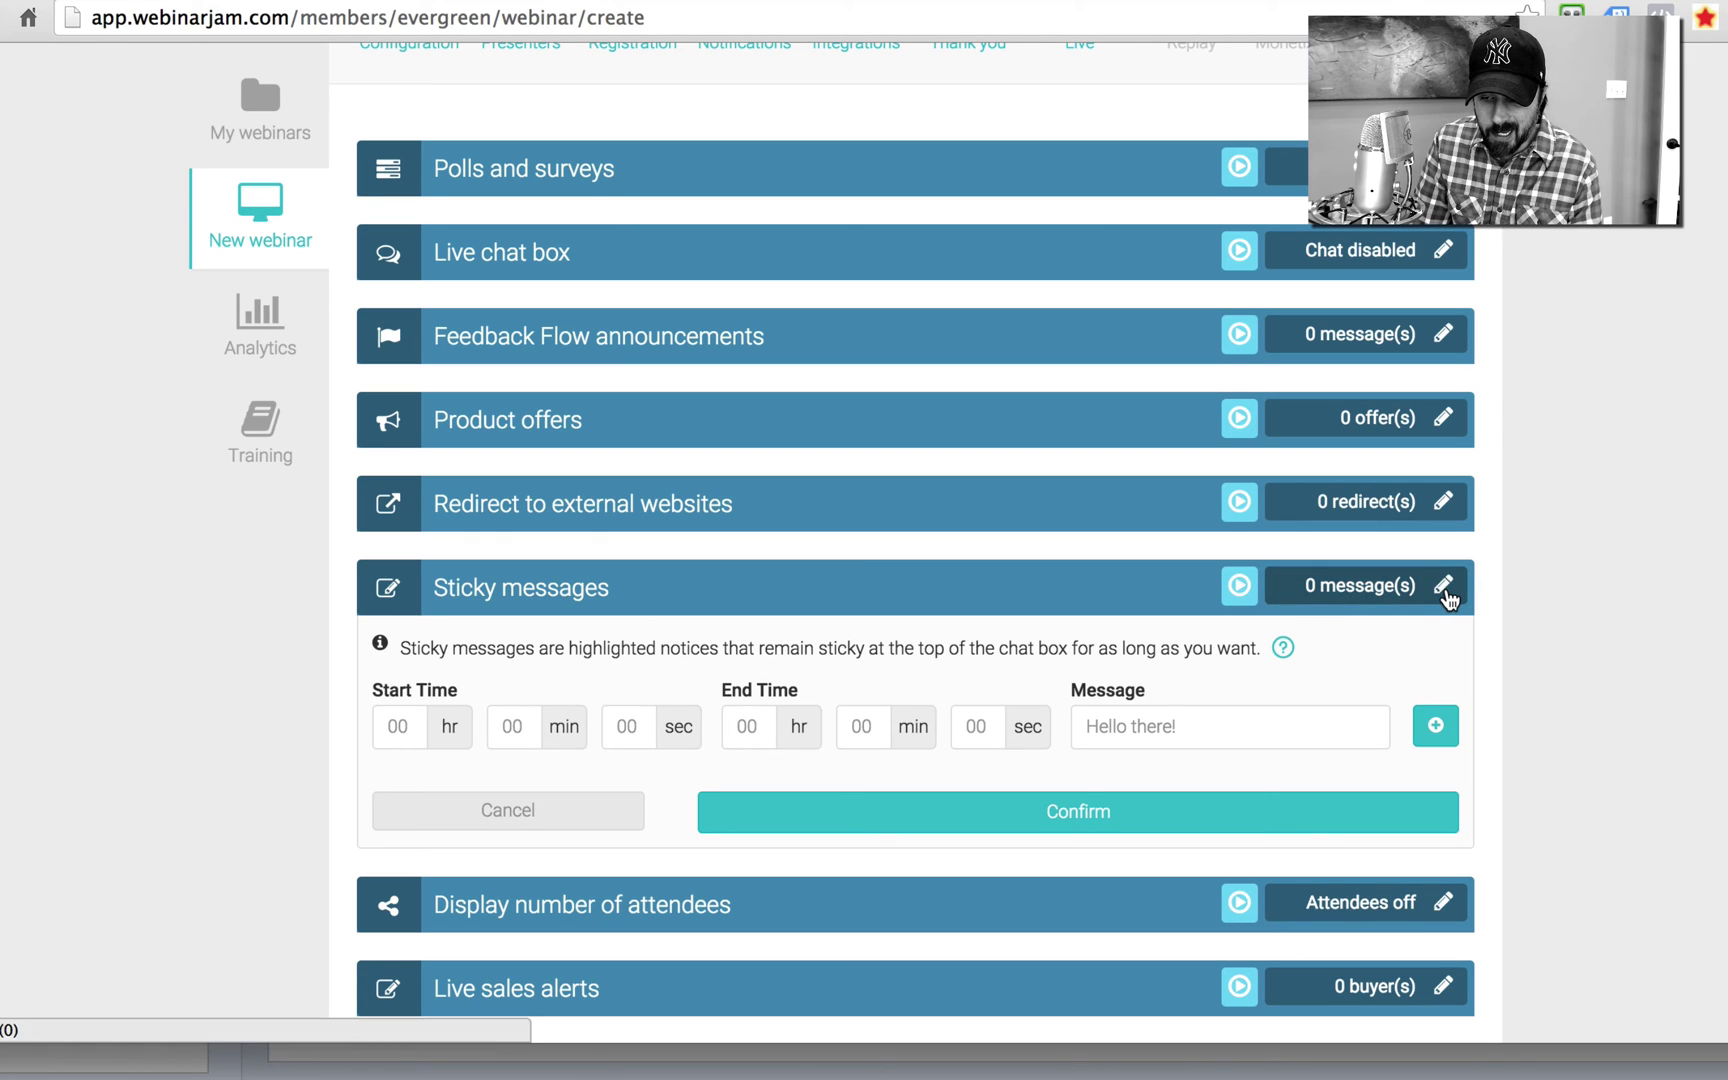
pyautogui.click(572, 816)
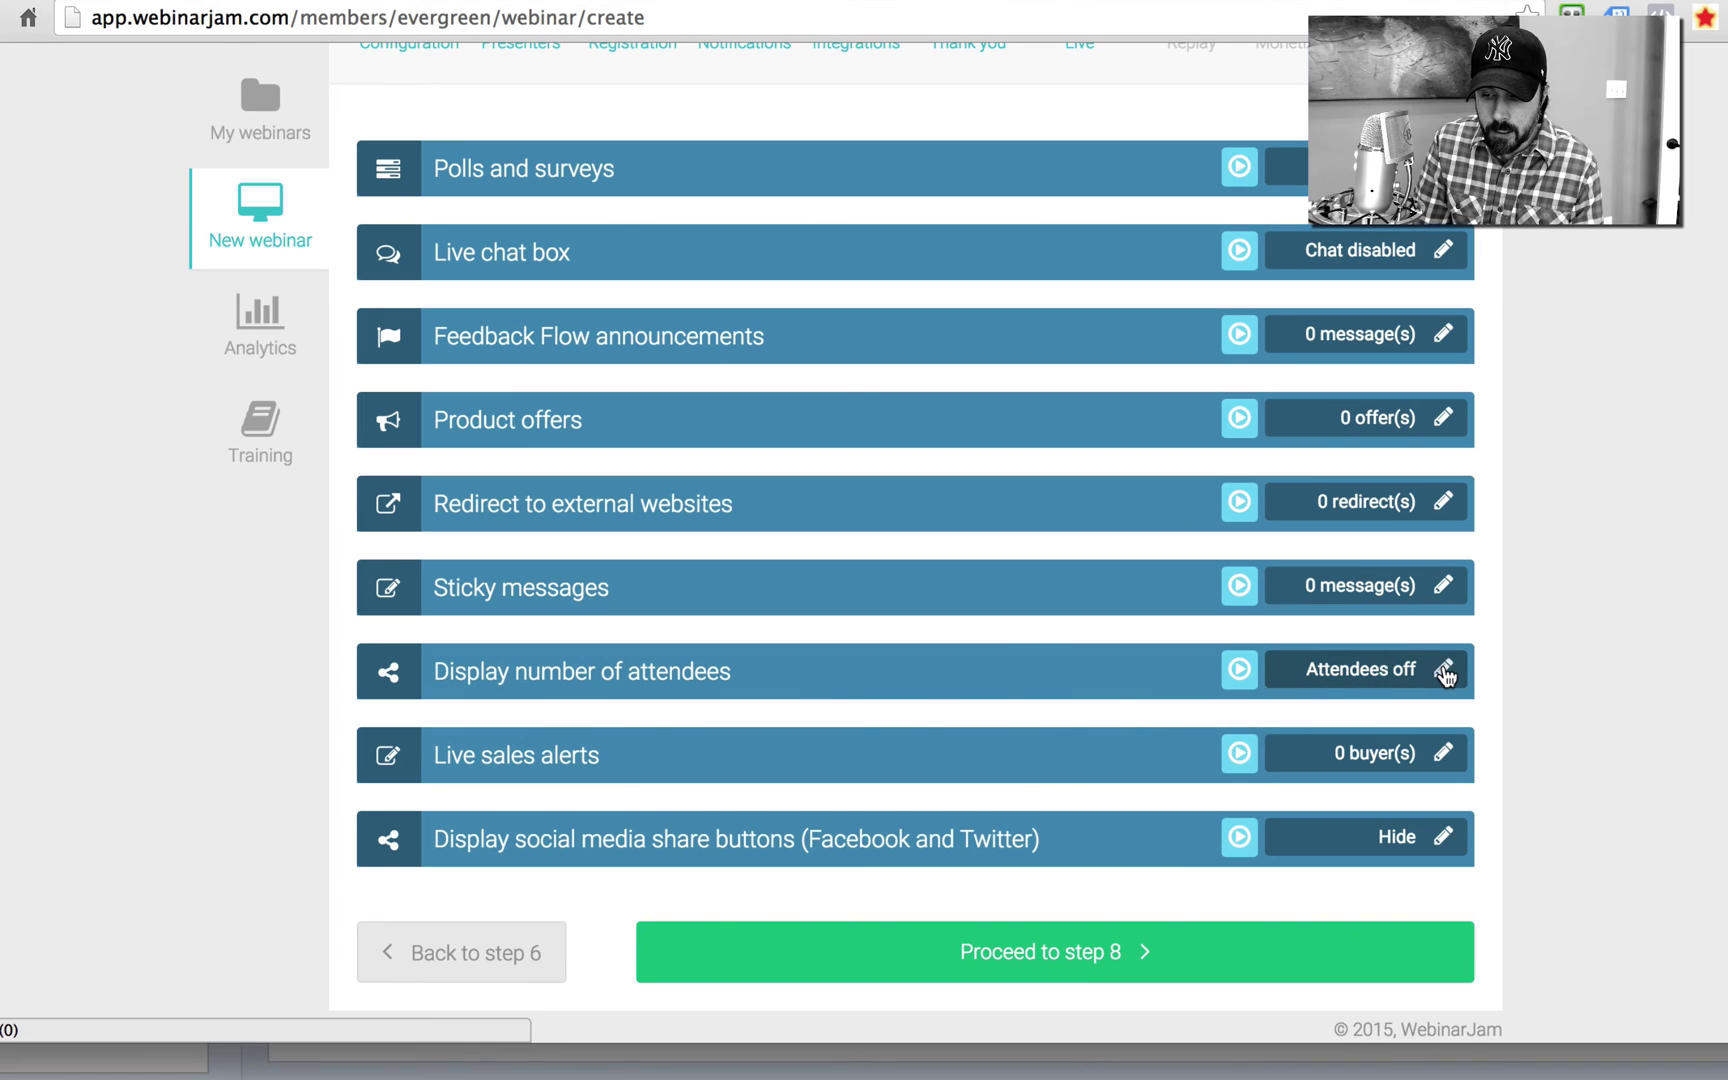
pyautogui.click(1445, 668)
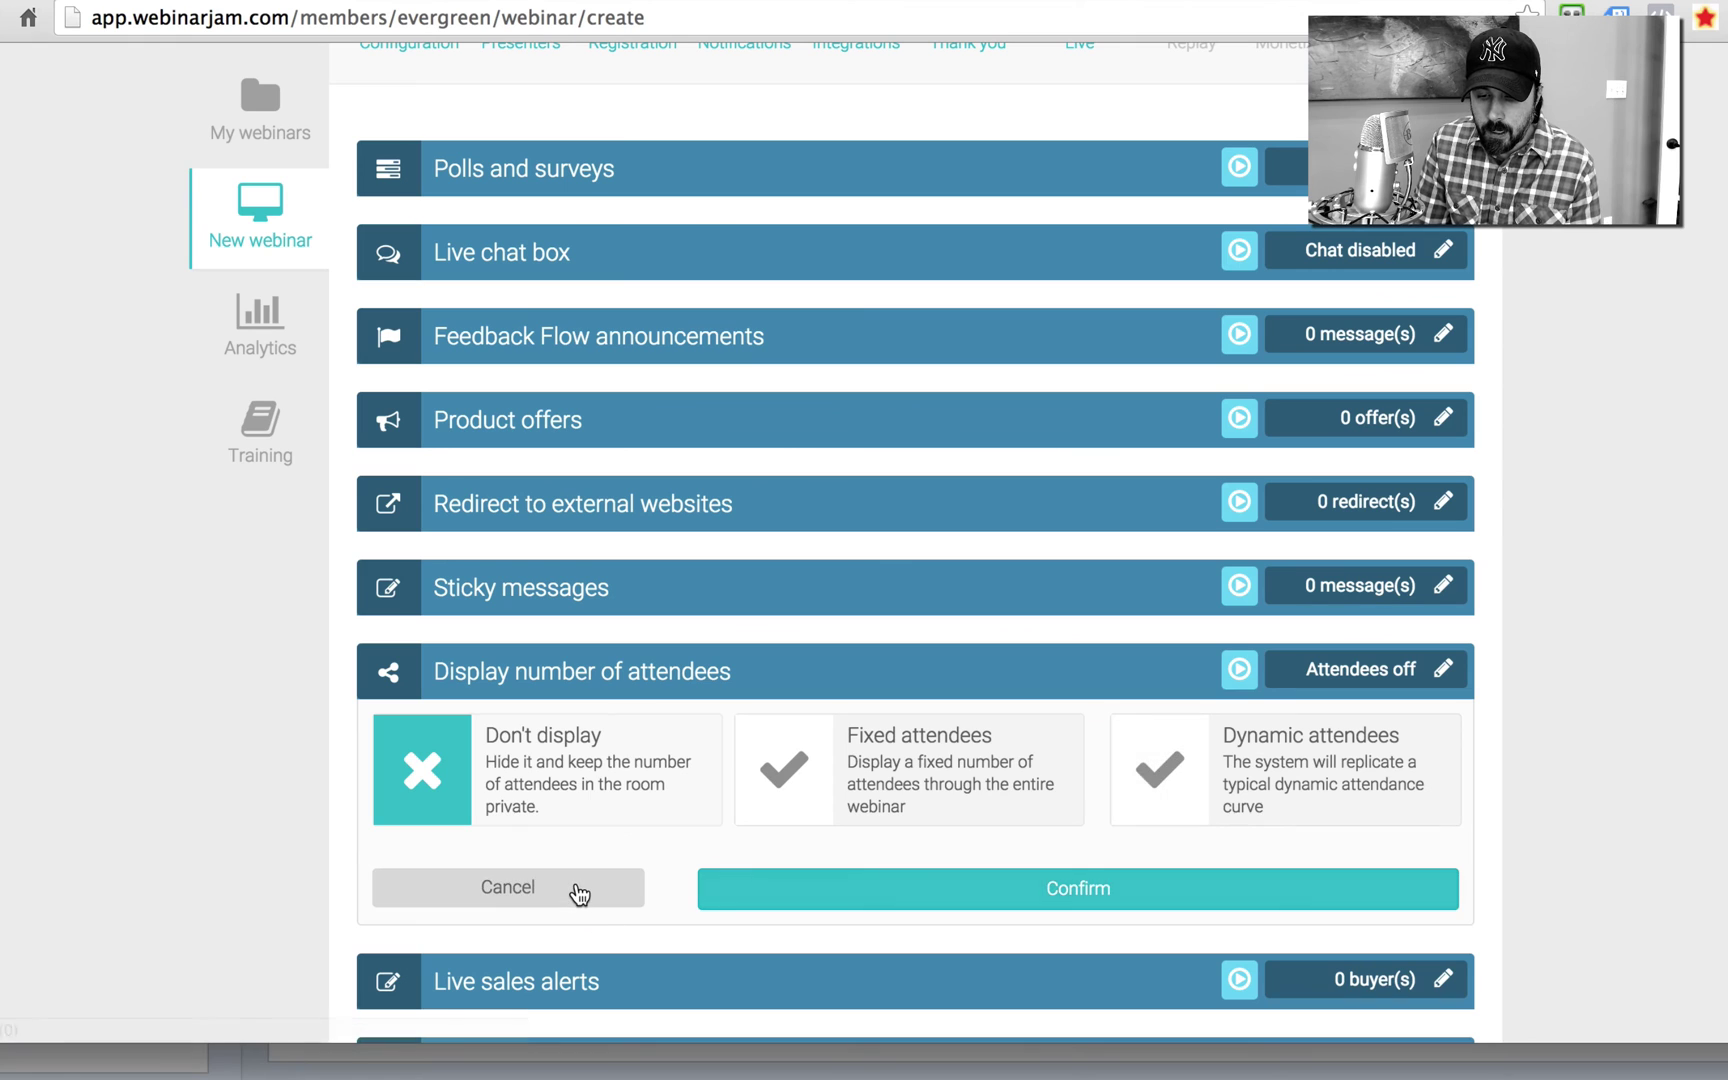
pyautogui.click(579, 894)
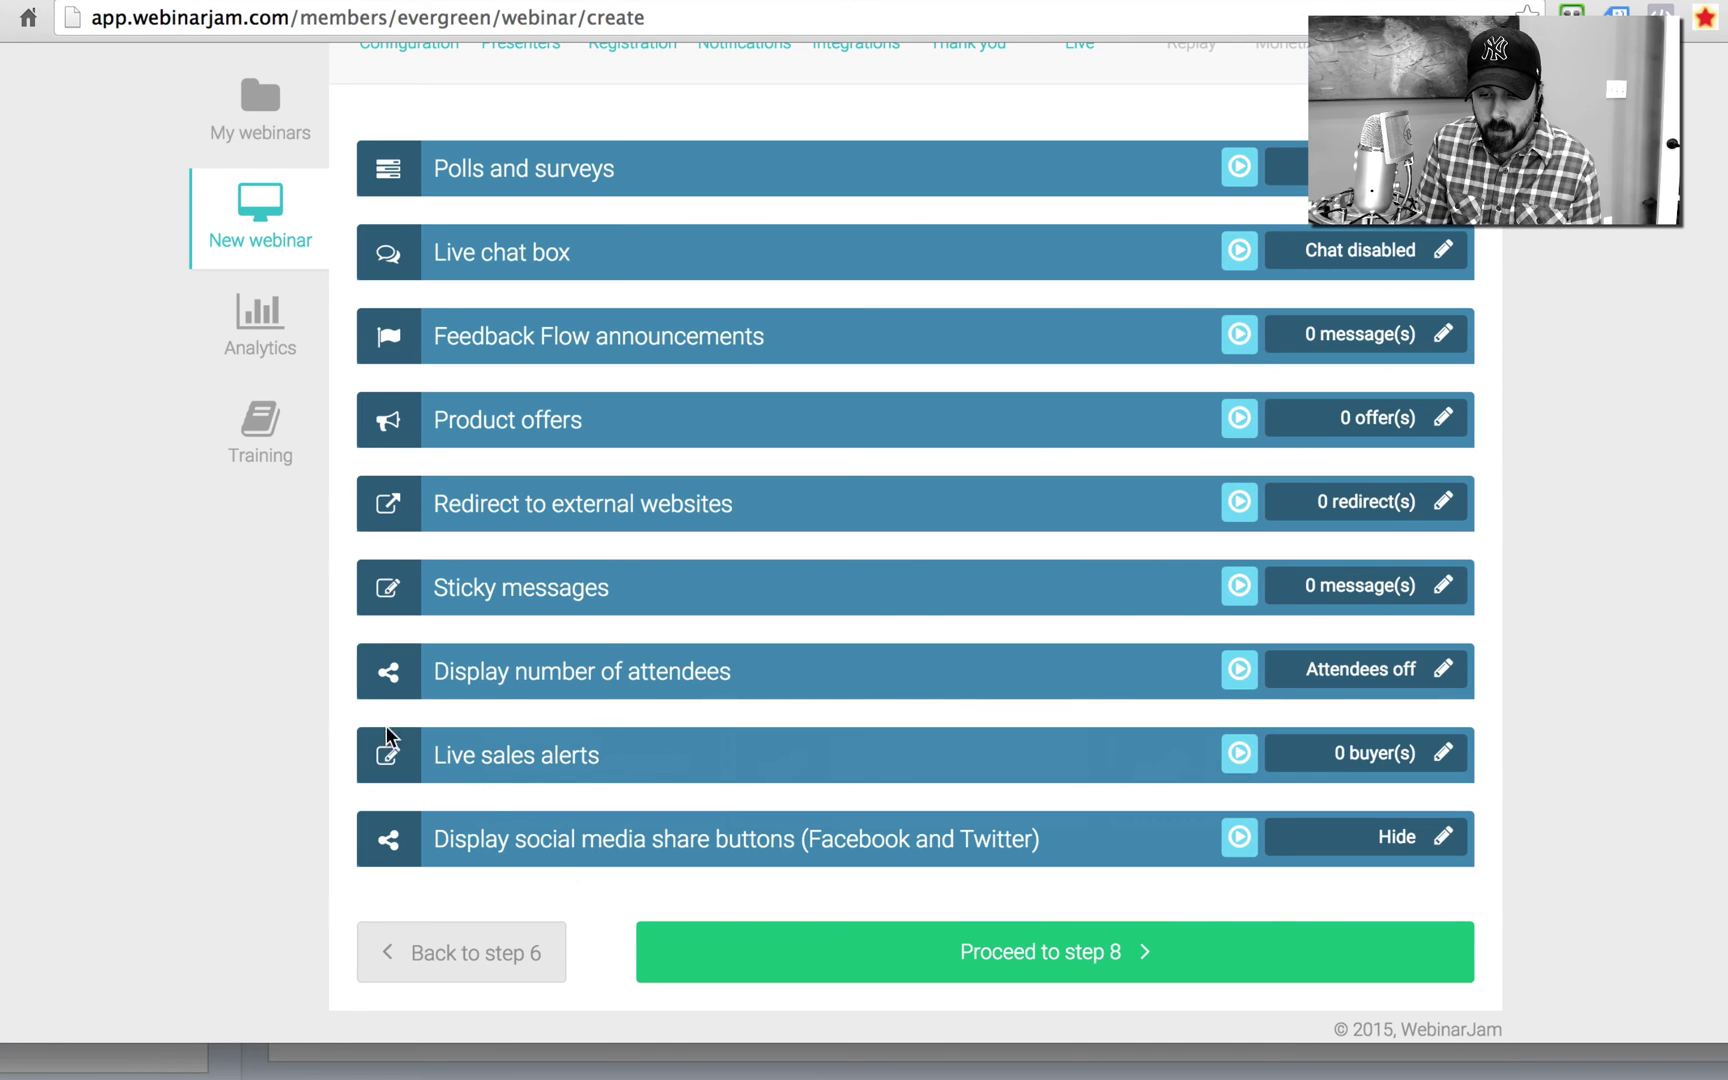
# Step: Set Display number of attendees to Dynamic attendees with 120 peak attendees and confirm
pyautogui.click(1446, 670)
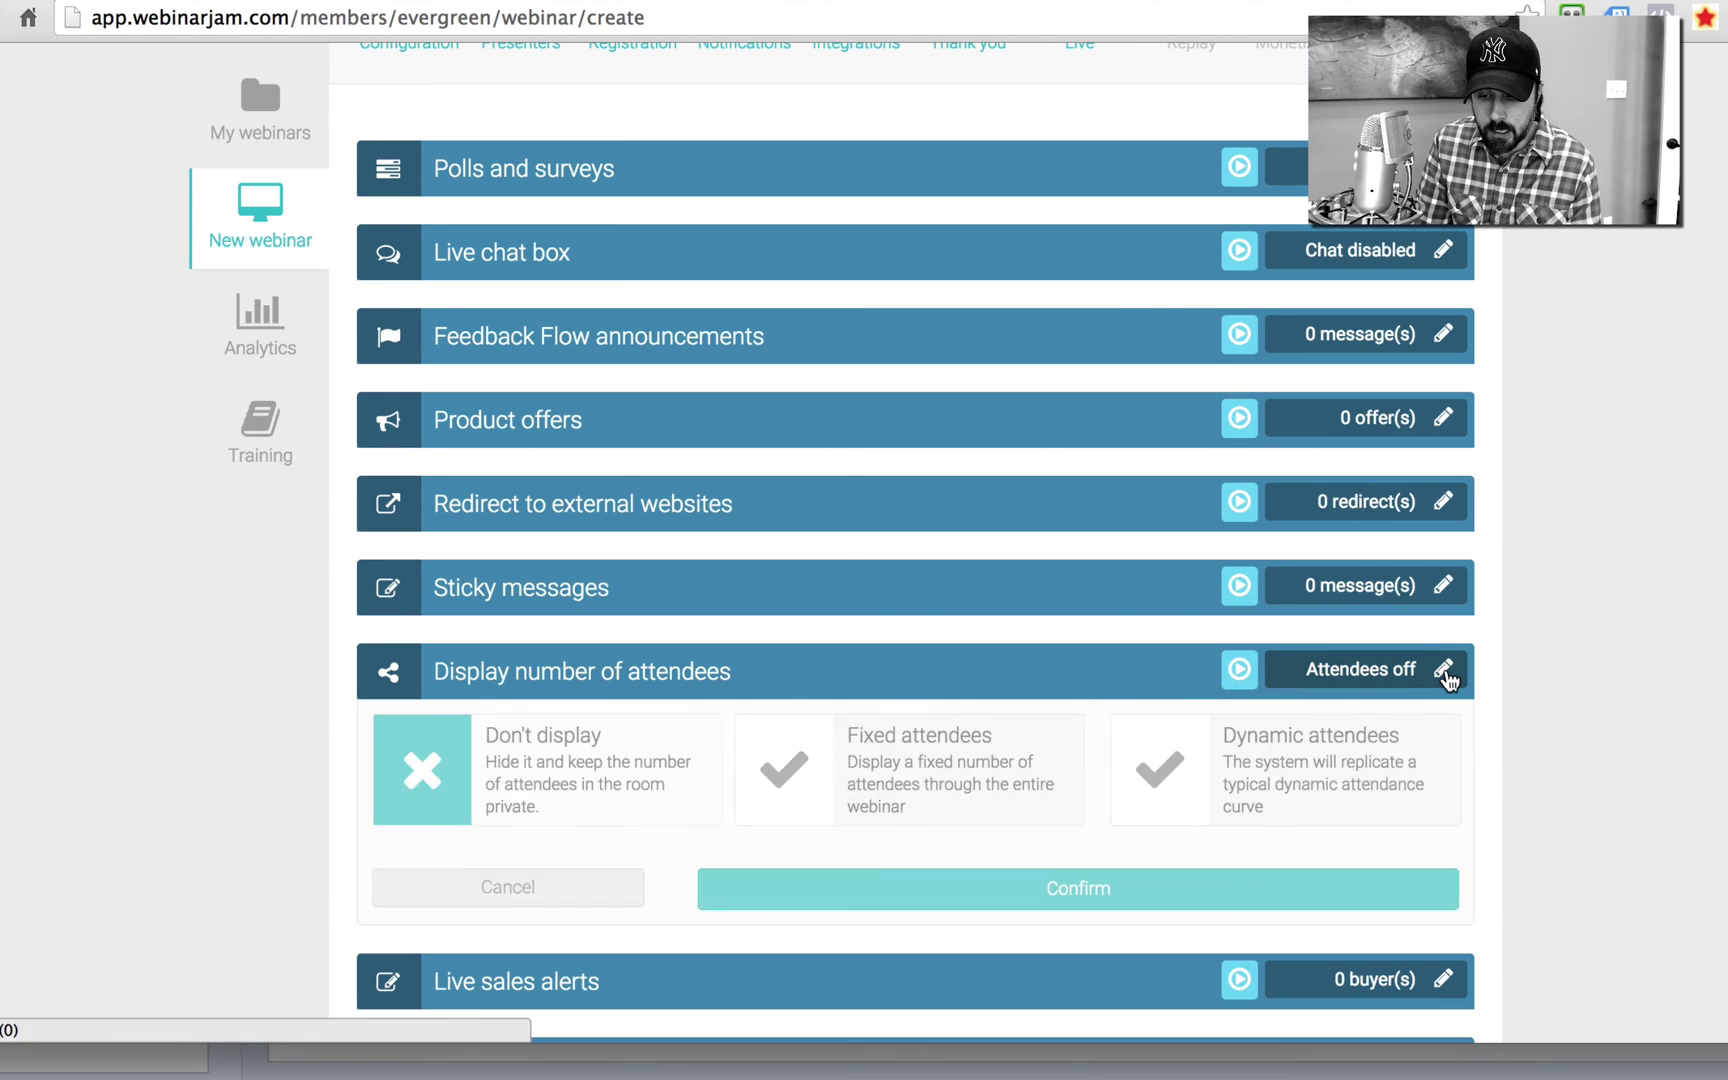
pyautogui.scroll(-3, 1490, 725)
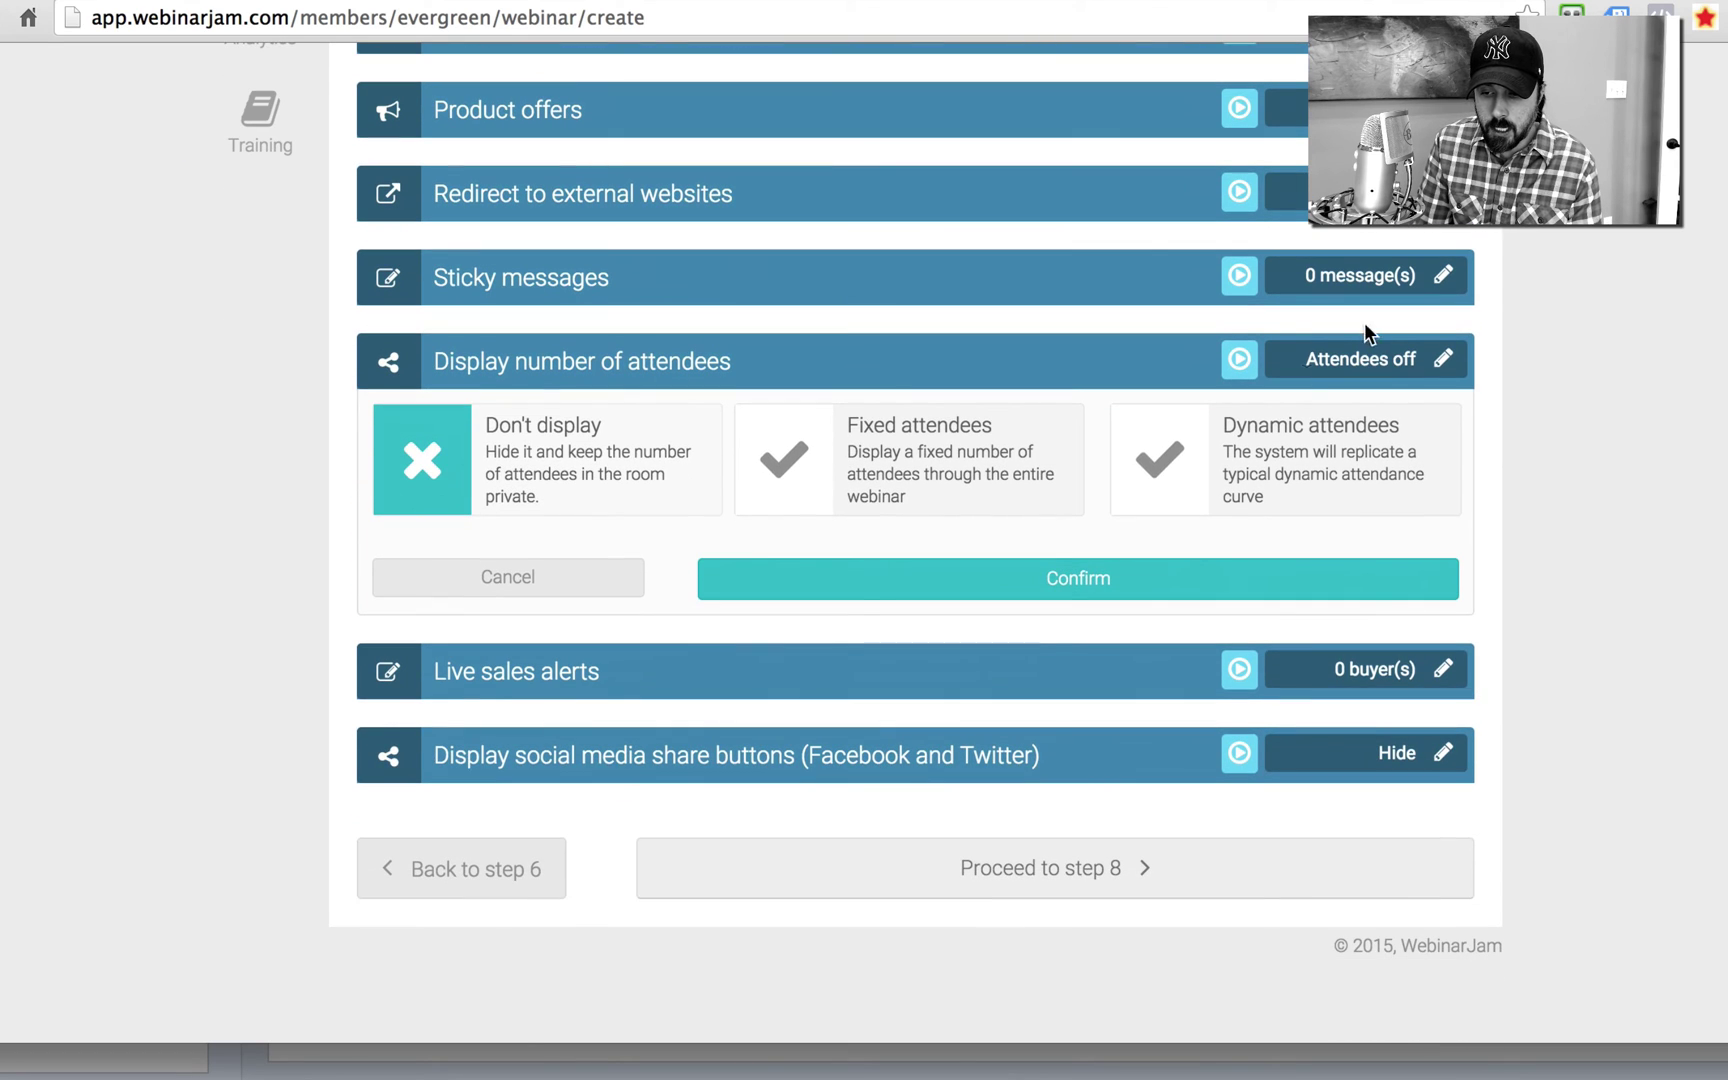
pyautogui.click(1272, 478)
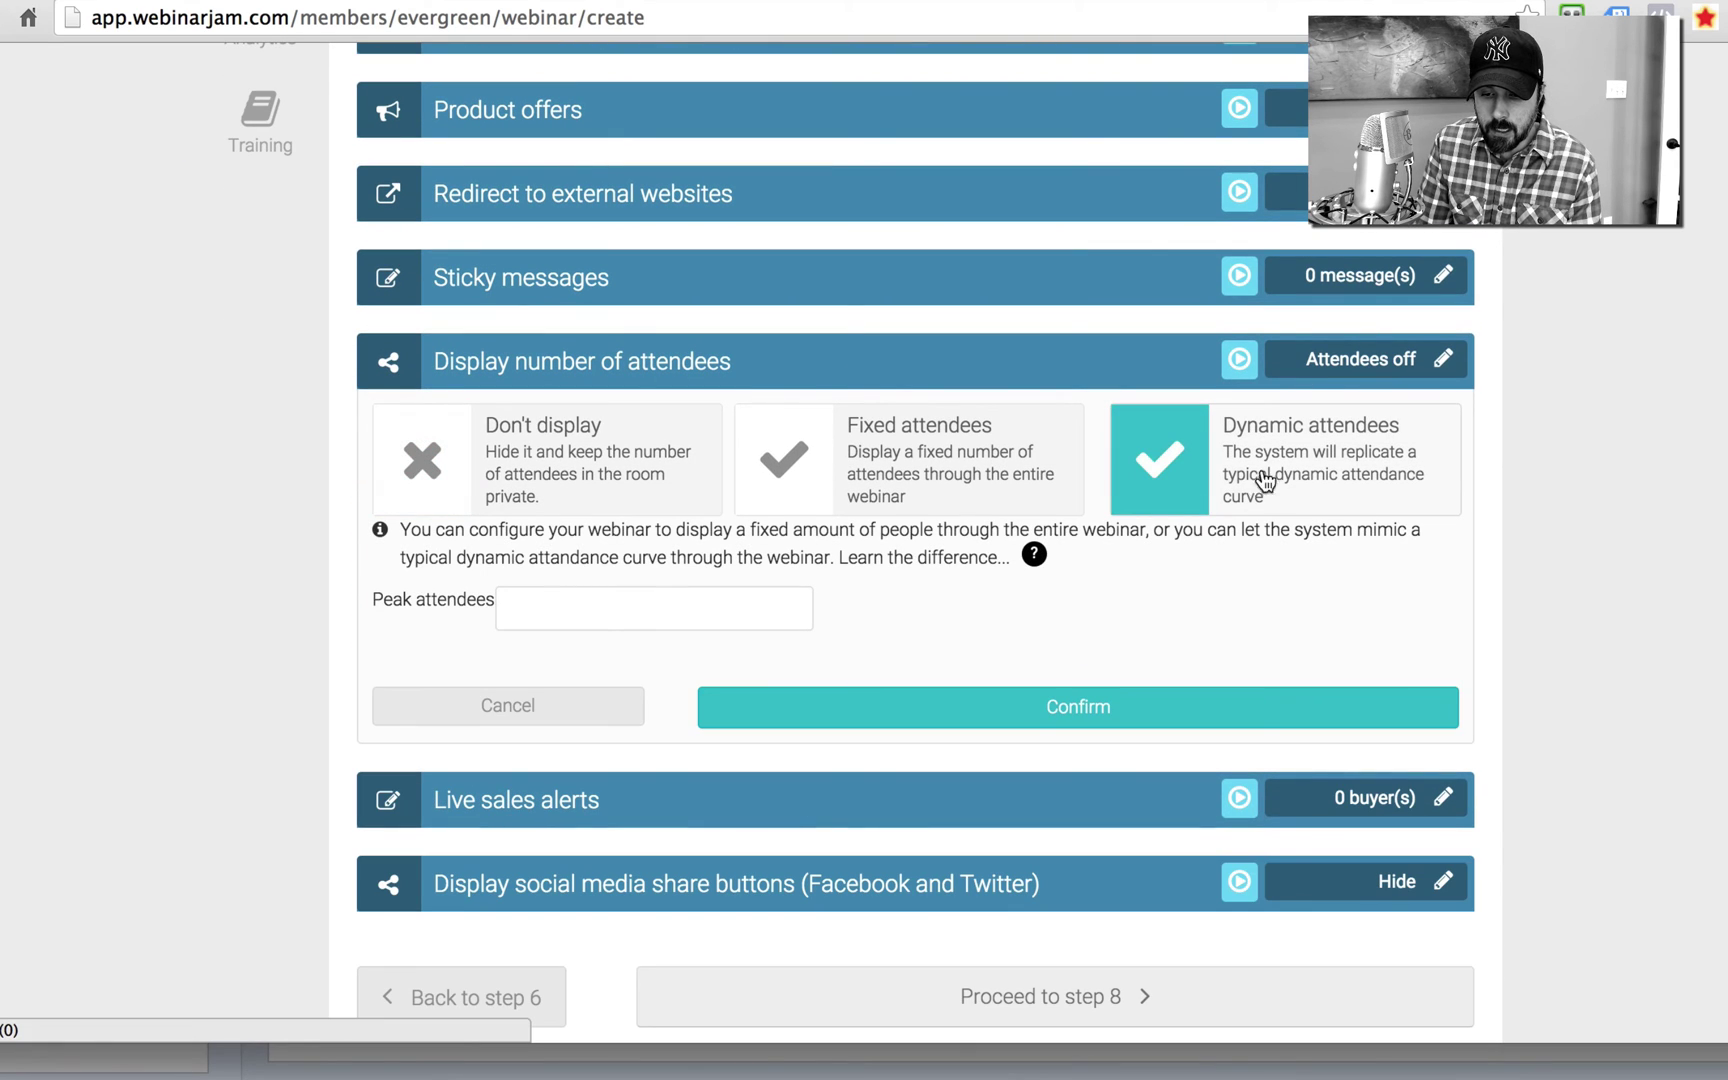
pyautogui.click(550, 608)
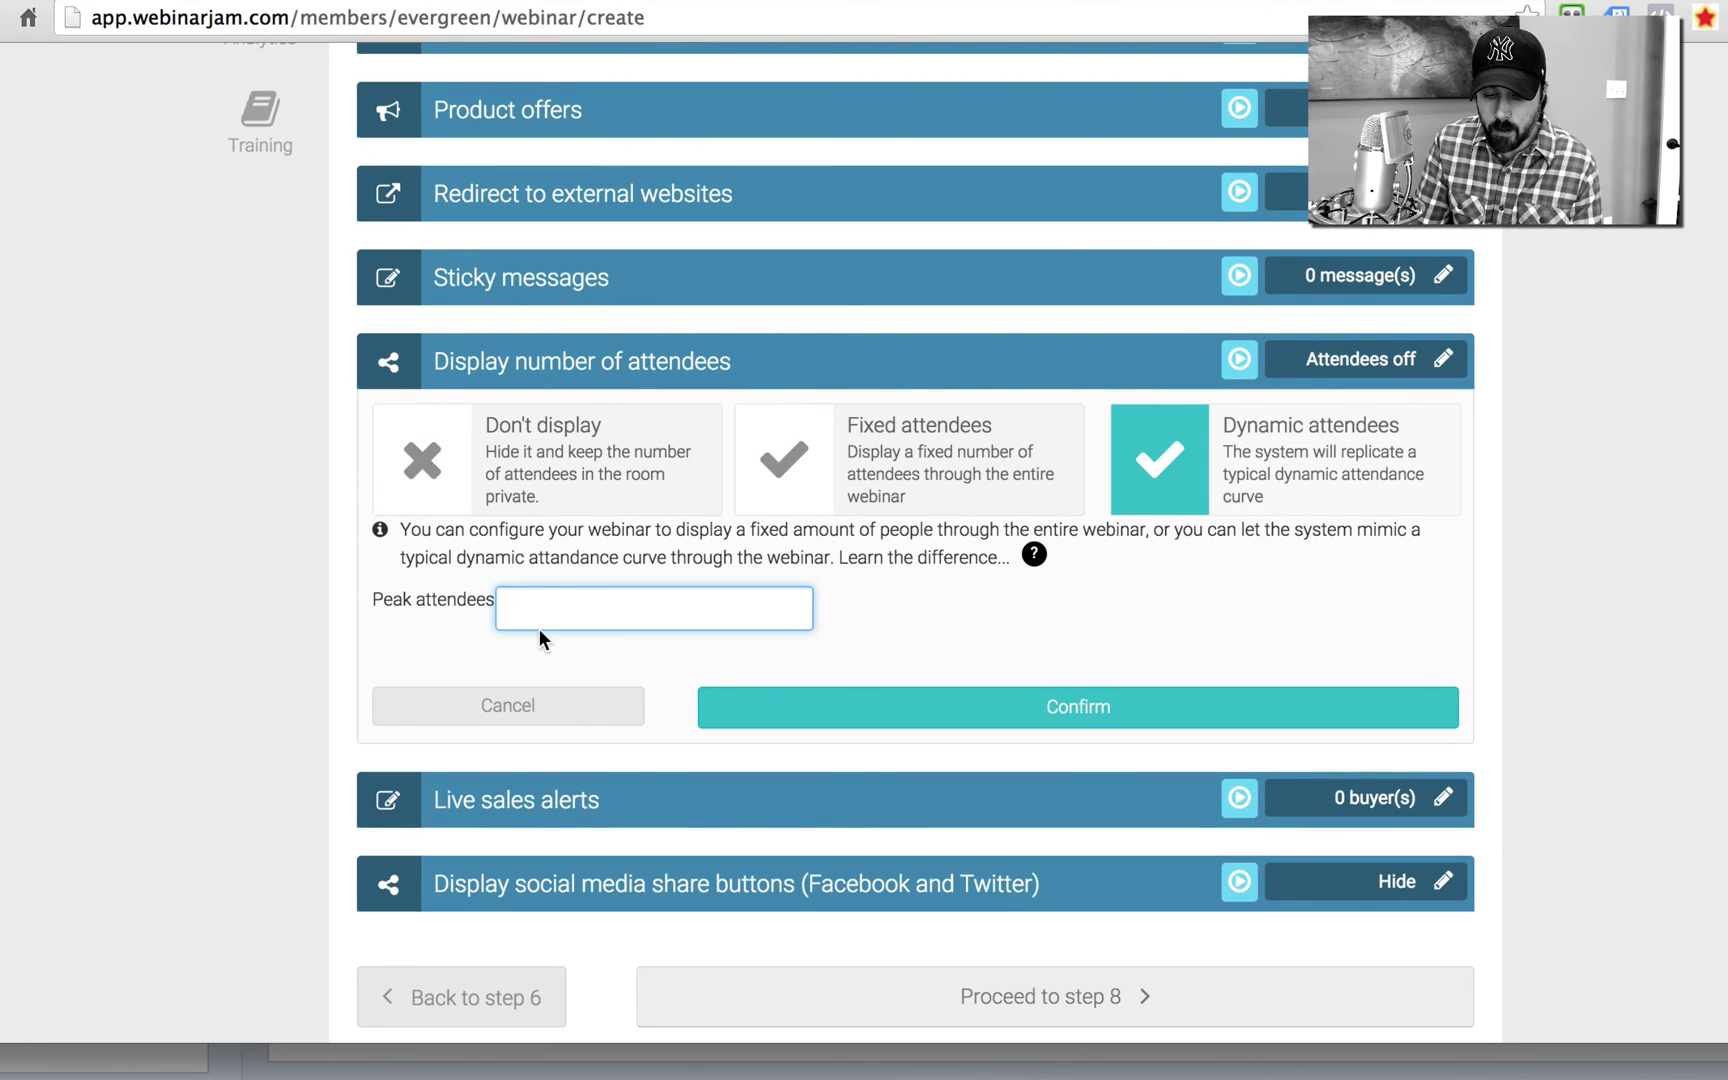
pyautogui.write('120')
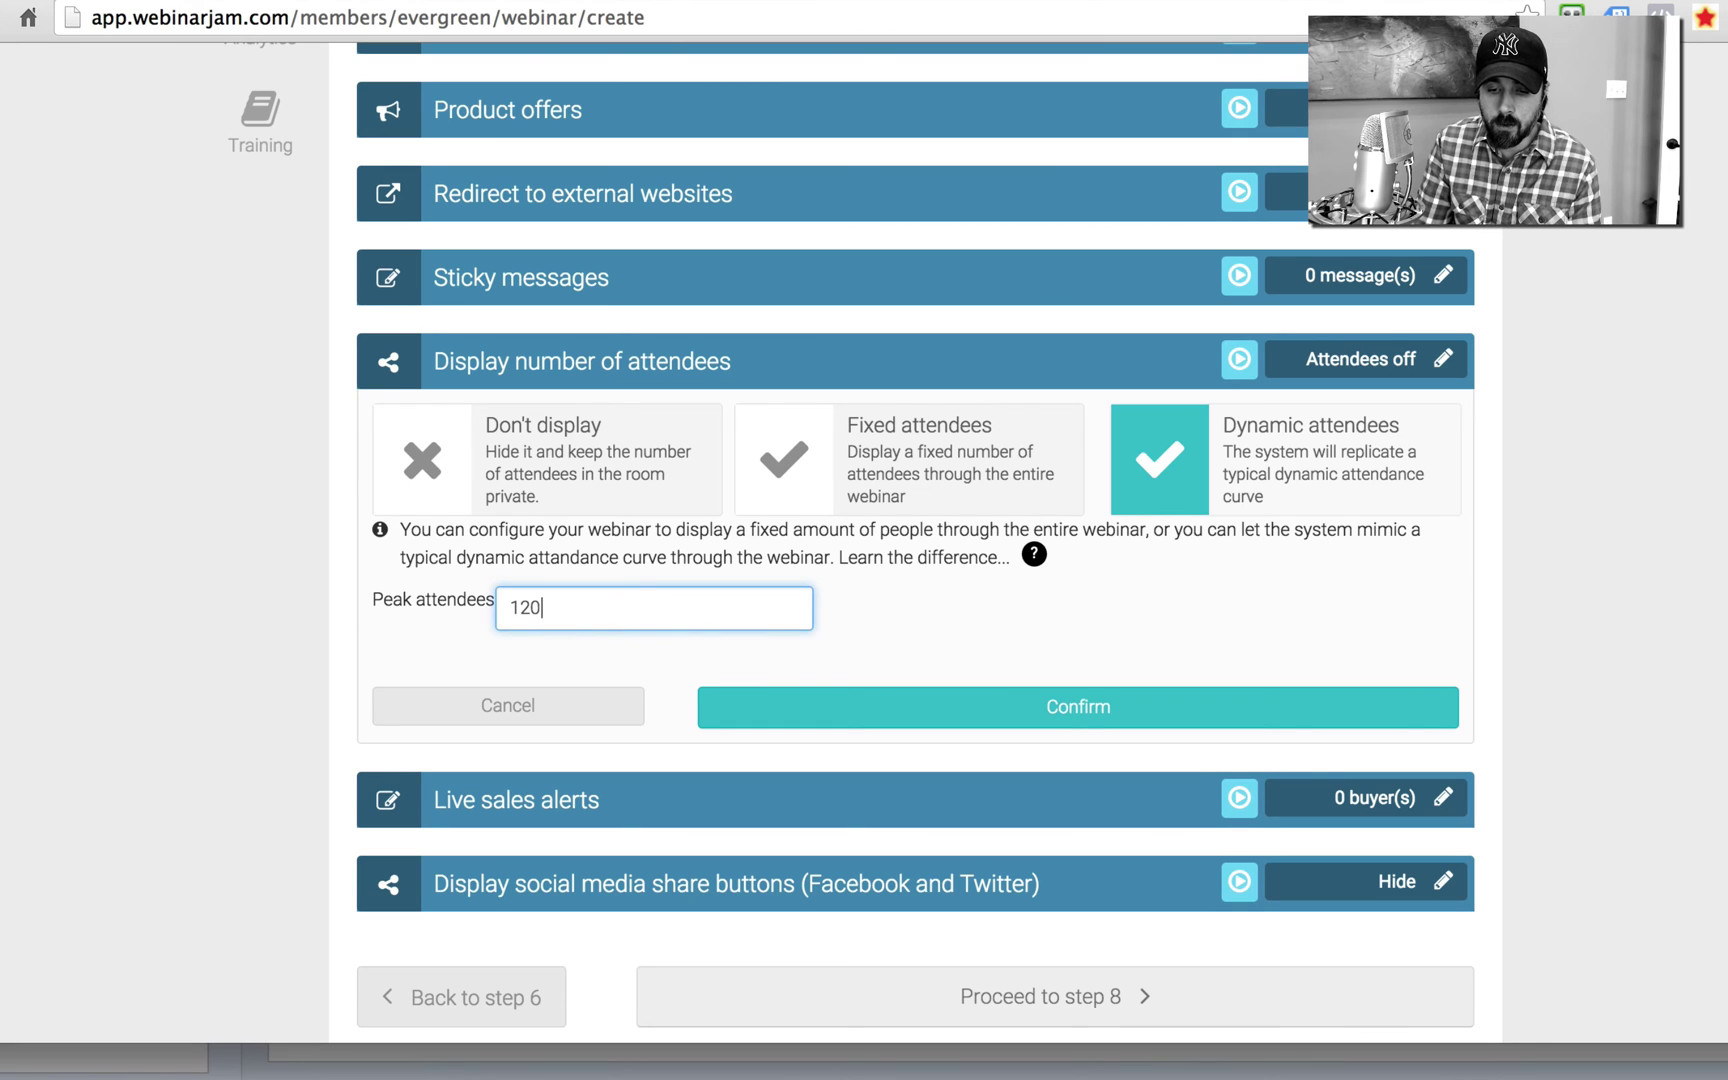
pyautogui.click(990, 708)
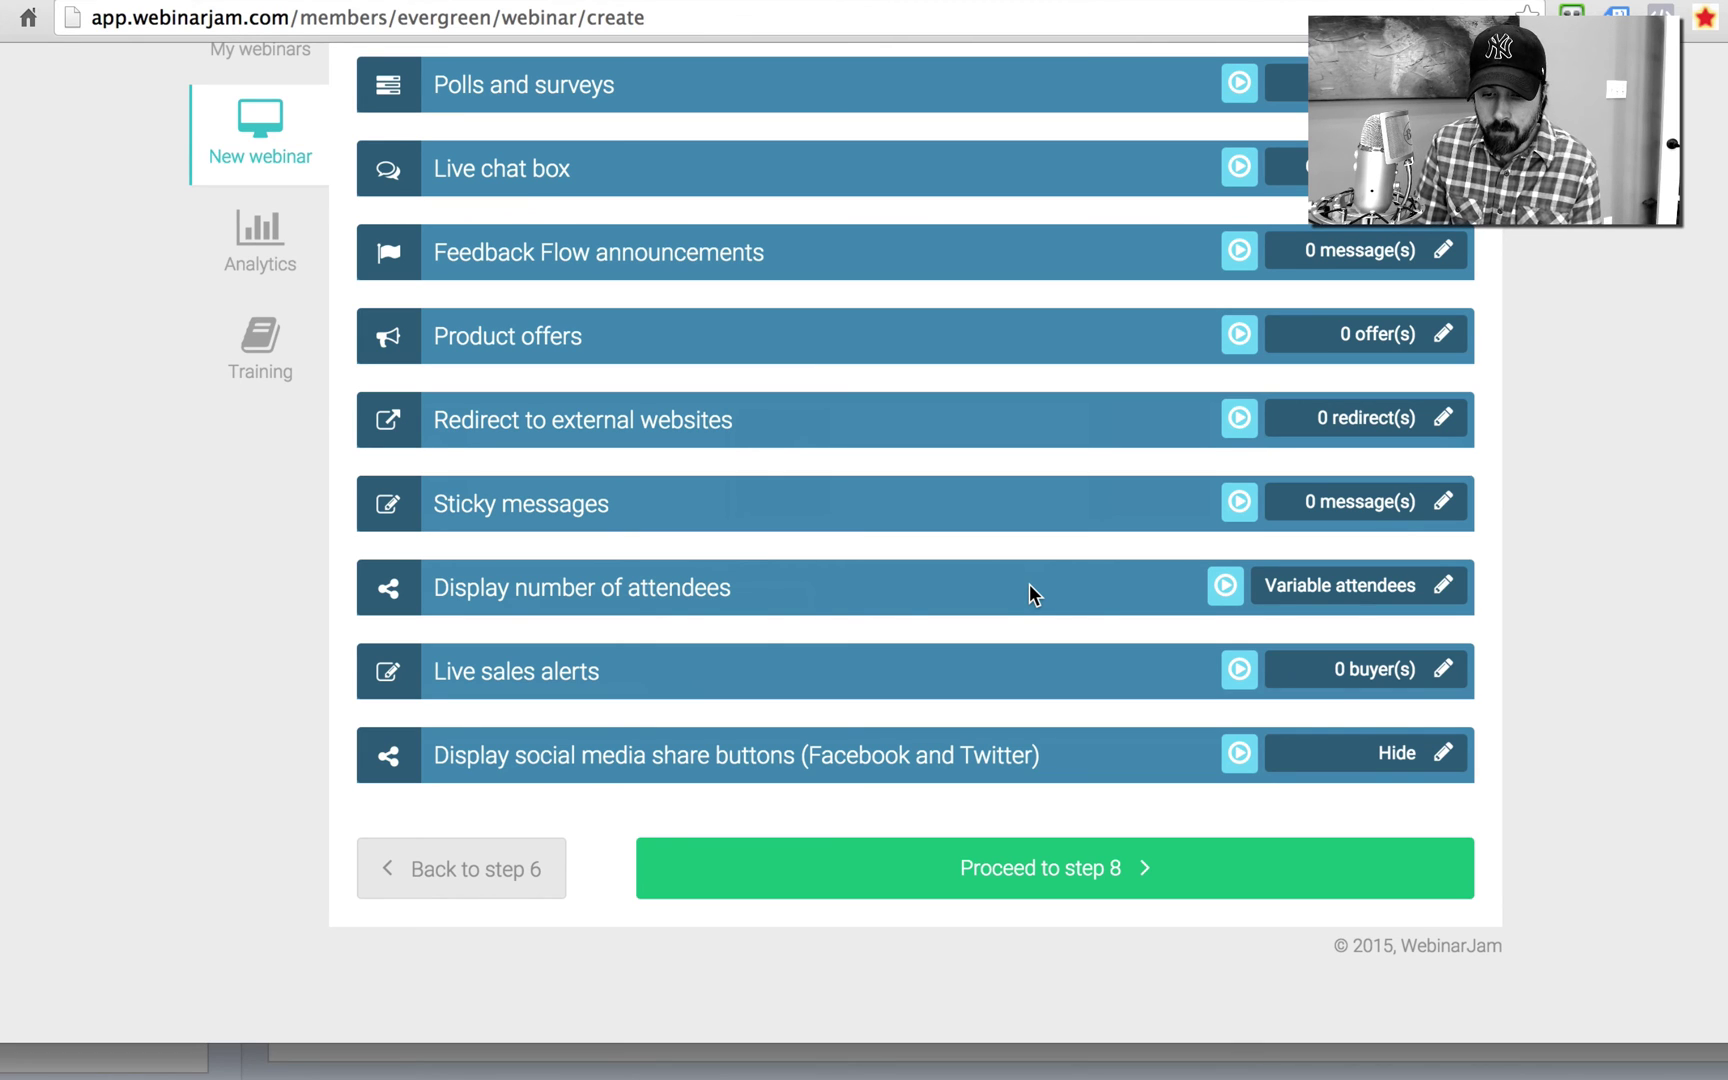
pyautogui.click(1445, 669)
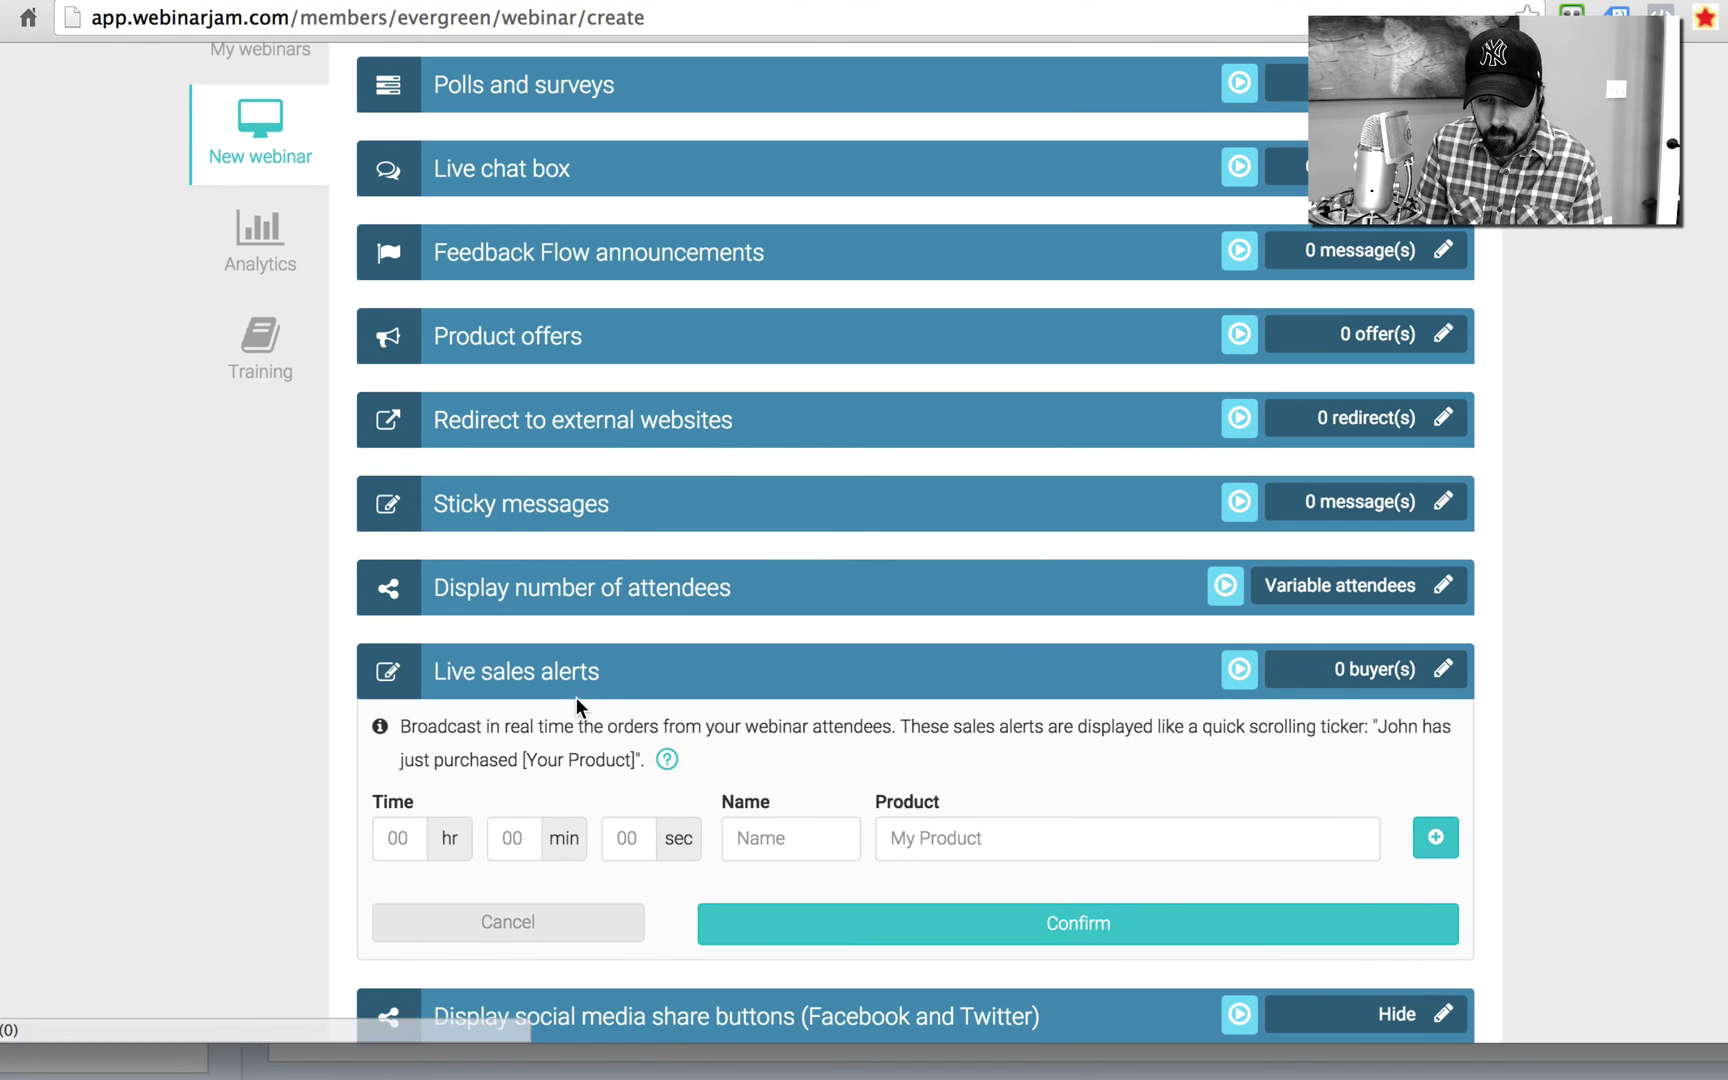
pyautogui.scroll(-3, 176, 717)
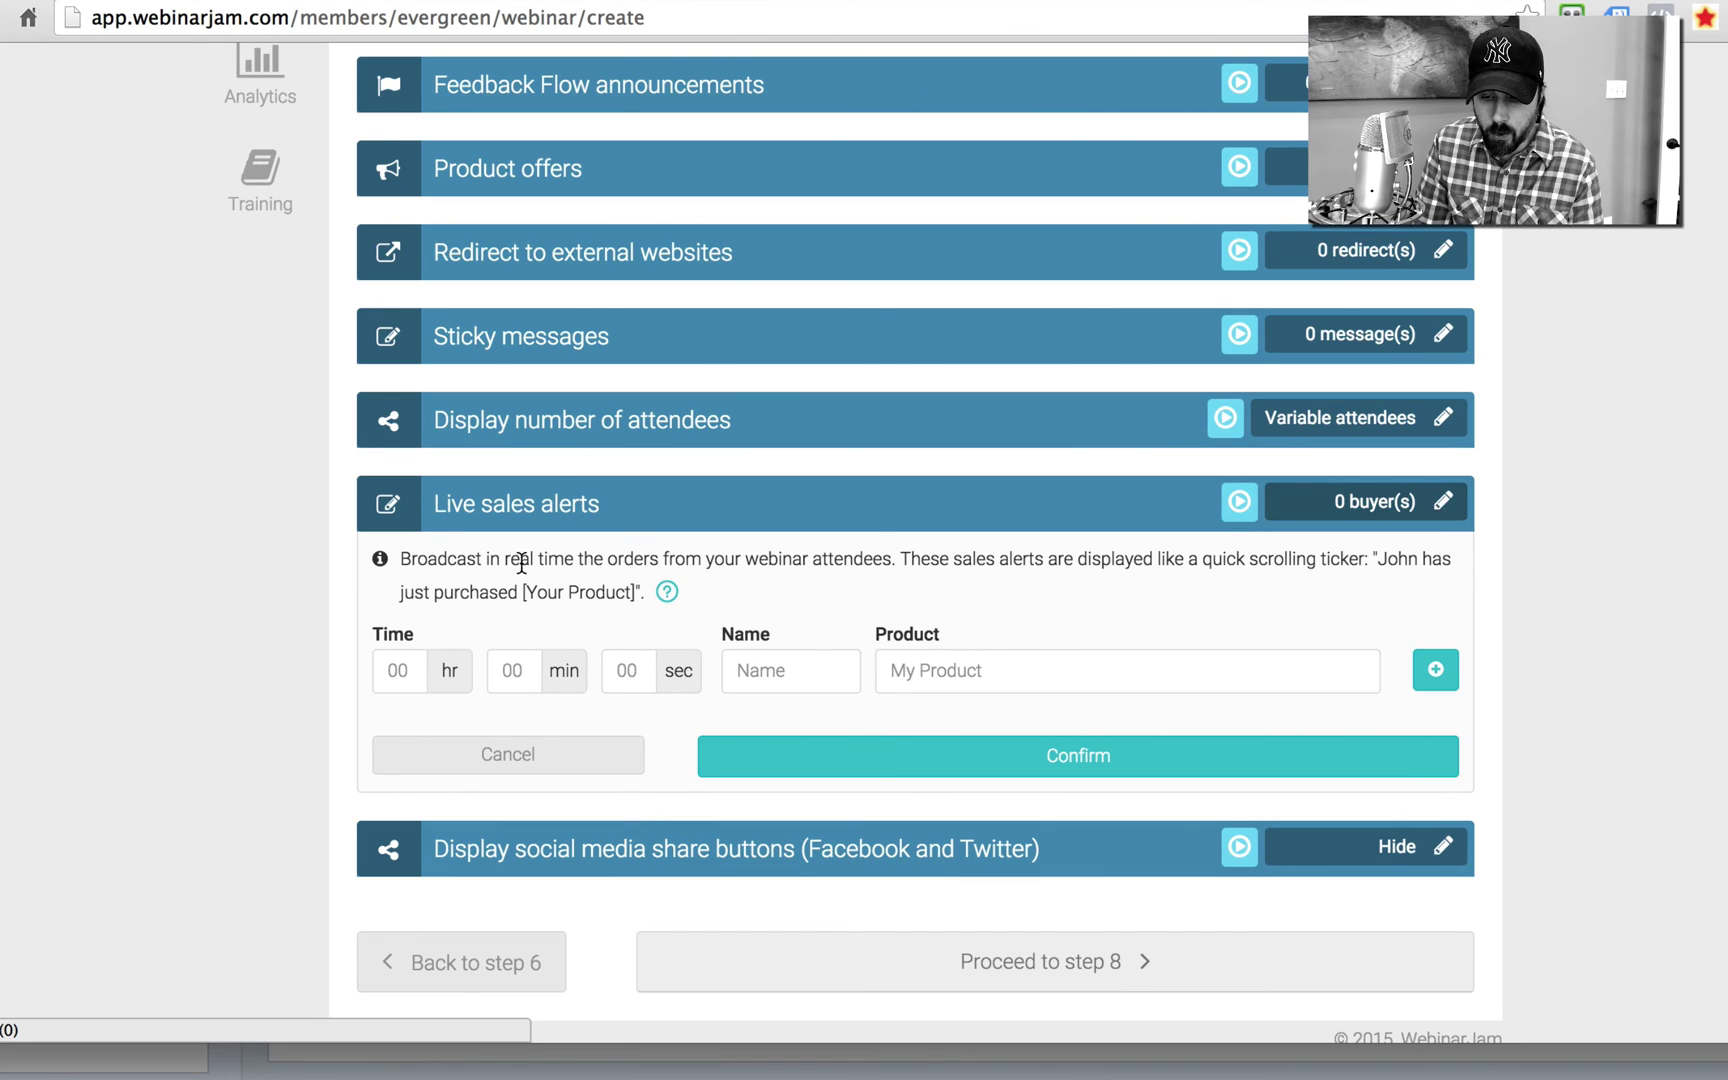
pyautogui.click(463, 754)
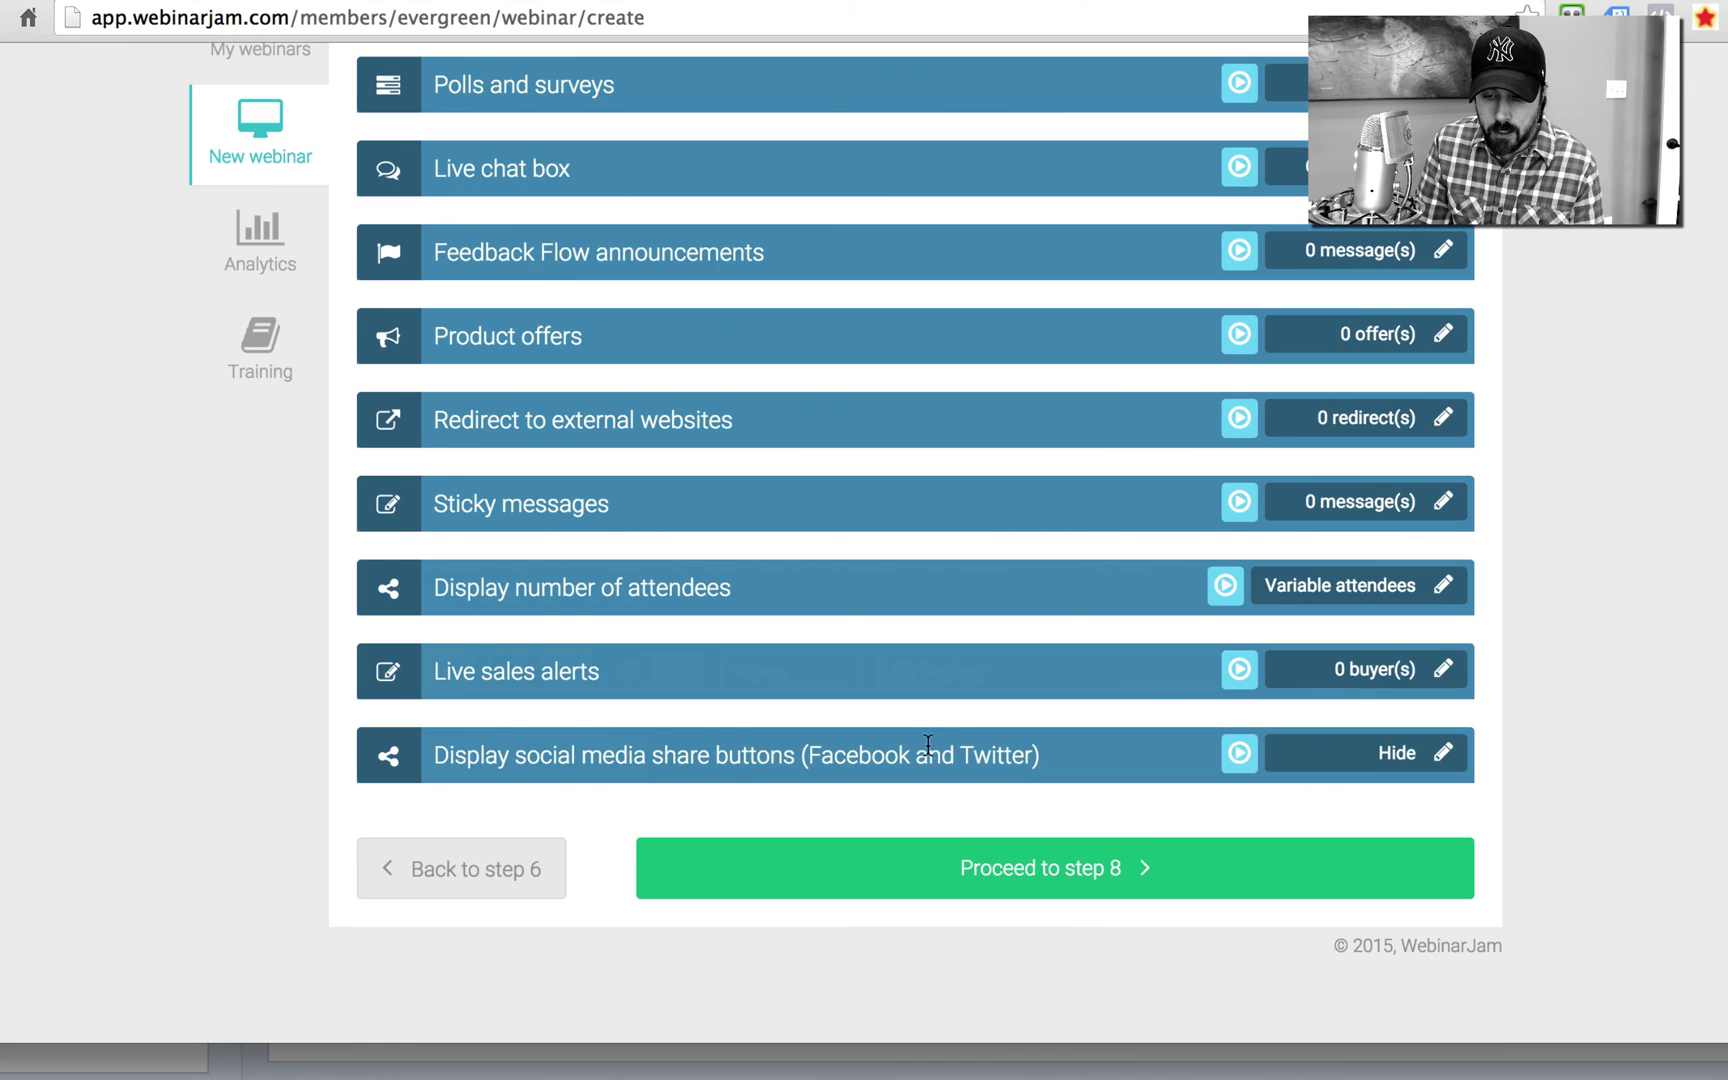
# Step: Proceed to step 8, the Replay step, and enable the webinar replay page
pyautogui.click(1013, 870)
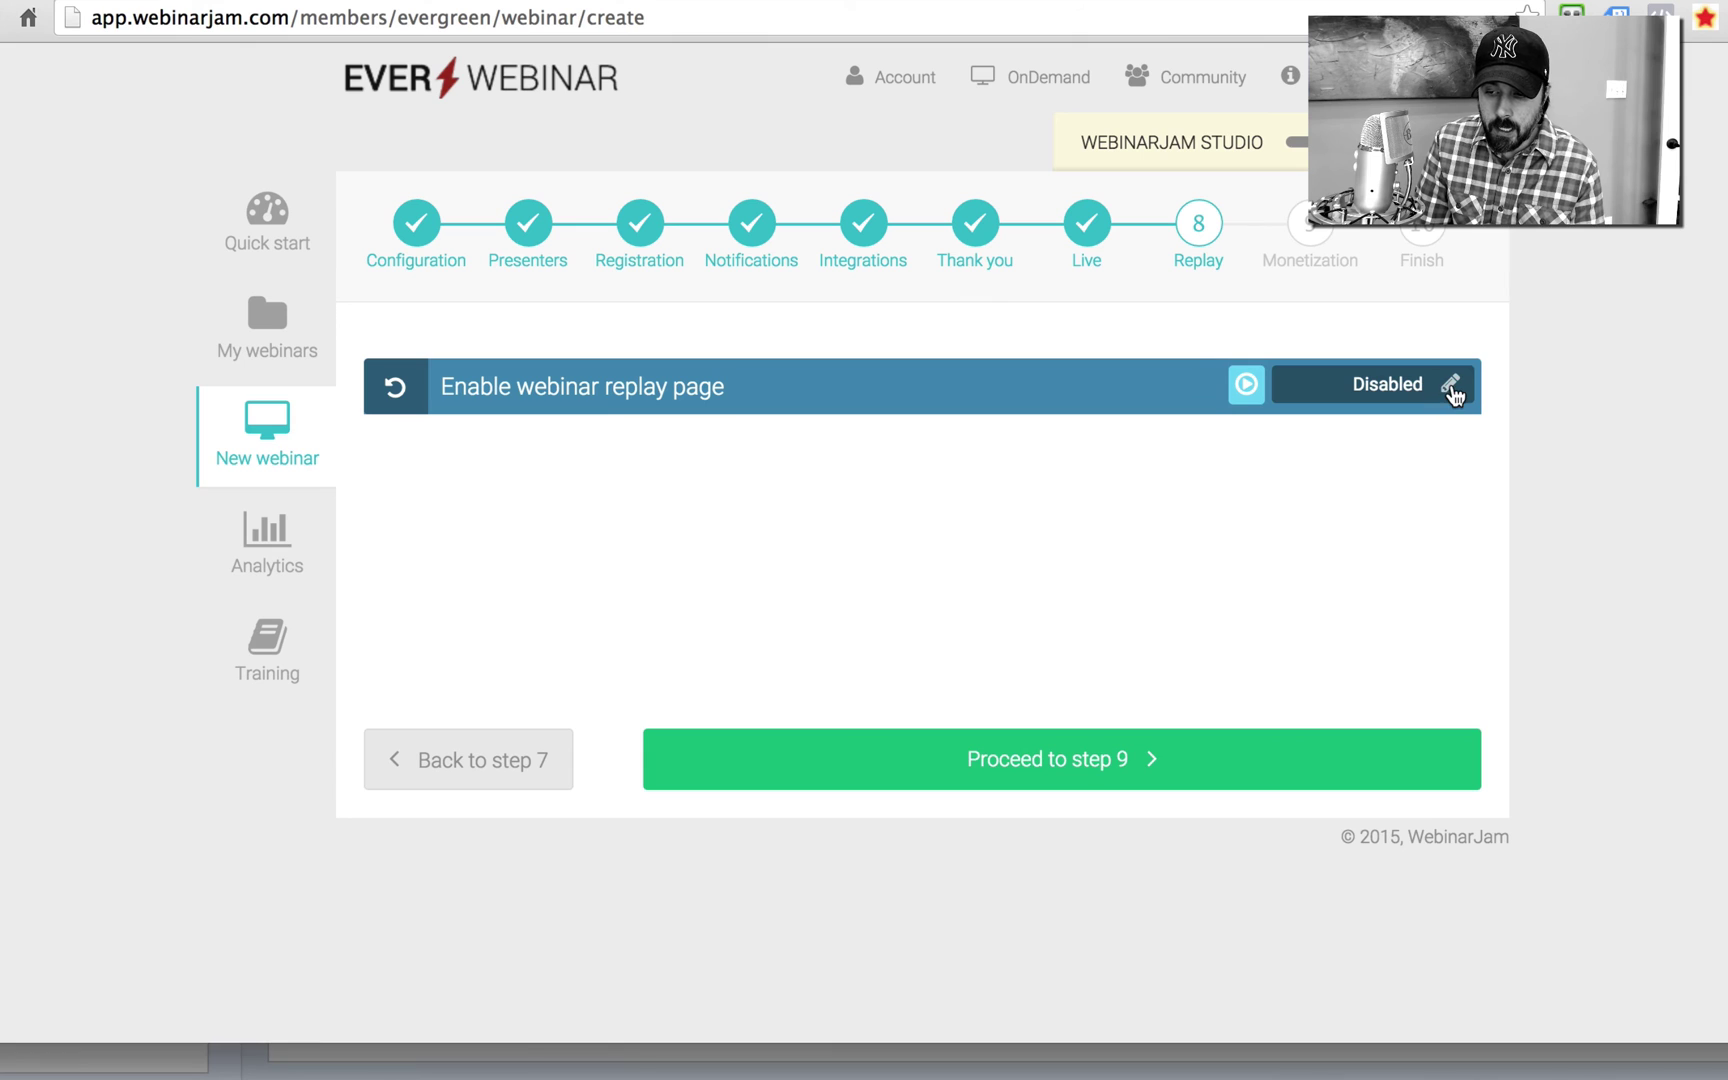
pyautogui.click(1450, 386)
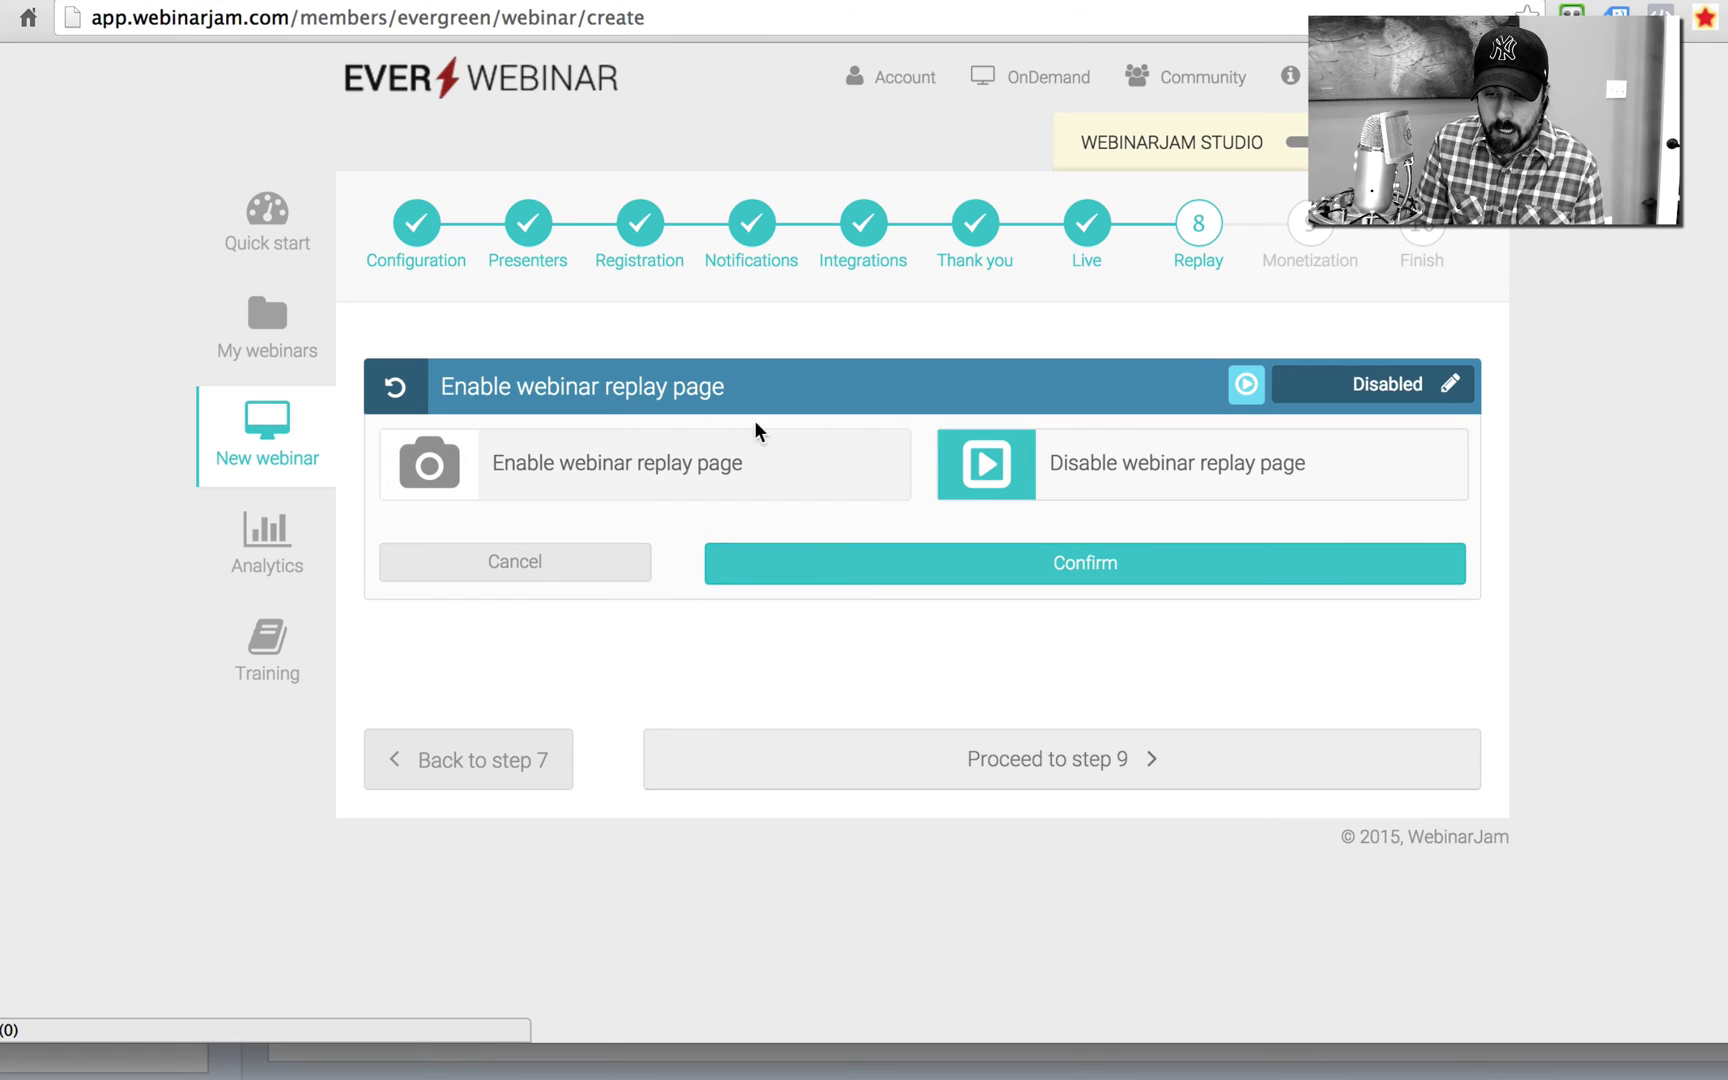
pyautogui.click(680, 460)
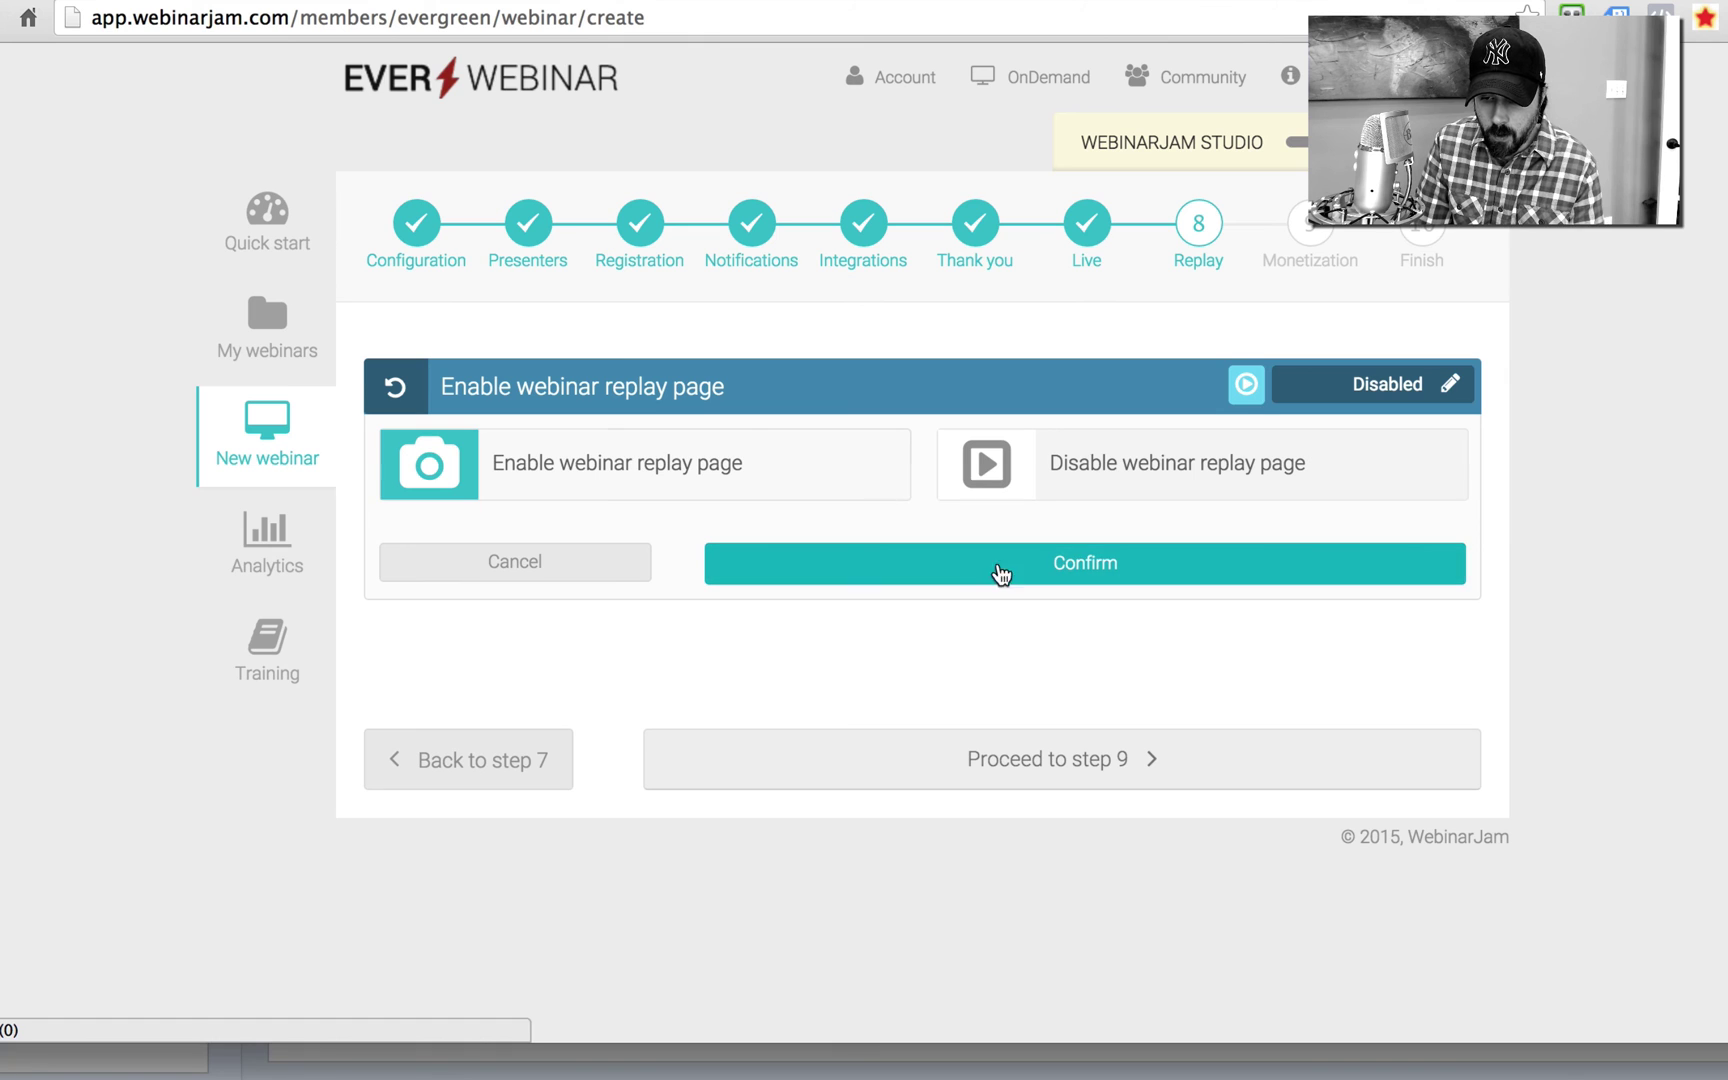
pyautogui.click(1000, 583)
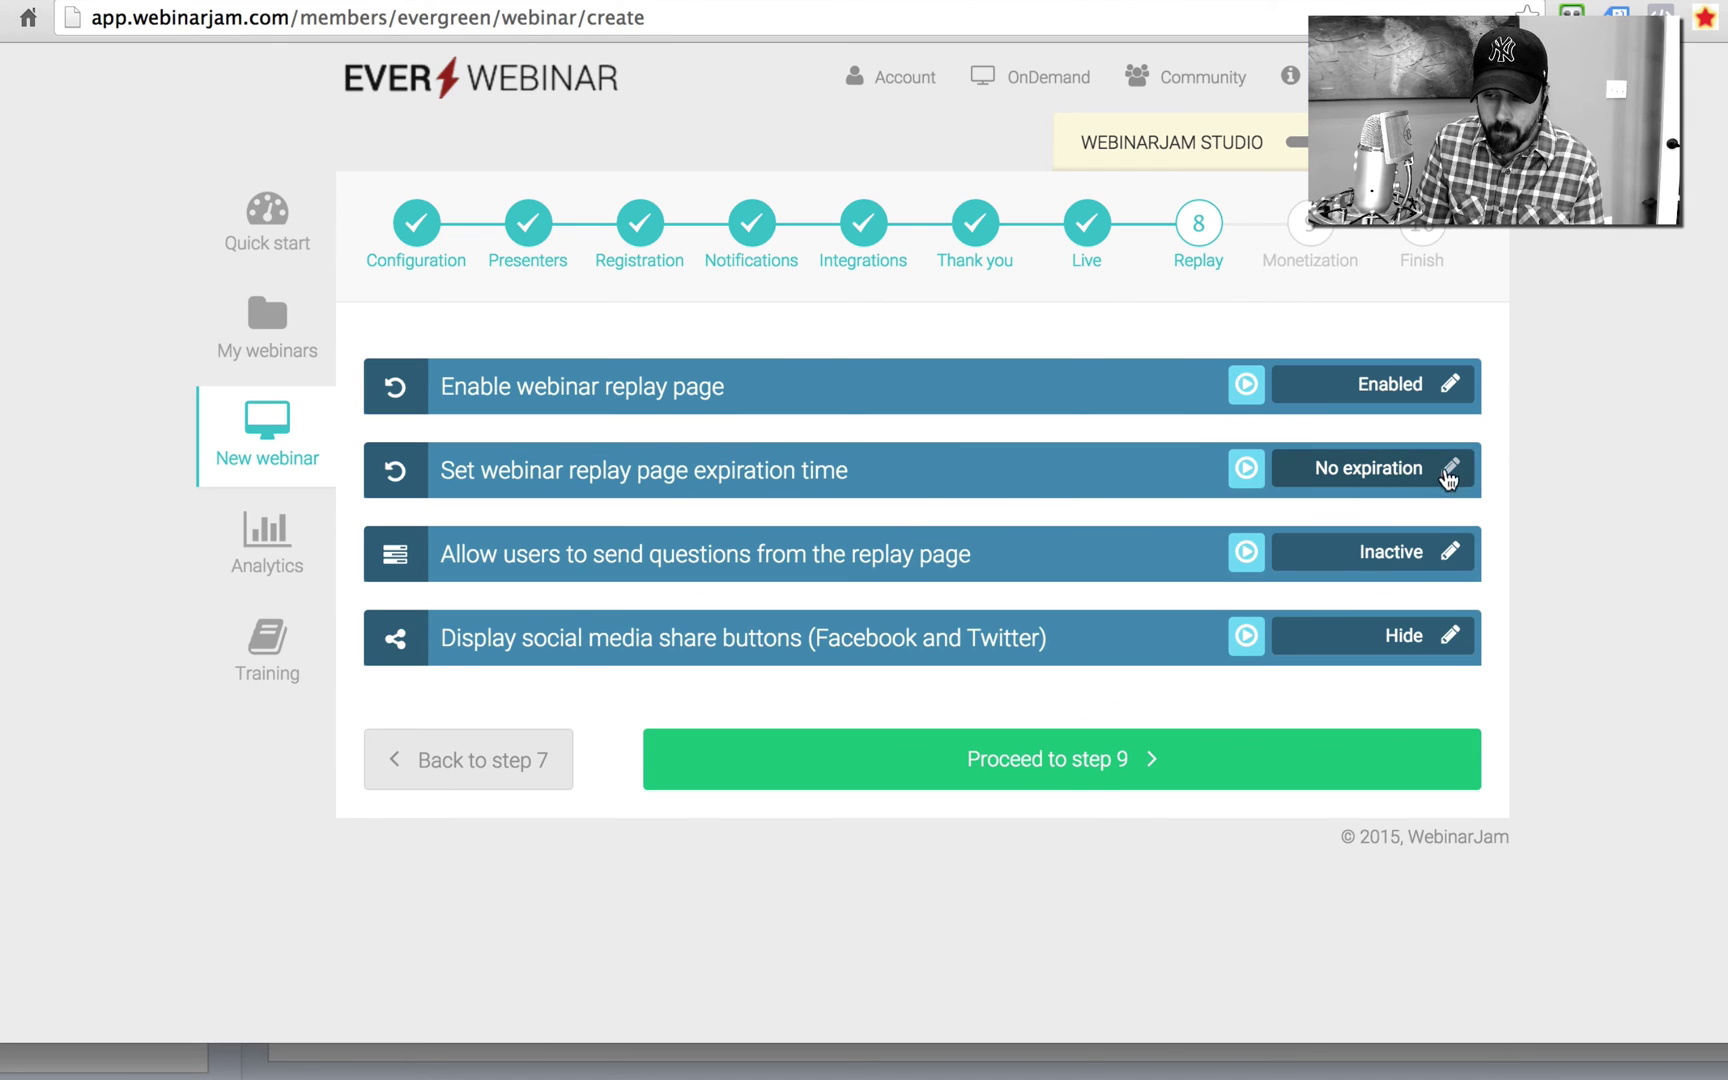
# Step: Keep the replay expiration set to No expiration
pyautogui.click(1450, 472)
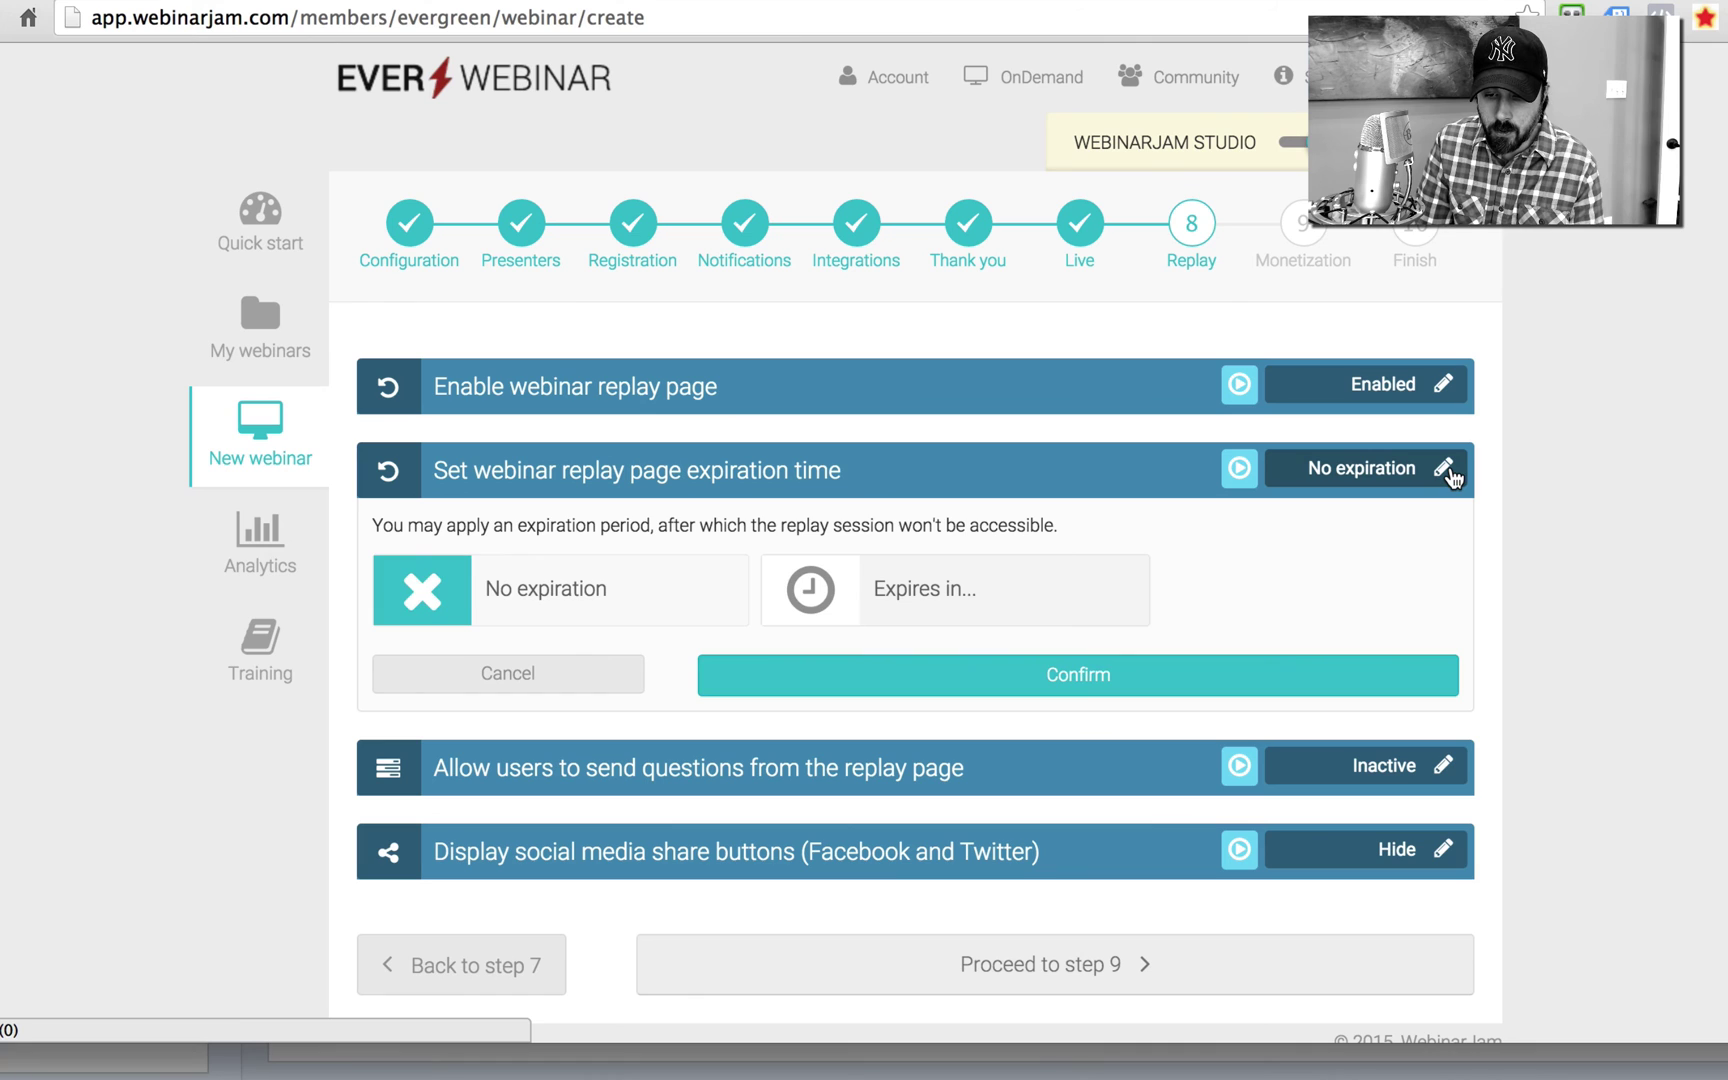
pyautogui.click(858, 590)
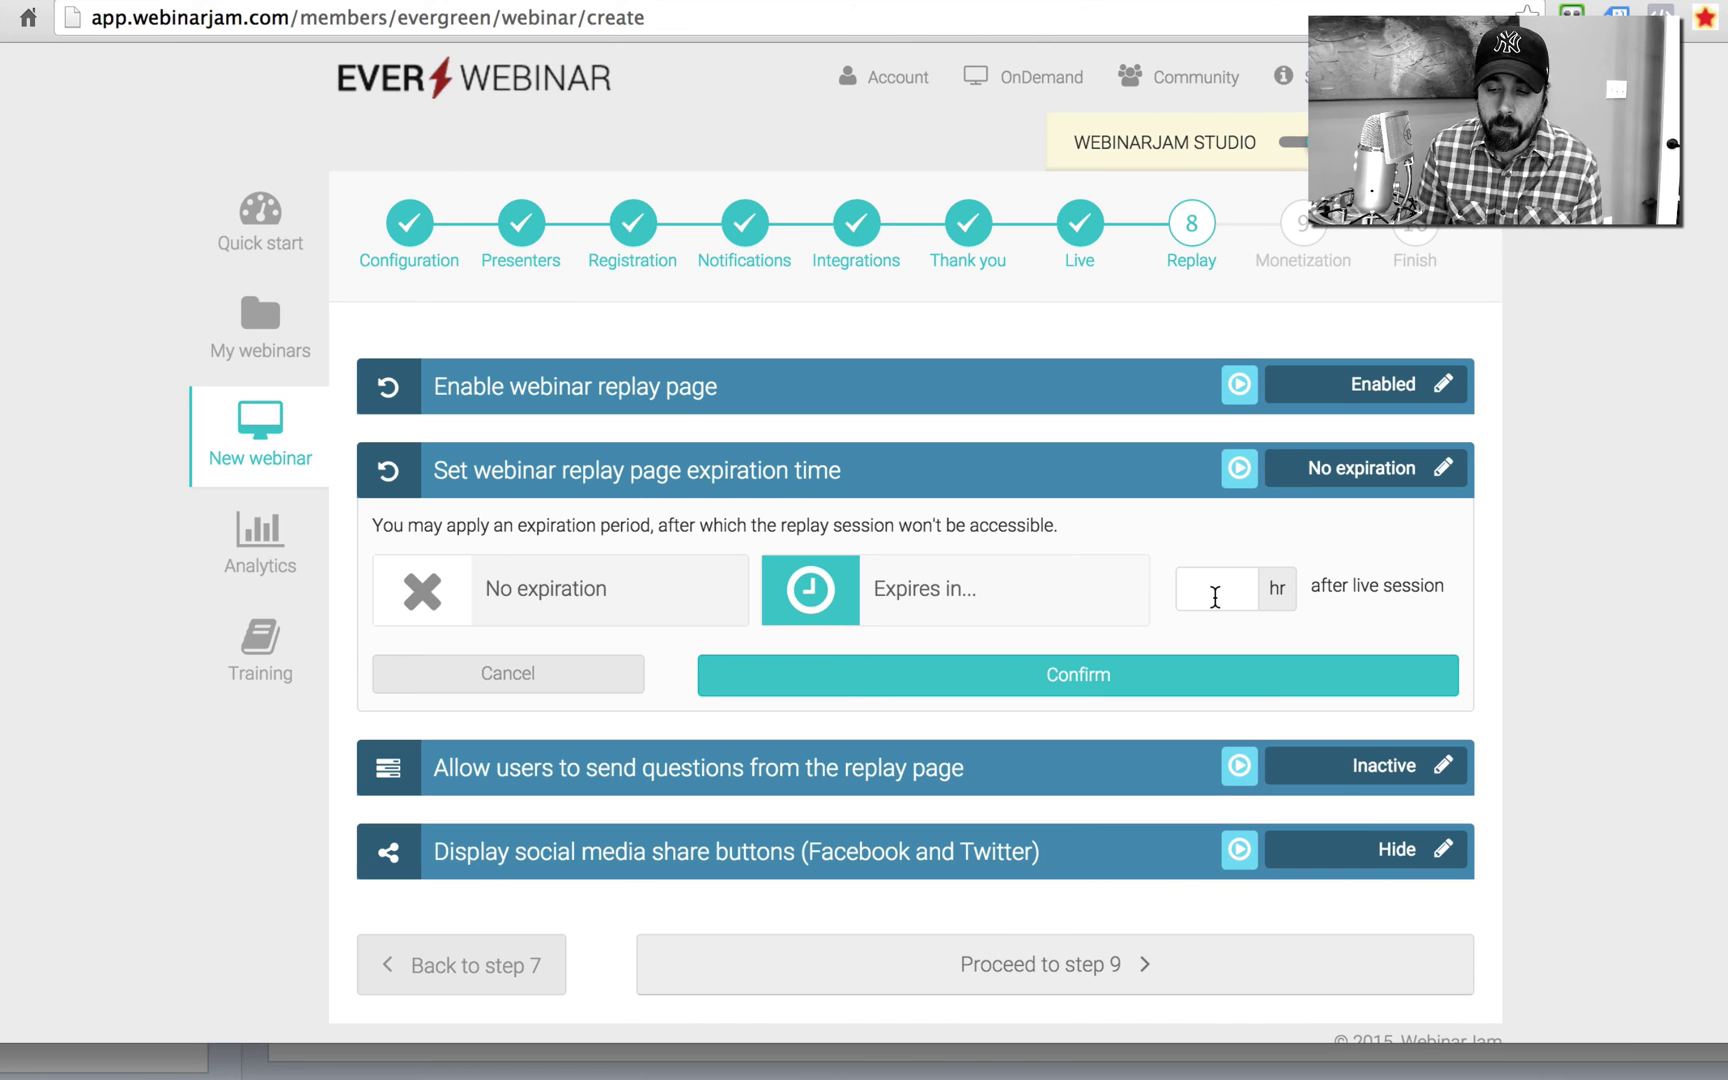
pyautogui.click(600, 596)
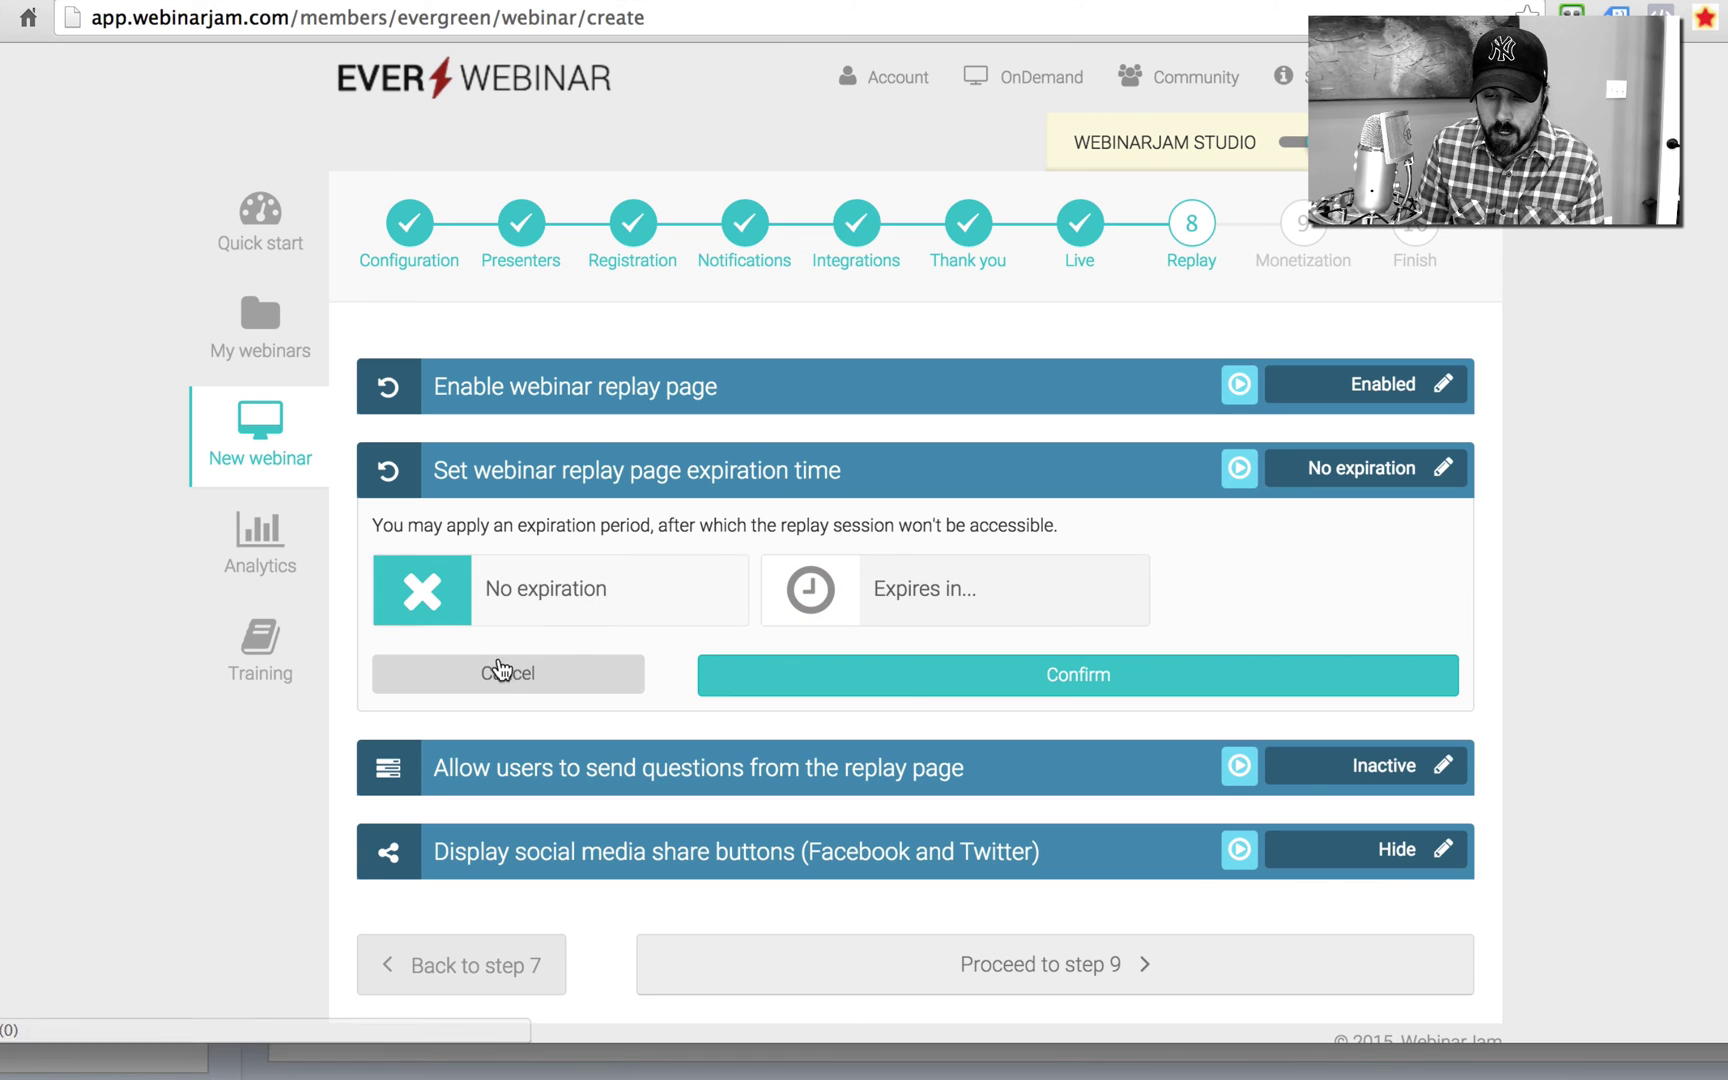
pyautogui.click(507, 676)
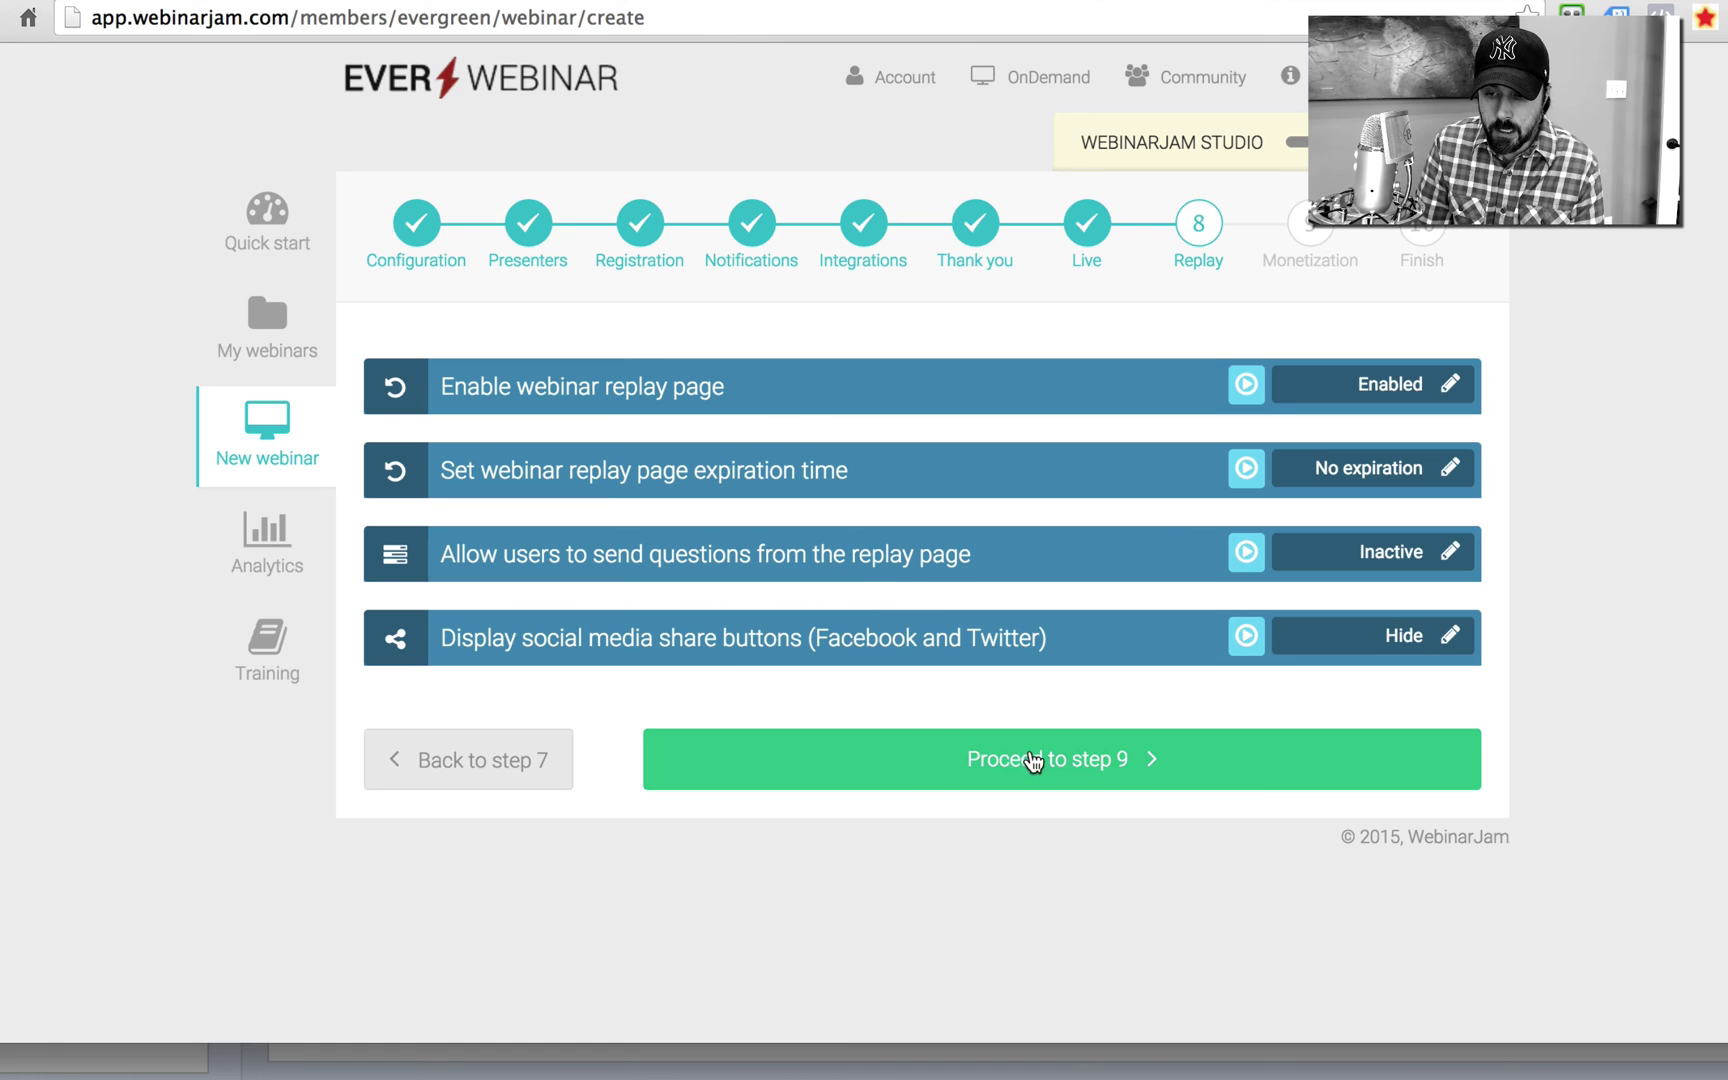
# Step: Proceed to step 9, Monetization, and keep It's free to register as the fee option
pyautogui.click(1033, 762)
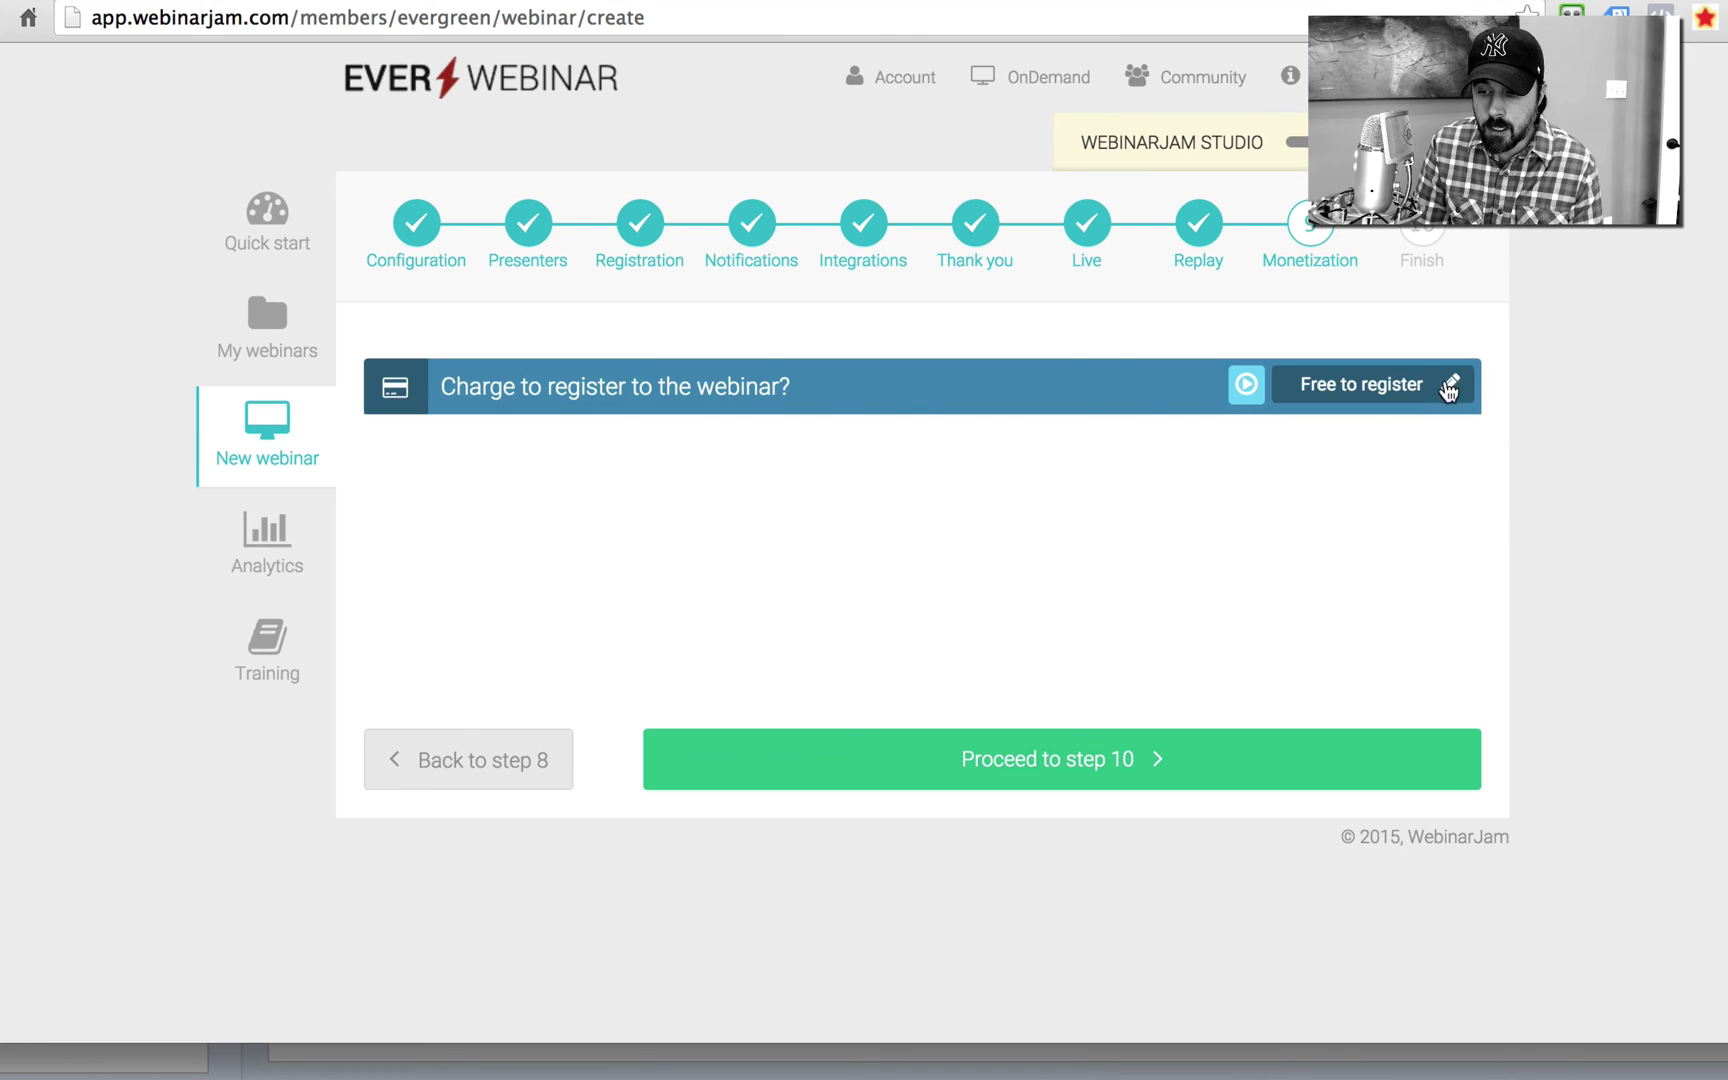
pyautogui.click(1449, 390)
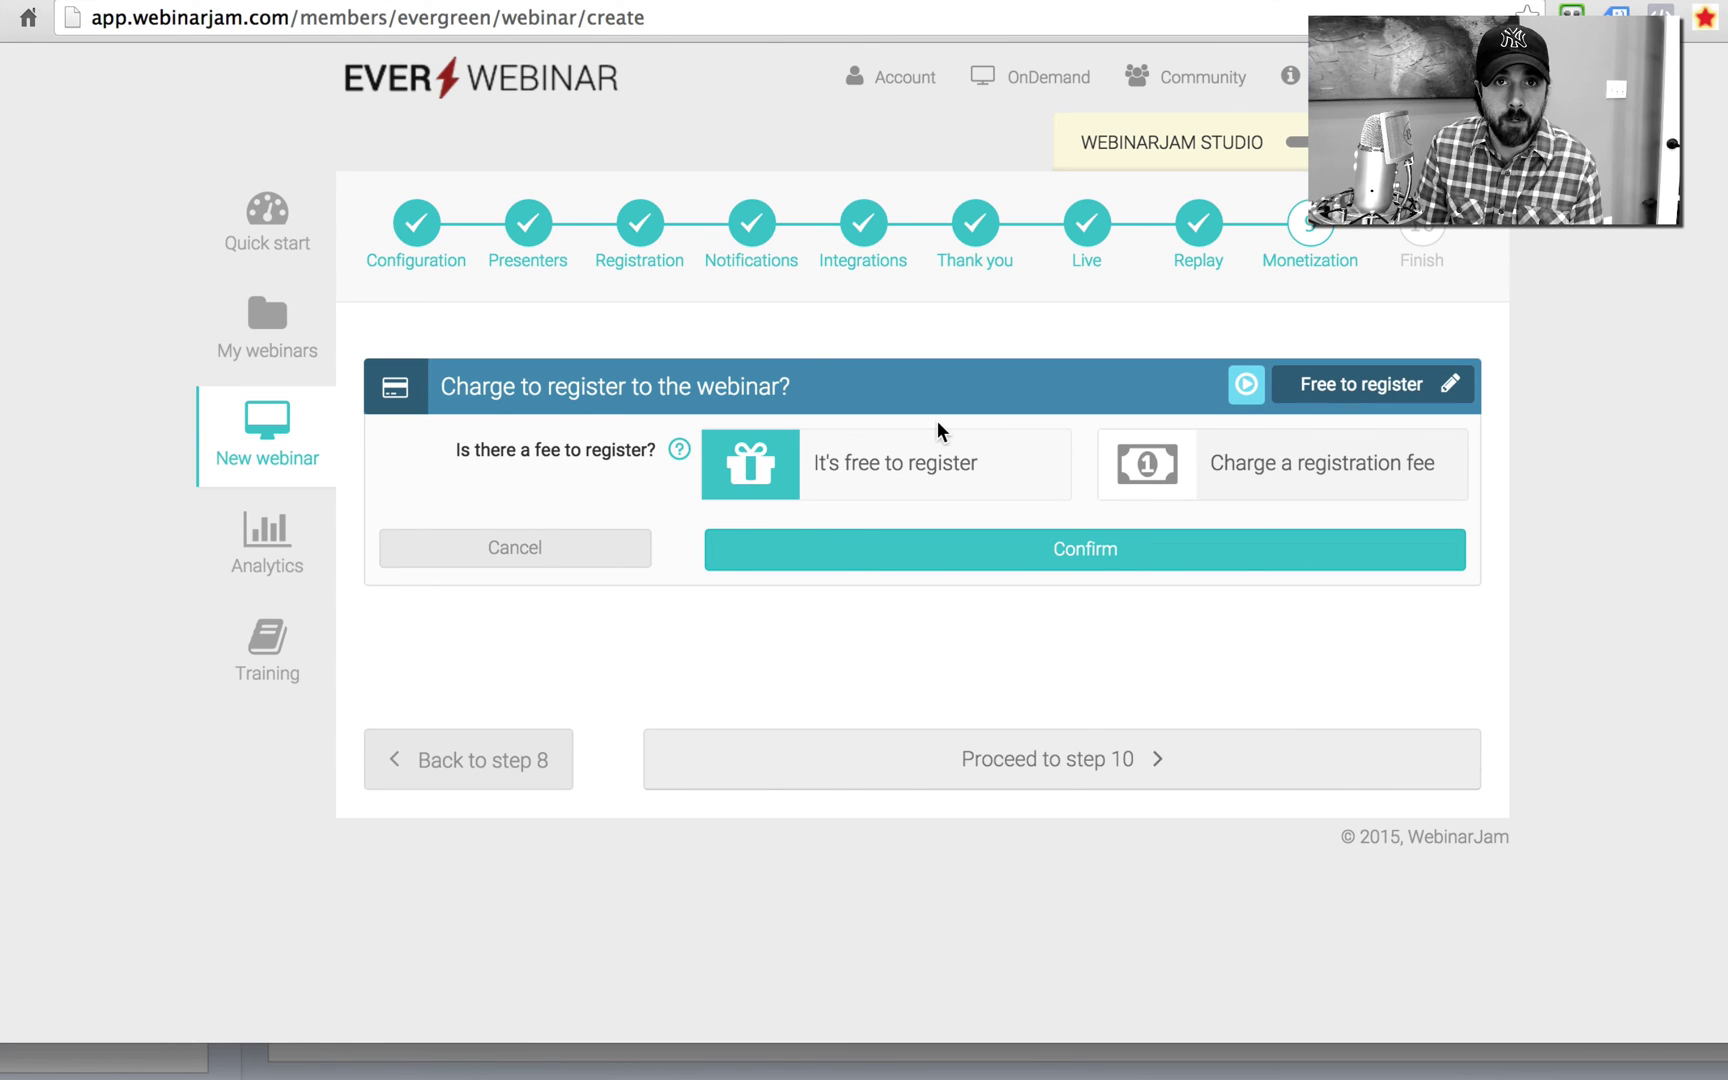
pyautogui.click(513, 560)
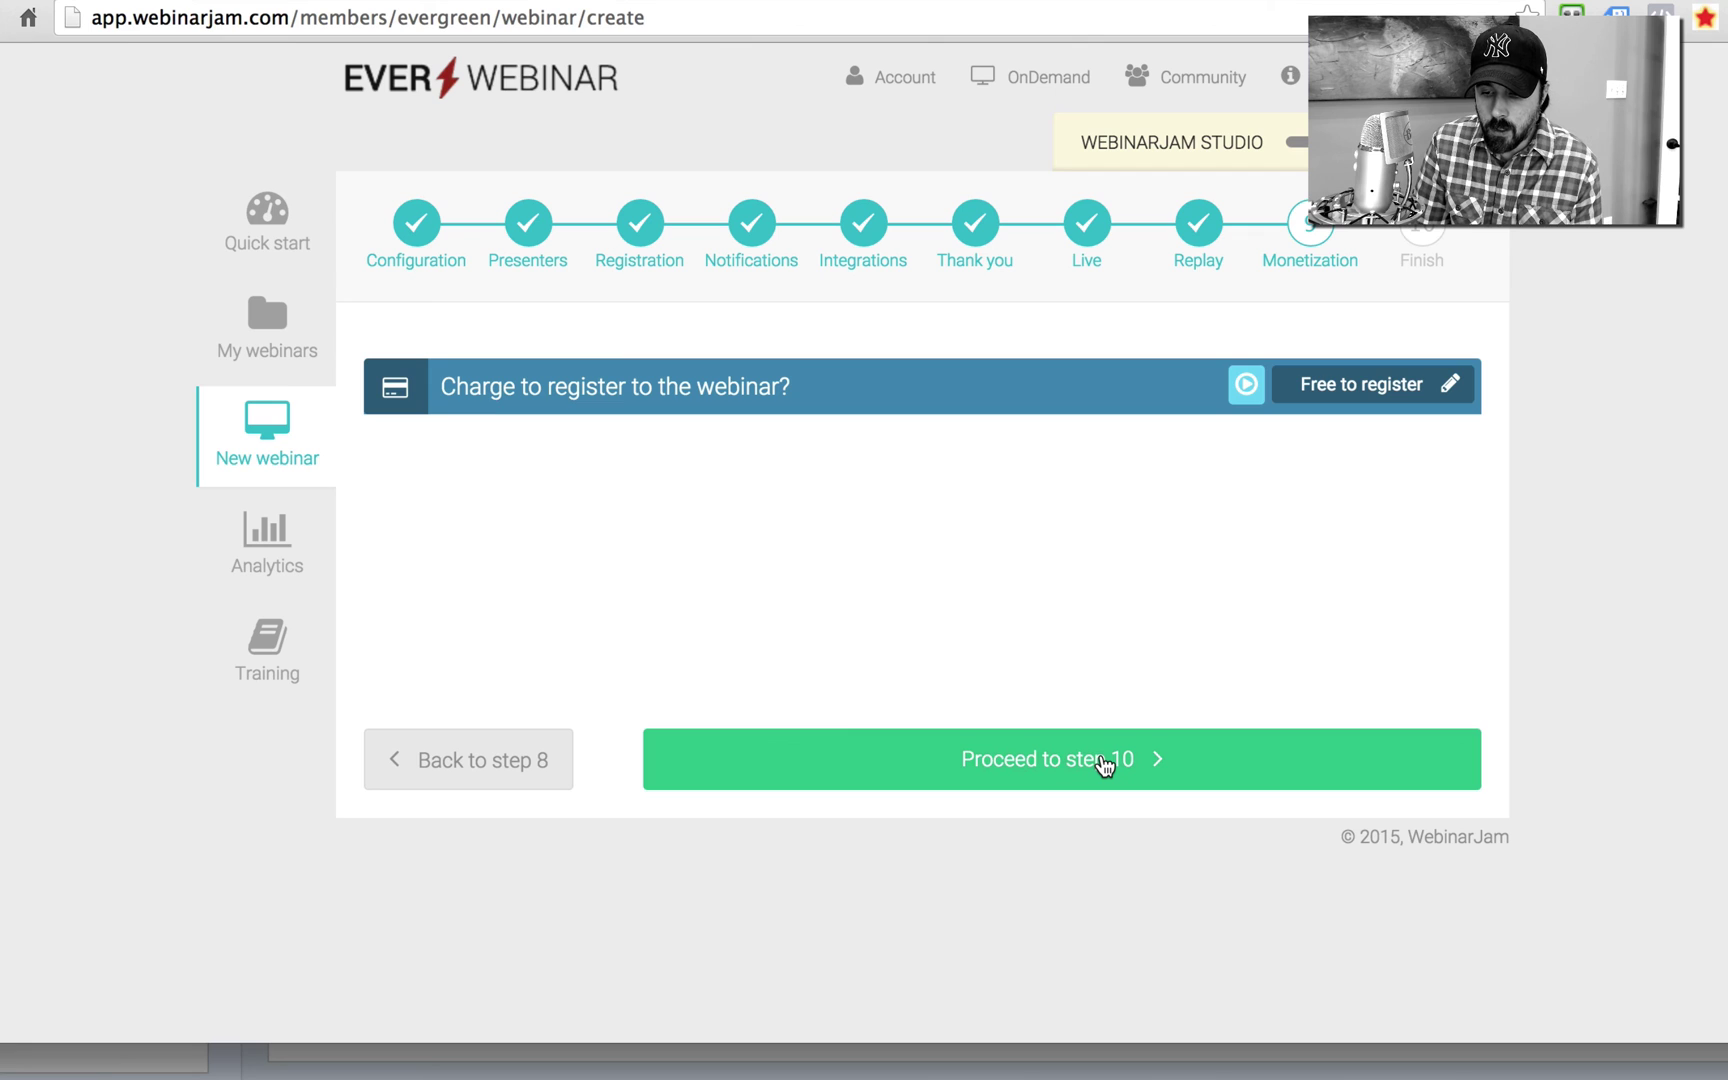
# Step: Create the webinar, click Go Live!, view its public registration page, then return to the builder
pyautogui.click(1104, 766)
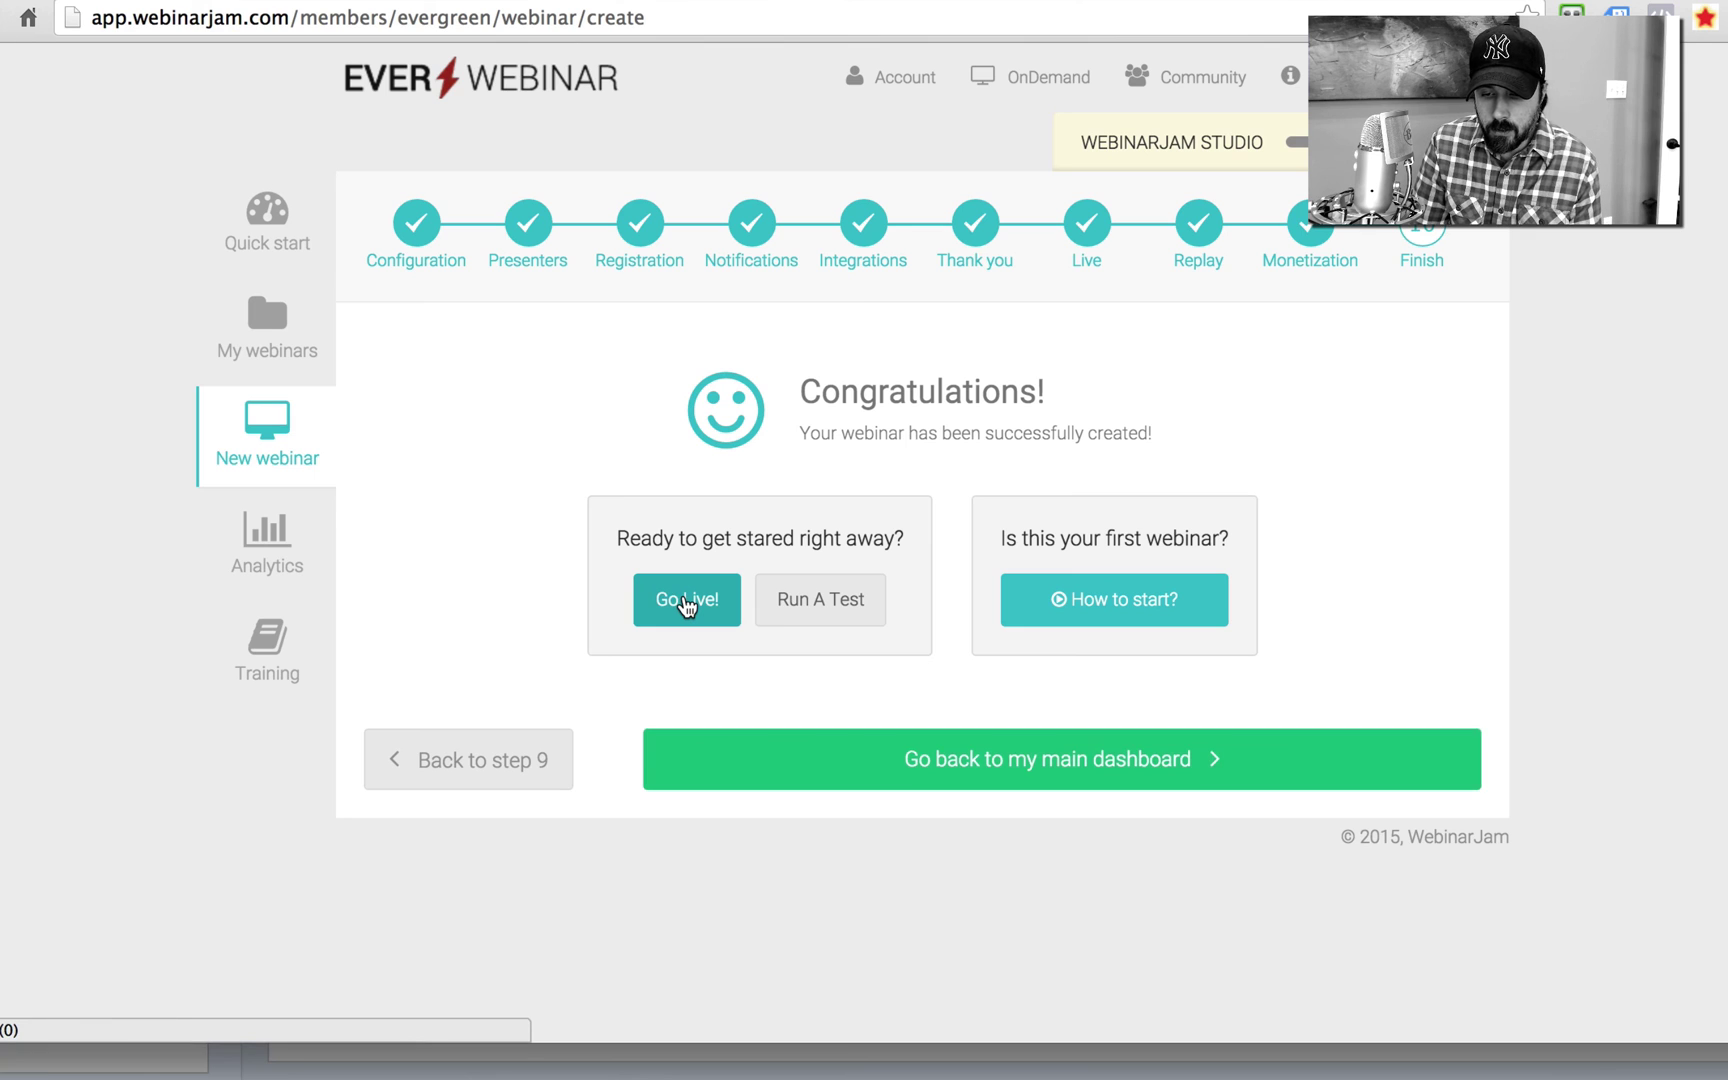
pyautogui.click(686, 602)
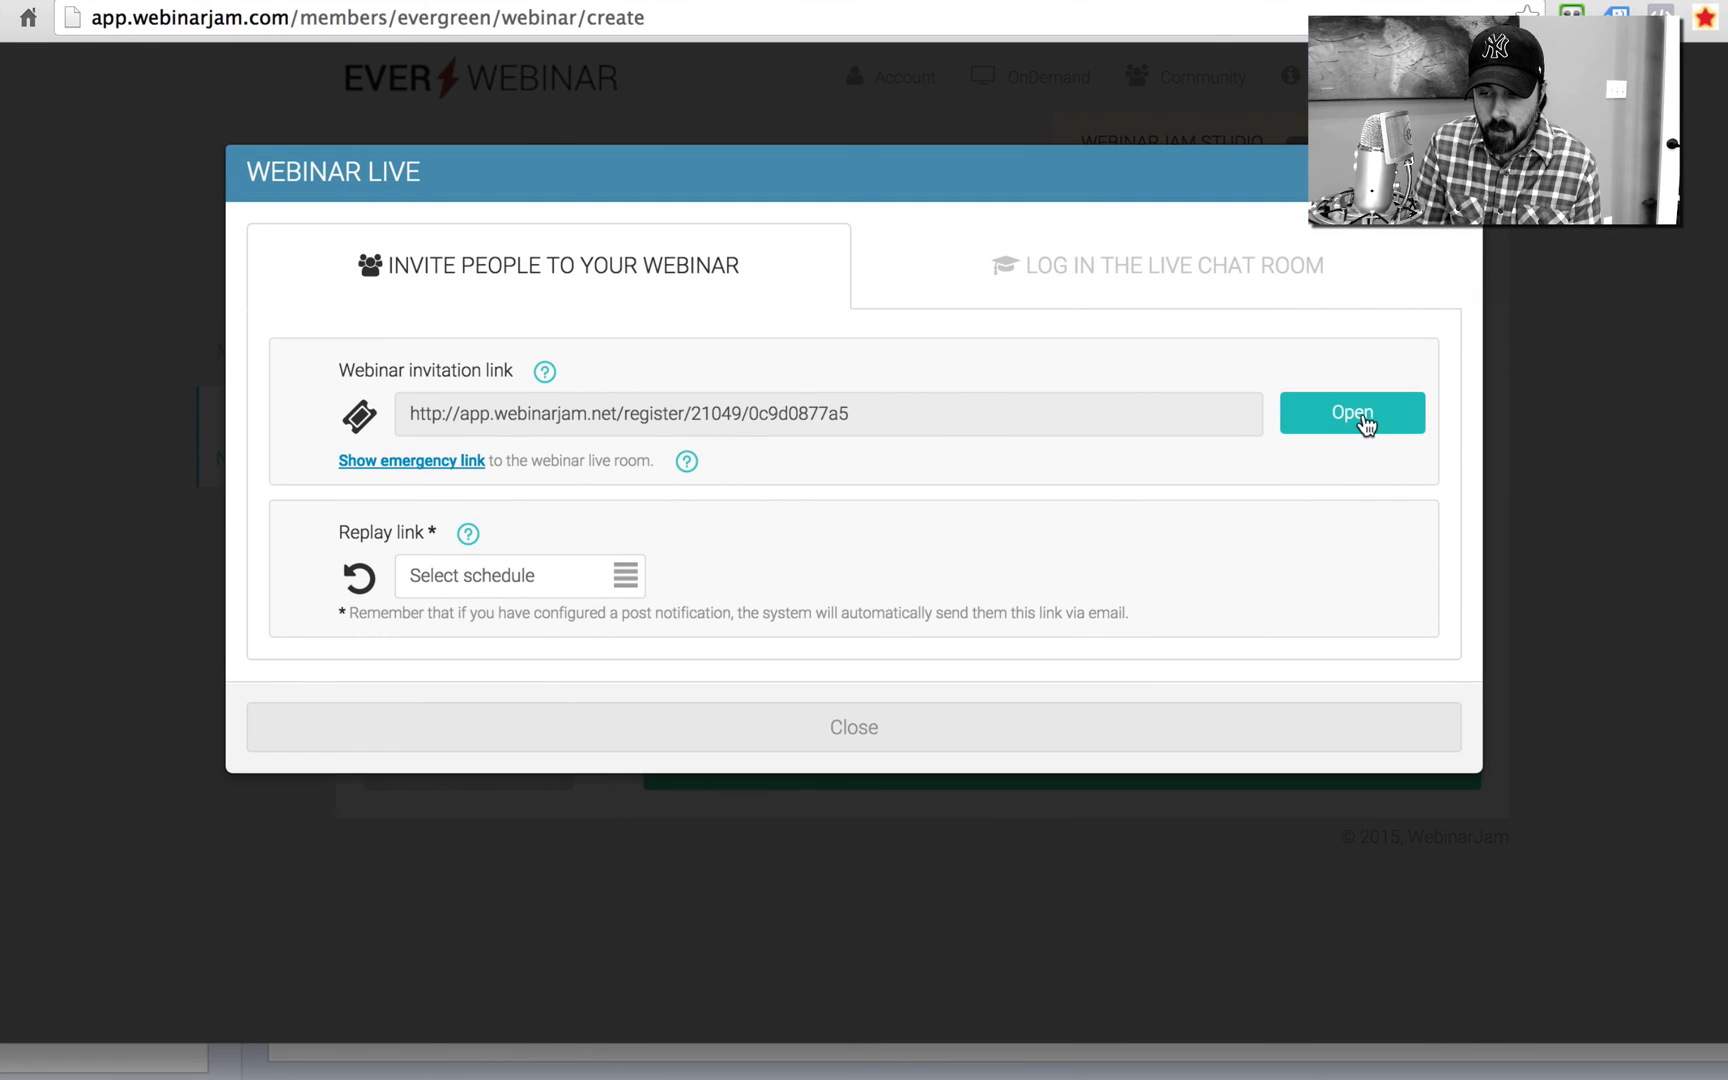
pyautogui.click(1366, 425)
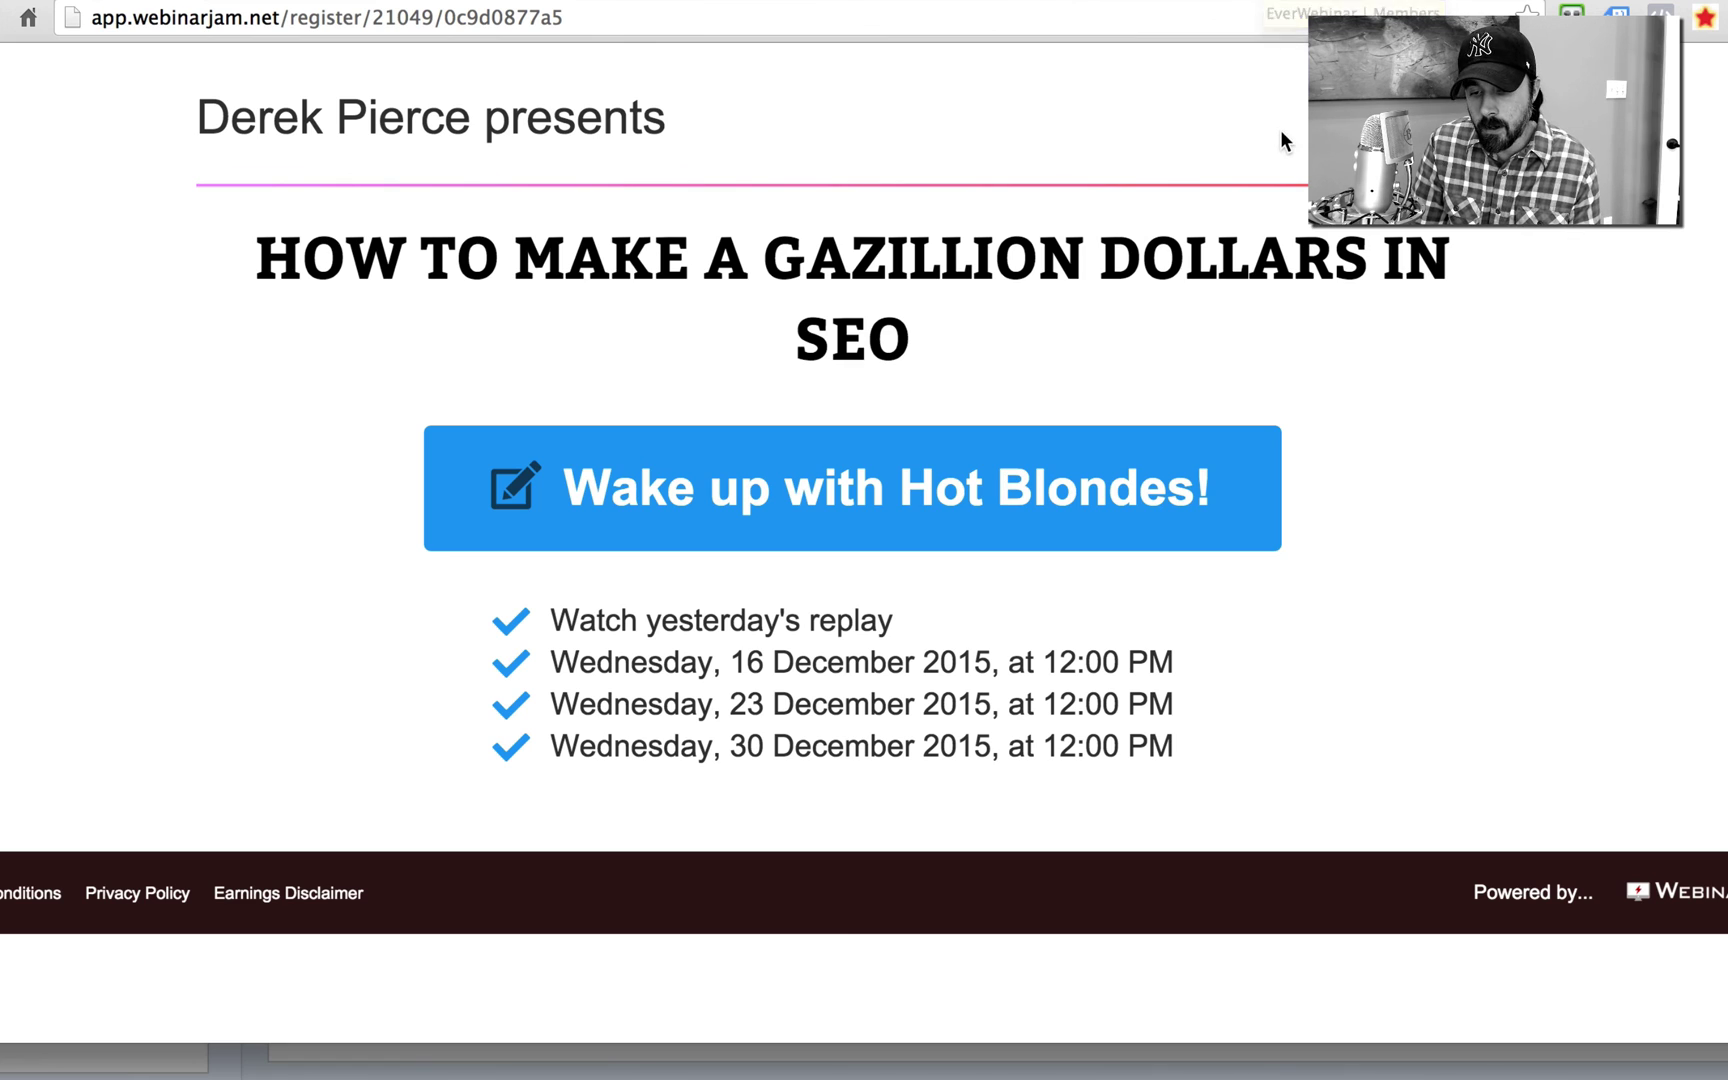
pyautogui.click(1290, 2)
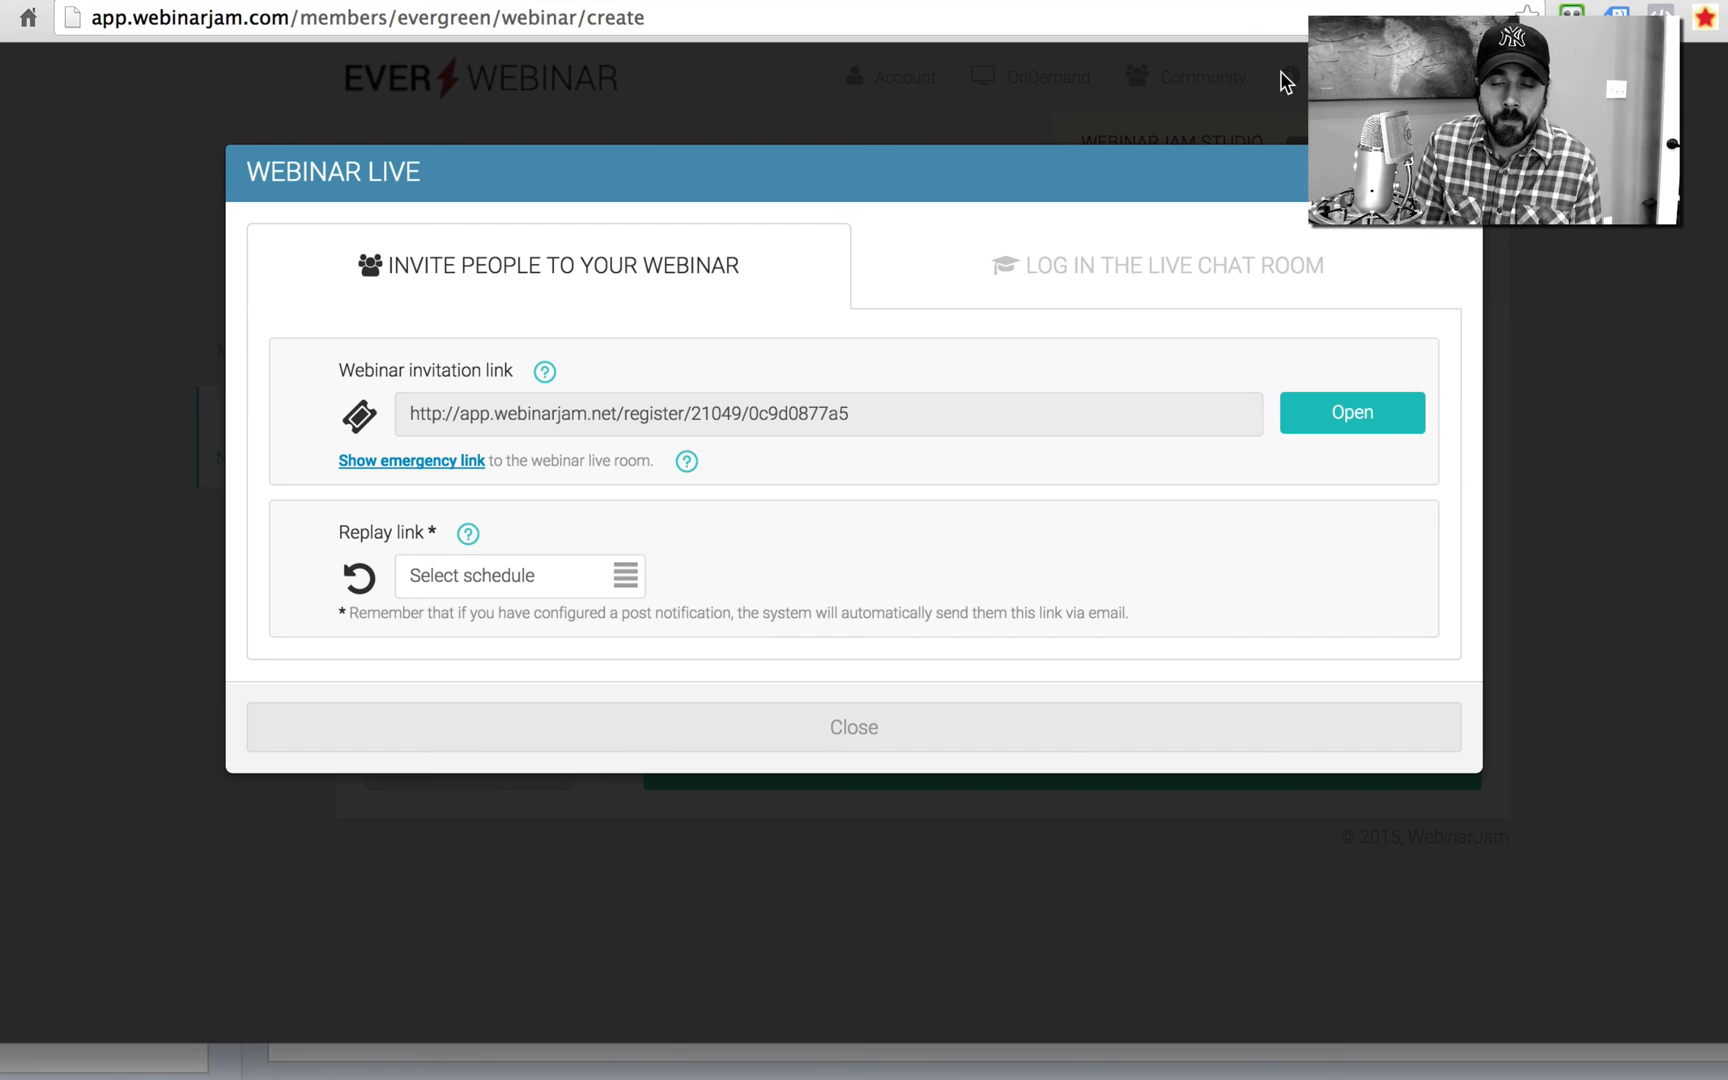
# Step: Close the Webinar Live window and open Analytics, skipping its tutorial video
pyautogui.press('Escape')
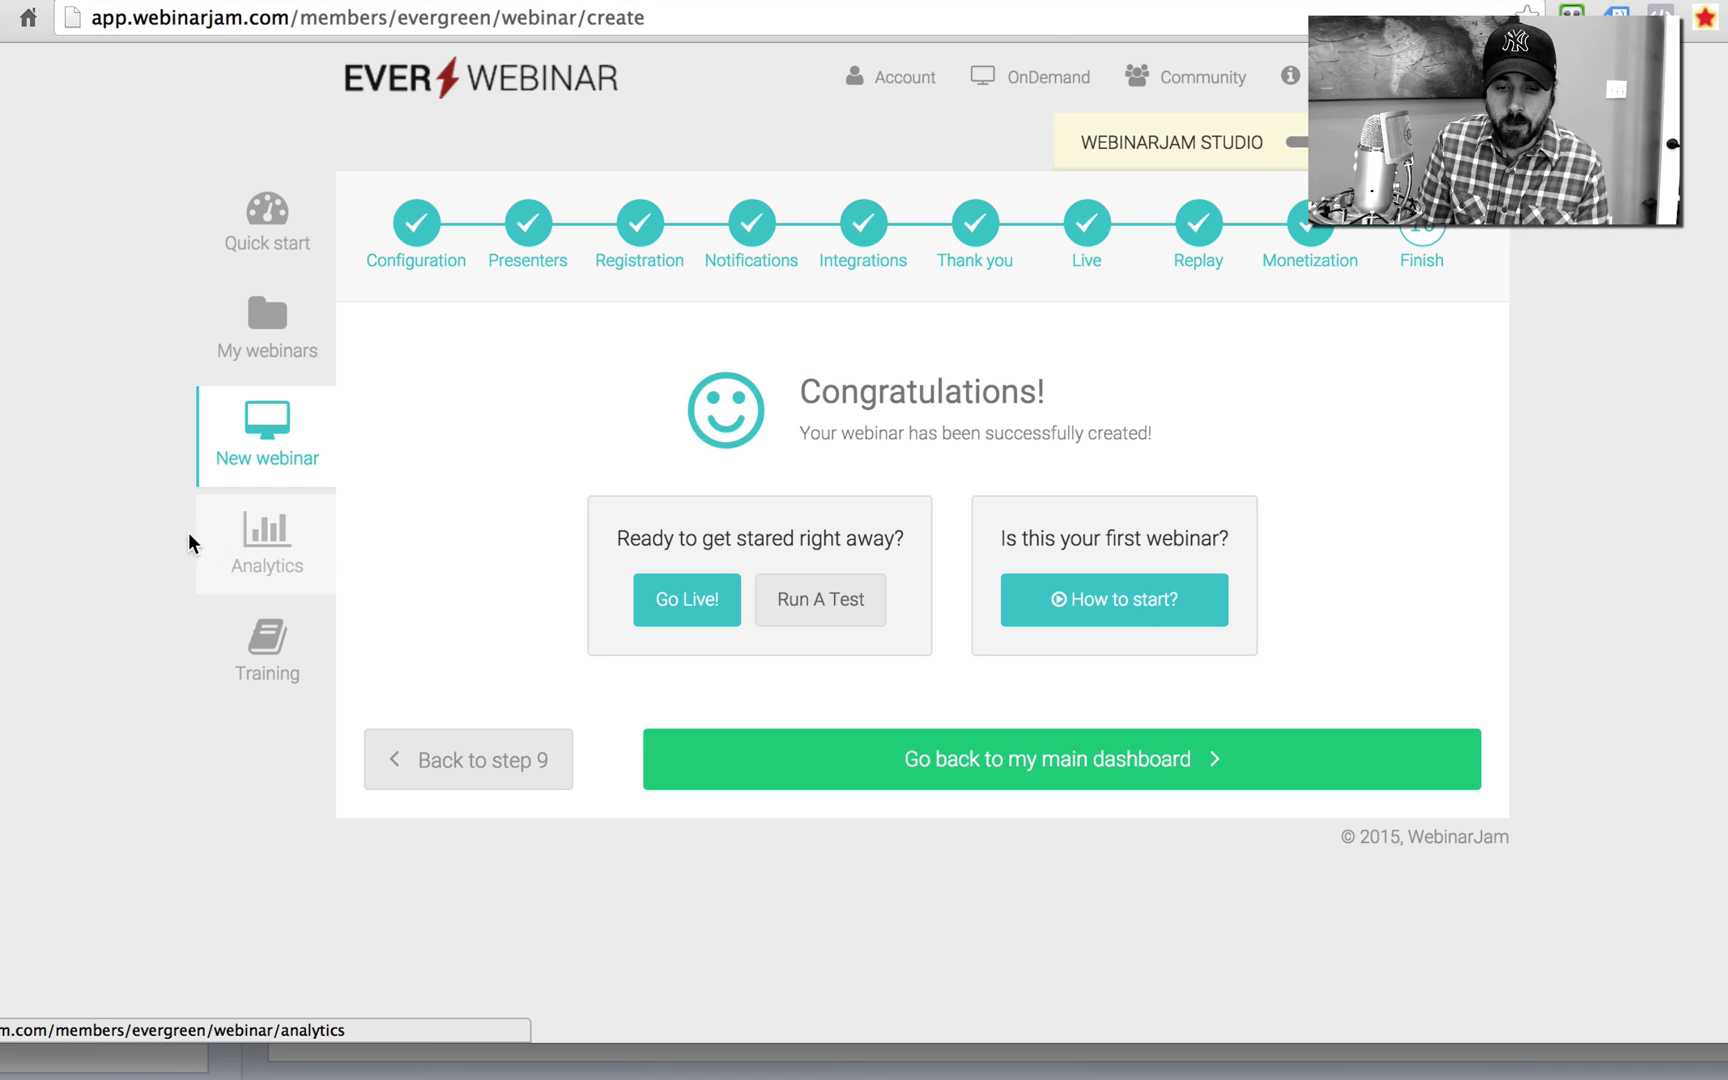
pyautogui.click(248, 536)
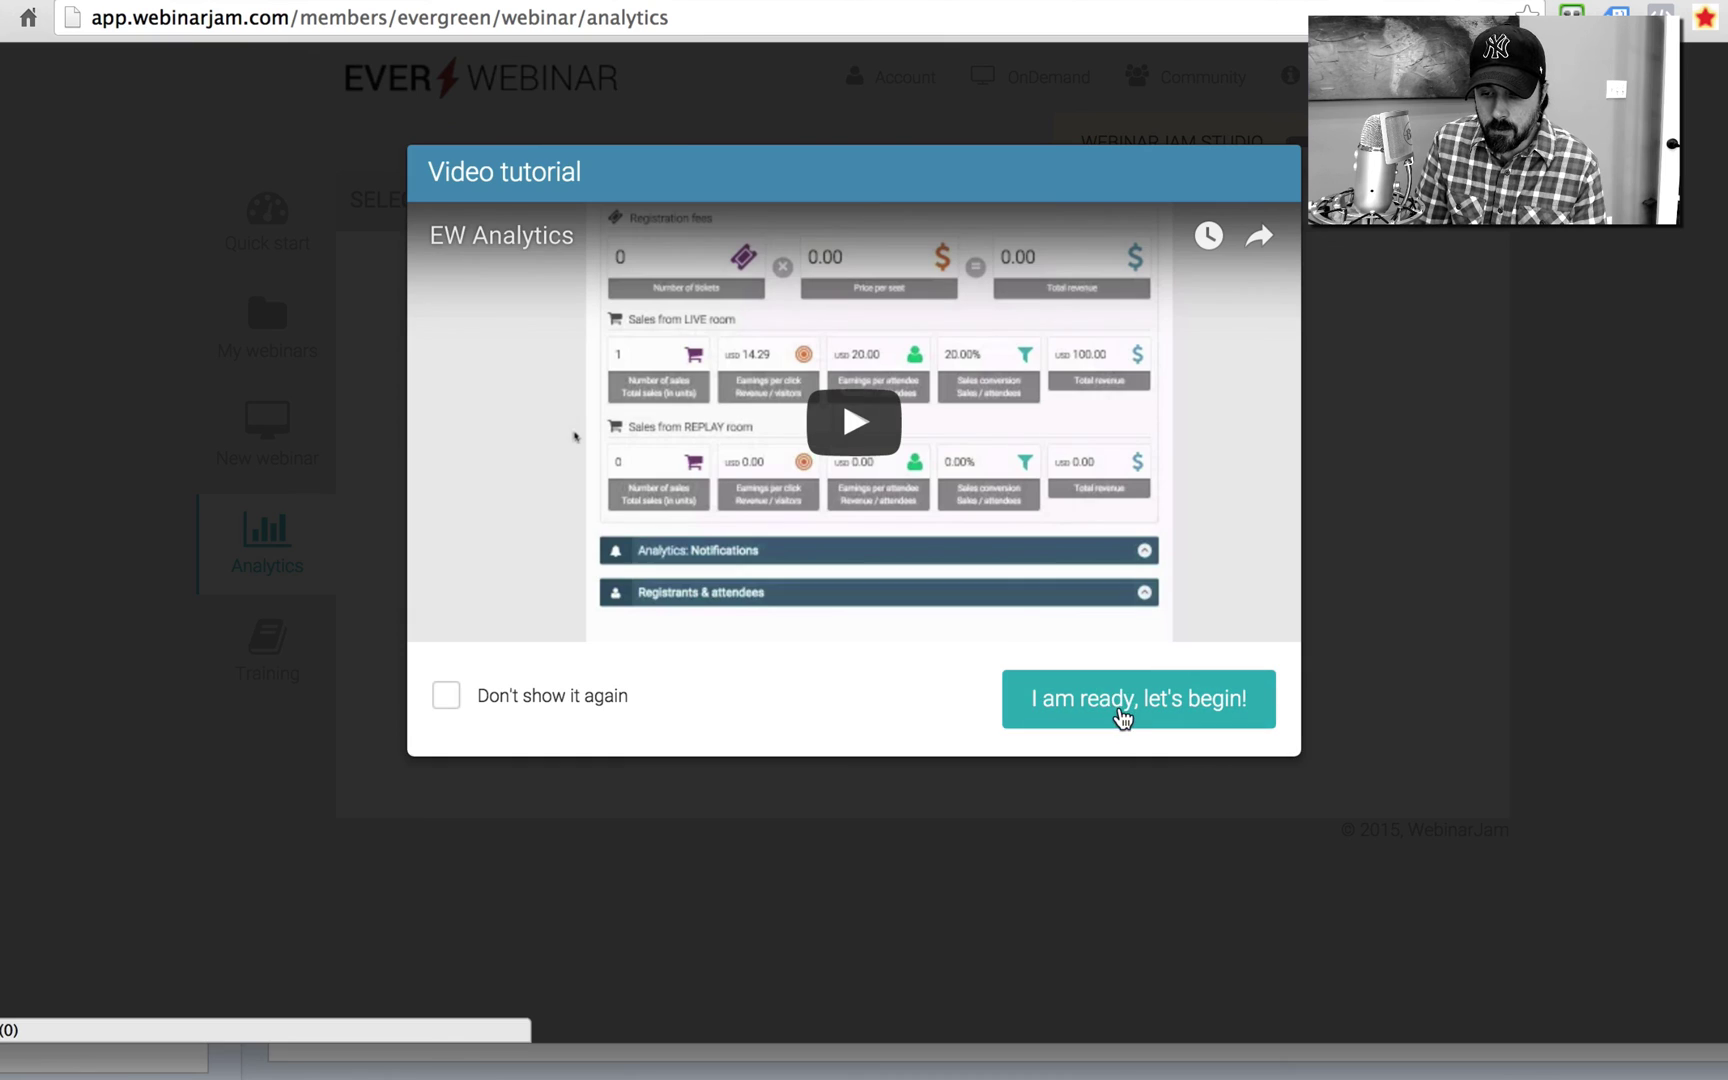
pyautogui.click(1118, 708)
# Step: Browse the webinar, session and period filters, leaving the date range at All time
pyautogui.click(761, 205)
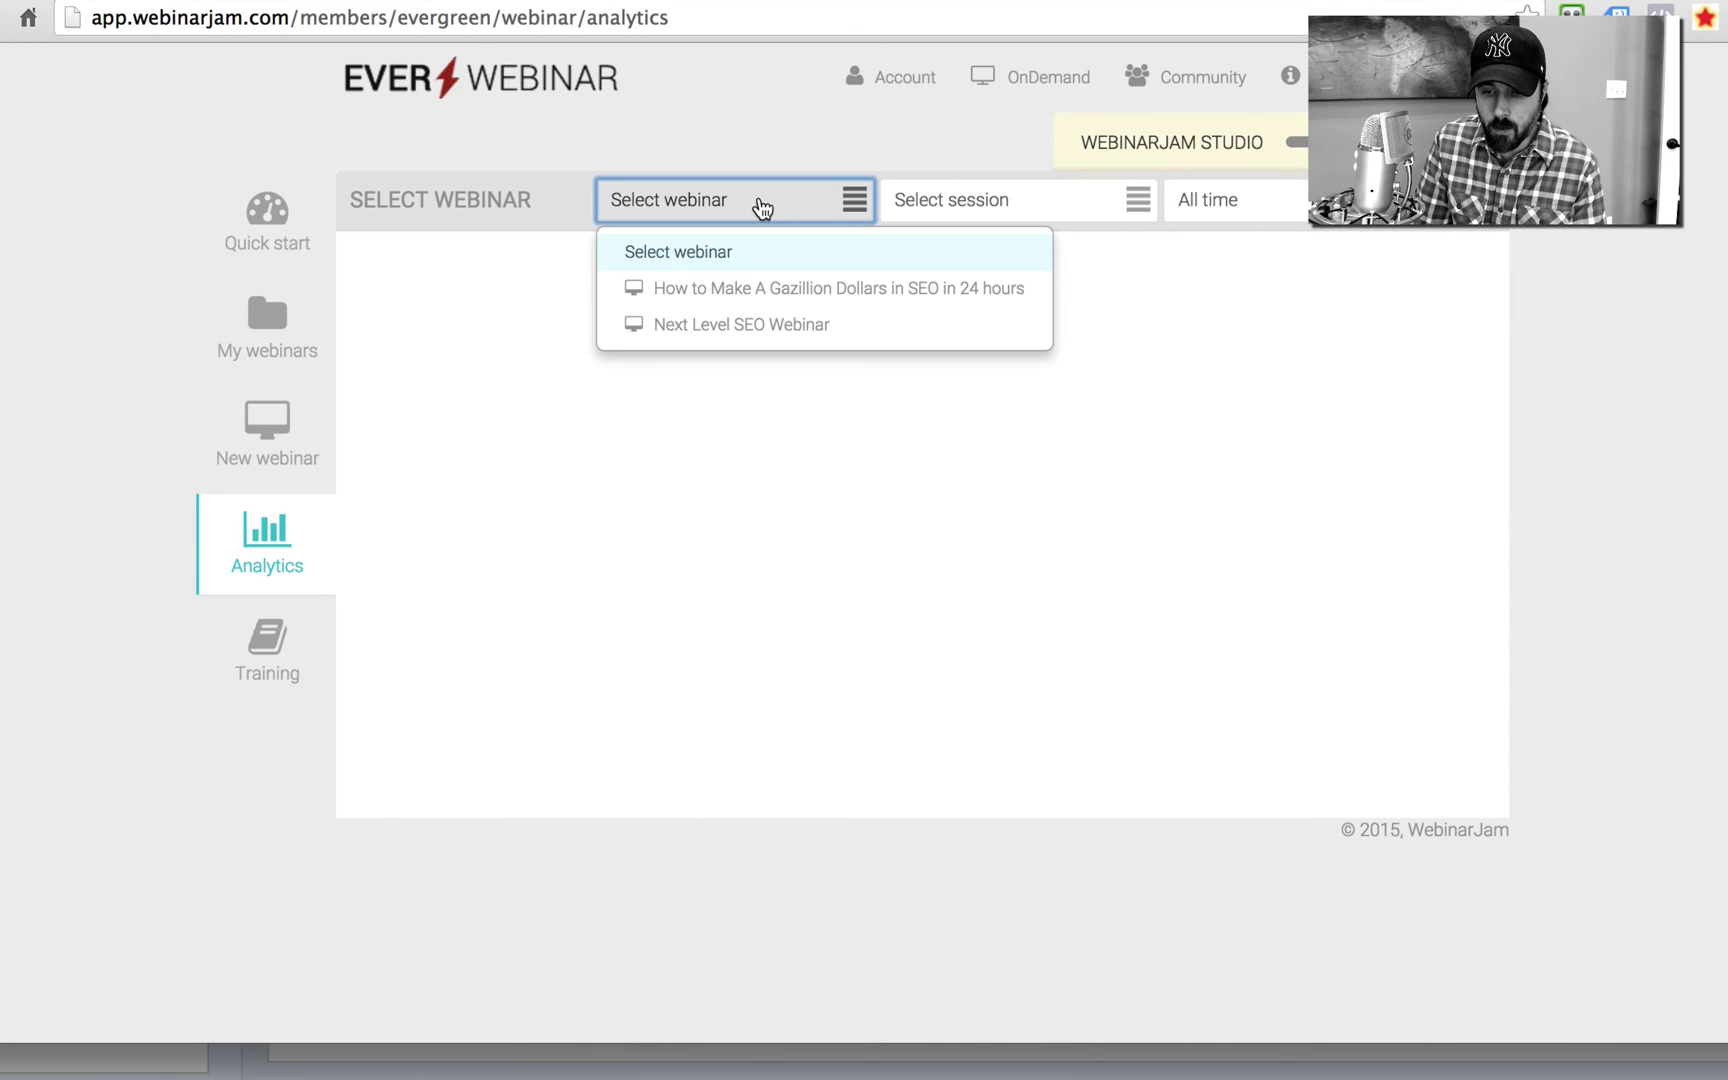
pyautogui.click(941, 212)
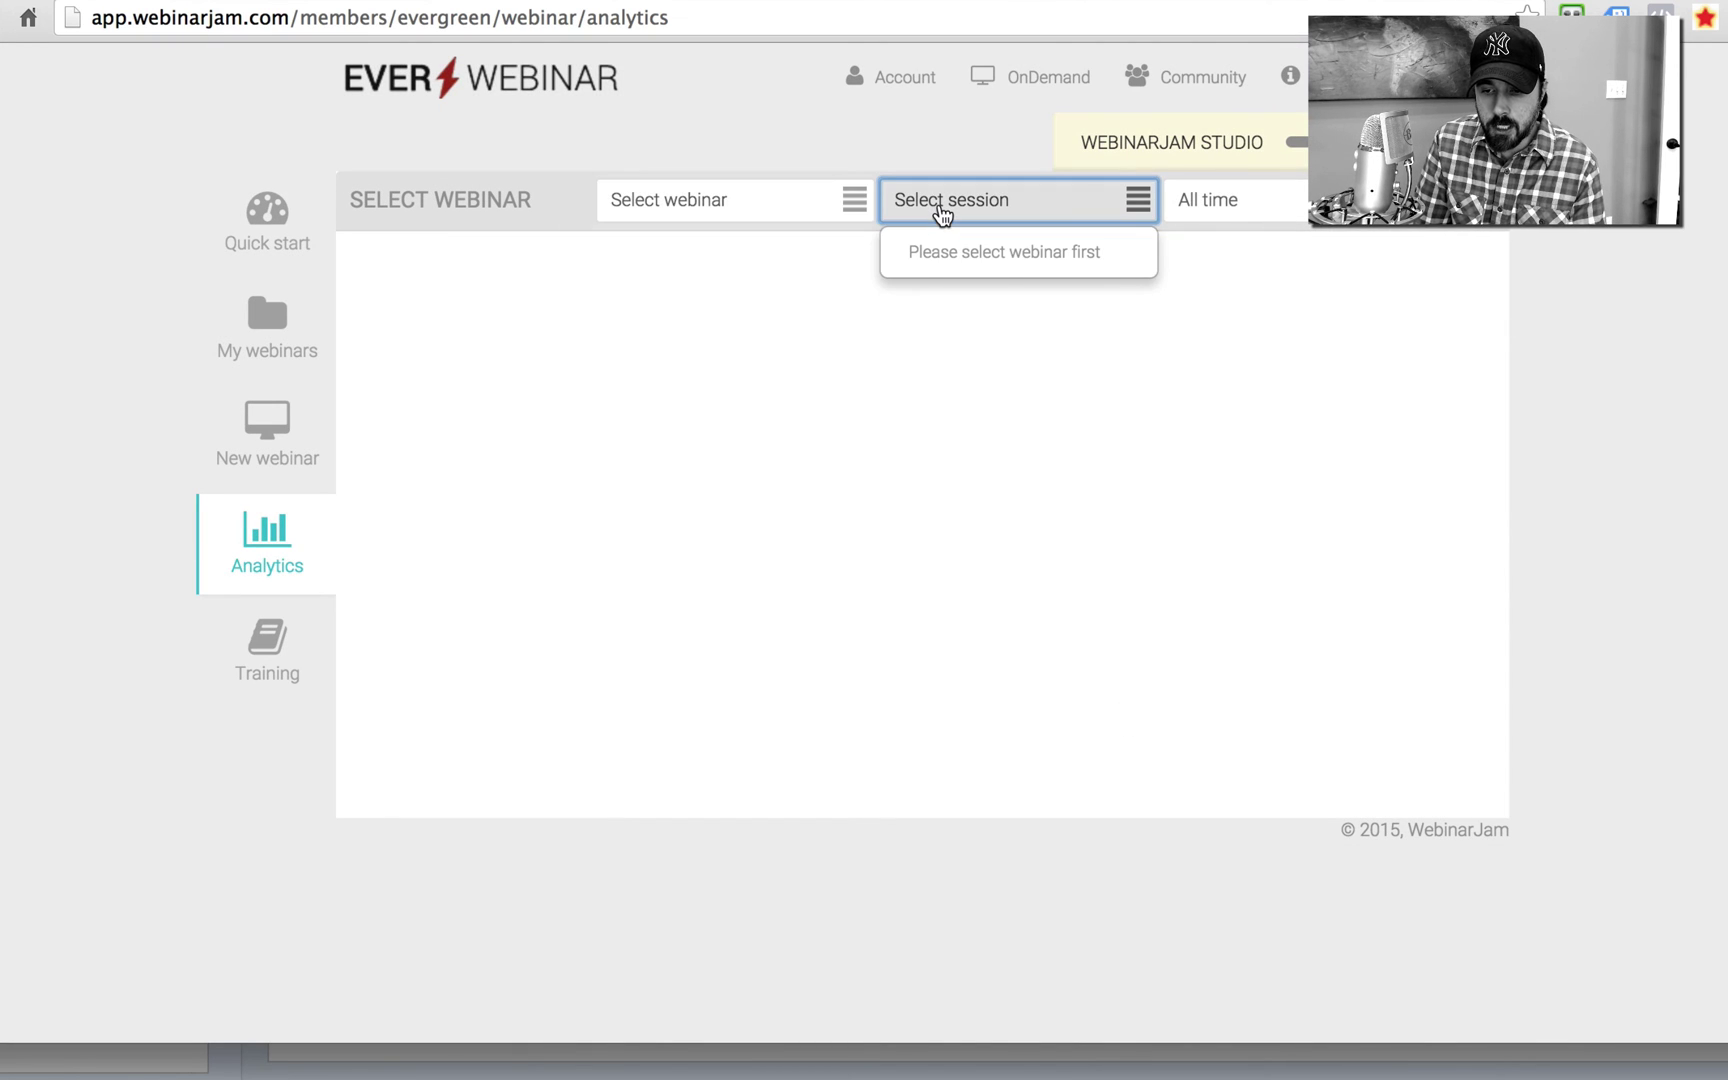
pyautogui.click(1253, 216)
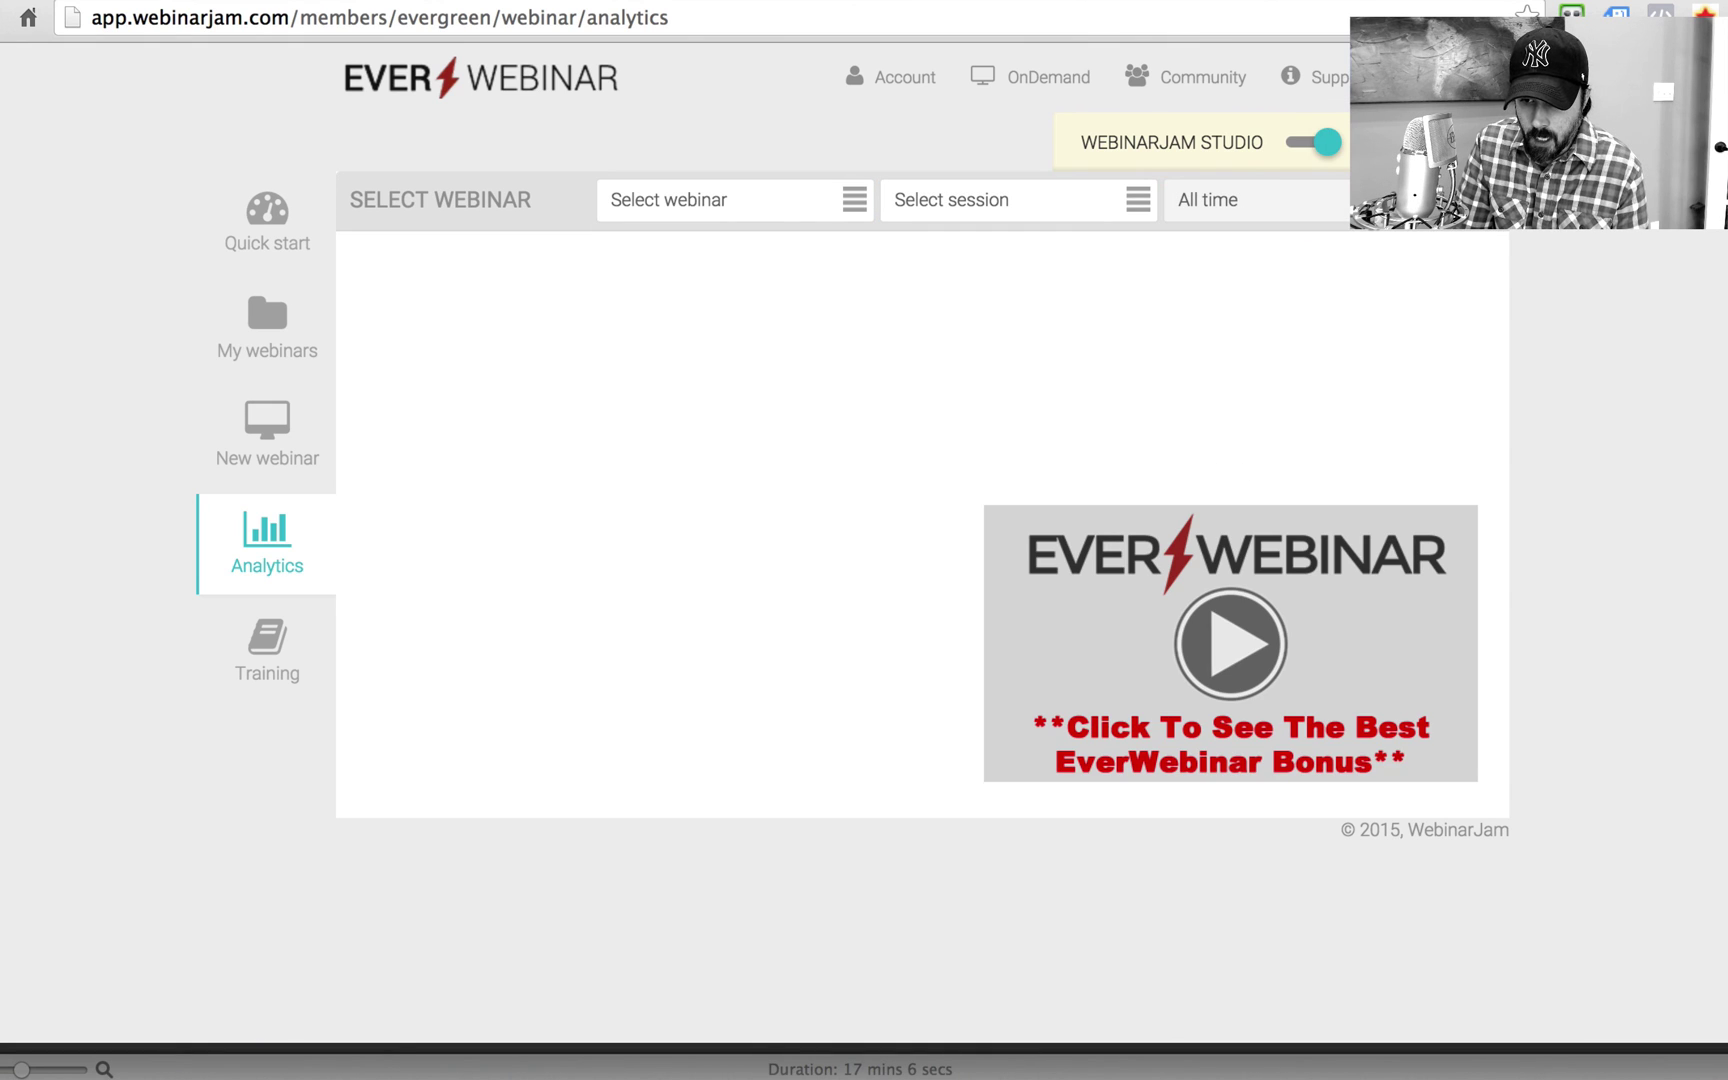
pyautogui.click(1262, 212)
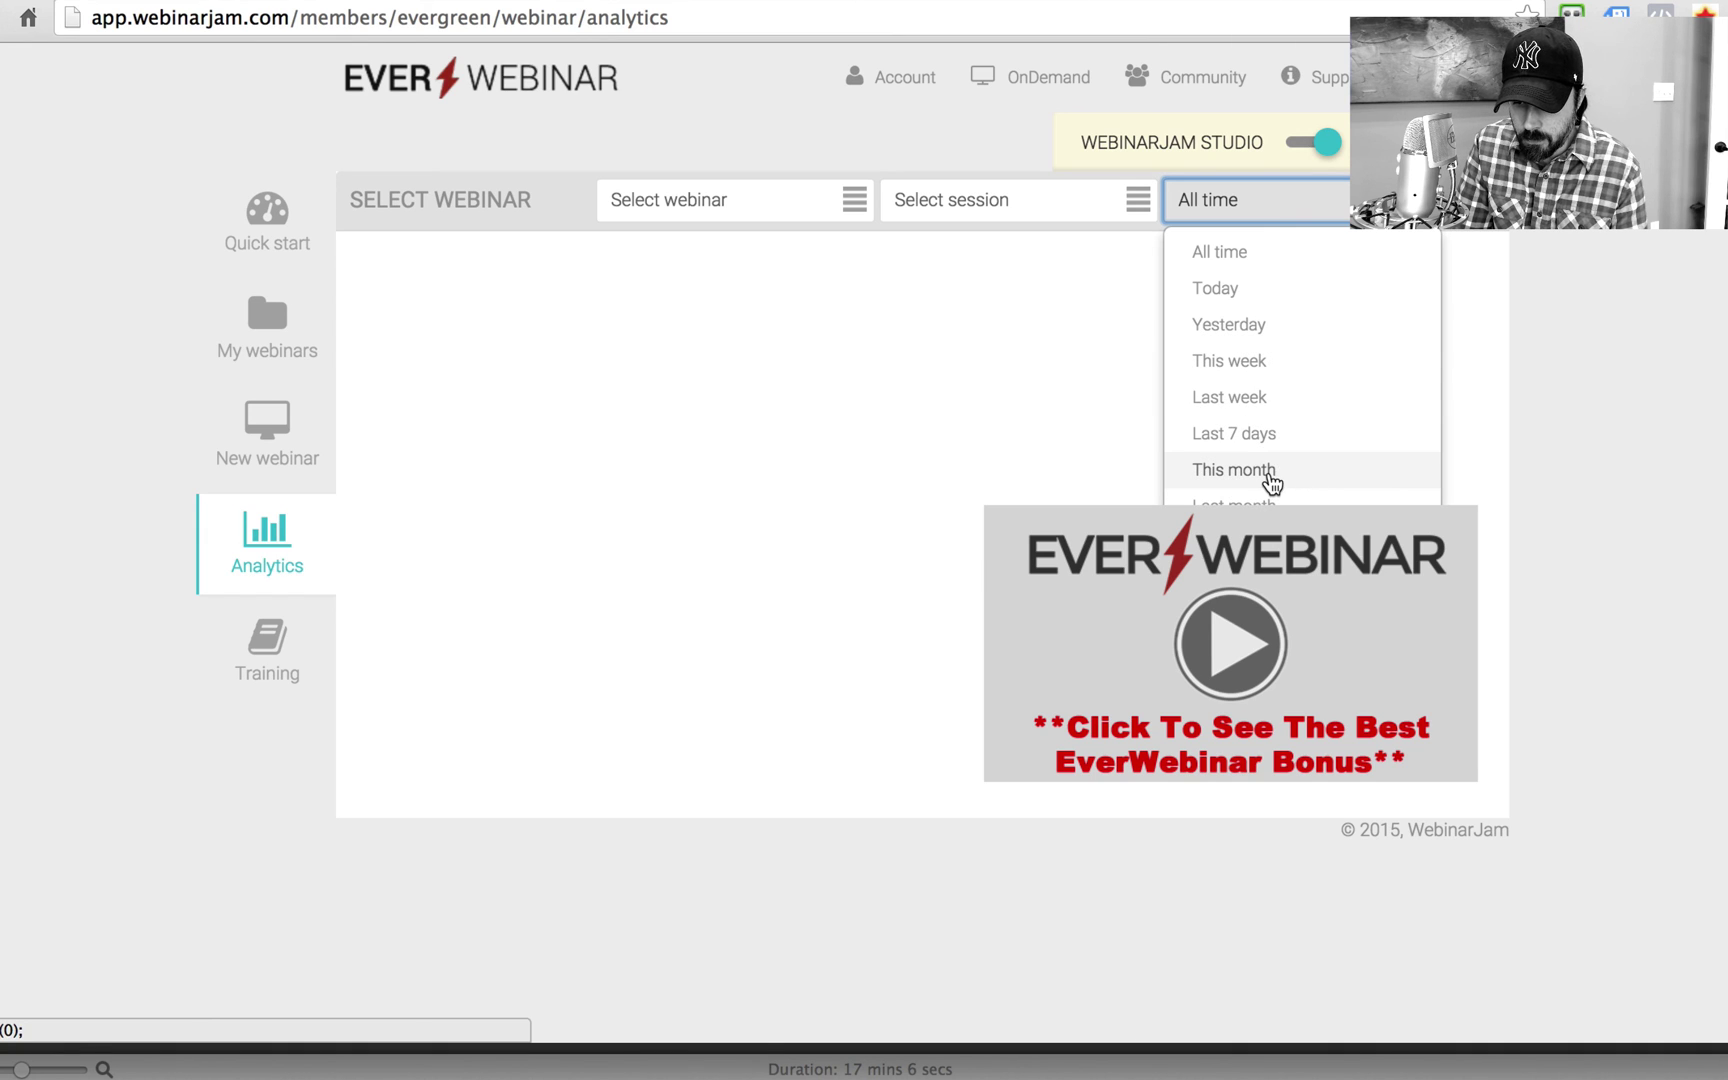
pyautogui.click(1589, 262)
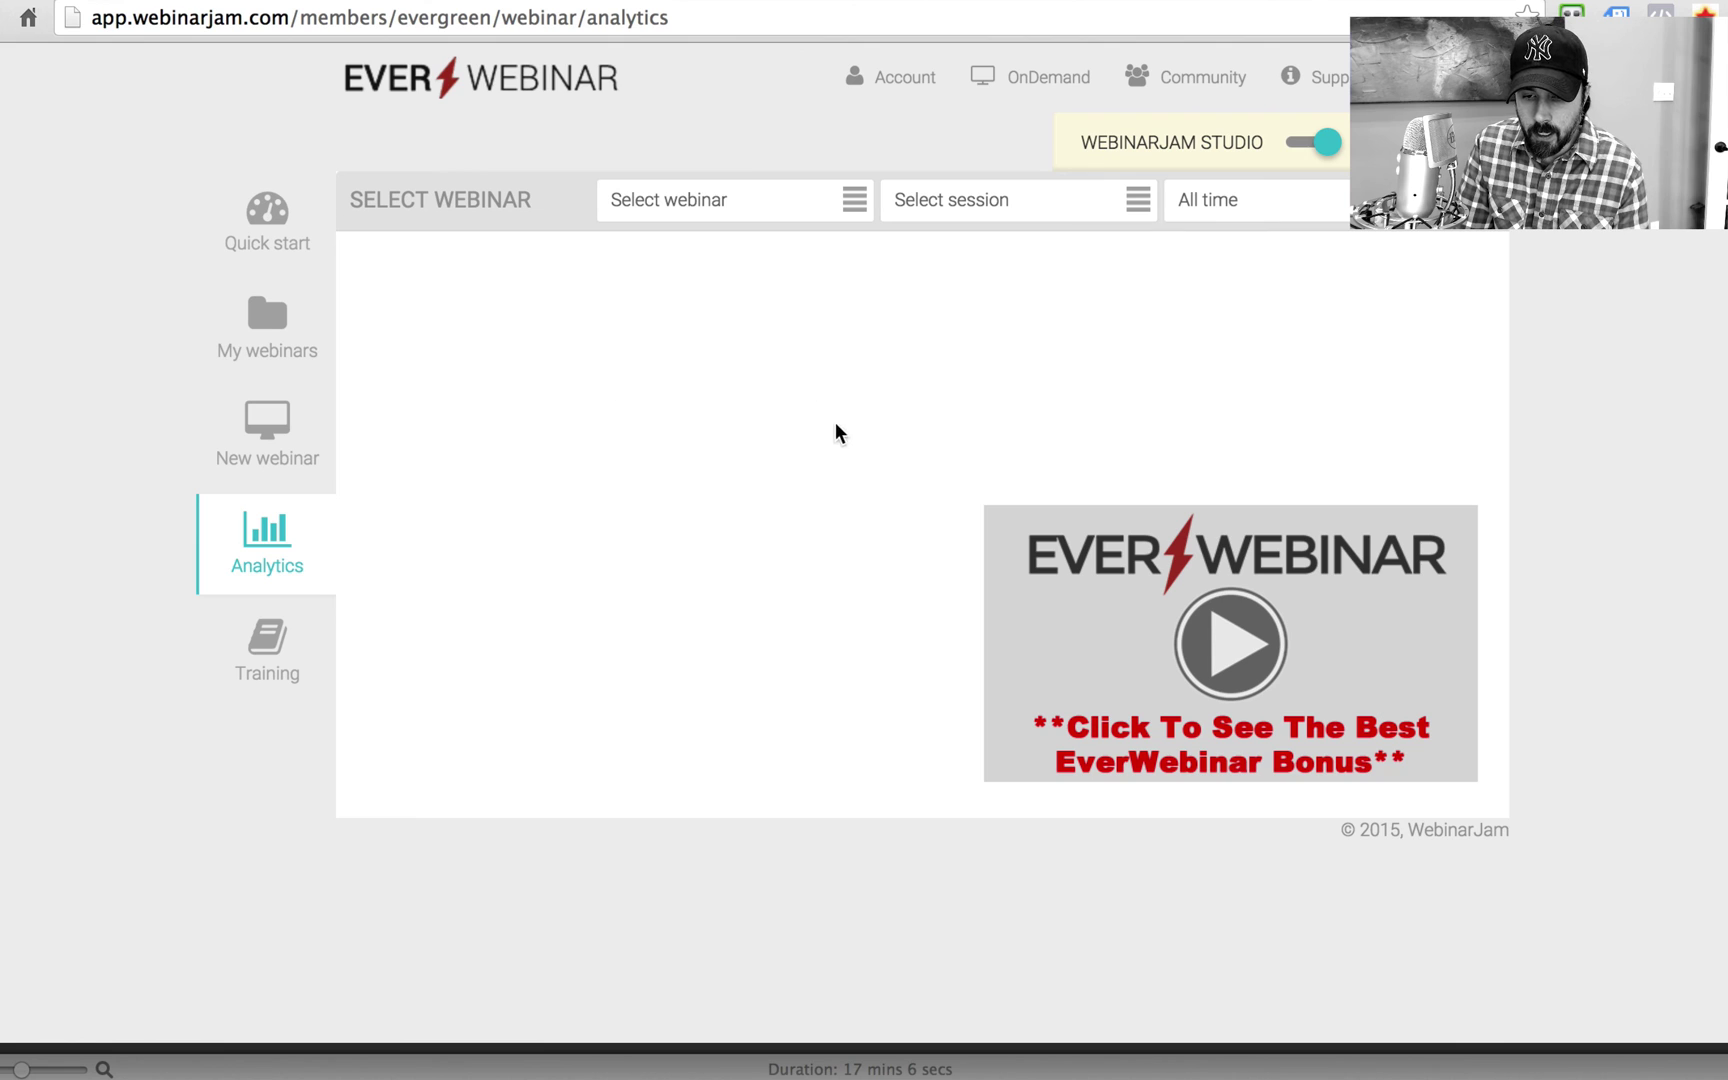